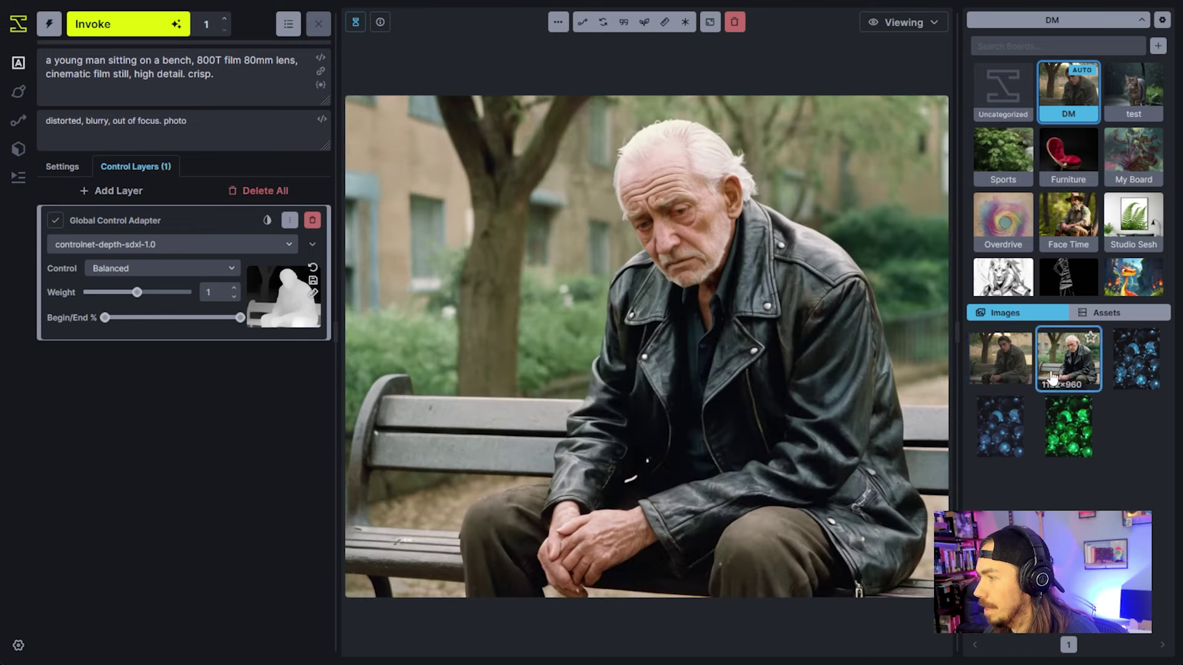
- Compare the generated image of the young man on the bench with the source image of the old man
{"action": "left_click", "coordinate": [1000, 376]}
{"action": "left_click", "coordinate": [1041, 375]}
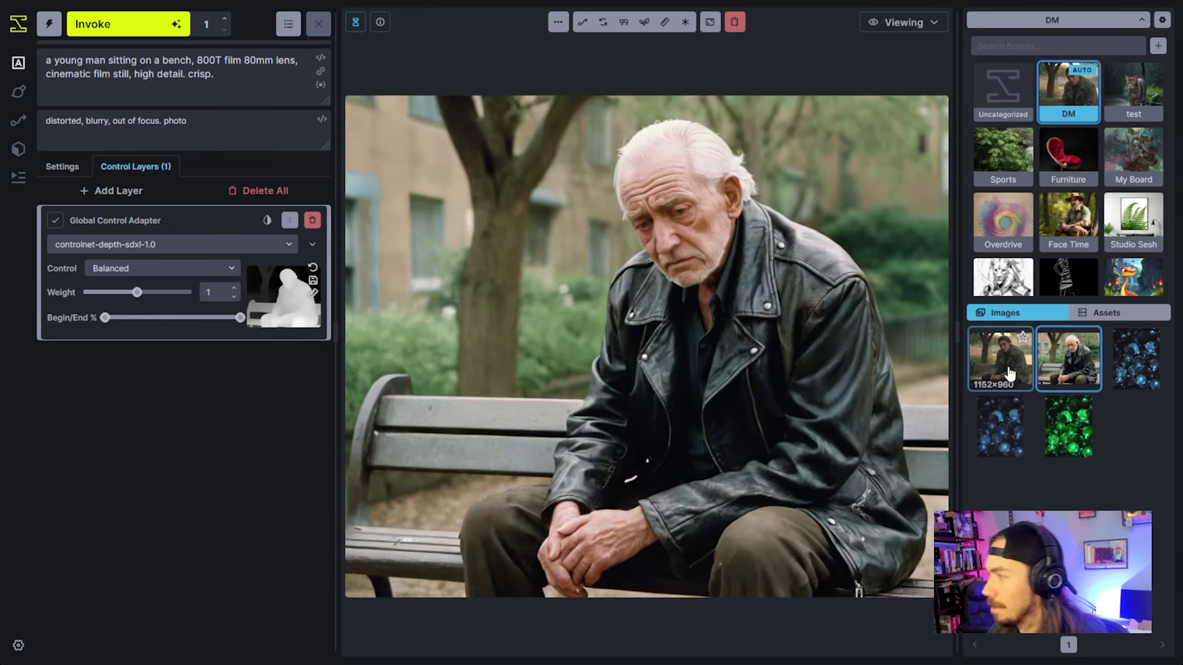
{"action": "left_click", "coordinate": [1007, 373]}
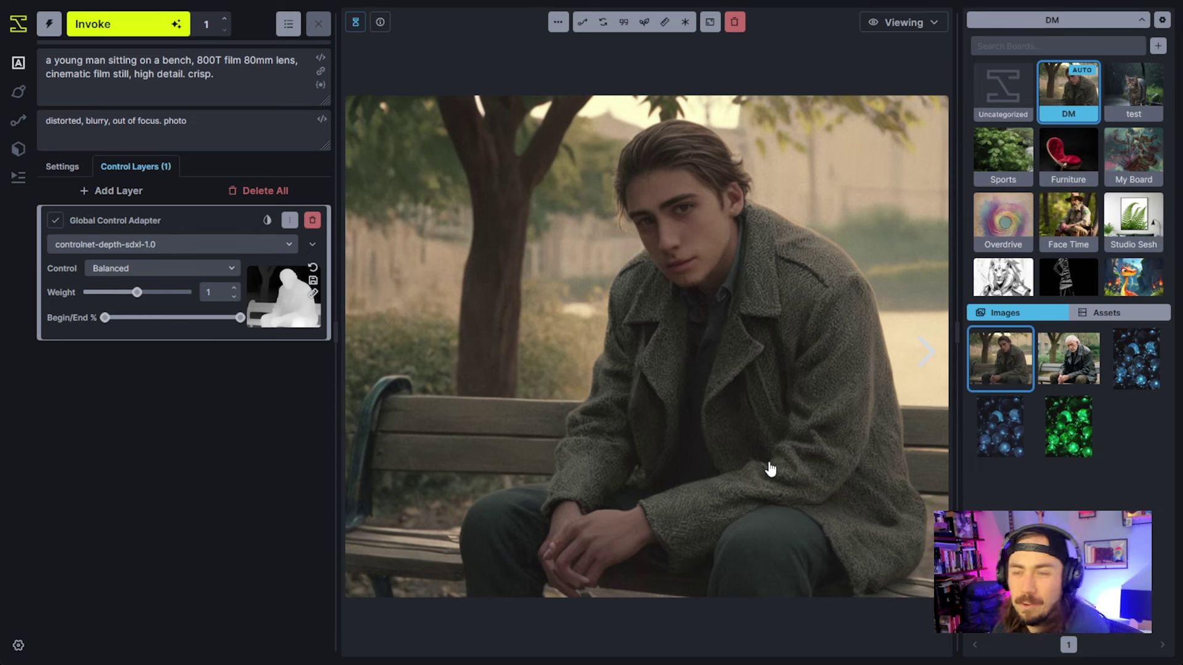
{"action": "left_click", "coordinate": [1077, 379]}
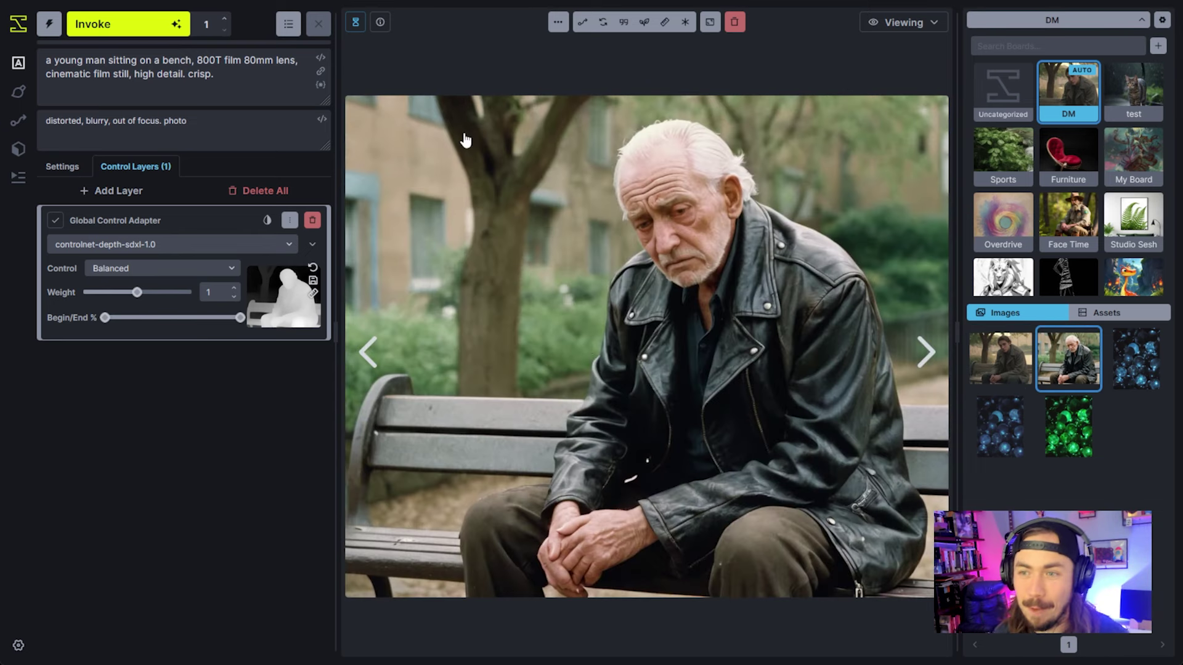
{"action": "key", "text": "Left"}
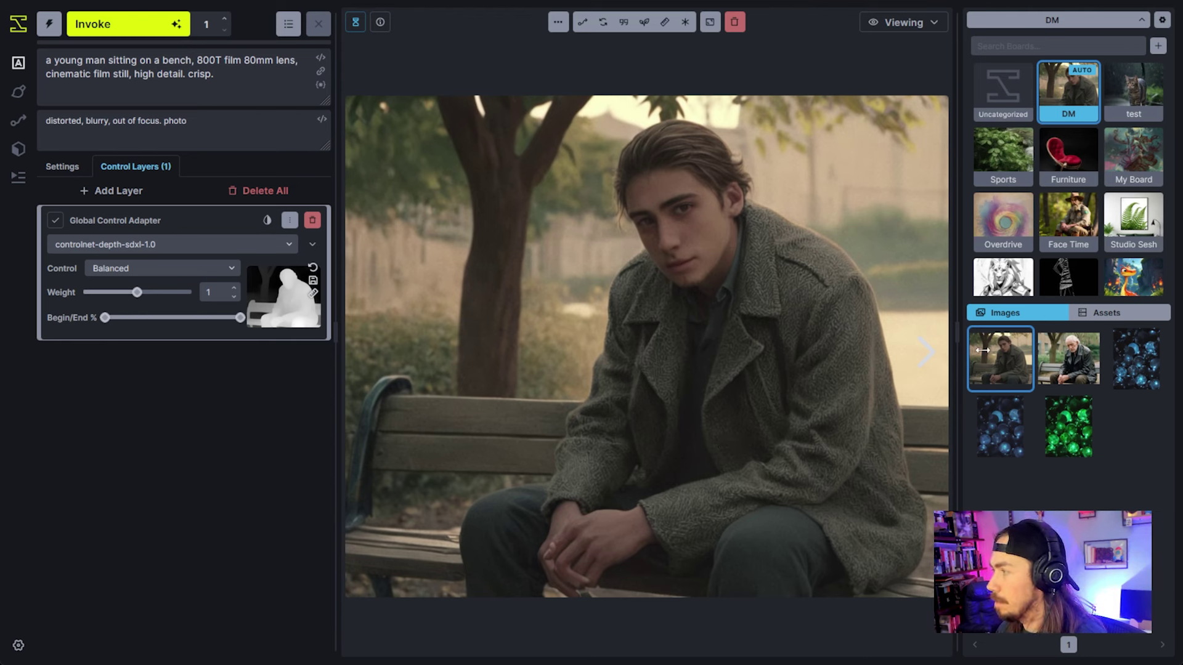
{"action": "key", "text": "Right"}
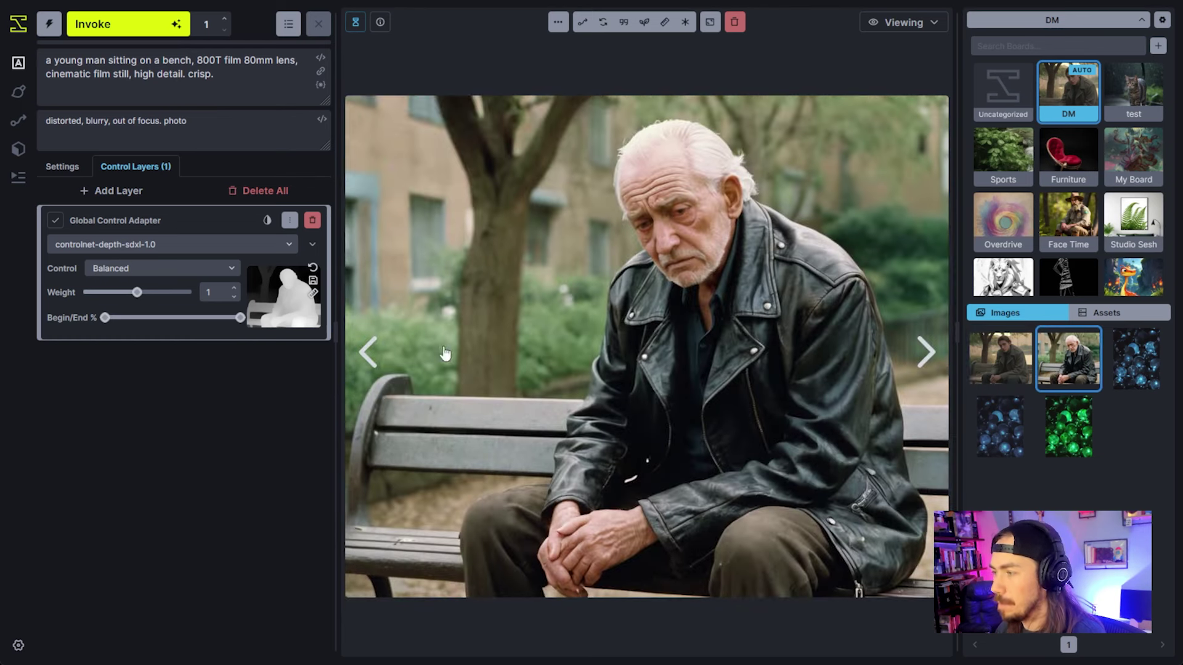
{"action": "left_click", "coordinate": [1006, 367]}
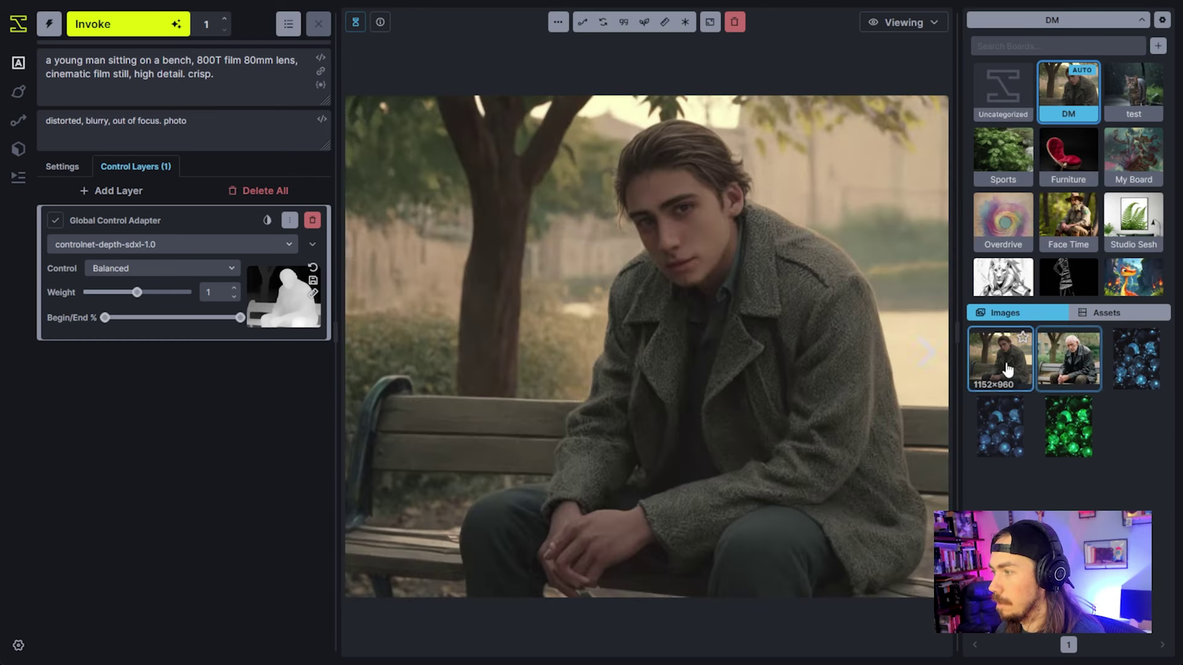
{"action": "left_click", "coordinate": [1059, 373]}
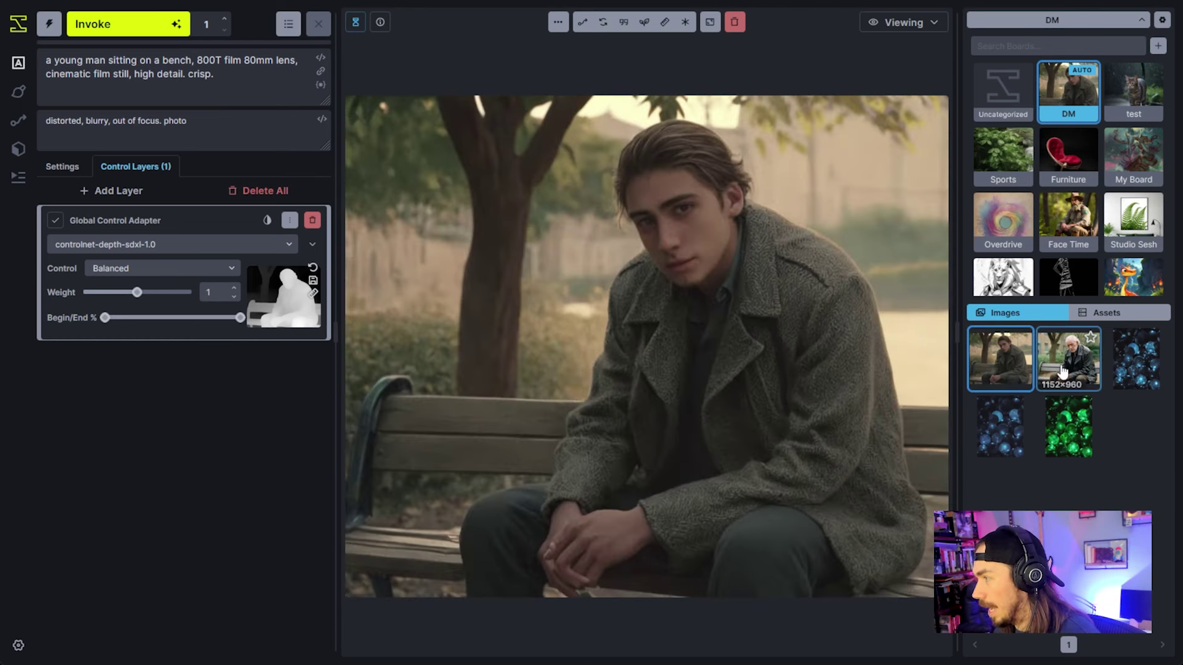
{"action": "left_click", "coordinate": [1007, 375]}
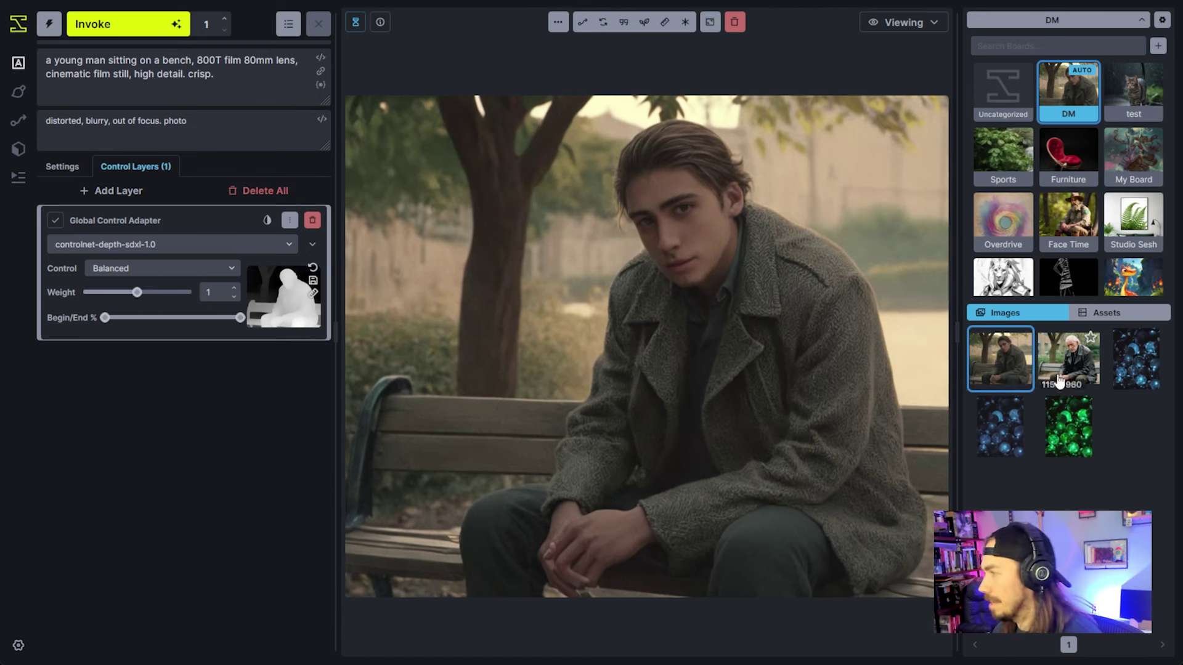
{"action": "left_click", "coordinate": [1074, 375]}
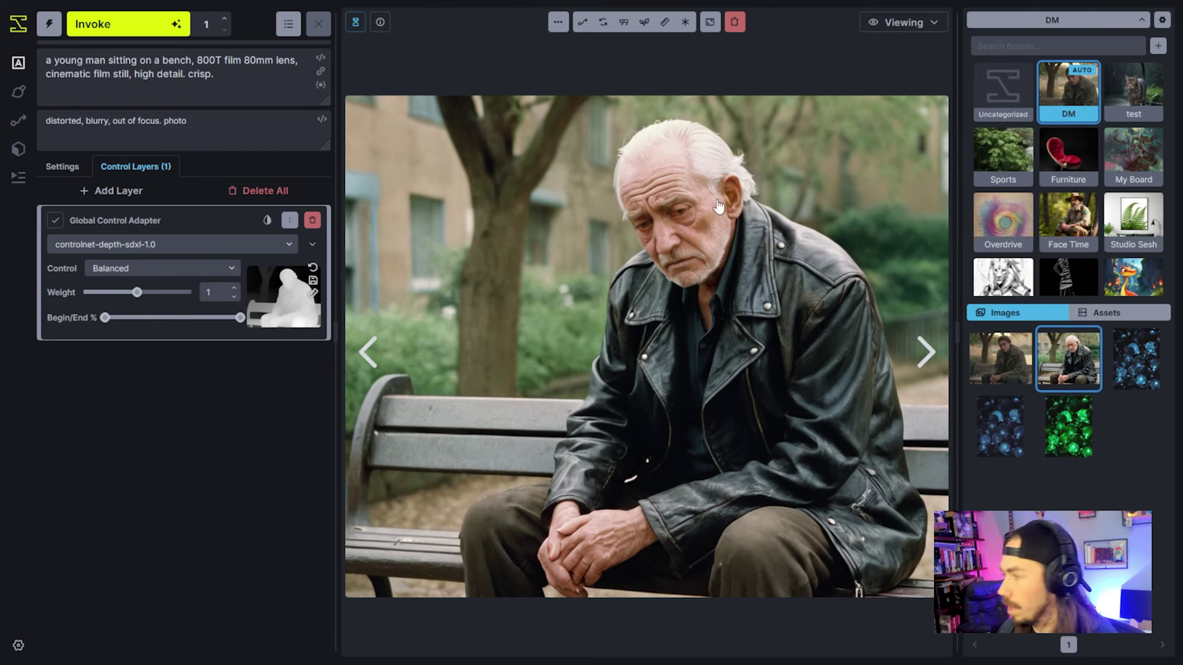
{"action": "left_click", "coordinate": [1010, 383]}
{"action": "left_click", "coordinate": [1010, 383]}
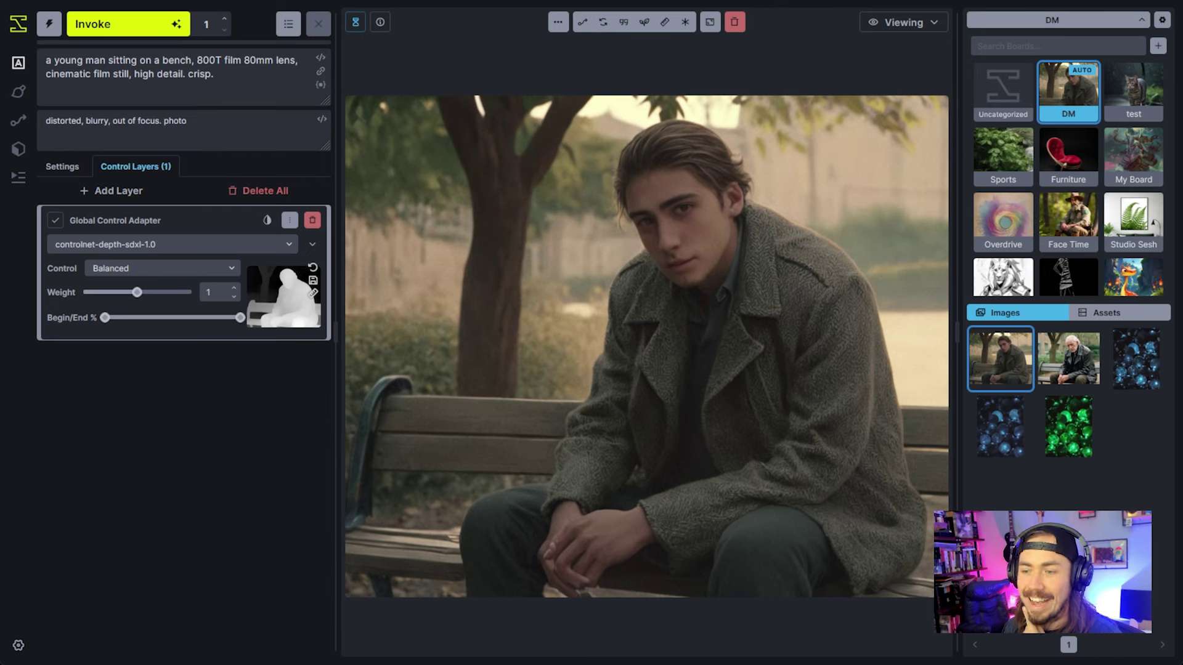
{"action": "left_click", "coordinate": [1069, 369]}
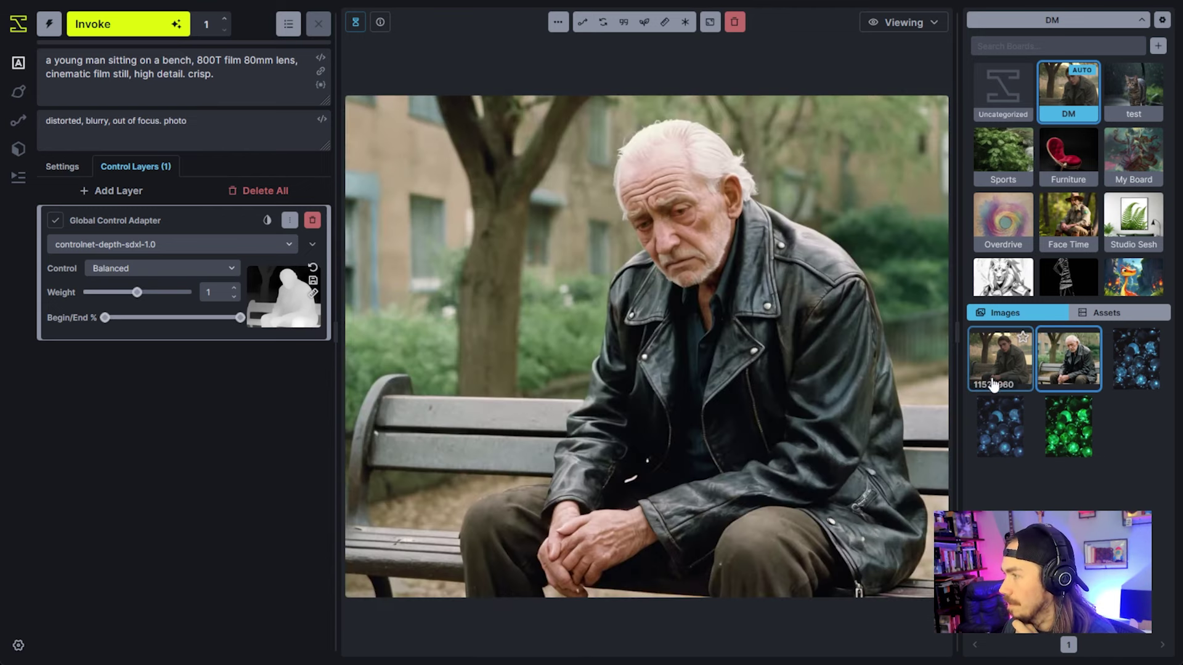
{"action": "left_click", "coordinate": [990, 383]}
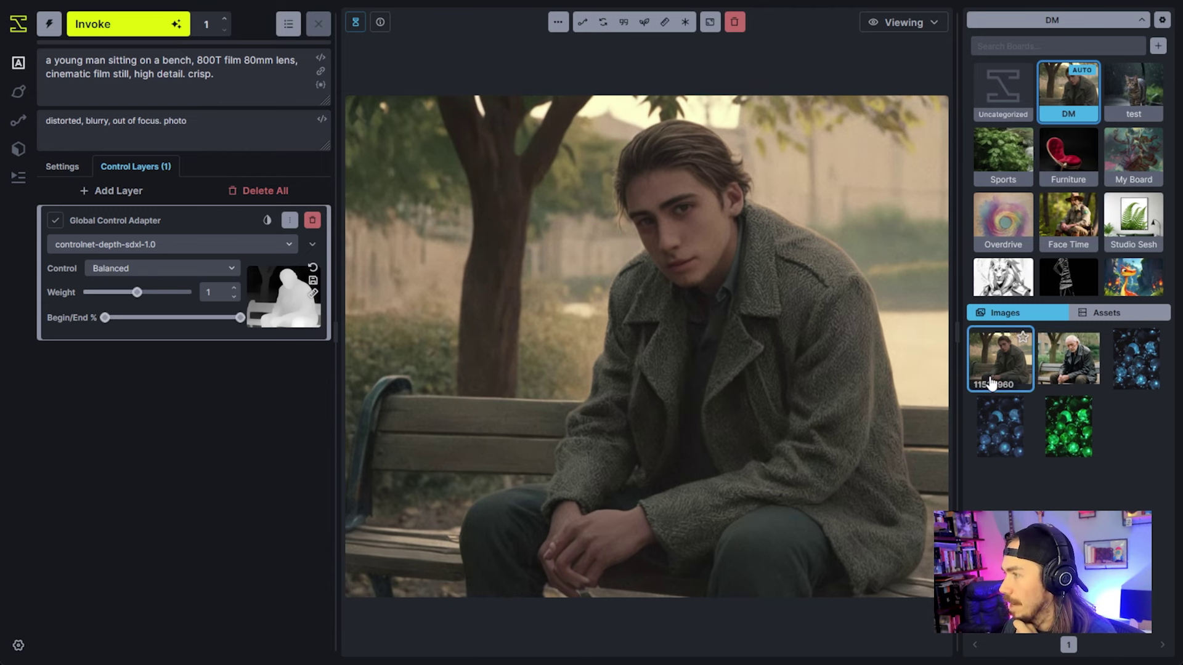
{"action": "left_click", "coordinate": [1041, 374]}
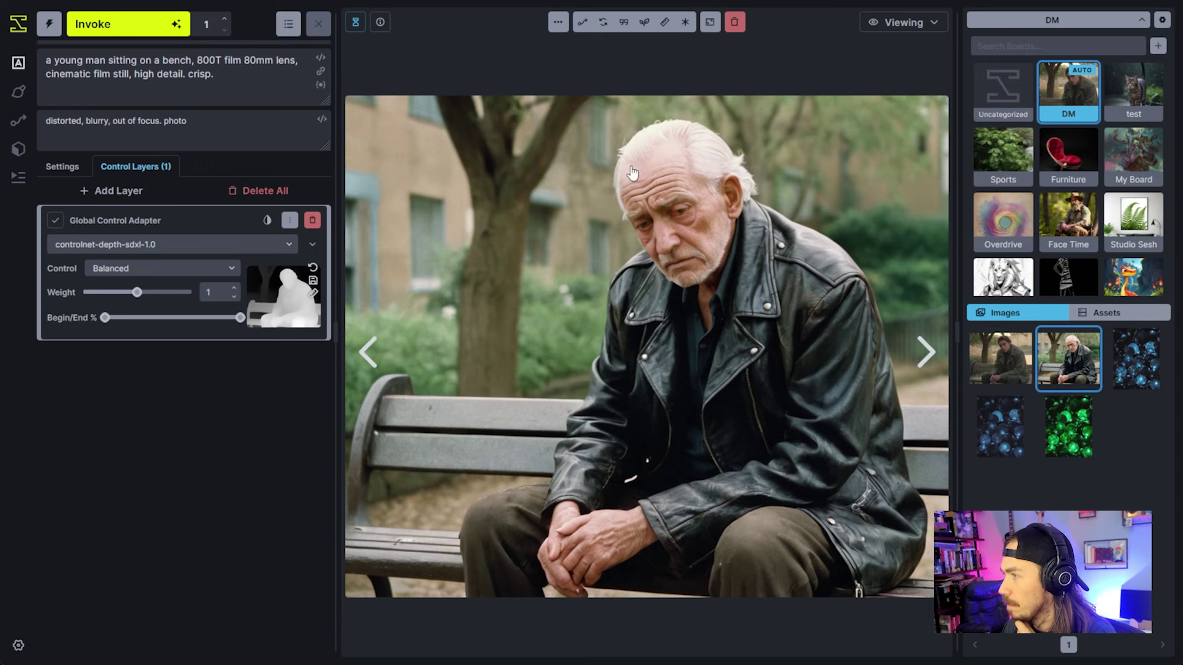
{"action": "left_click", "coordinate": [984, 377]}
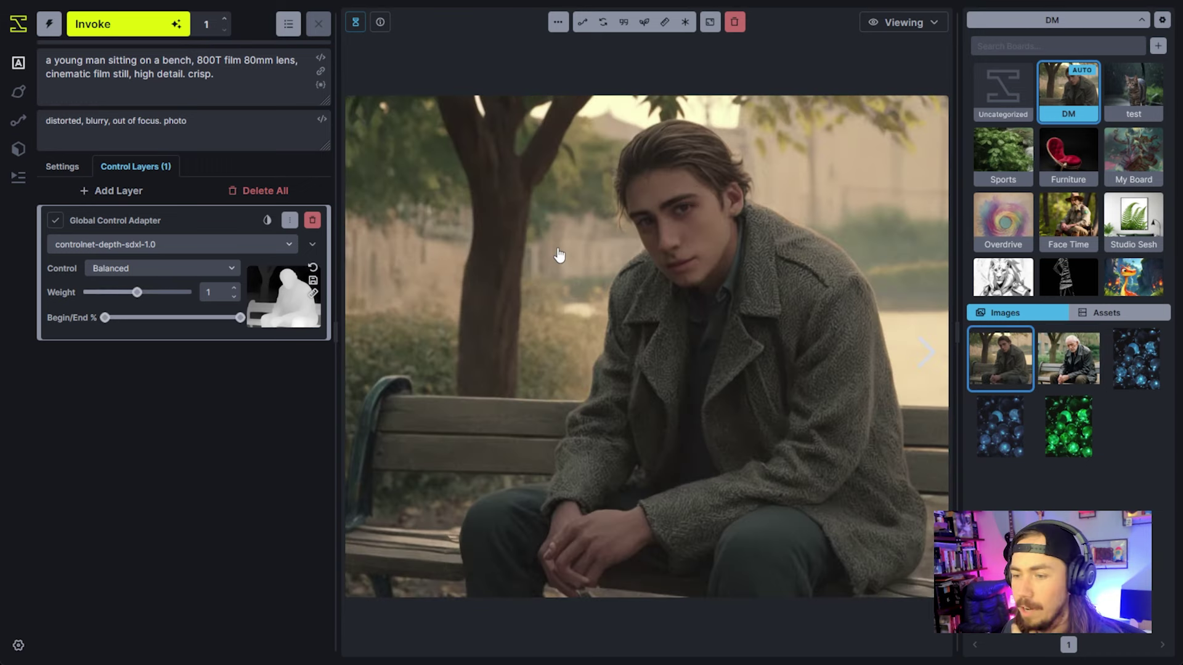
{"action": "left_click", "coordinate": [1064, 366]}
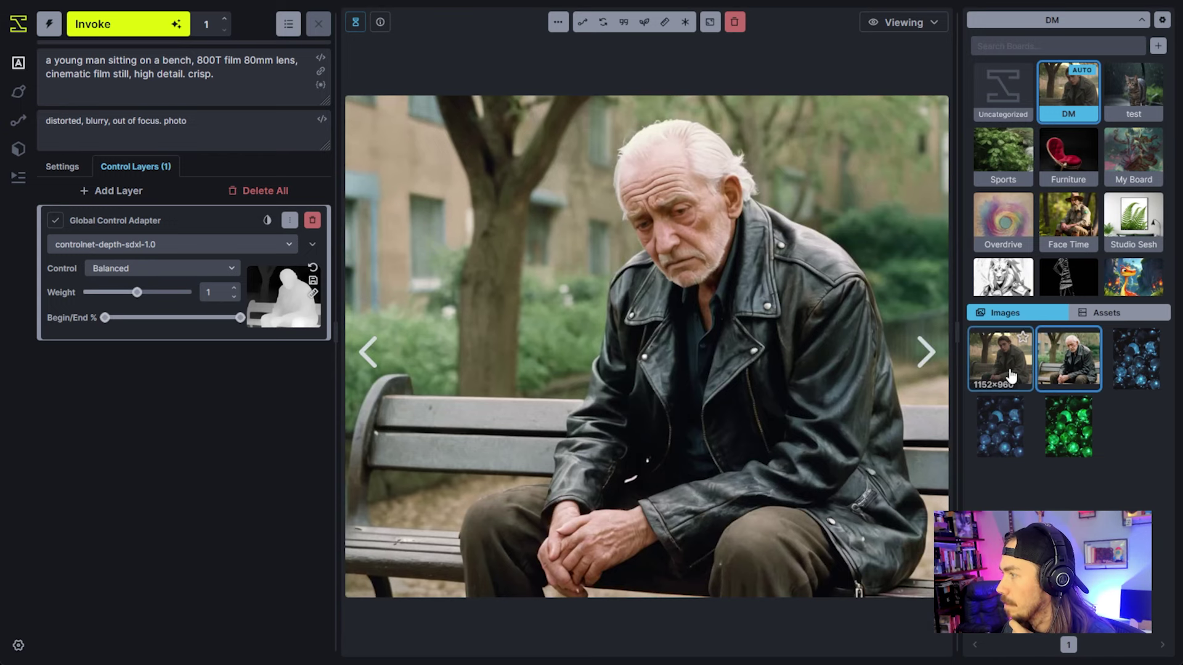
{"action": "left_click", "coordinate": [1010, 374]}
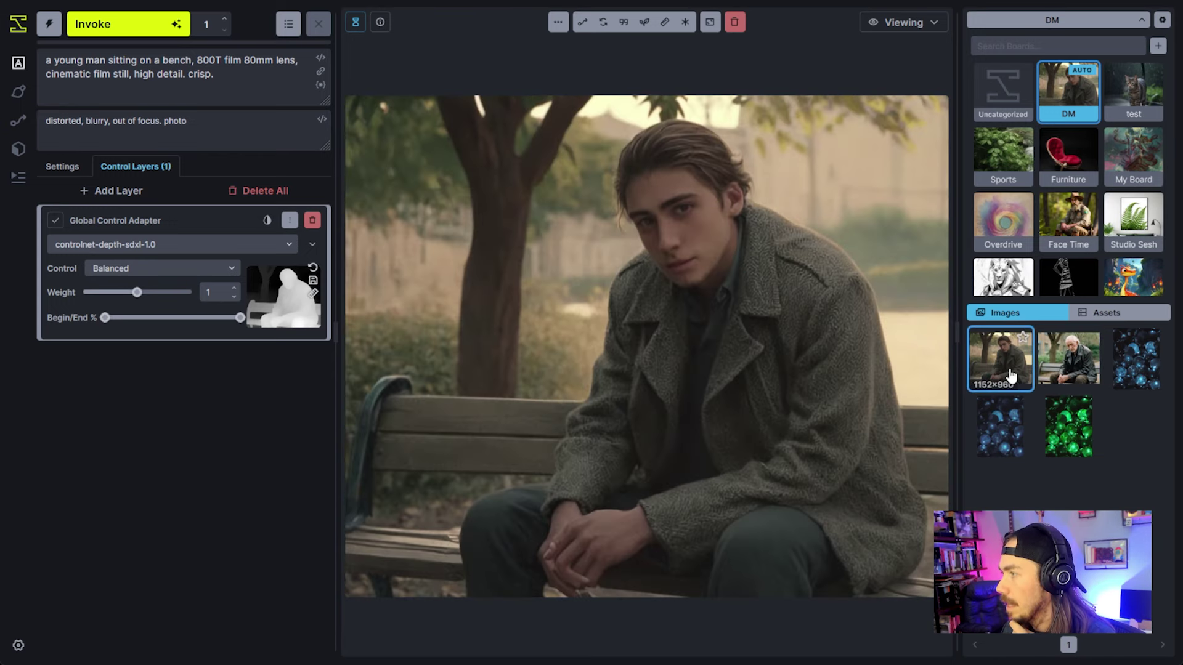
{"action": "left_click", "coordinate": [1056, 362]}
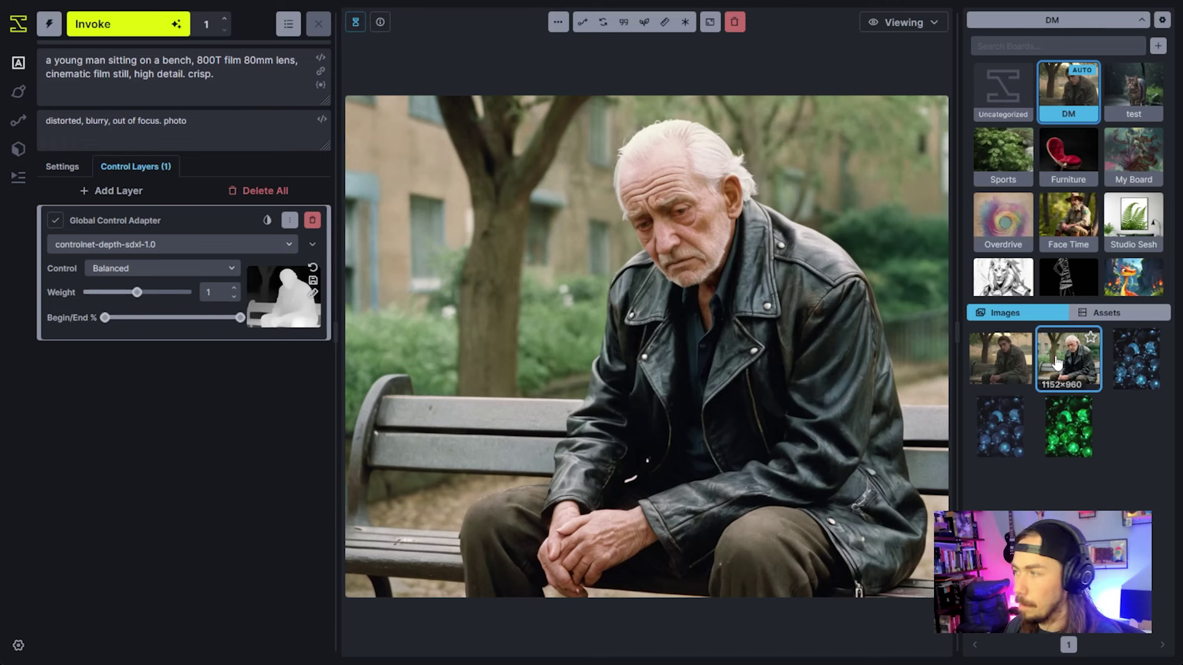
{"action": "left_click", "coordinate": [986, 368]}
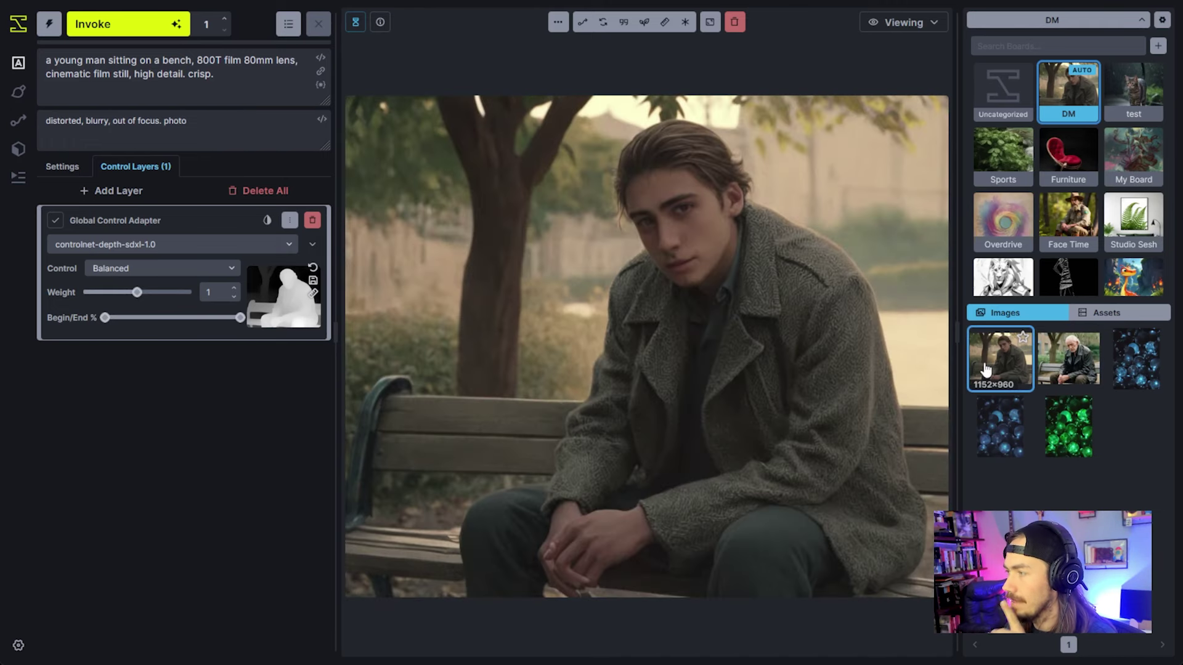
- Send the image of the old man on the bench to the Unified Canvas
{"action": "left_click", "coordinate": [1064, 376]}
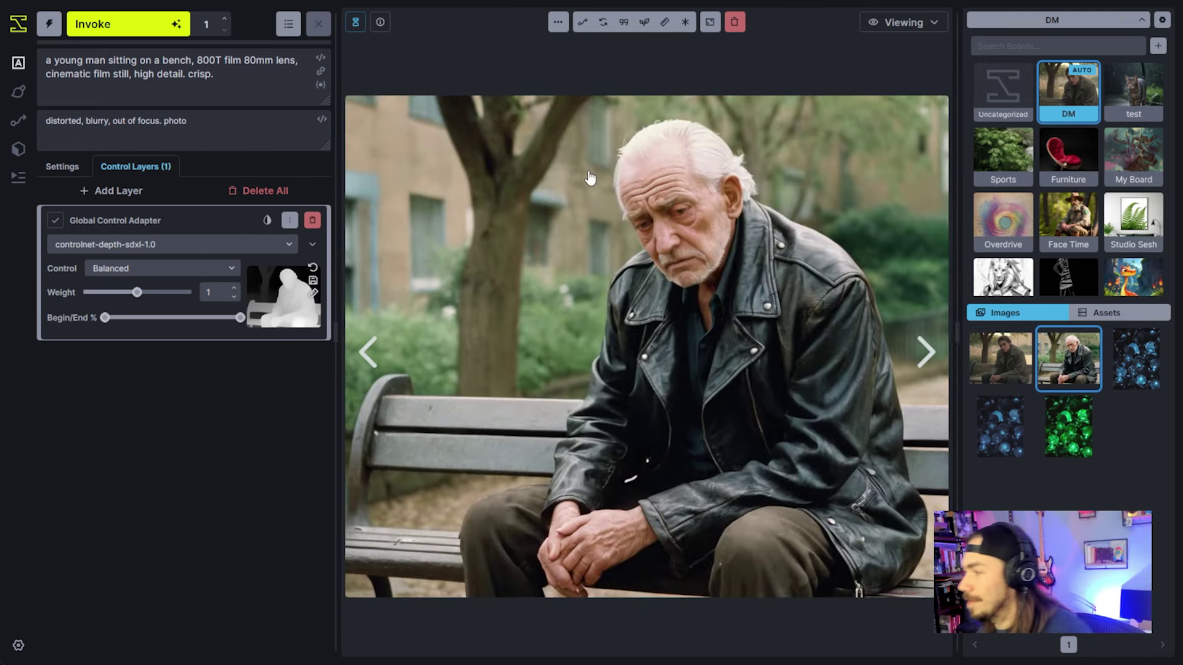
{"action": "left_click", "coordinate": [558, 23]}
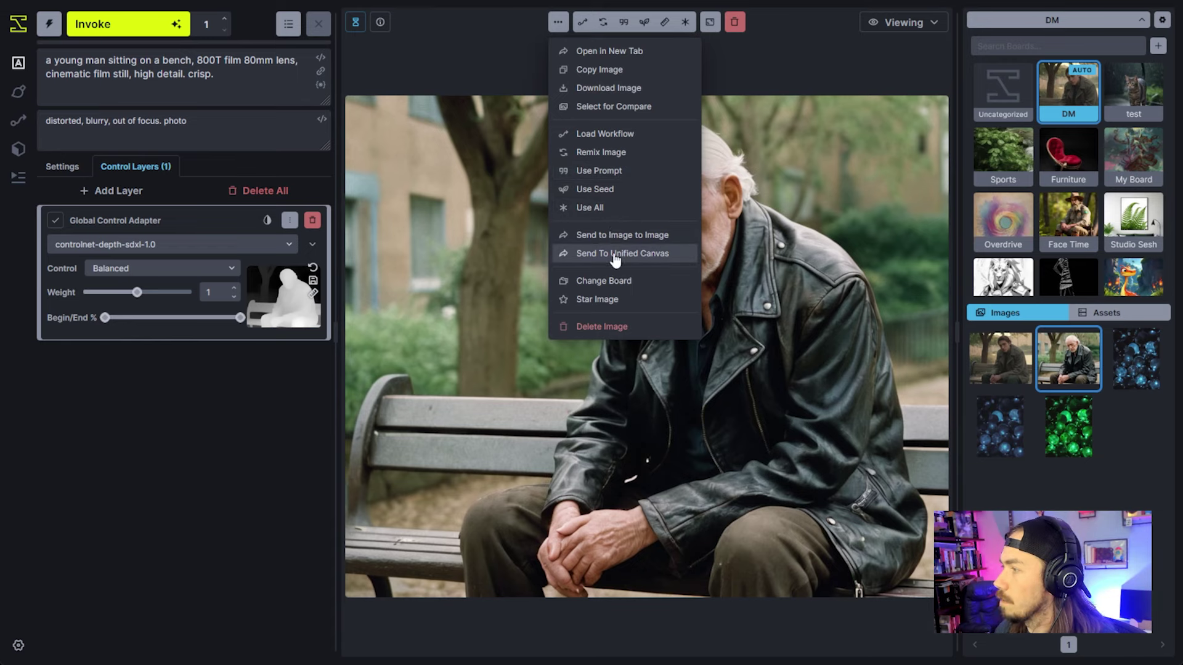
{"action": "left_click", "coordinate": [614, 258]}
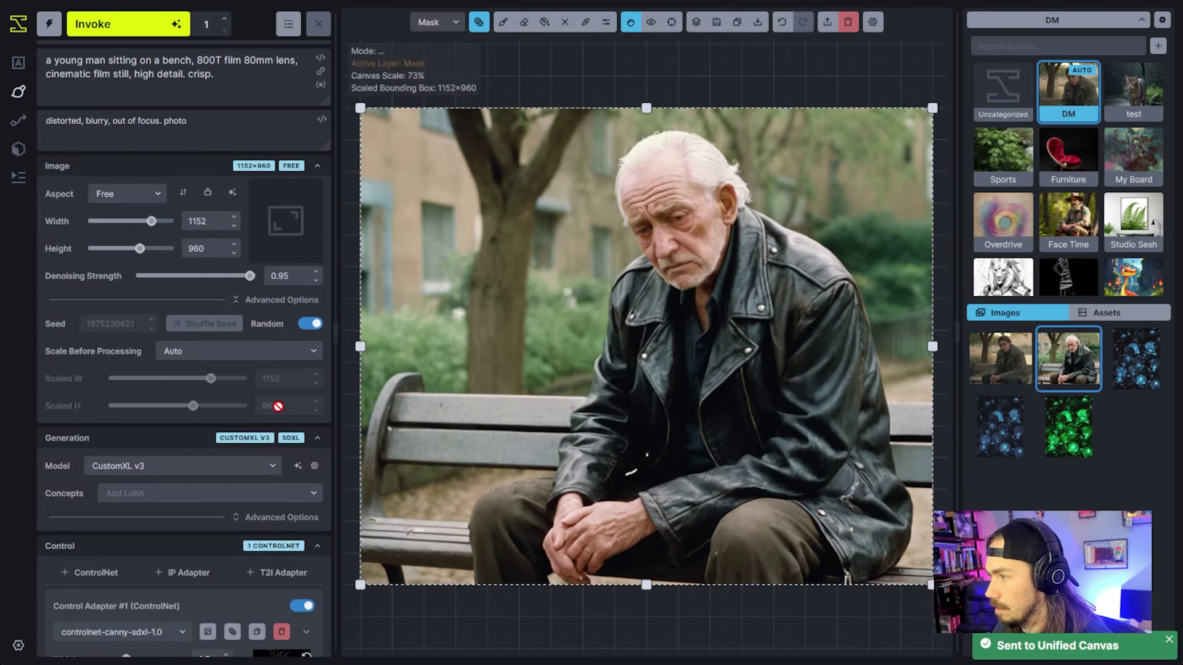
- Switch to the Base layer and erase the old man's entire head with the eraser
{"action": "scroll", "coordinate": [288, 409], "scroll_direction": "down", "scroll_amount": 4}
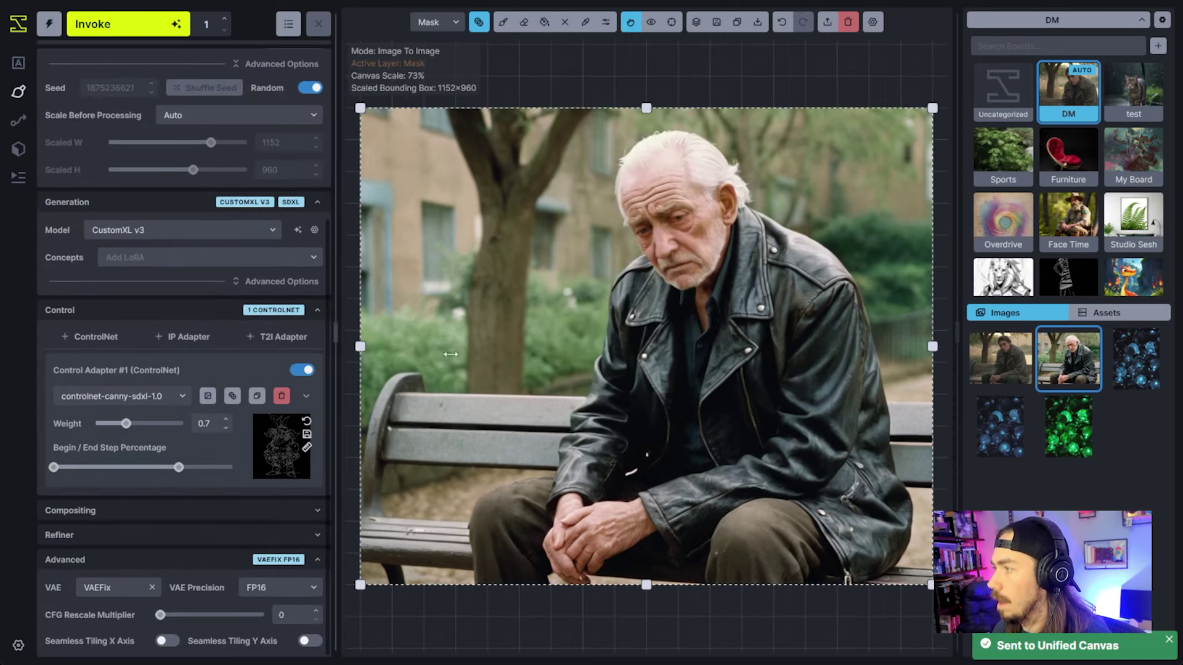
{"action": "left_click", "coordinate": [503, 22]}
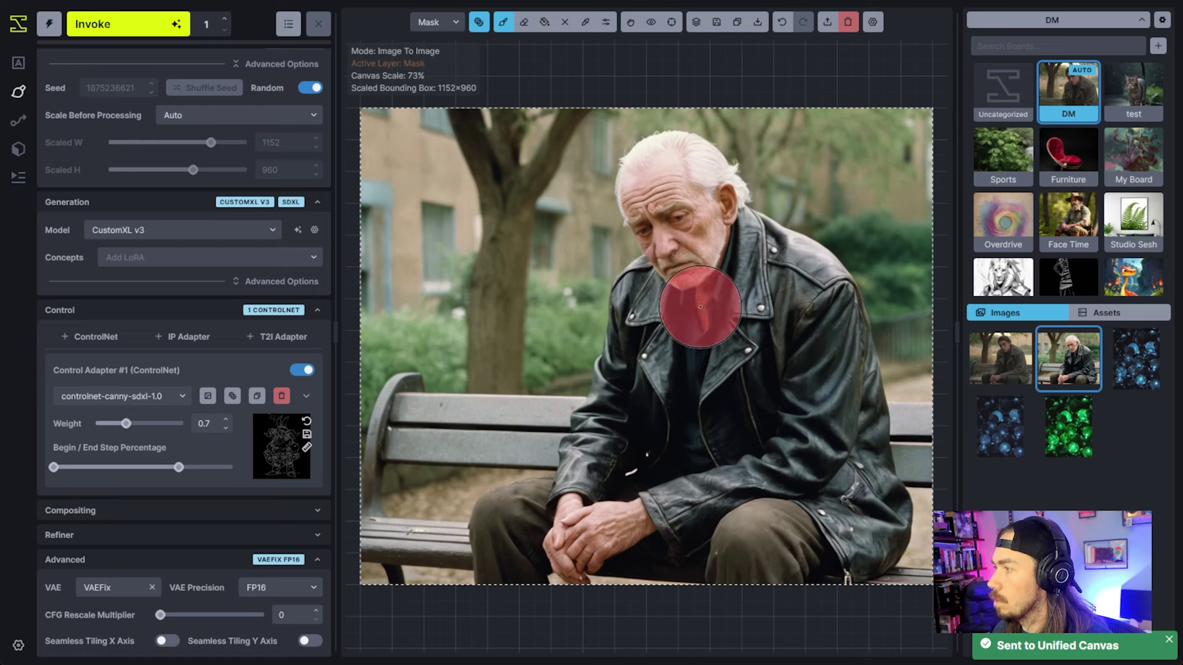
{"action": "key", "text": "q"}
{"action": "key", "text": "e"}
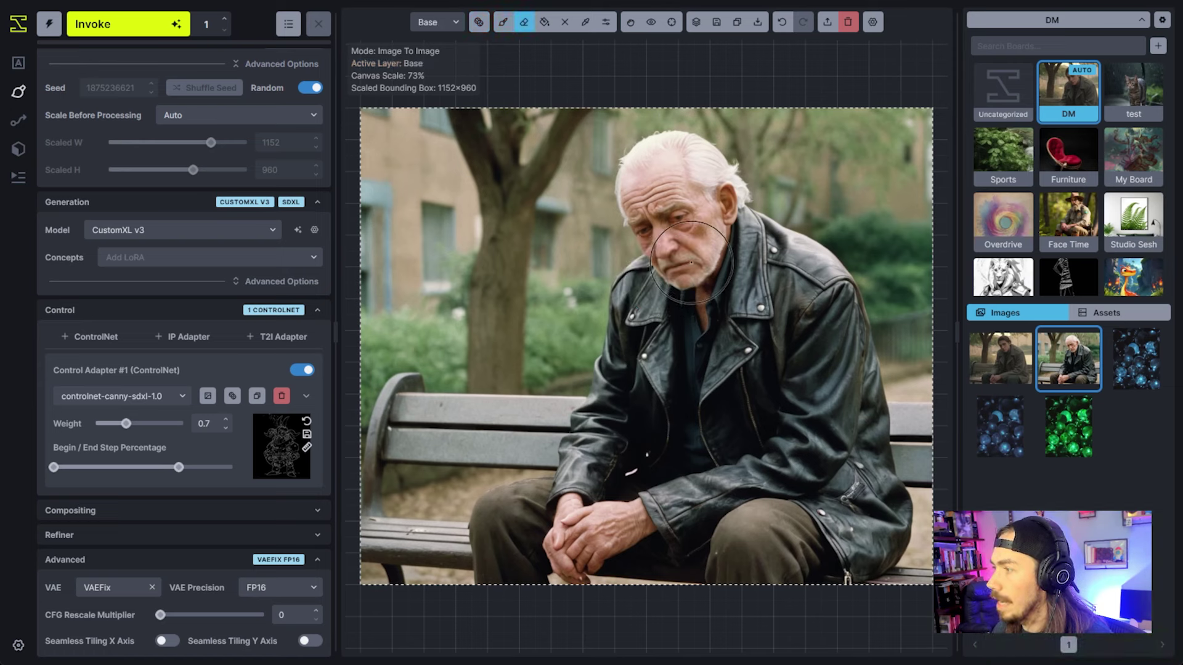
{"action": "mouse_move", "coordinate": [686, 252]}
{"action": "left_mouse_down"}
{"action": "mouse_move", "coordinate": [656, 202]}
{"action": "mouse_move", "coordinate": [659, 173]}
{"action": "mouse_move", "coordinate": [691, 174]}
{"action": "mouse_move", "coordinate": [706, 211]}
{"action": "mouse_move", "coordinate": [701, 194]}
{"action": "mouse_move", "coordinate": [715, 200]}
{"action": "left_mouse_up"}
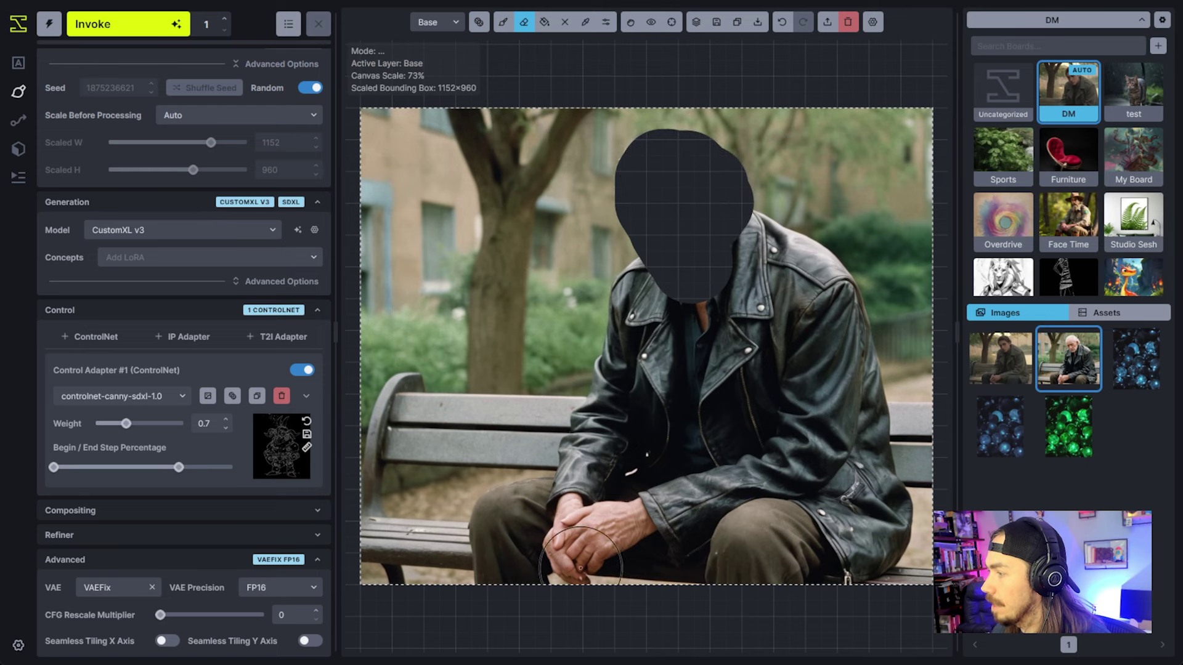
- Reduce the eraser size and erase the man's neck area down to the upper chest and both clasped hands
{"action": "key", "text": "bracketleft"}
{"action": "key", "text": "bracketleft"}
{"action": "key", "text": "bracketleft"}
{"action": "key", "text": "bracketleft"}
{"action": "key", "text": "bracketleft"}
{"action": "key", "text": "bracketleft"}
{"action": "mouse_move", "coordinate": [582, 567]}
{"action": "left_mouse_down"}
{"action": "mouse_move", "coordinate": [559, 539]}
{"action": "mouse_move", "coordinate": [569, 511]}
{"action": "mouse_move", "coordinate": [590, 551]}
{"action": "mouse_move", "coordinate": [638, 526]}
{"action": "mouse_move", "coordinate": [589, 514]}
{"action": "mouse_move", "coordinate": [622, 513]}
{"action": "mouse_move", "coordinate": [564, 515]}
{"action": "mouse_move", "coordinate": [570, 502]}
{"action": "mouse_move", "coordinate": [559, 524]}
{"action": "mouse_move", "coordinate": [572, 577]}
{"action": "mouse_move", "coordinate": [646, 526]}
{"action": "mouse_move", "coordinate": [627, 518]}
{"action": "mouse_move", "coordinate": [650, 550]}
{"action": "left_mouse_up"}
- Delete the controlnet-canny-sdxl-1.0 control adapter from the canvas settings
{"action": "left_click", "coordinate": [282, 396]}
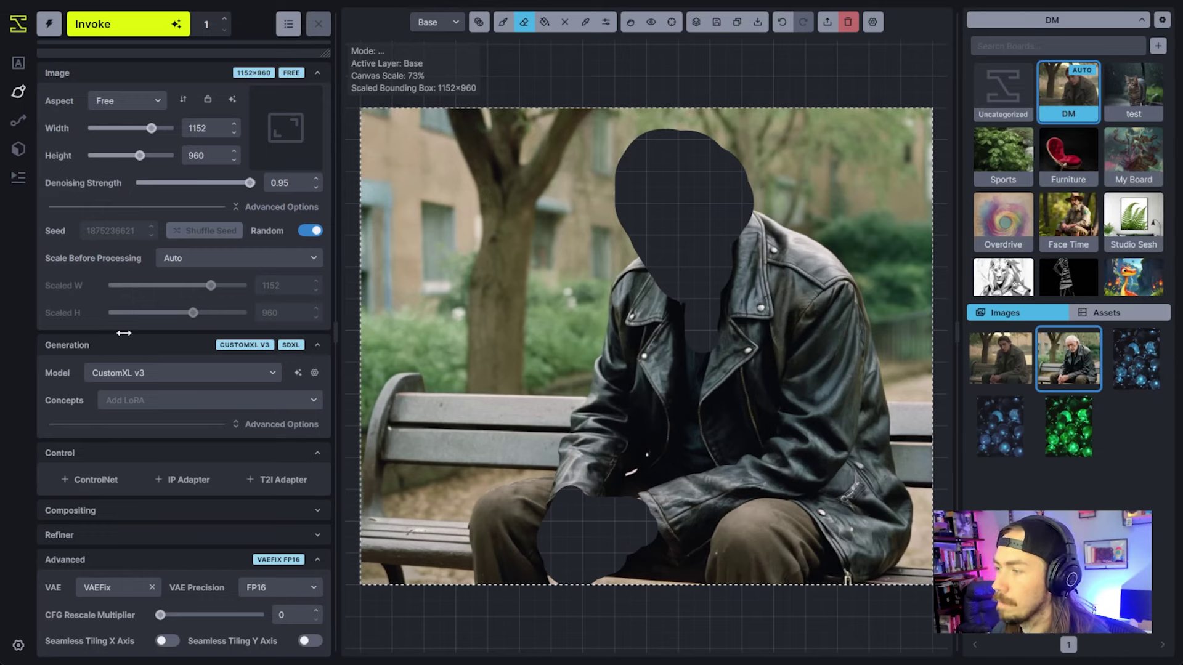
{"action": "scroll", "coordinate": [159, 331], "scroll_direction": "up", "scroll_amount": 3}
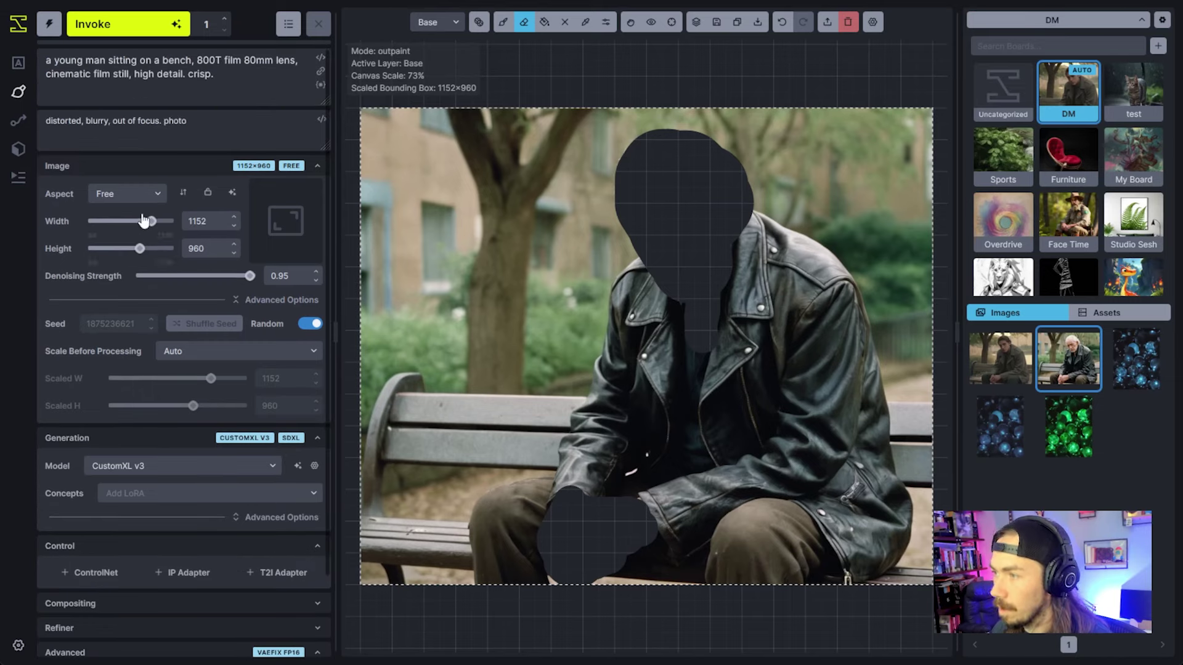
- Save the depth map of the Global Control Adapter in the control layers to the gallery as an image
{"action": "left_click", "coordinate": [19, 73]}
{"action": "left_click", "coordinate": [143, 177]}
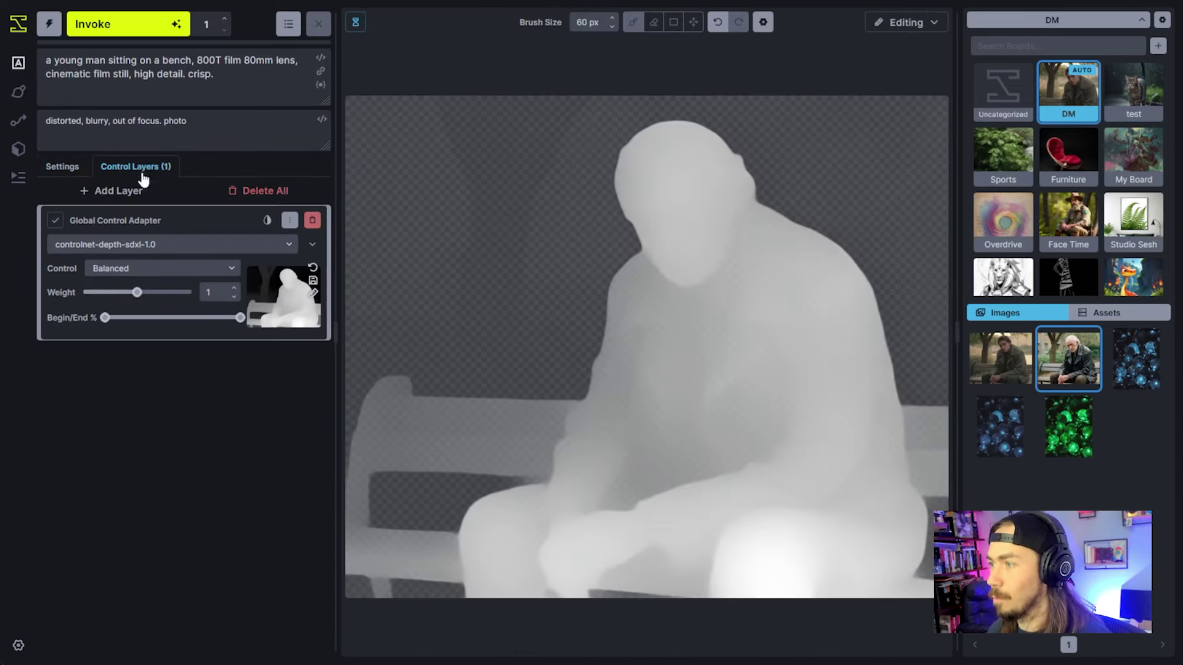
{"action": "left_click", "coordinate": [313, 280]}
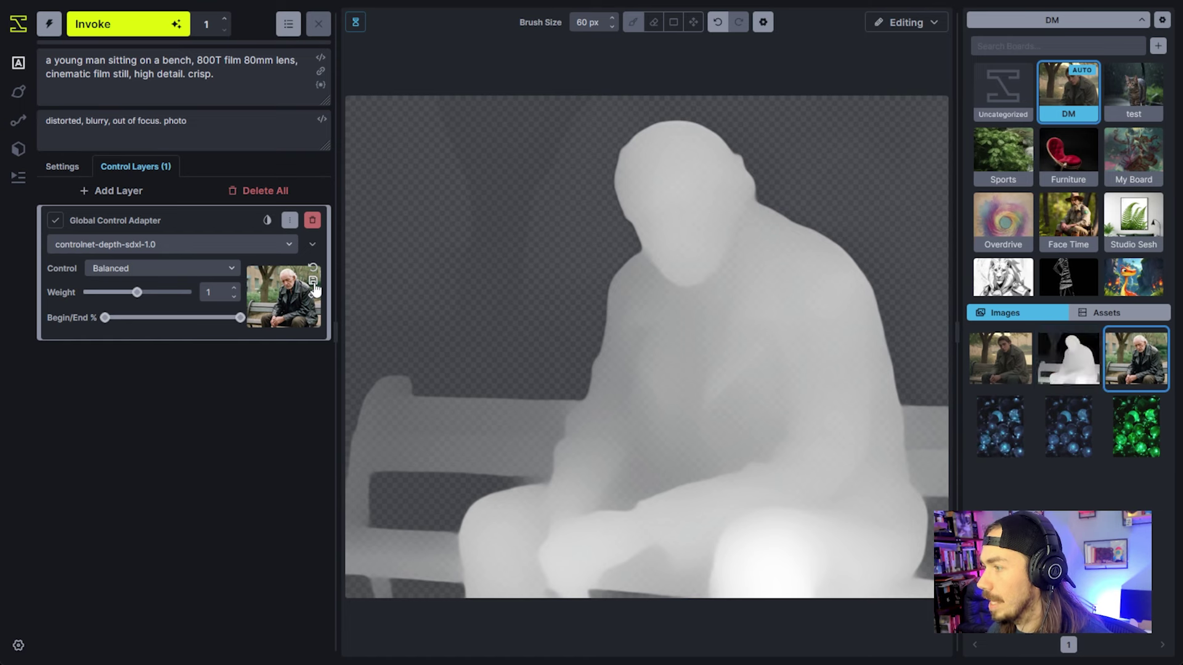
{"action": "left_click_drag", "start_coordinate": [1135, 359], "coordinate": [314, 288]}
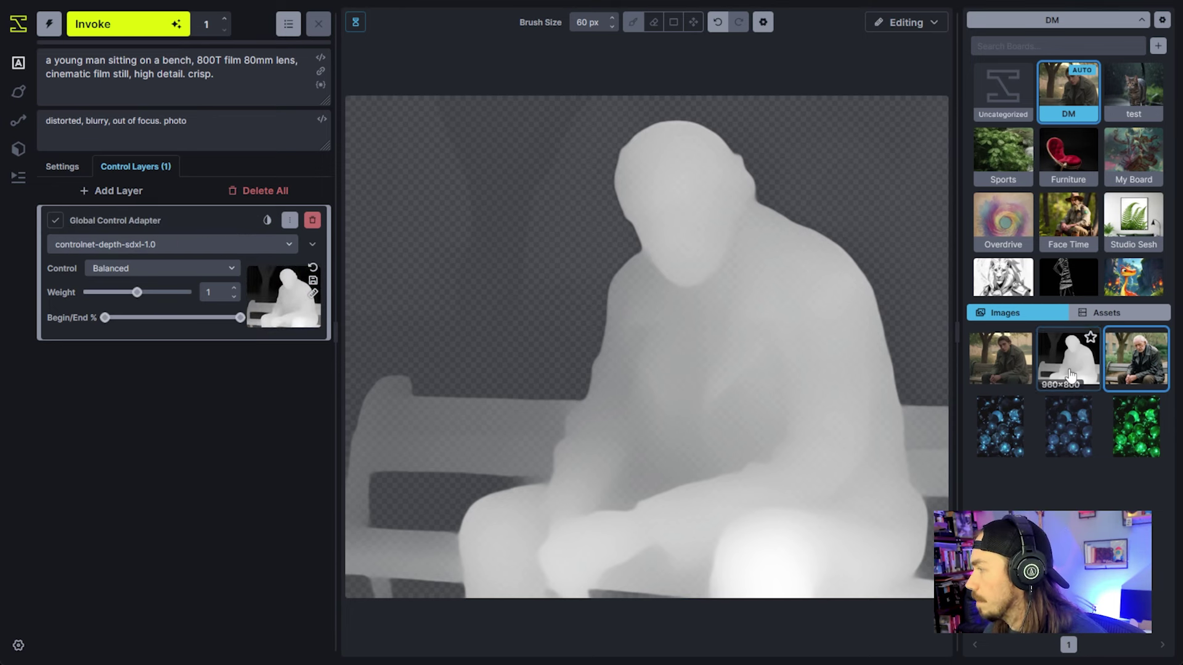
- Return to the Unified Canvas and add a ControlNet using the controlnet-depth-sdxl-1.0 model
{"action": "left_click", "coordinate": [20, 92]}
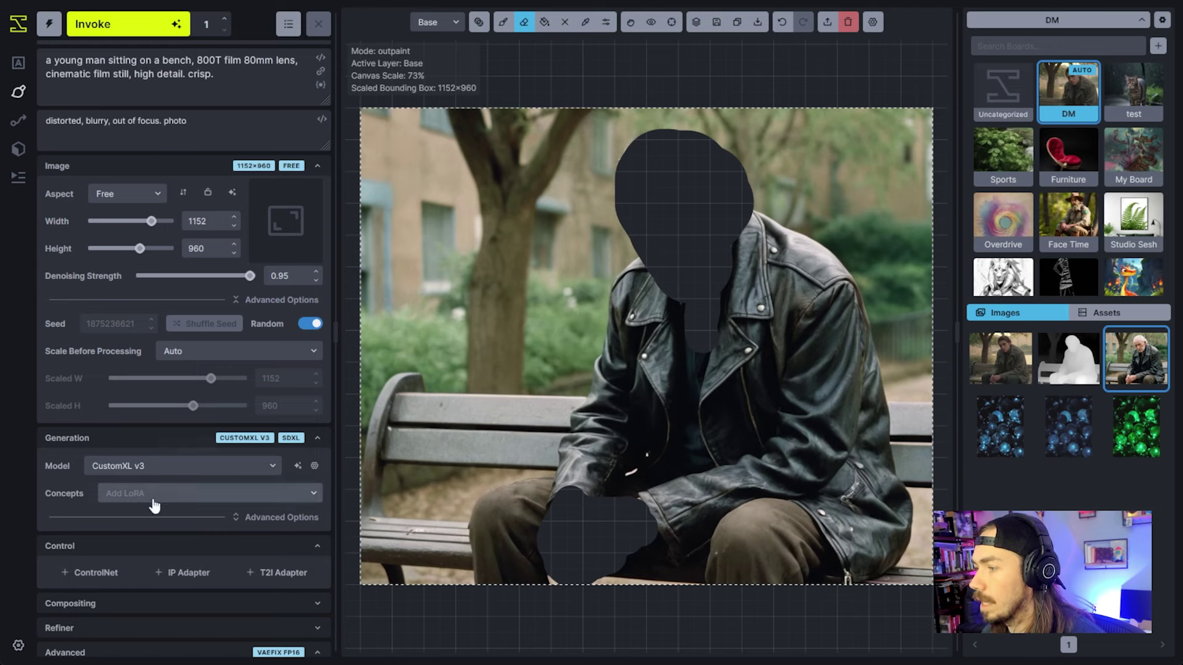
{"action": "left_click", "coordinate": [92, 572]}
{"action": "scroll", "coordinate": [124, 493], "scroll_direction": "down", "scroll_amount": 4}
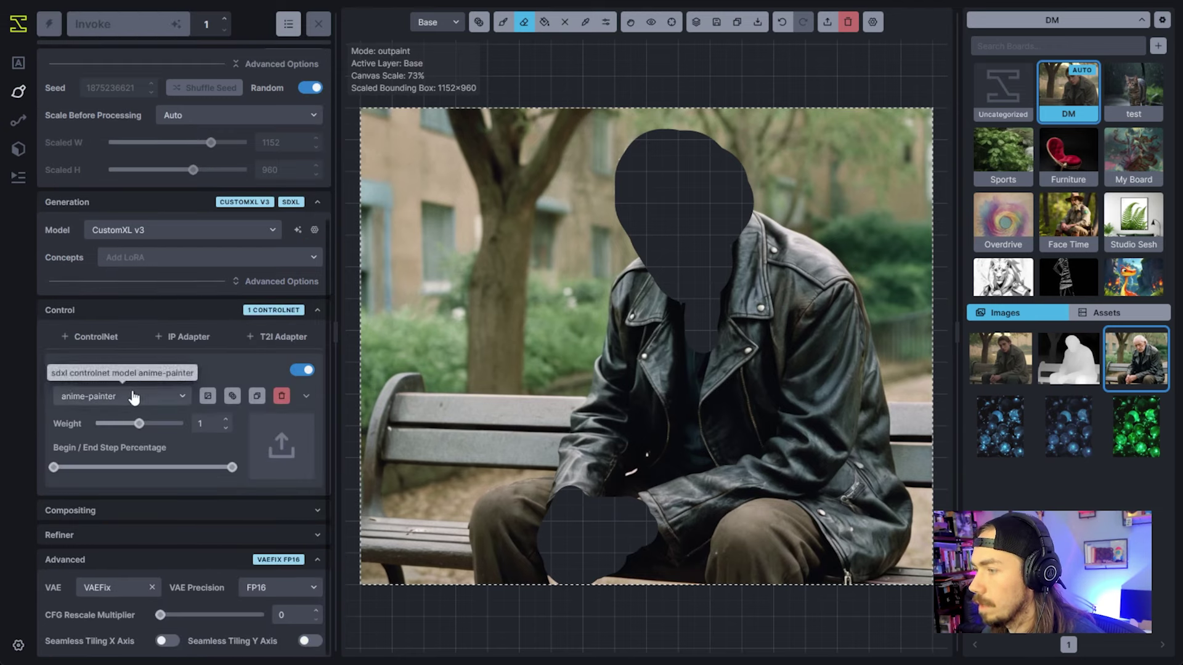
{"action": "left_click", "coordinate": [133, 397]}
{"action": "left_click", "coordinate": [142, 493]}
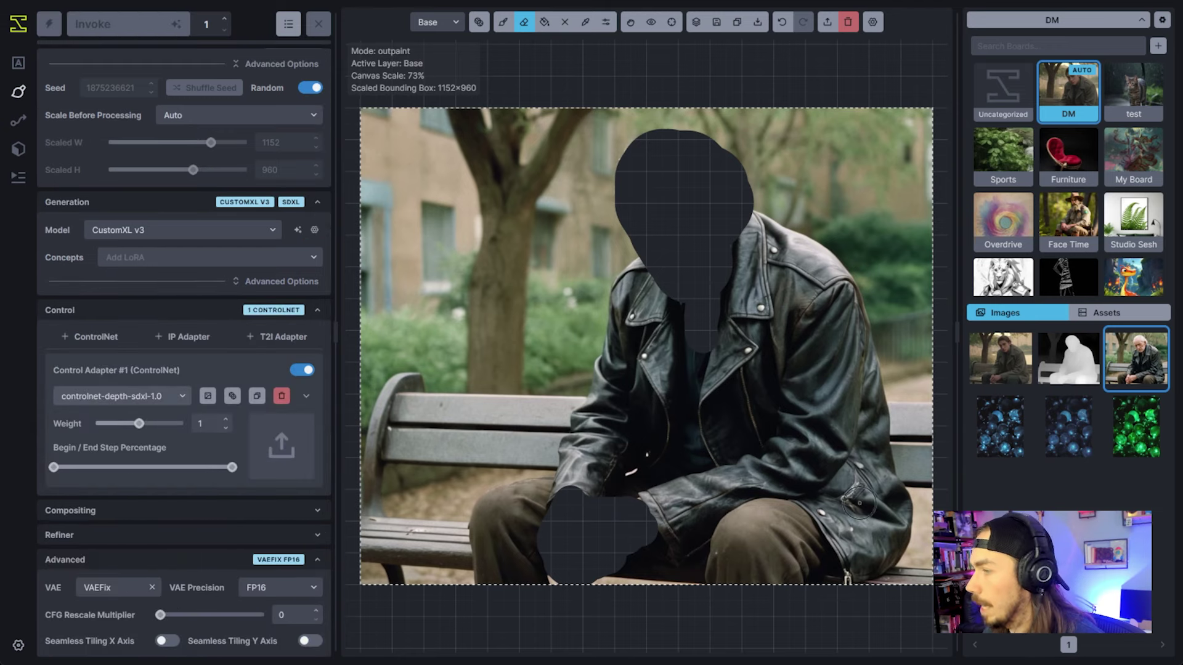
- Use the saved depth map as the ControlNet's control image and queue the generation at the front
{"action": "left_click_drag", "start_coordinate": [1078, 367], "coordinate": [292, 447]}
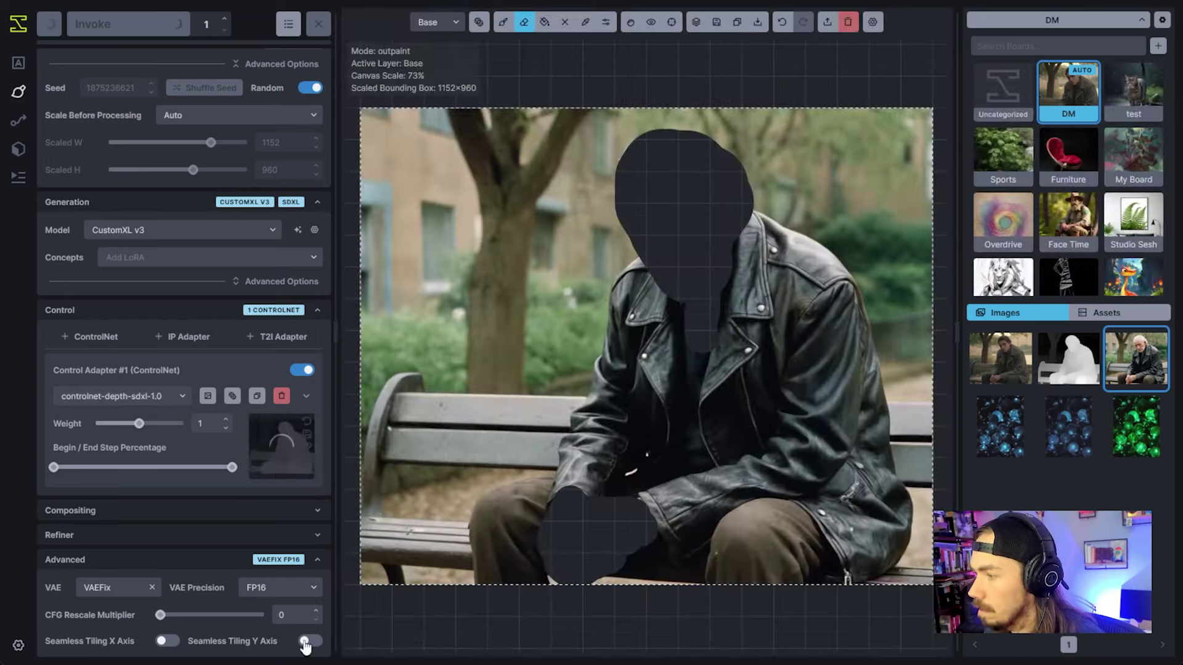
{"action": "key", "text": "ctrl+shift+Return"}
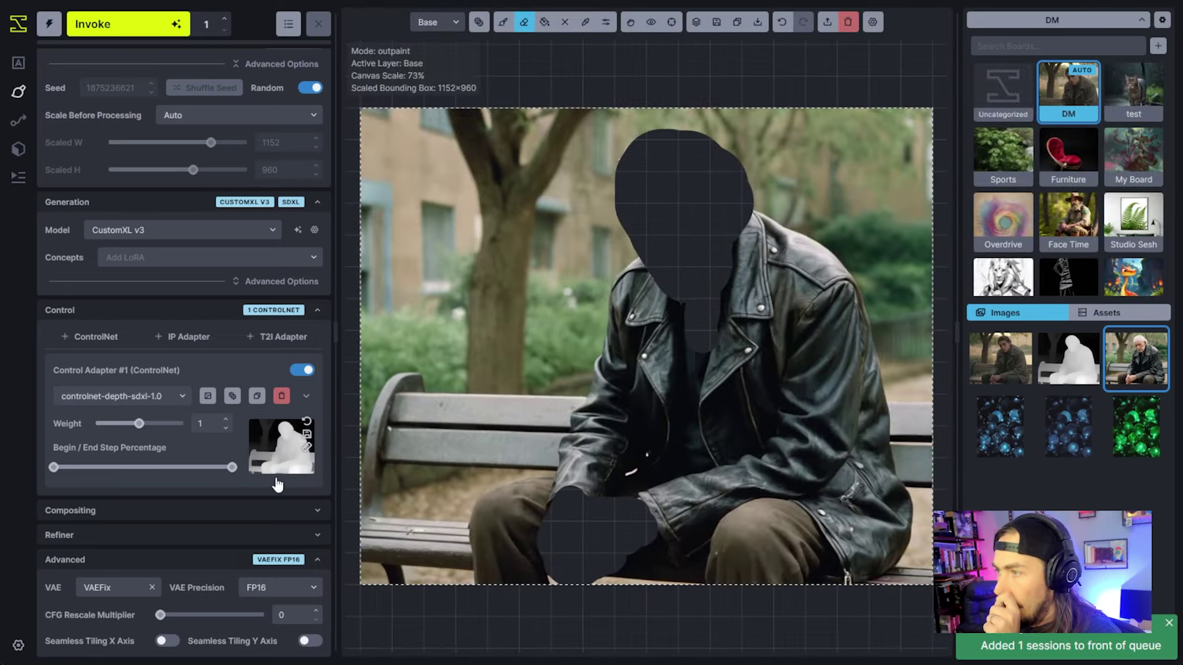
- Generate the missing head and hands with the depth ControlNet and accept the result onto the canvas
{"action": "scroll", "coordinate": [277, 485], "scroll_direction": "up", "scroll_amount": 4}
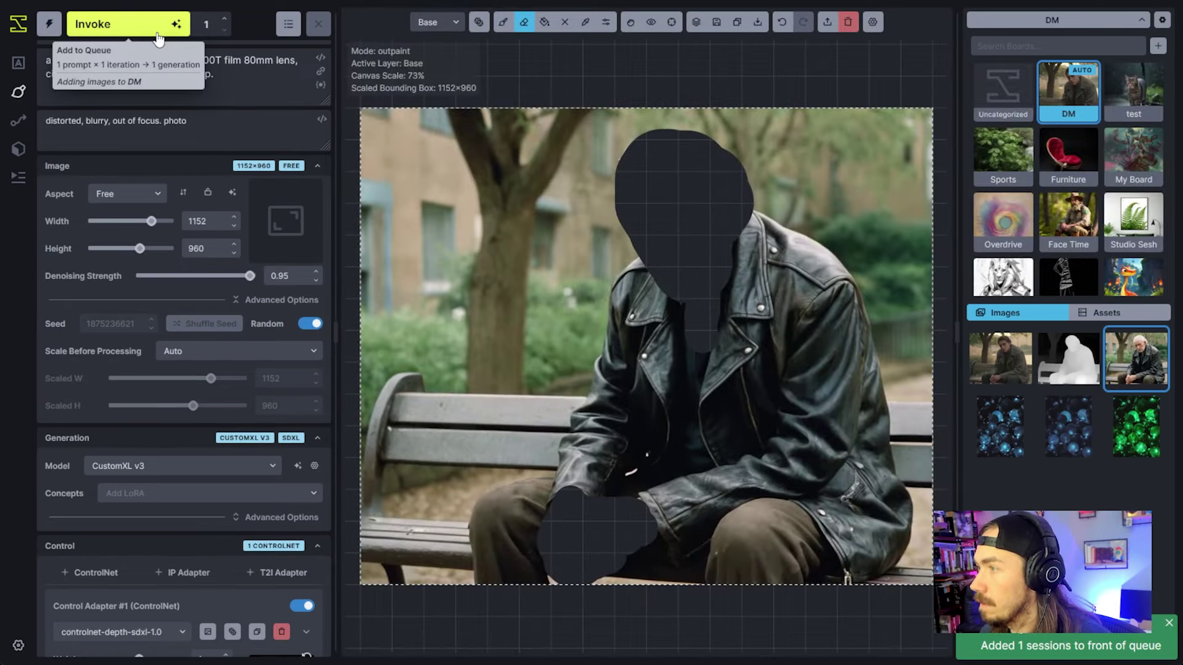
{"action": "scroll", "coordinate": [200, 69], "scroll_direction": "down", "scroll_amount": 1}
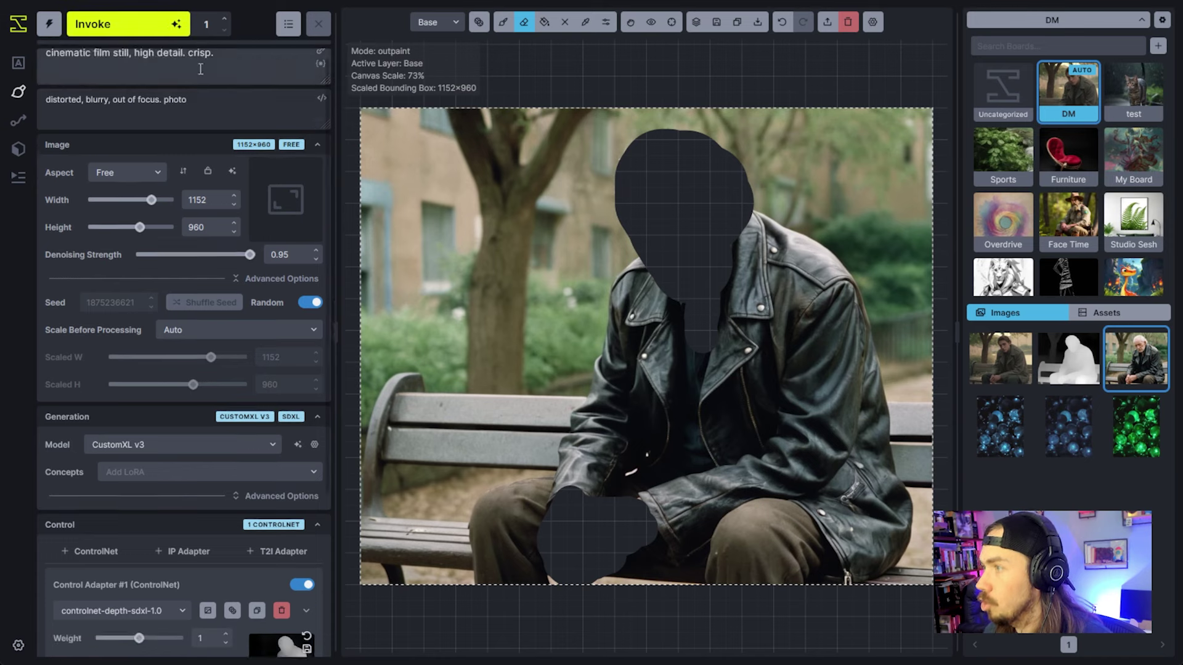
{"action": "scroll", "coordinate": [203, 105], "scroll_direction": "down", "scroll_amount": 4}
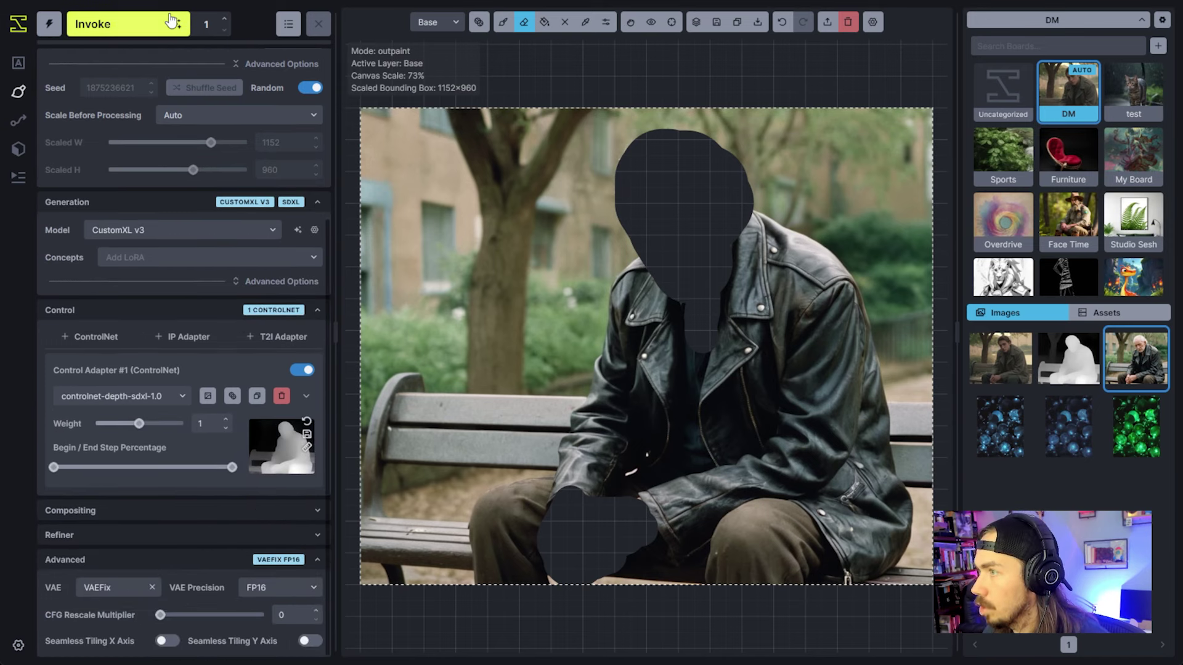
{"action": "left_click", "coordinate": [171, 21]}
{"action": "scroll", "coordinate": [286, 245], "scroll_direction": "up", "scroll_amount": 2}
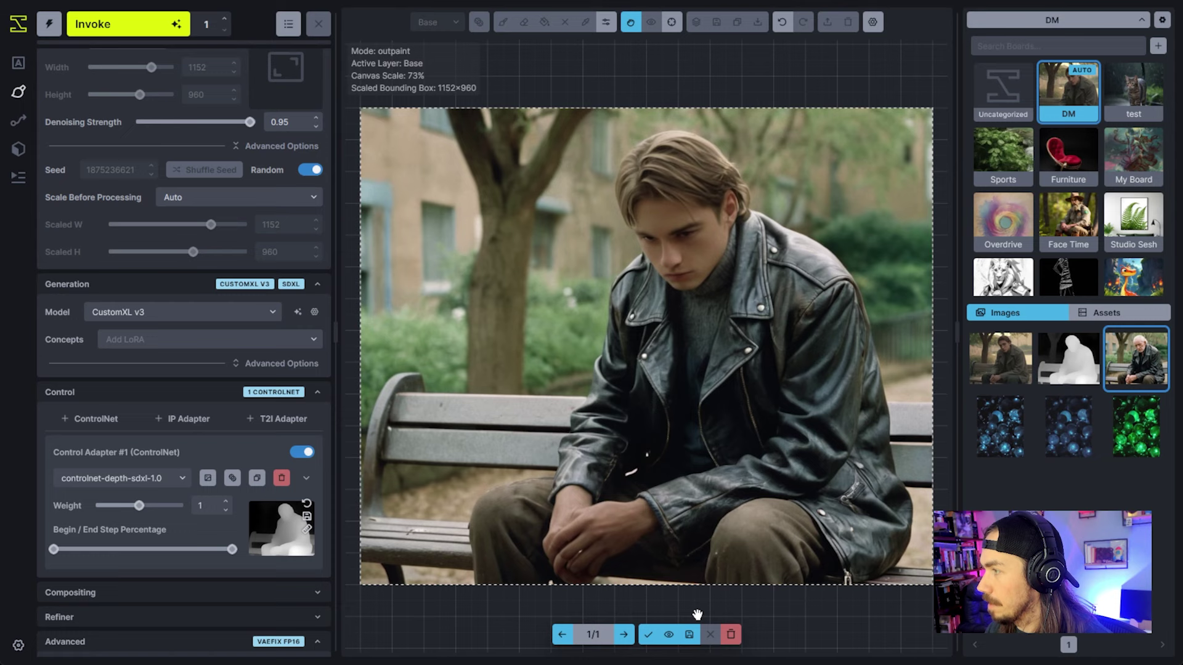
{"action": "left_click", "coordinate": [648, 634]}
- Shrink the bounding box to 448×384 around the man's head and disable the depth control adapter
{"action": "key", "text": "v"}
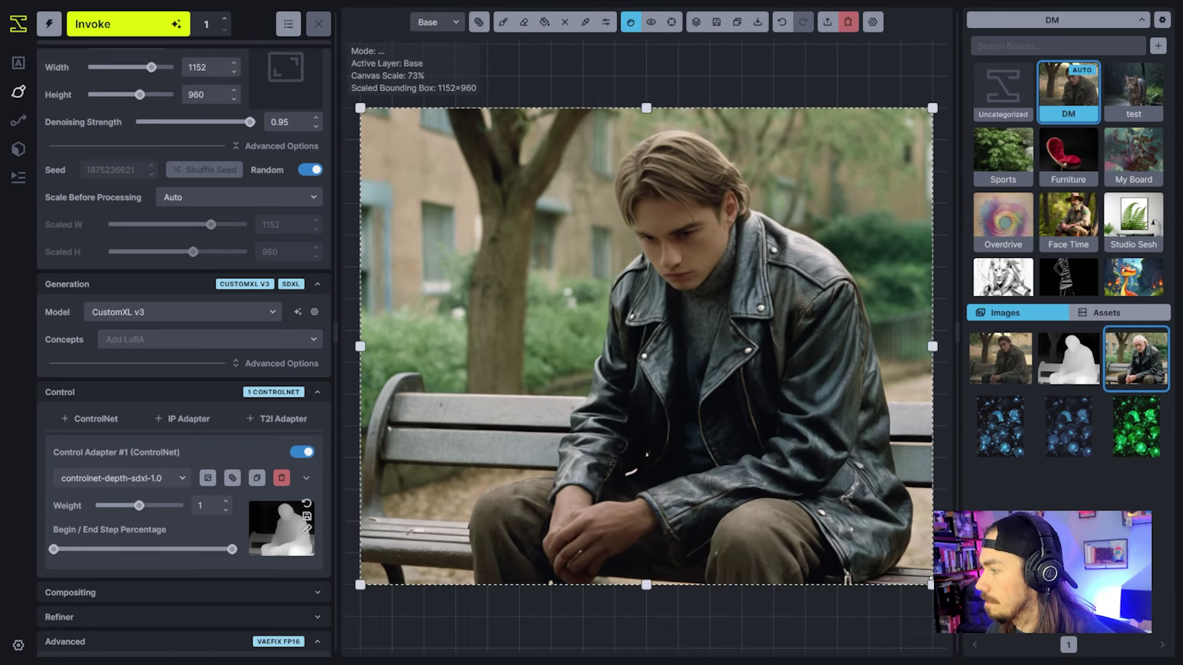
{"action": "mouse_move", "coordinate": [932, 584]}
{"action": "left_mouse_down"}
{"action": "mouse_move", "coordinate": [583, 299]}
{"action": "mouse_move", "coordinate": [595, 318]}
{"action": "mouse_move", "coordinate": [800, 343]}
{"action": "left_mouse_up"}
{"action": "left_click", "coordinate": [302, 452]}
- Paint an inpaint mask over the man's face on the Mask layer with an enlarged brush
{"action": "key", "text": "b"}
{"action": "key", "text": "q"}
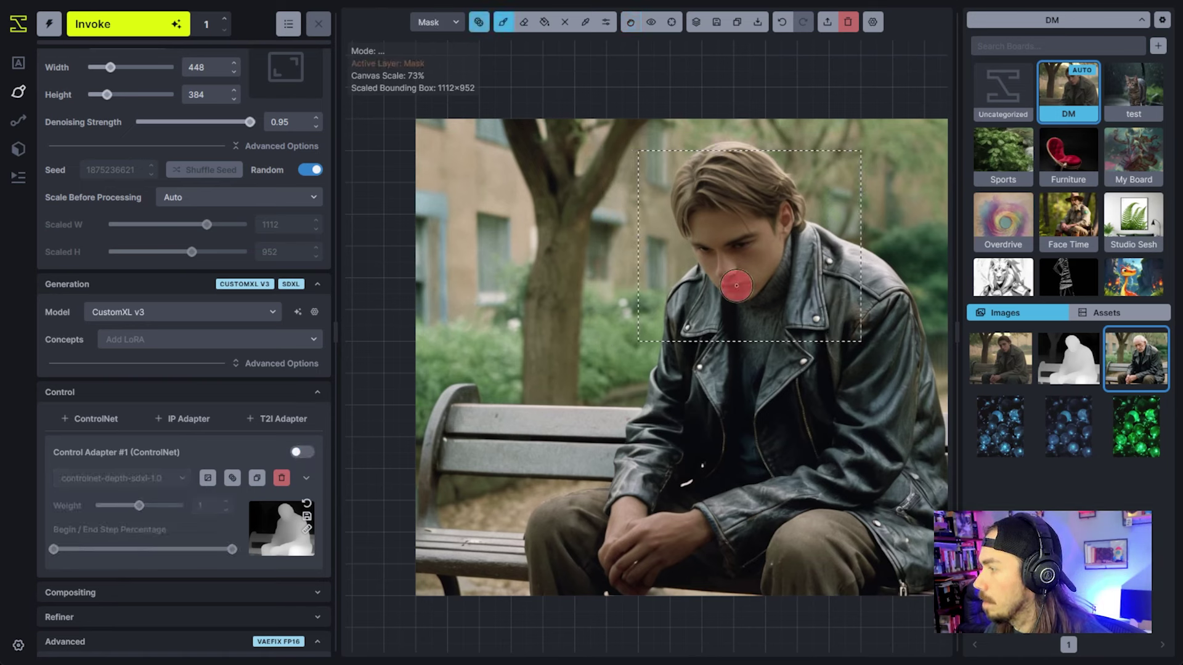
{"action": "key", "text": "bracketright"}
{"action": "key", "text": "bracketright"}
{"action": "key", "text": "bracketright"}
{"action": "mouse_move", "coordinate": [737, 276]}
{"action": "left_mouse_down"}
{"action": "mouse_move", "coordinate": [702, 230]}
{"action": "mouse_move", "coordinate": [752, 230]}
{"action": "left_mouse_up"}
- Regenerate the masked face at a denoising strength of 0.55 and accept the result
{"action": "left_click_drag", "start_coordinate": [250, 121], "coordinate": [201, 122]}
{"action": "key", "text": "ctrl+Return"}
{"action": "left_click_drag", "start_coordinate": [812, 402], "coordinate": [729, 452]}
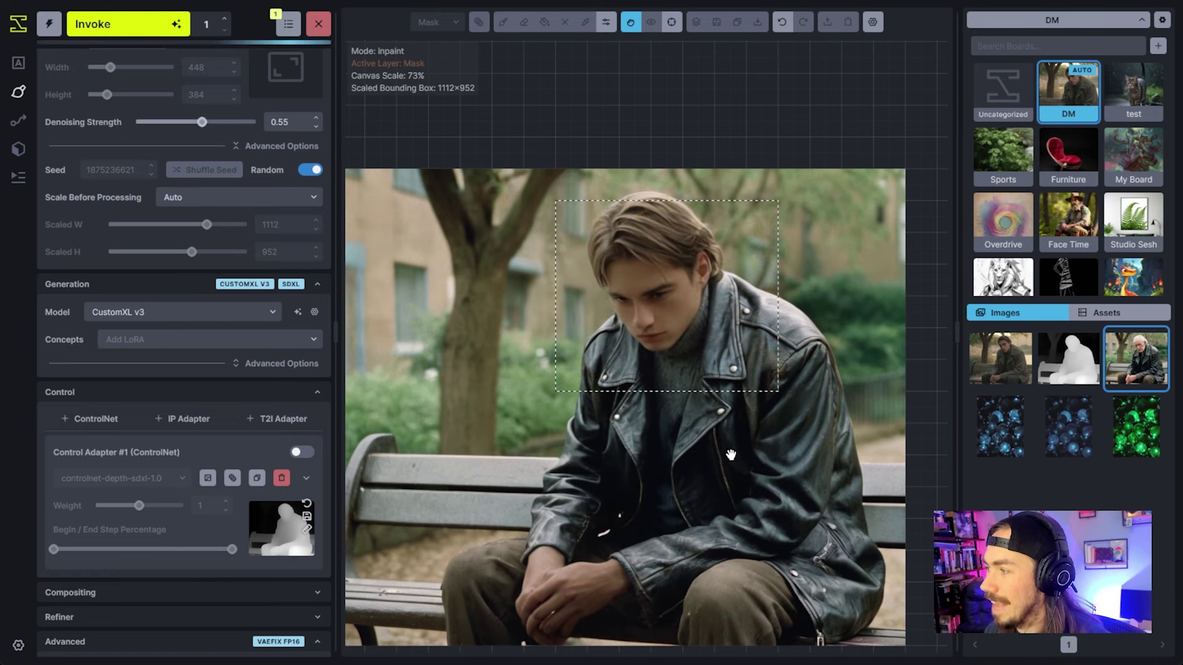
{"action": "left_click", "coordinate": [652, 634]}
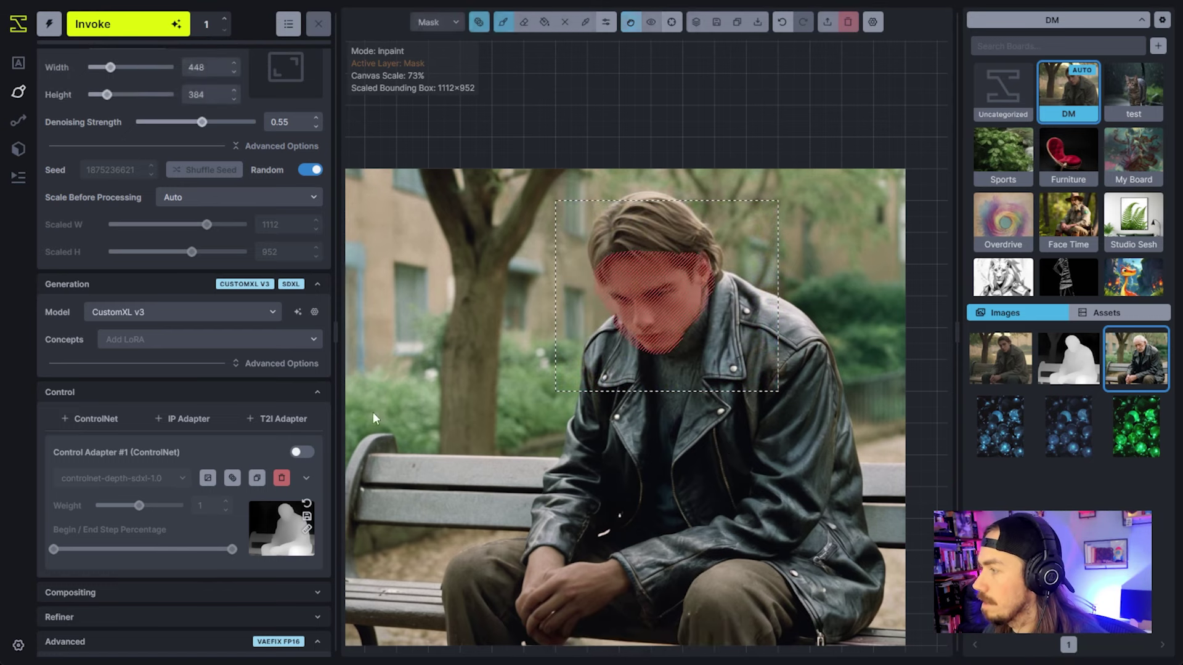
- Add "happy," after "sitting on a bench," in the positive prompt and undo the stray mask dab above the image
{"action": "scroll", "coordinate": [251, 220], "scroll_direction": "up", "scroll_amount": 3}
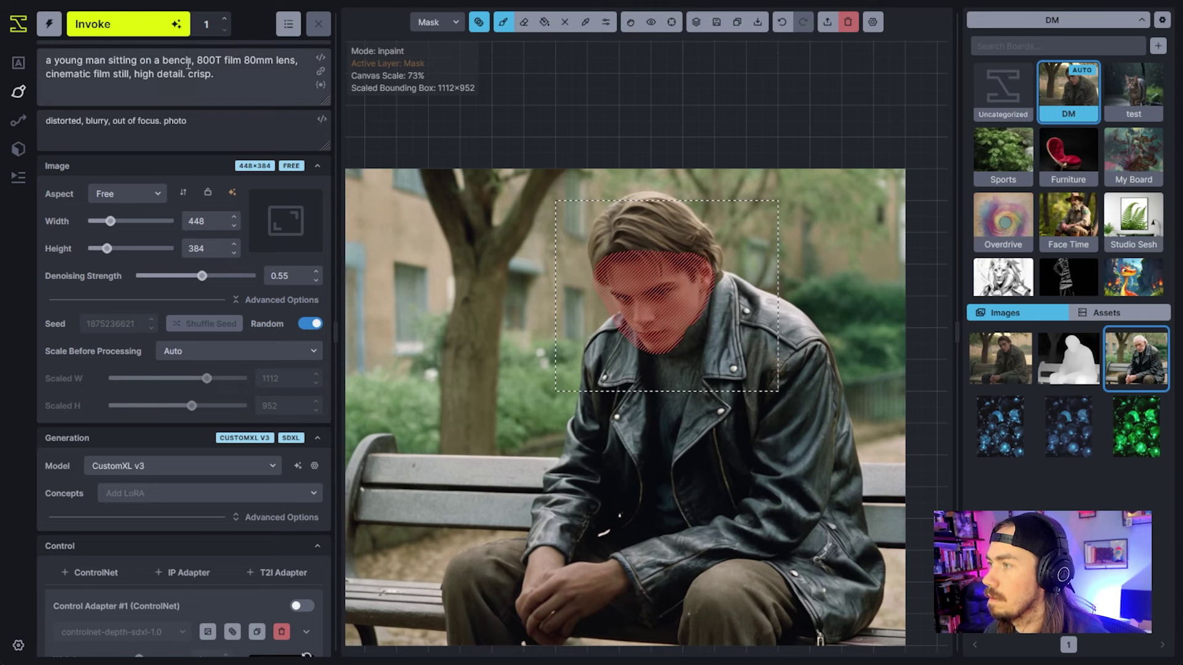
{"action": "type", "text": "happy,"}
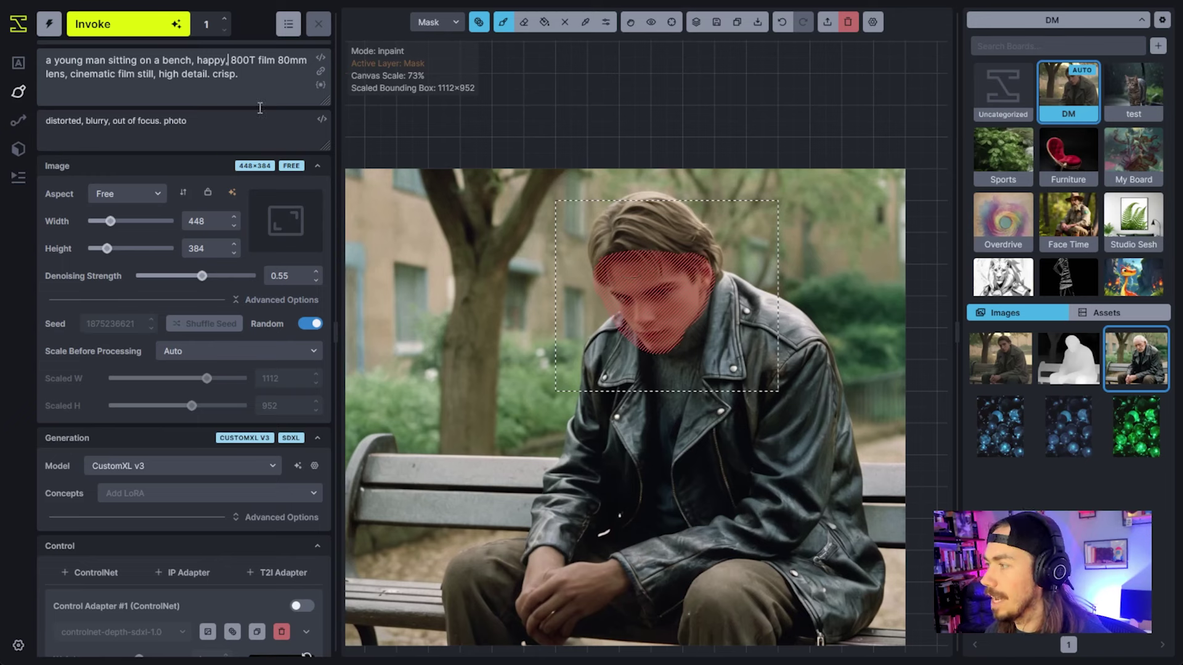
{"action": "left_click", "coordinate": [584, 146]}
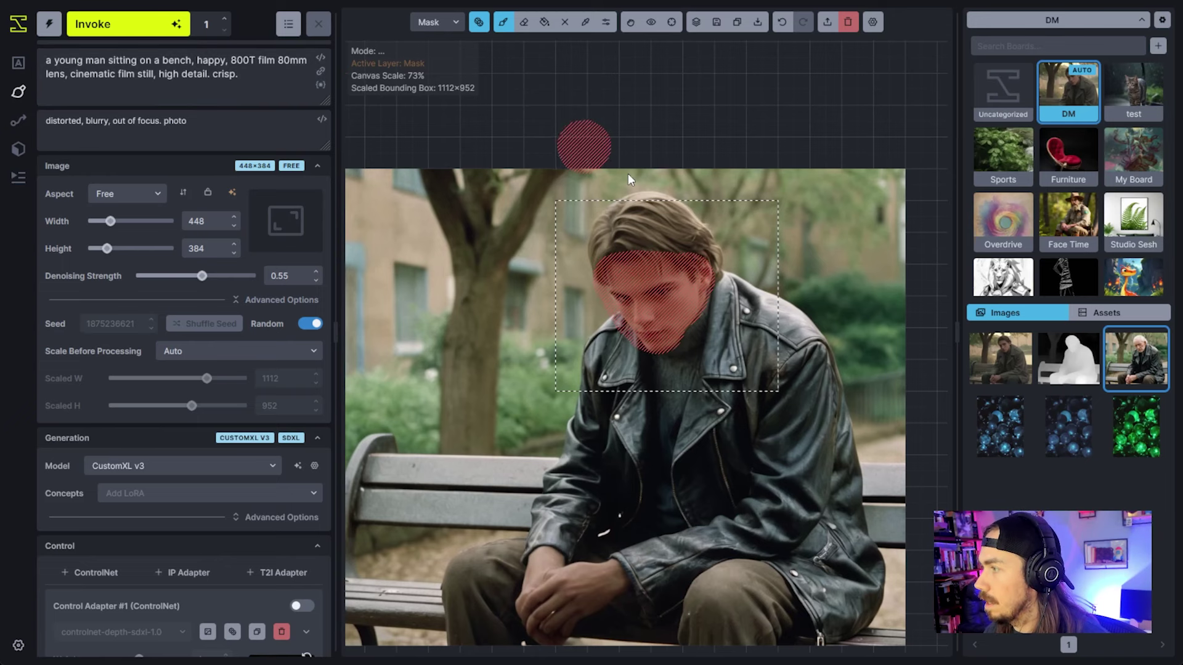
{"action": "key", "text": "ctrl+z"}
- Resize the bounding box to 448×512, position it over the whole head, and extend the mask over the hair
{"action": "key", "text": "v"}
{"action": "left_click_drag", "start_coordinate": [666, 201], "coordinate": [666, 136]}
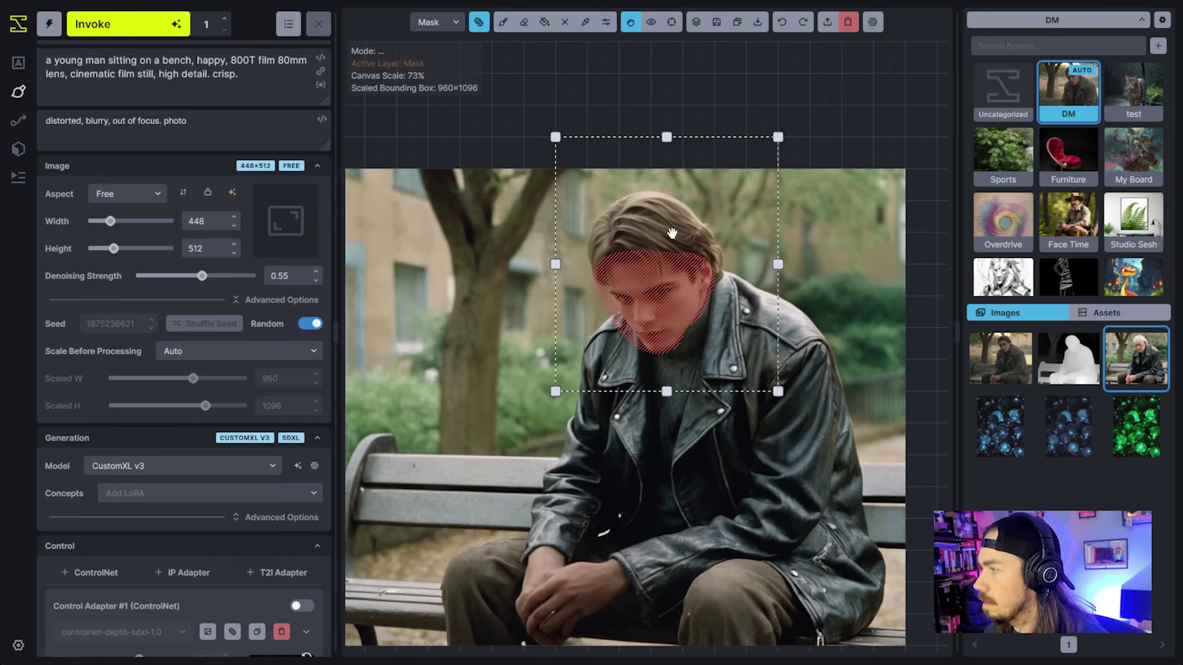
{"action": "mouse_move", "coordinate": [629, 258]}
{"action": "left_mouse_down"}
{"action": "mouse_move", "coordinate": [628, 289]}
{"action": "mouse_move", "coordinate": [597, 290]}
{"action": "mouse_move", "coordinate": [607, 251]}
{"action": "mouse_move", "coordinate": [673, 232]}
{"action": "mouse_move", "coordinate": [610, 212]}
{"action": "left_mouse_up"}
{"action": "key", "text": "b"}
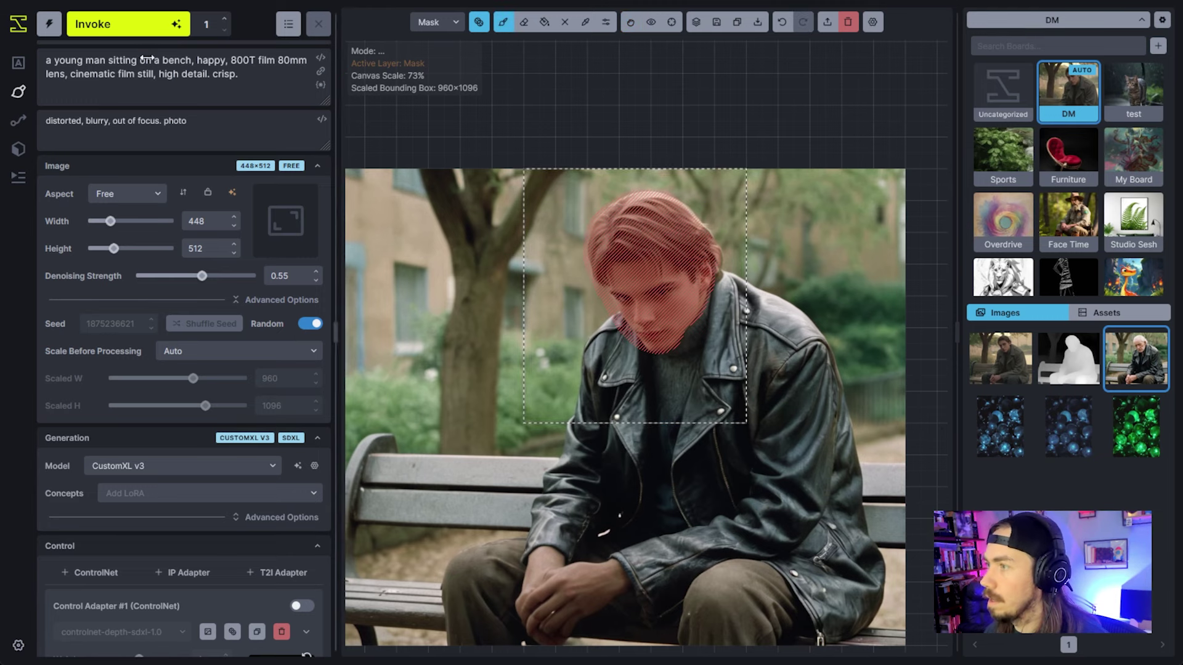
- Remove "sitting on a bench" from the positive prompt, then regenerate the masked head and accept the result
{"action": "left_click_drag", "start_coordinate": [140, 60], "coordinate": [191, 59]}
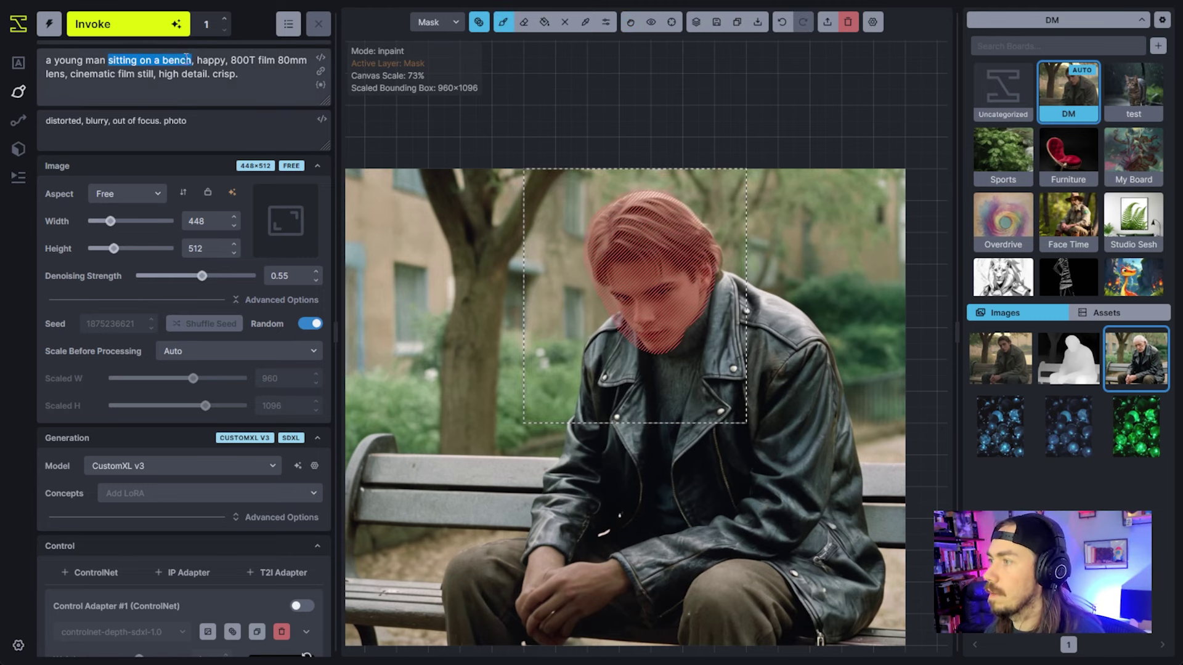
{"action": "key", "text": "BackSpace"}
{"action": "left_click", "coordinate": [140, 37]}
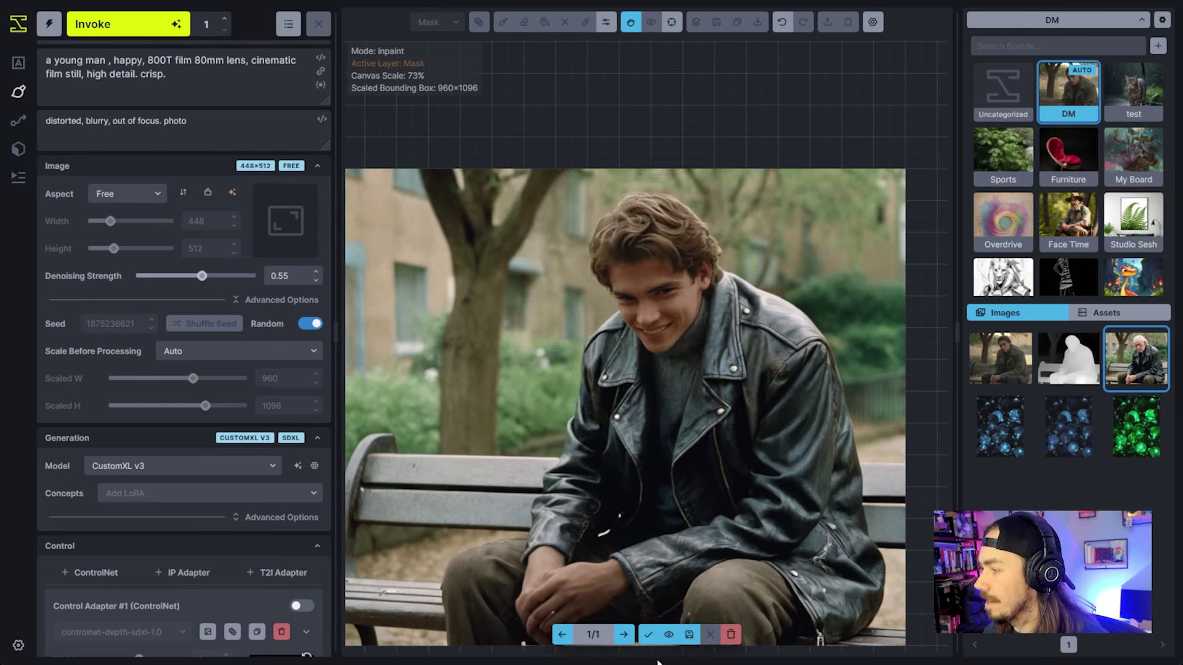
{"action": "left_click", "coordinate": [648, 633]}
- Enlarge the bounding box to 832×896 over the man and mask his head and shoulders with a much larger brush
{"action": "left_click_drag", "start_coordinate": [715, 434], "coordinate": [884, 612]}
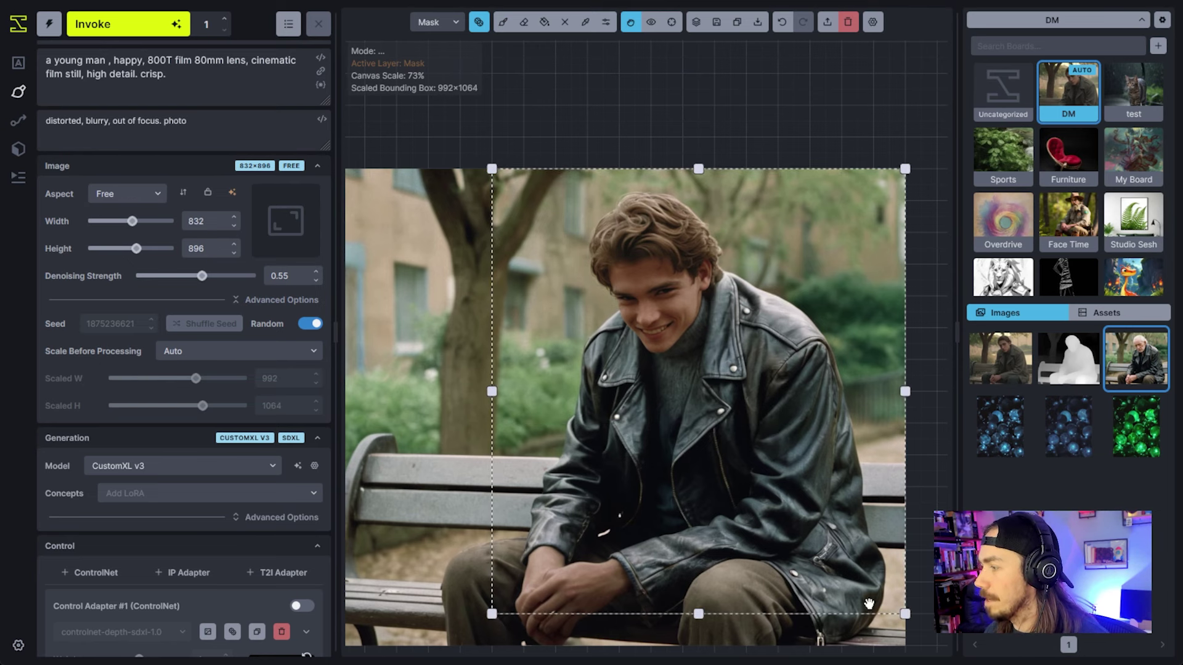
{"action": "key", "text": "b"}
{"action": "key", "text": "]"}
{"action": "key", "text": "]"}
{"action": "key", "text": "]"}
{"action": "key", "text": "]"}
{"action": "key", "text": "]"}
{"action": "key", "text": "]"}
{"action": "key", "text": "]"}
{"action": "key", "text": "]"}
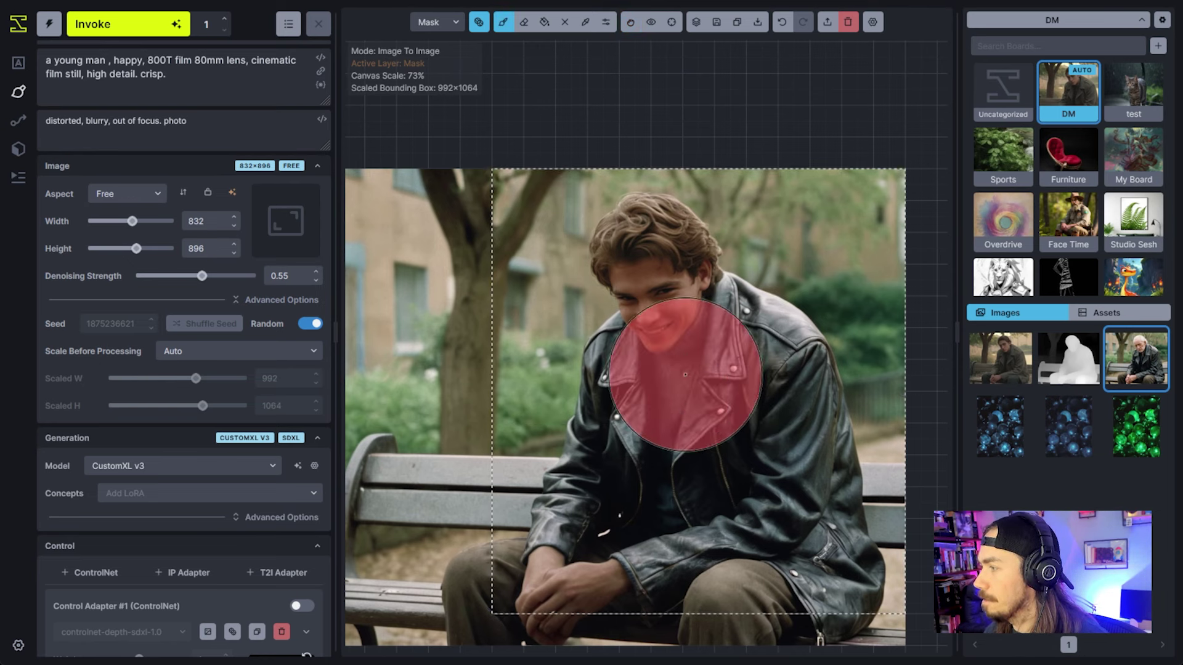
{"action": "left_click", "coordinate": [682, 339]}
{"action": "mouse_move", "coordinate": [661, 288]}
{"action": "left_mouse_down"}
{"action": "mouse_move", "coordinate": [622, 277]}
{"action": "mouse_move", "coordinate": [700, 269]}
{"action": "mouse_move", "coordinate": [730, 296]}
{"action": "left_mouse_up"}
- Regenerate the masked head and shoulders at a denoising strength of 0.65 and undo the stray mask stroke near the hands
{"action": "left_click_drag", "start_coordinate": [202, 276], "coordinate": [214, 276]}
{"action": "left_click", "coordinate": [146, 24]}
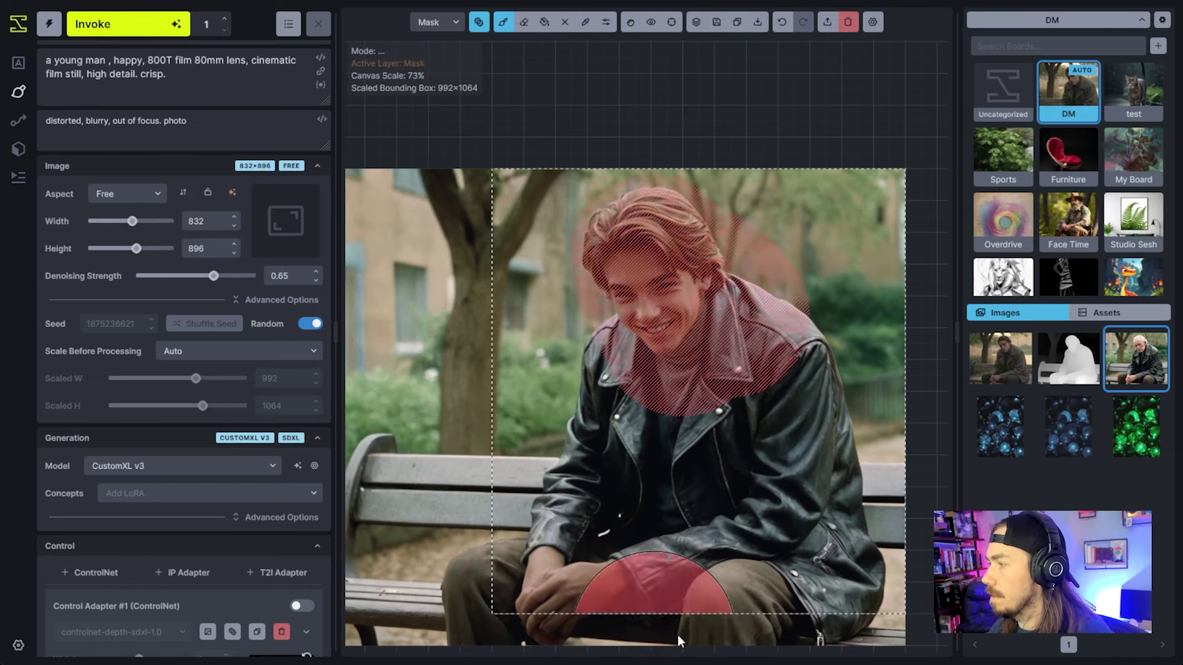
{"action": "key", "text": "ctrl+z"}
{"action": "key", "text": "bracketright"}
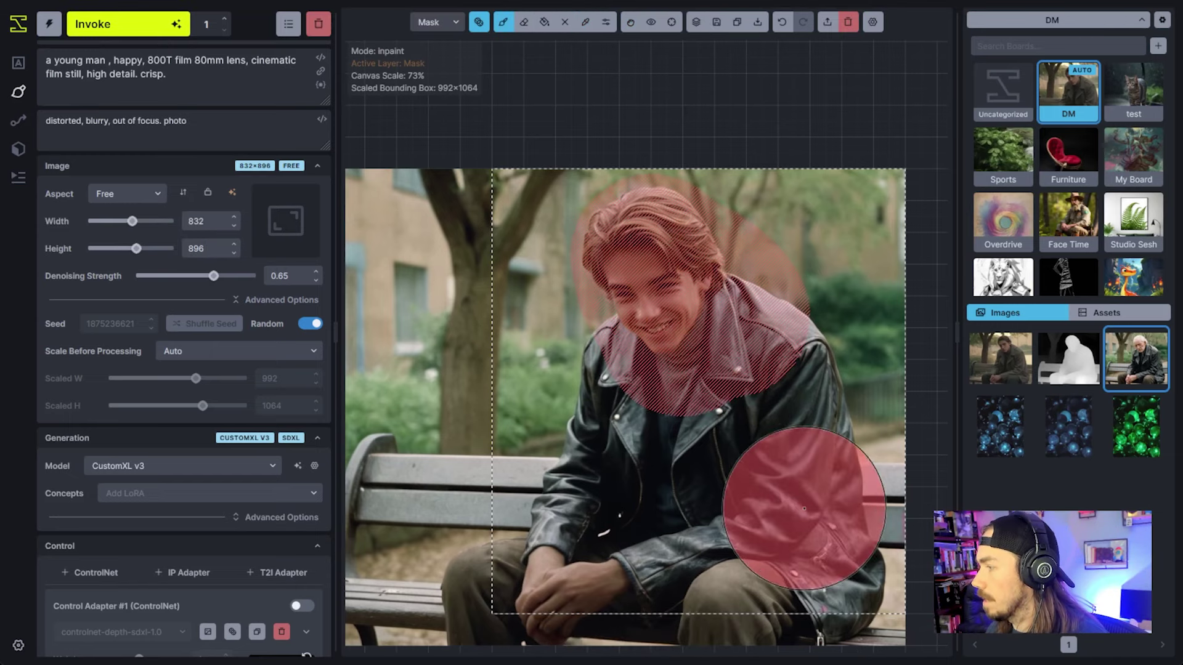
- Reduce the bounding box to 512×512 around the head, mask the face with a smaller brush, and accept a regenerated face
{"action": "key", "text": "v"}
{"action": "mouse_move", "coordinate": [908, 625]}
{"action": "left_mouse_down"}
{"action": "mouse_move", "coordinate": [747, 423]}
{"action": "mouse_move", "coordinate": [887, 610]}
{"action": "mouse_move", "coordinate": [887, 490]}
{"action": "mouse_move", "coordinate": [747, 422]}
{"action": "left_mouse_up"}
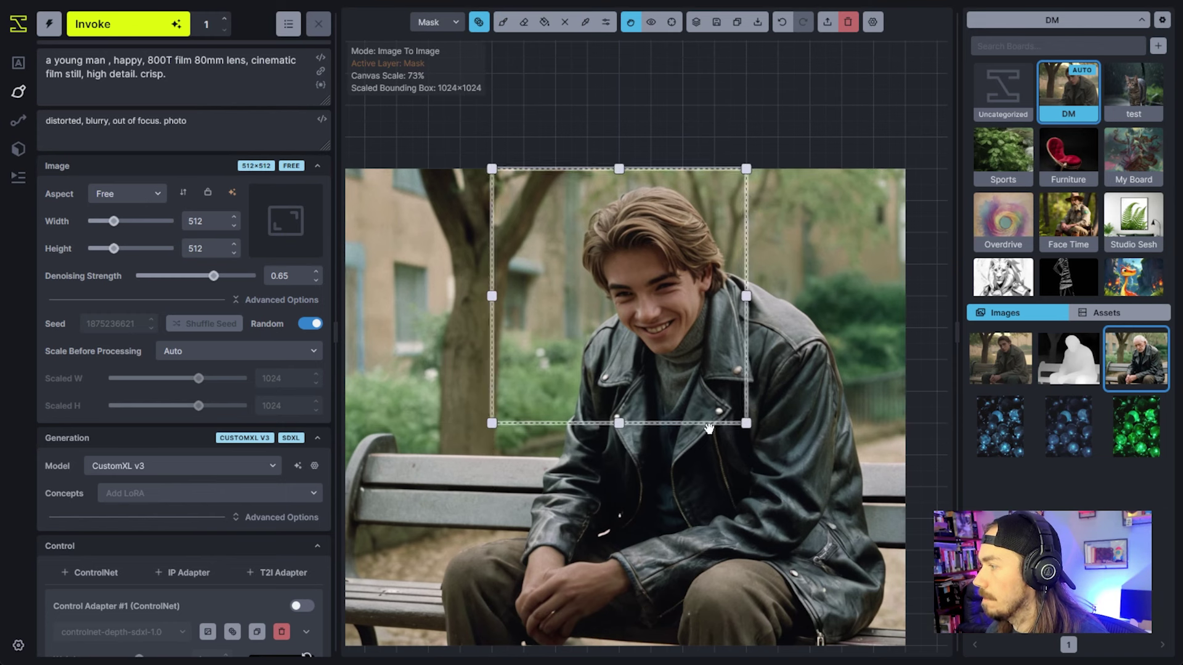
{"action": "key", "text": "b"}
{"action": "key", "text": "bracketleft"}
{"action": "key", "text": "bracketleft"}
{"action": "key", "text": "bracketleft"}
{"action": "mouse_move", "coordinate": [662, 317]}
{"action": "left_mouse_down"}
{"action": "mouse_move", "coordinate": [640, 289]}
{"action": "mouse_move", "coordinate": [668, 333]}
{"action": "left_mouse_up"}
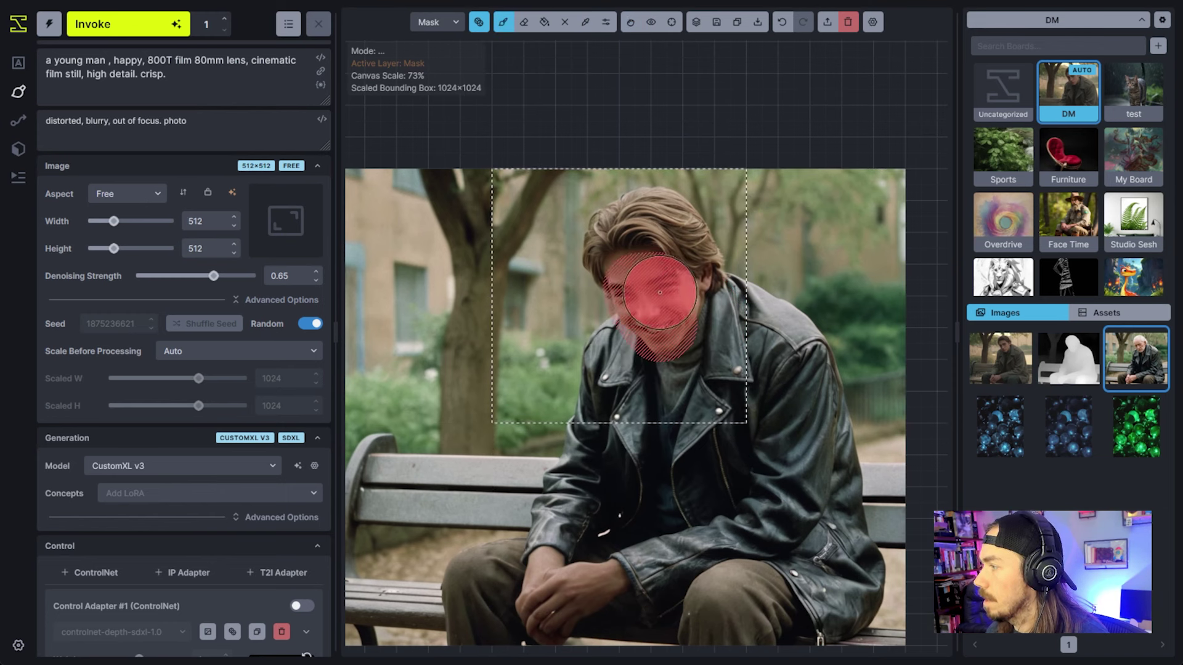
{"action": "left_click", "coordinate": [114, 24]}
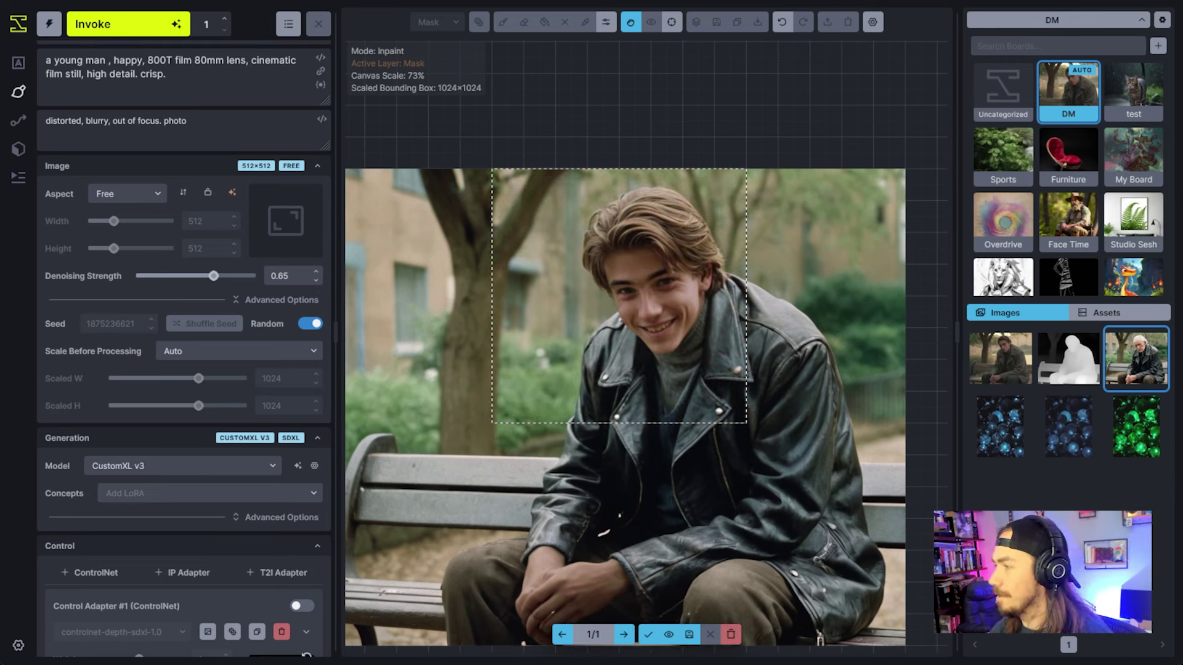
{"action": "left_click", "coordinate": [648, 635]}
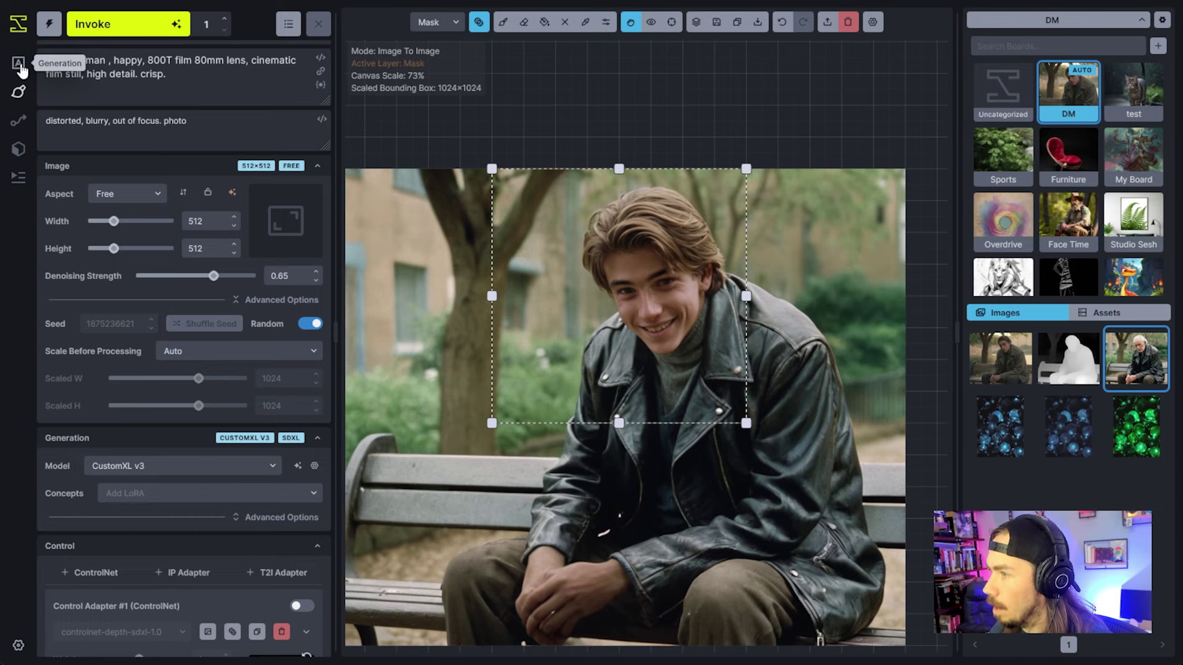
{"action": "left_click", "coordinate": [21, 70]}
{"action": "left_click", "coordinate": [137, 167]}
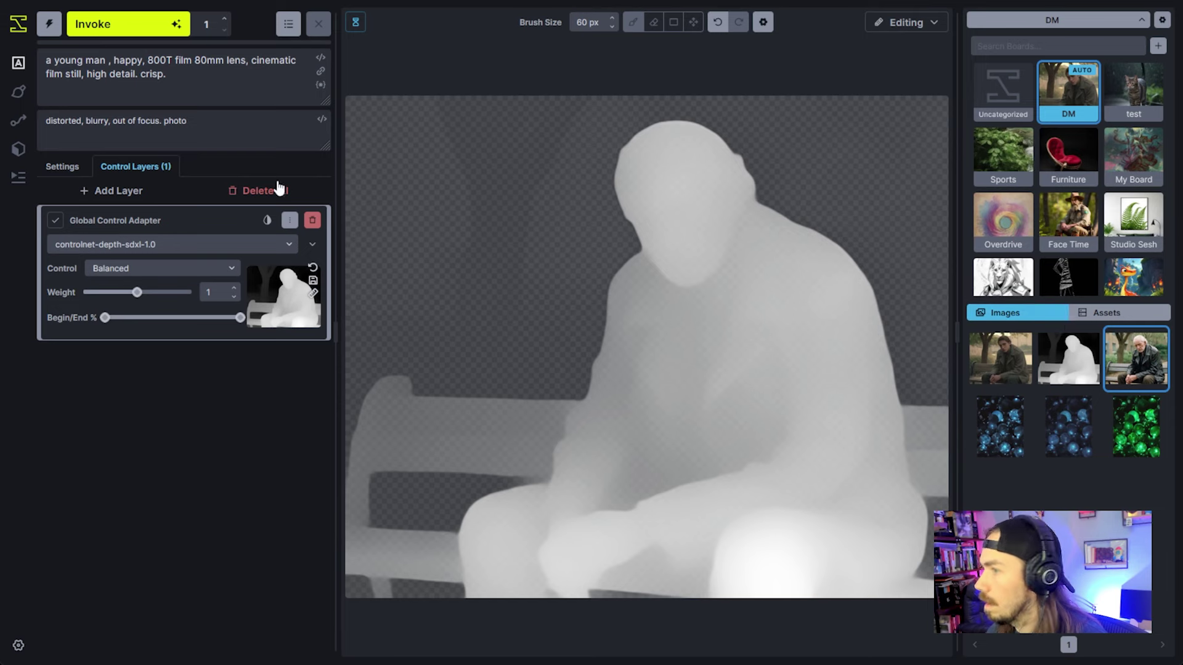
{"action": "left_click", "coordinate": [19, 120]}
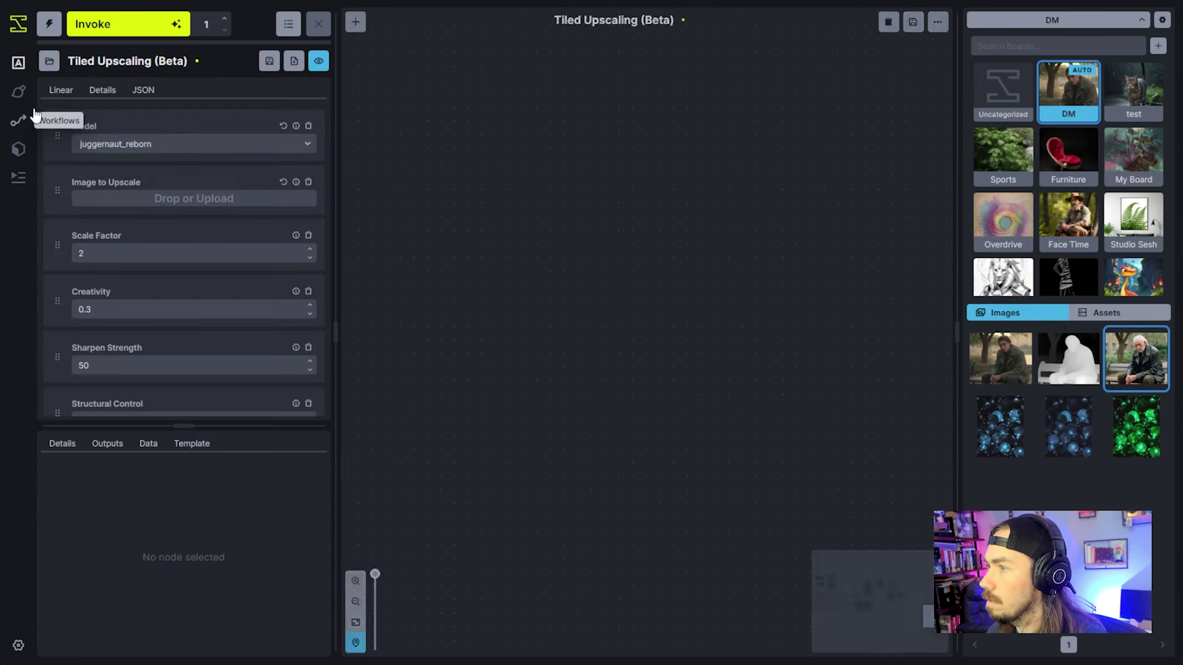
{"action": "left_click", "coordinate": [19, 92]}
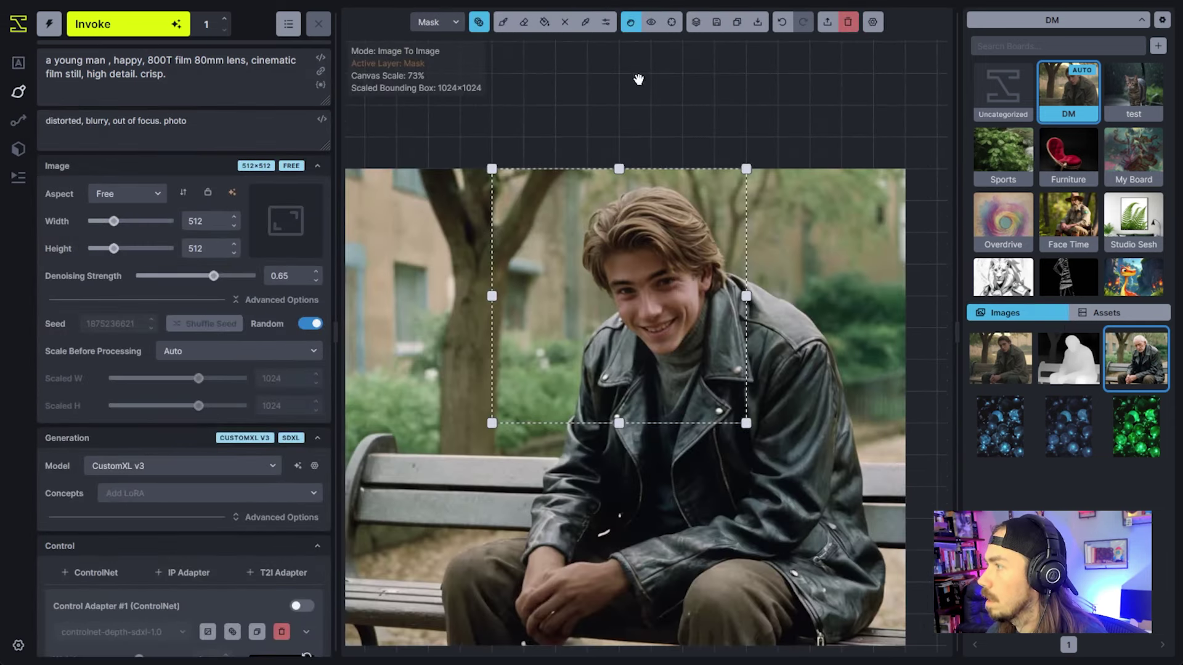
- Save the canvas image to the gallery and open the control layers of the Generation page
{"action": "left_click", "coordinate": [716, 22]}
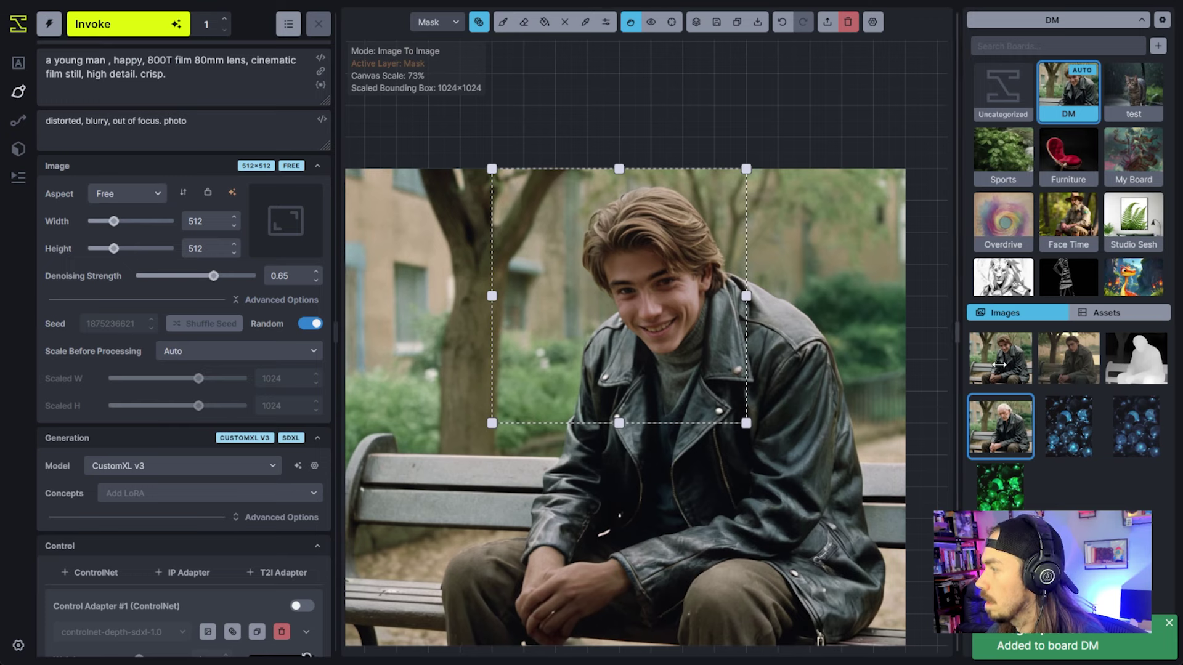
{"action": "left_click", "coordinate": [18, 62]}
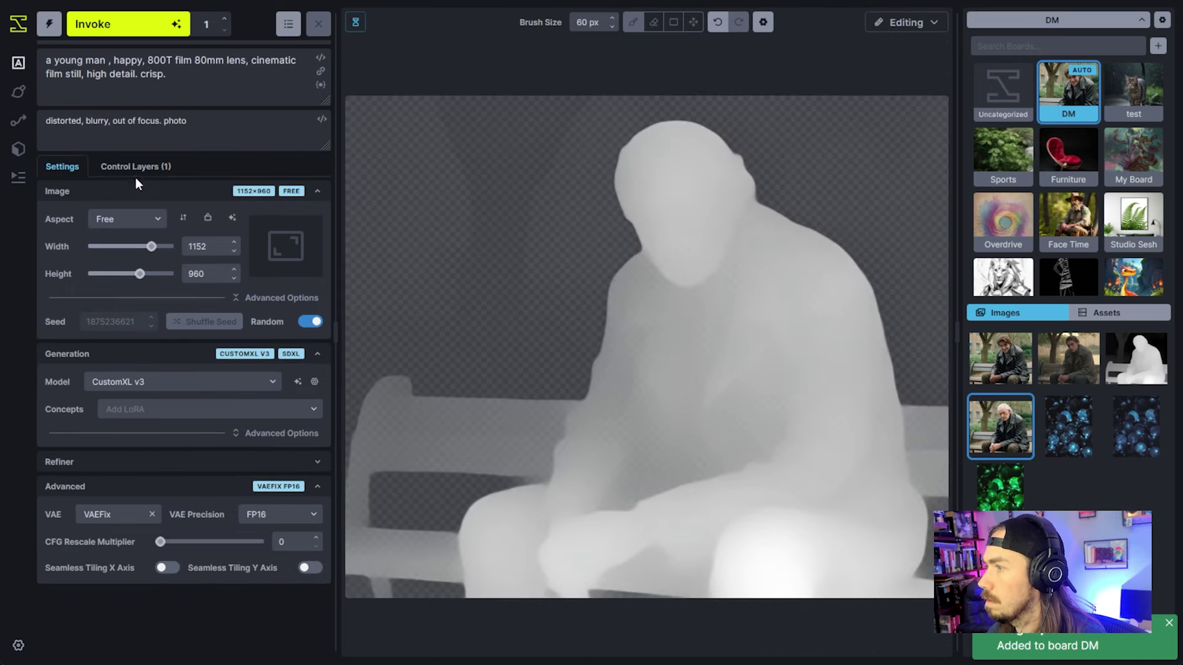
{"action": "left_click", "coordinate": [136, 167]}
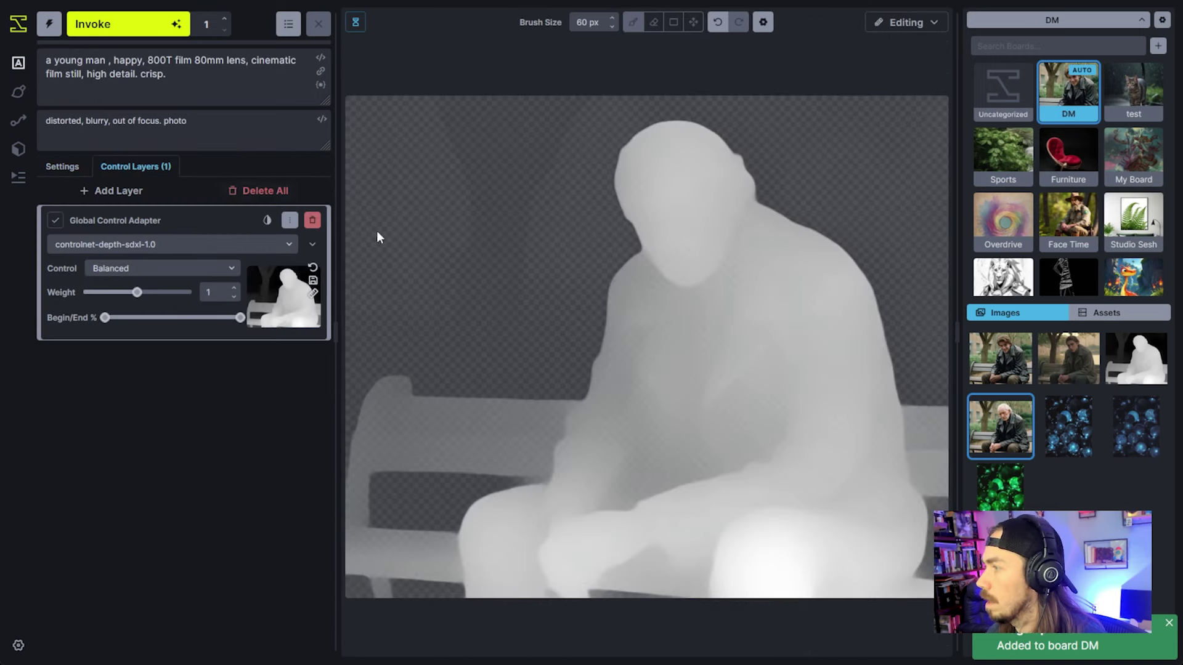
- Switch the Global Control Adapter to controlnet-tile-sdxl-1.0, use the saved canvas image at weight 0.5, and generate
{"action": "left_click", "coordinate": [294, 244]}
{"action": "left_click", "coordinate": [150, 388]}
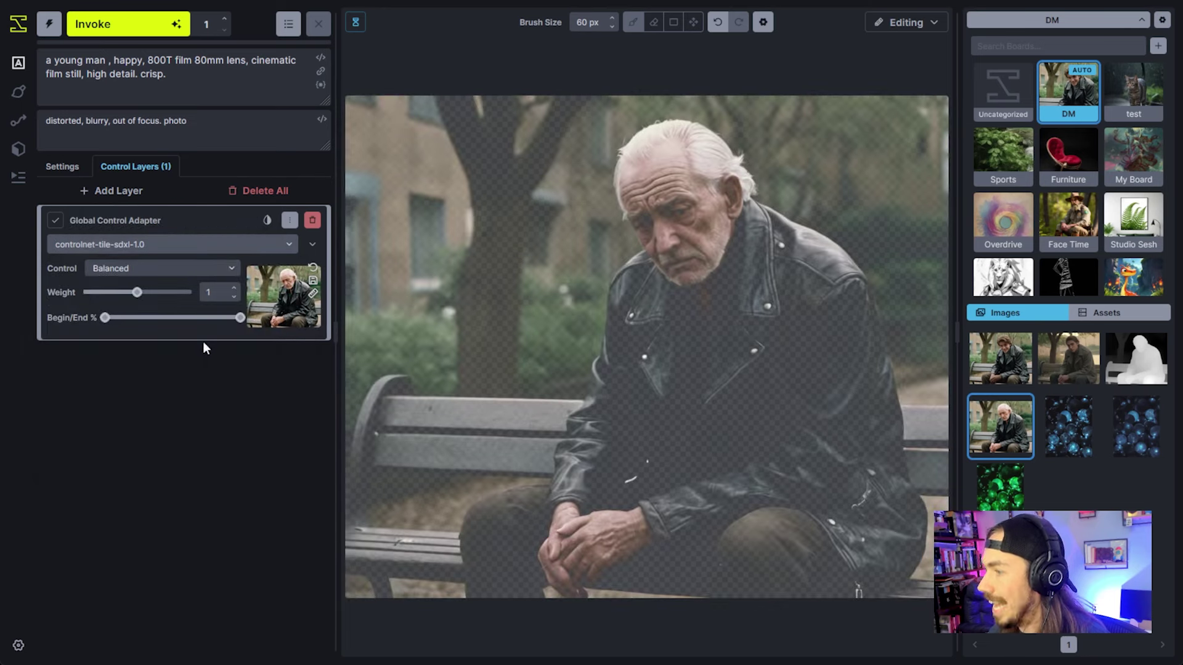
{"action": "left_click_drag", "start_coordinate": [1001, 357], "coordinate": [280, 299]}
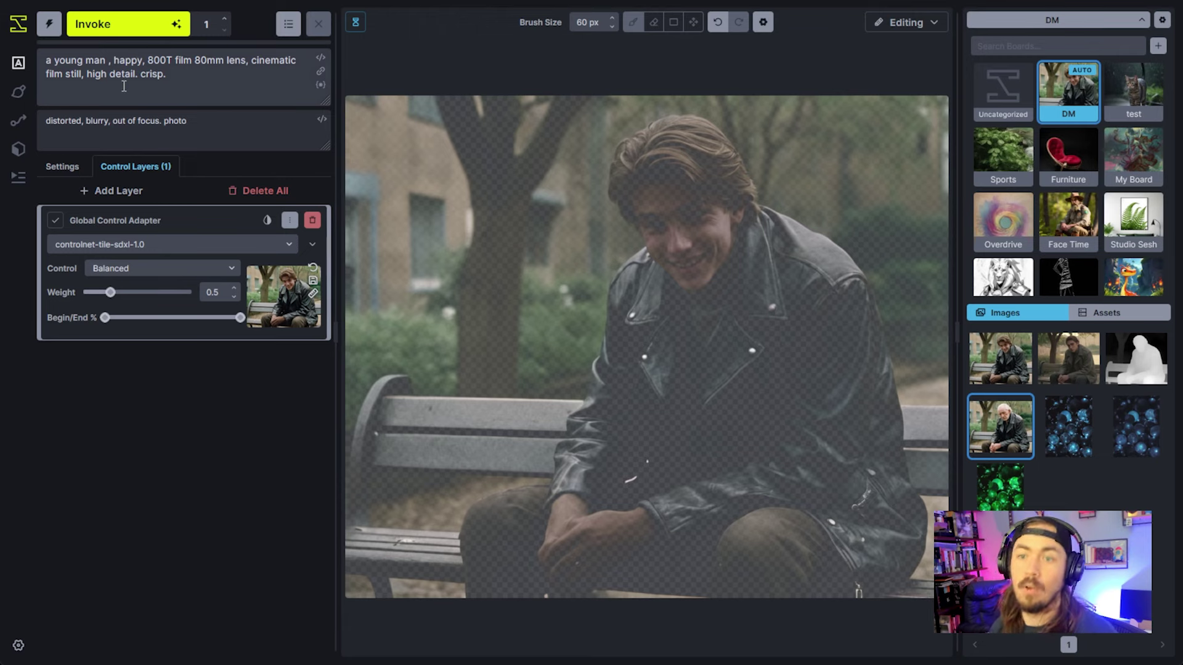
{"action": "left_click", "coordinate": [126, 24]}
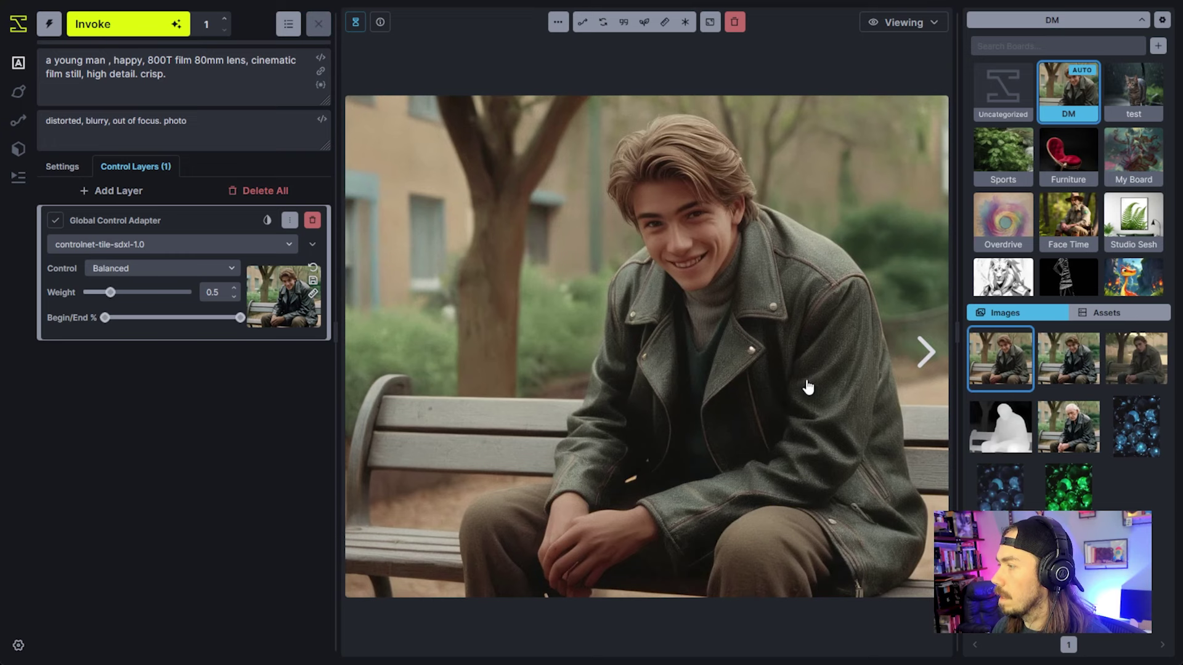
- Append "vintage old photo." to the positive prompt and generate another image with the tile control adapter
{"action": "left_click", "coordinate": [255, 94]}
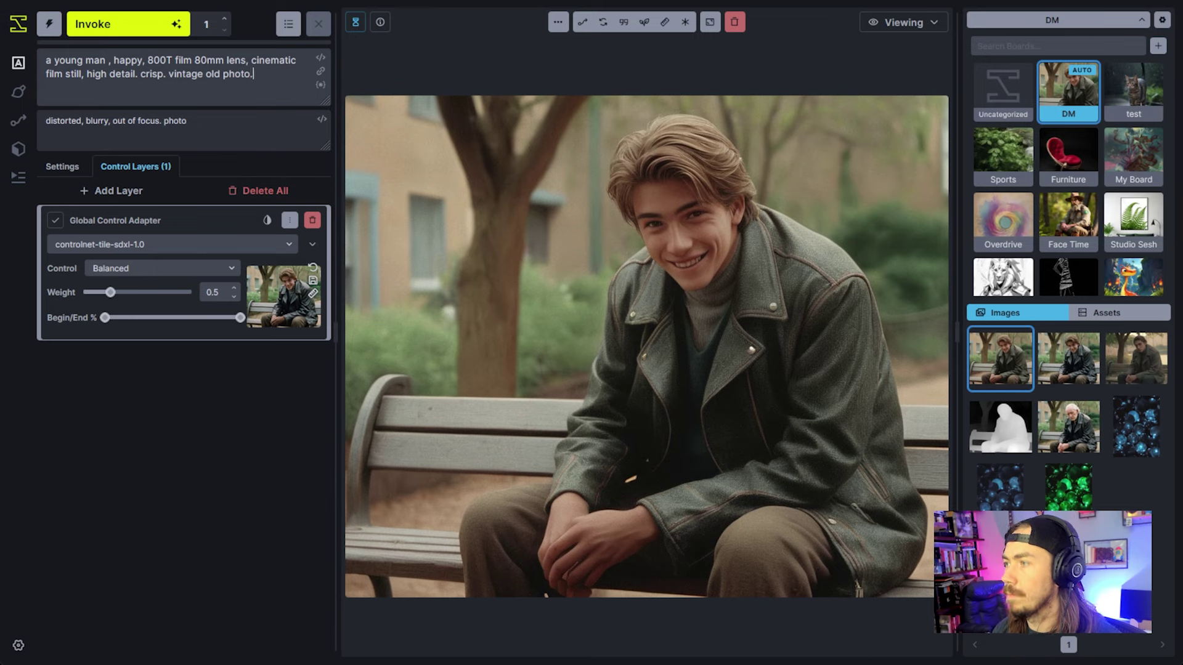
{"action": "left_click", "coordinate": [132, 28]}
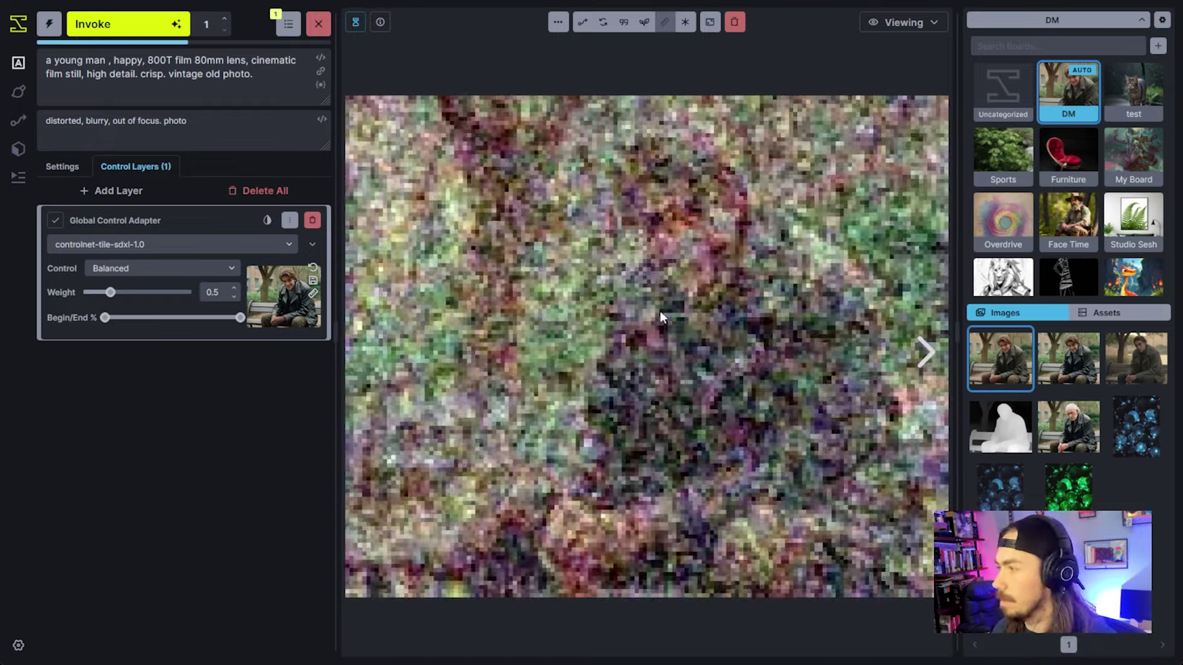
{"action": "mouse_move", "coordinate": [239, 321]}
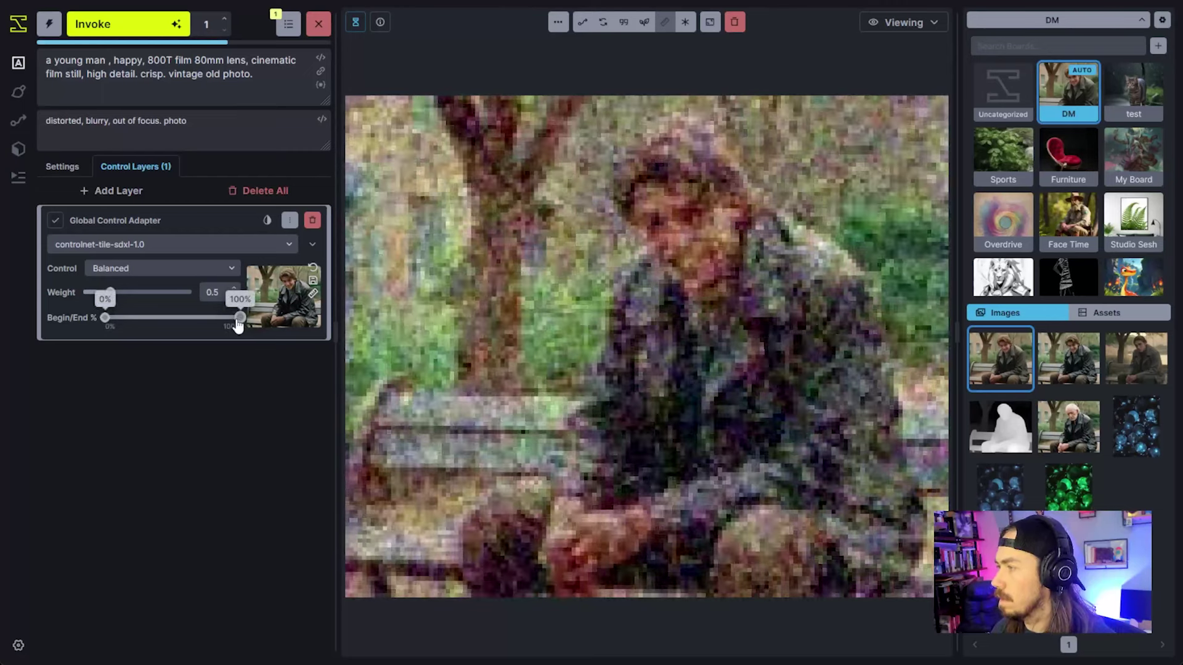
- Lower the tile control adapter's end percentage to about 60% and generate another image
{"action": "left_click_drag", "start_coordinate": [239, 319], "coordinate": [188, 326]}
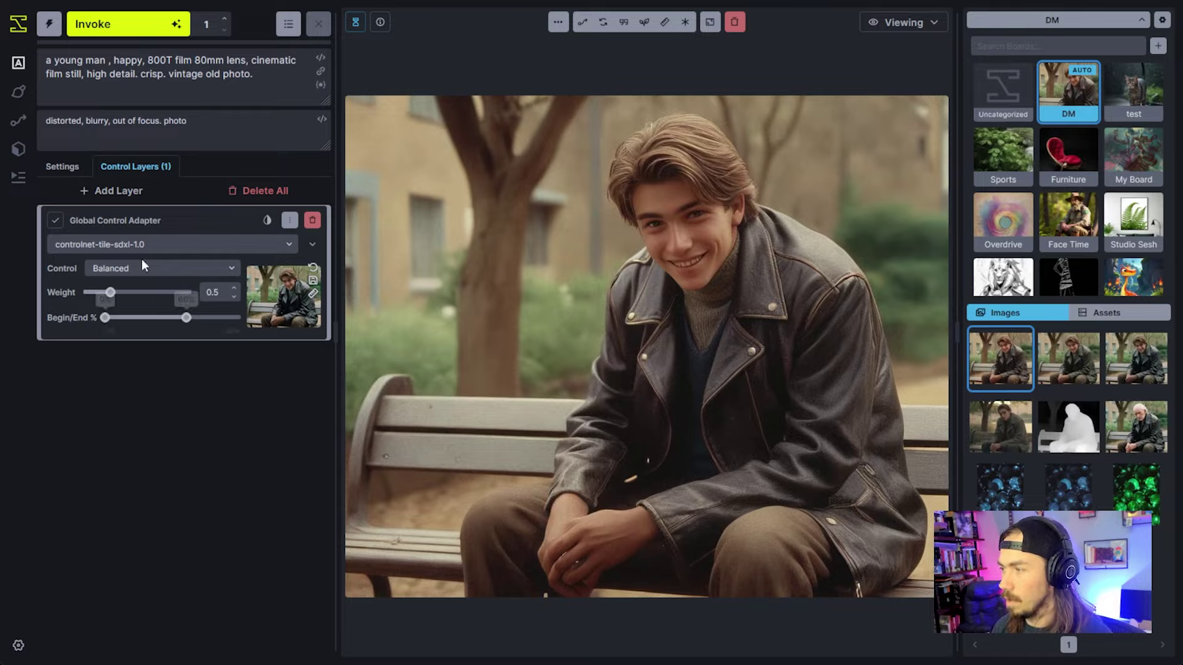
{"action": "left_click", "coordinate": [116, 24]}
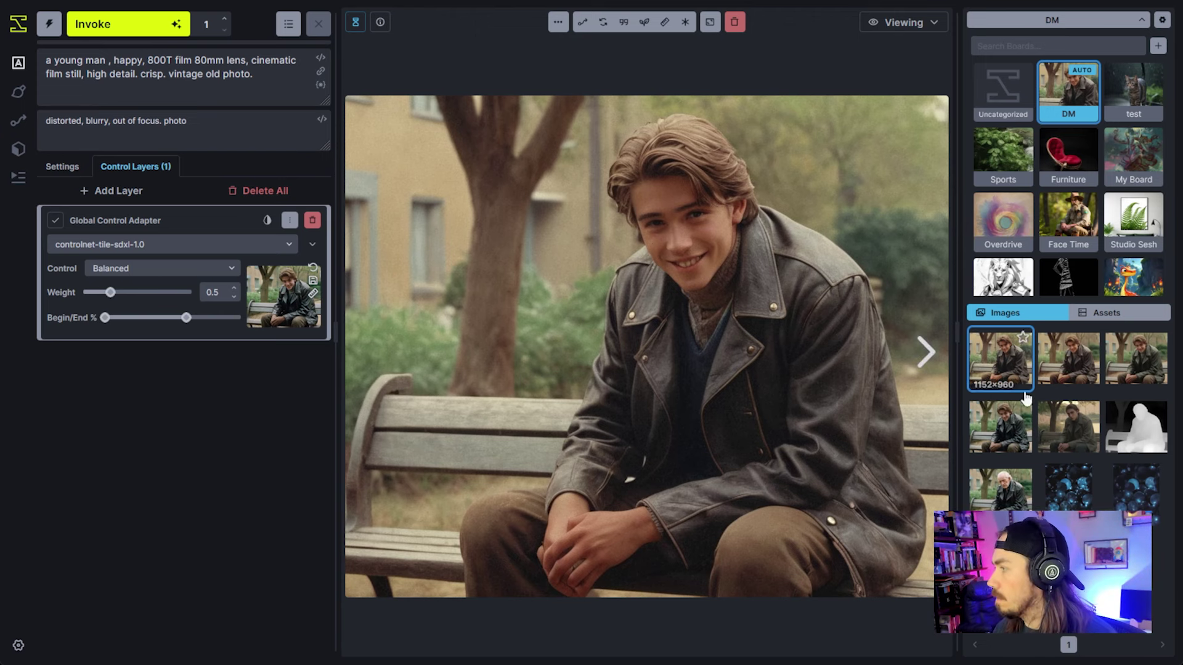
- Compare the newest young man image with the original old man image by switching between them in the gallery
{"action": "left_click", "coordinate": [1000, 487]}
{"action": "left_click", "coordinate": [994, 365]}
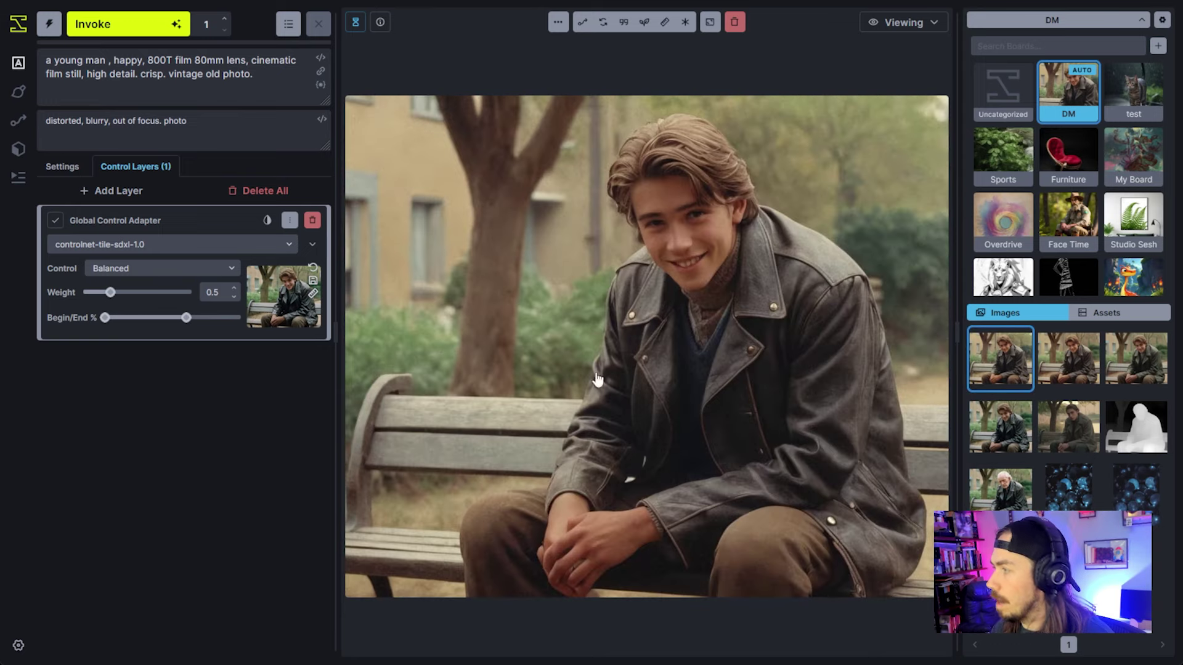
{"action": "left_click", "coordinate": [998, 487]}
{"action": "left_click", "coordinate": [998, 360]}
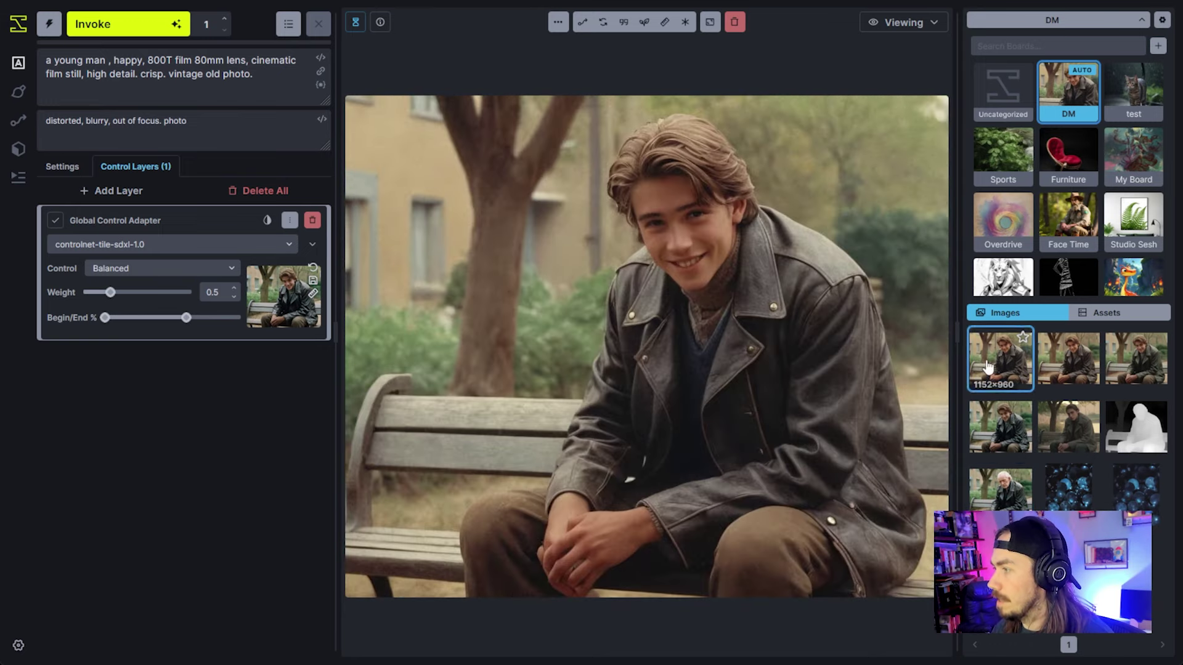
{"action": "left_click", "coordinate": [993, 492]}
{"action": "left_click", "coordinate": [981, 359]}
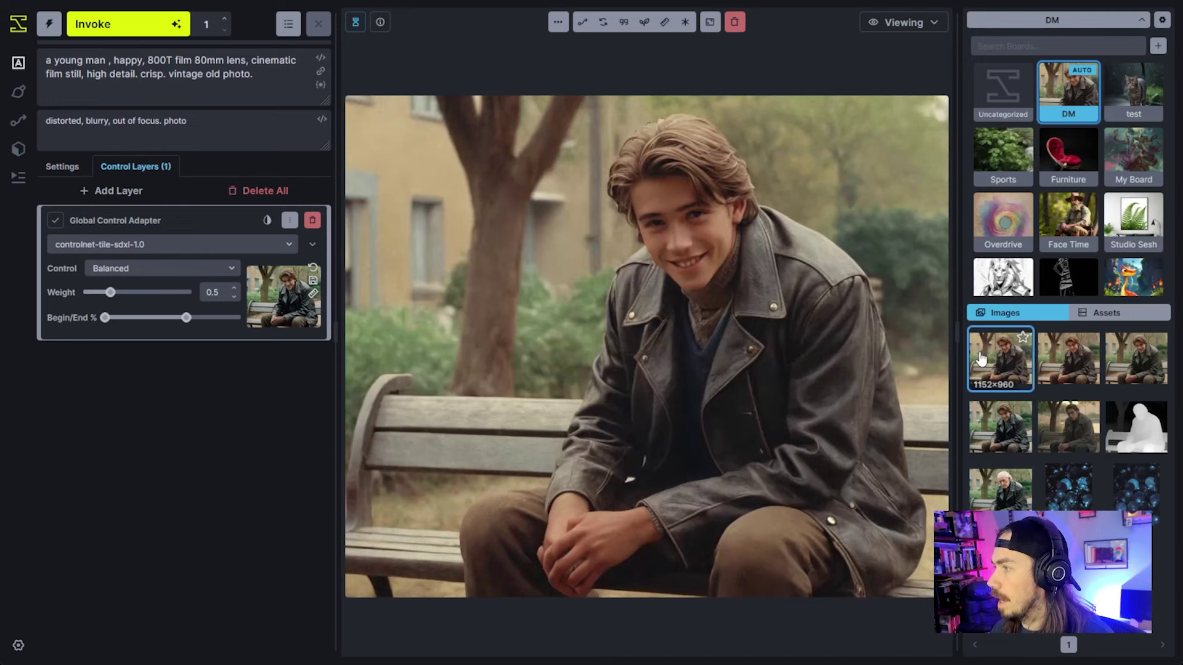
{"action": "left_click", "coordinate": [999, 485]}
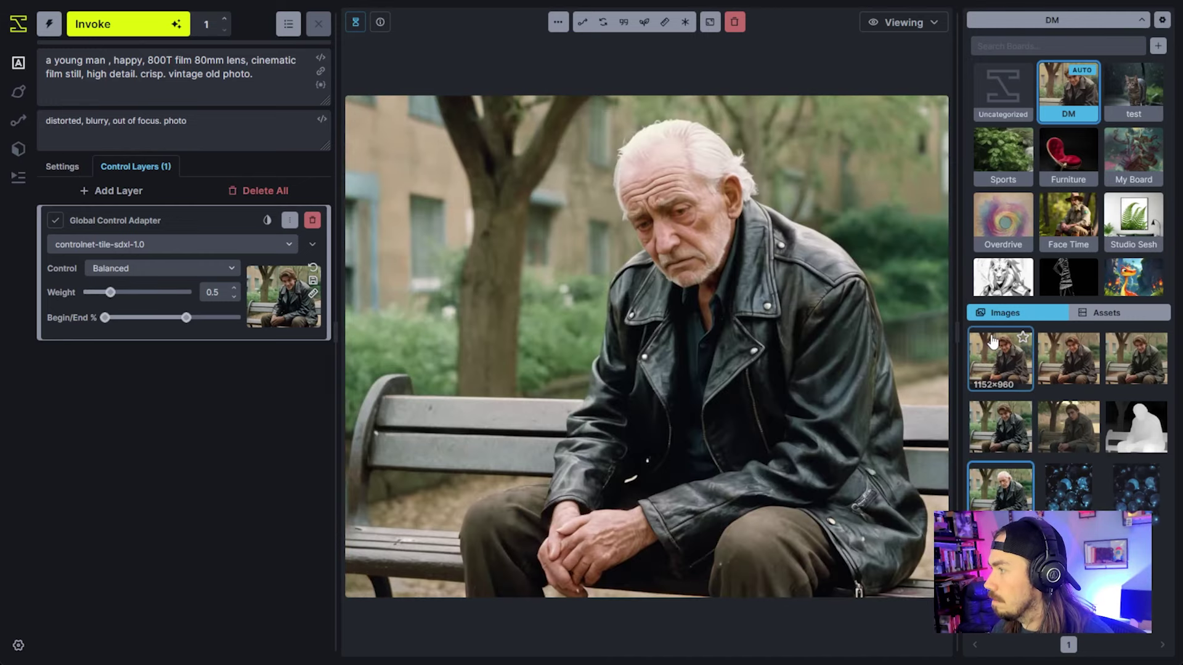
{"action": "left_click", "coordinate": [992, 342]}
{"action": "left_click", "coordinate": [999, 486]}
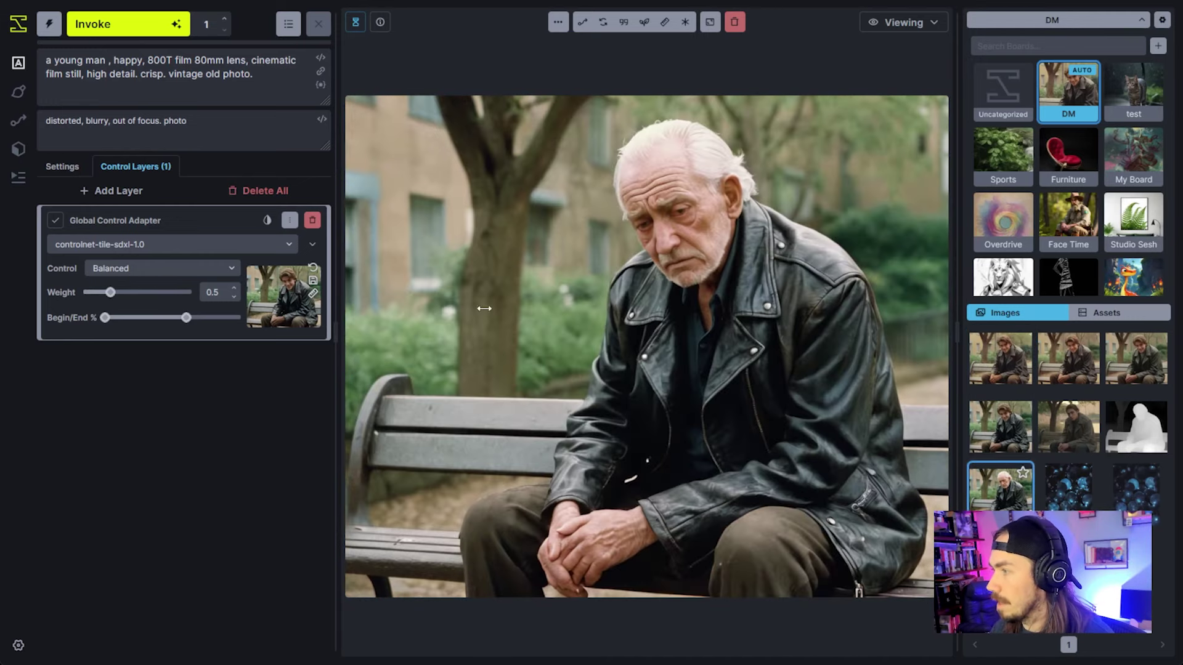
{"action": "left_click", "coordinate": [978, 366]}
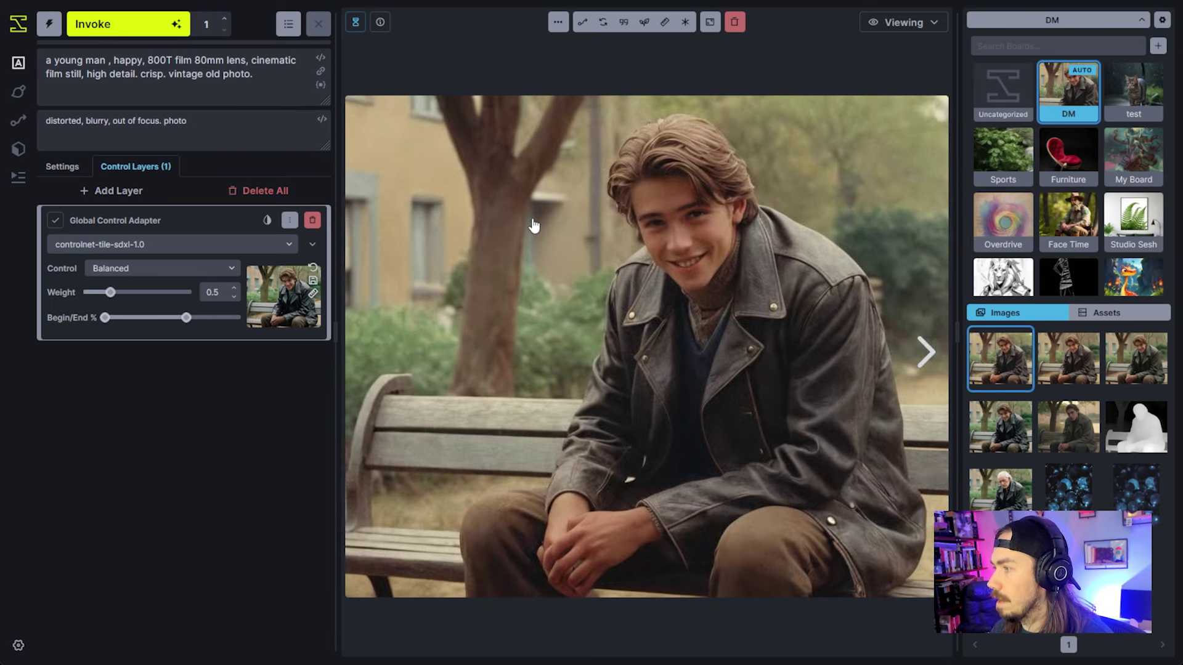
{"action": "left_click", "coordinate": [999, 486]}
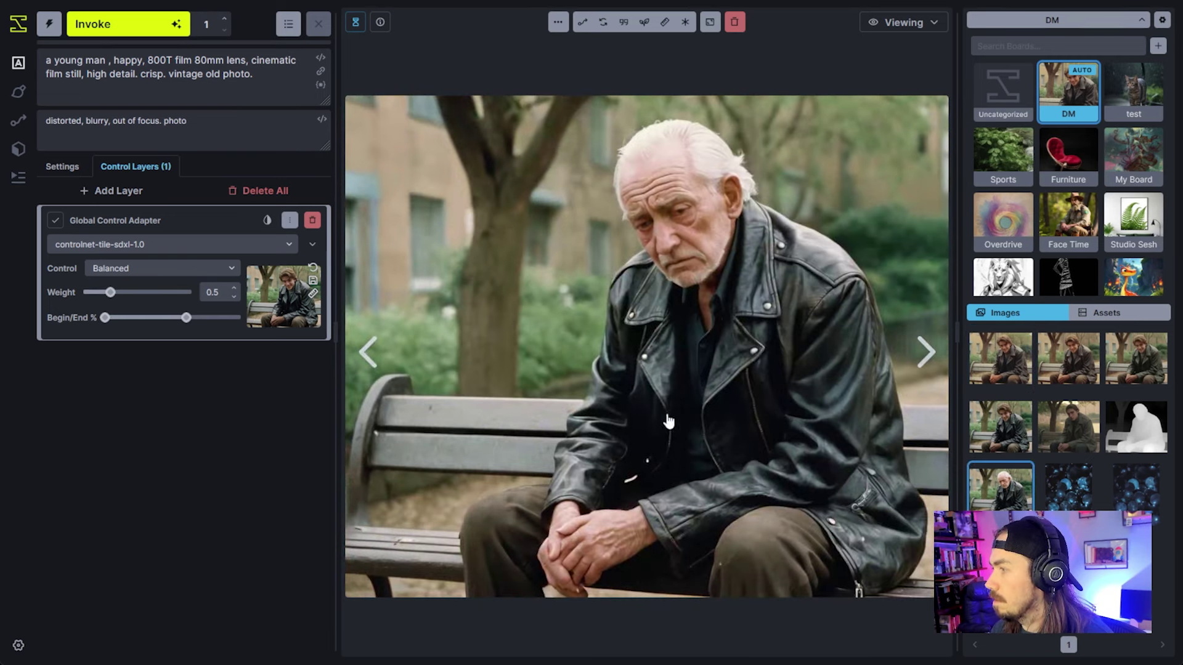
{"action": "left_click", "coordinate": [987, 366]}
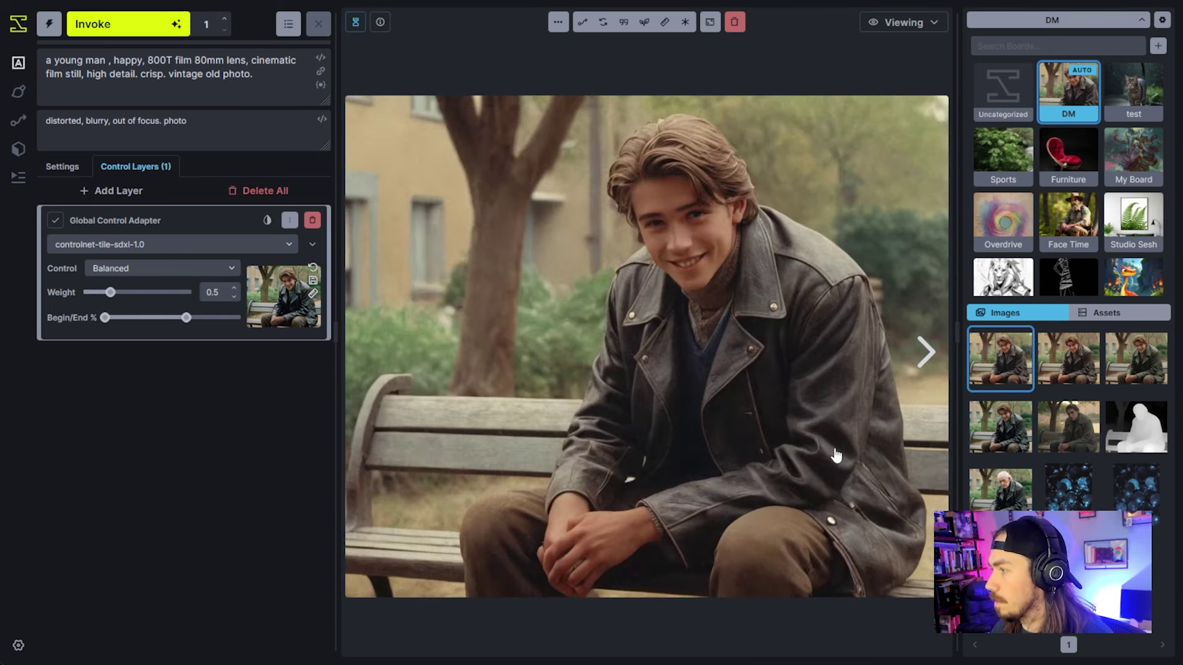
{"action": "left_click", "coordinate": [999, 487]}
{"action": "left_click", "coordinate": [987, 369]}
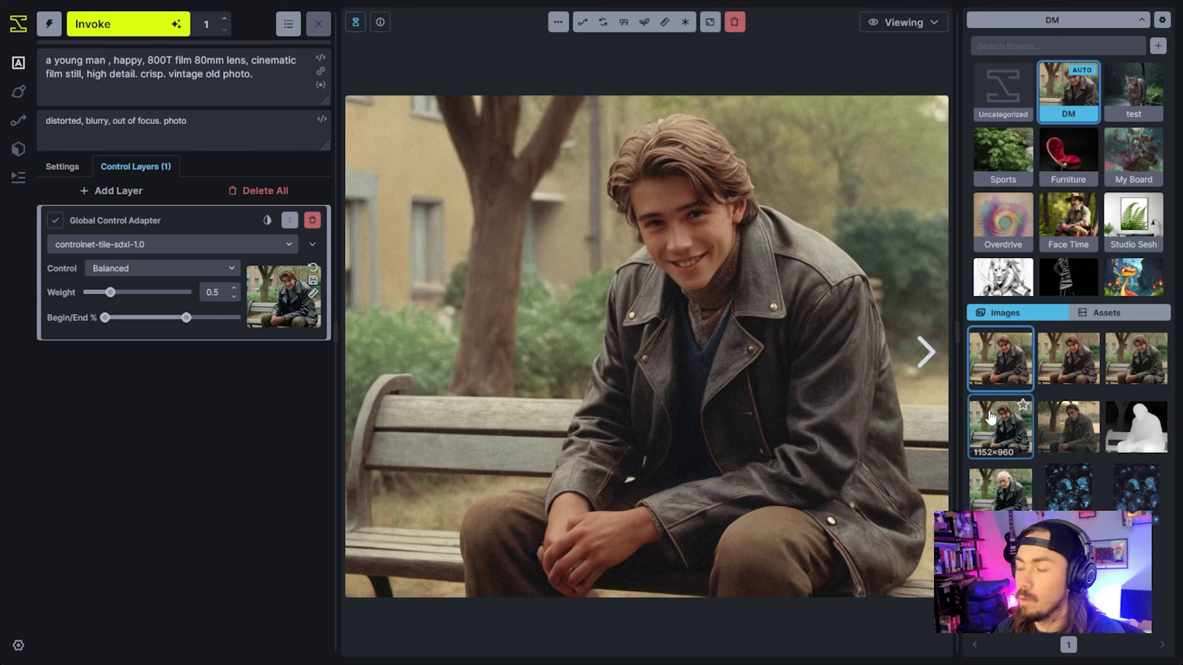
{"action": "left_click", "coordinate": [1012, 497]}
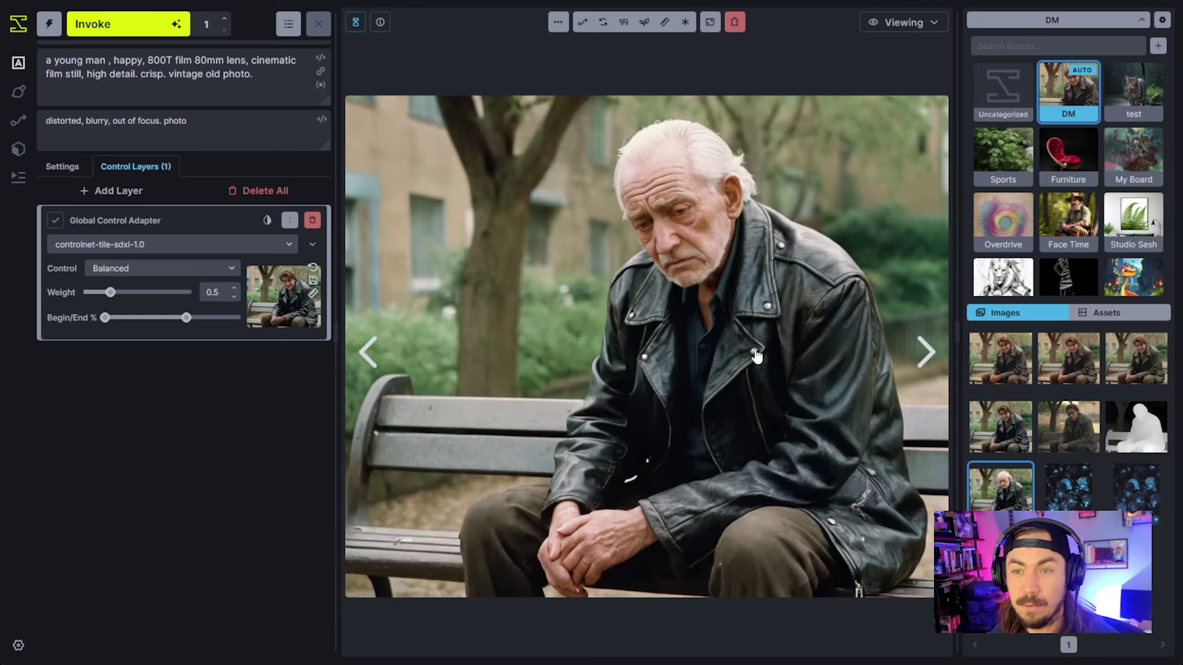
{"action": "left_click", "coordinate": [999, 377]}
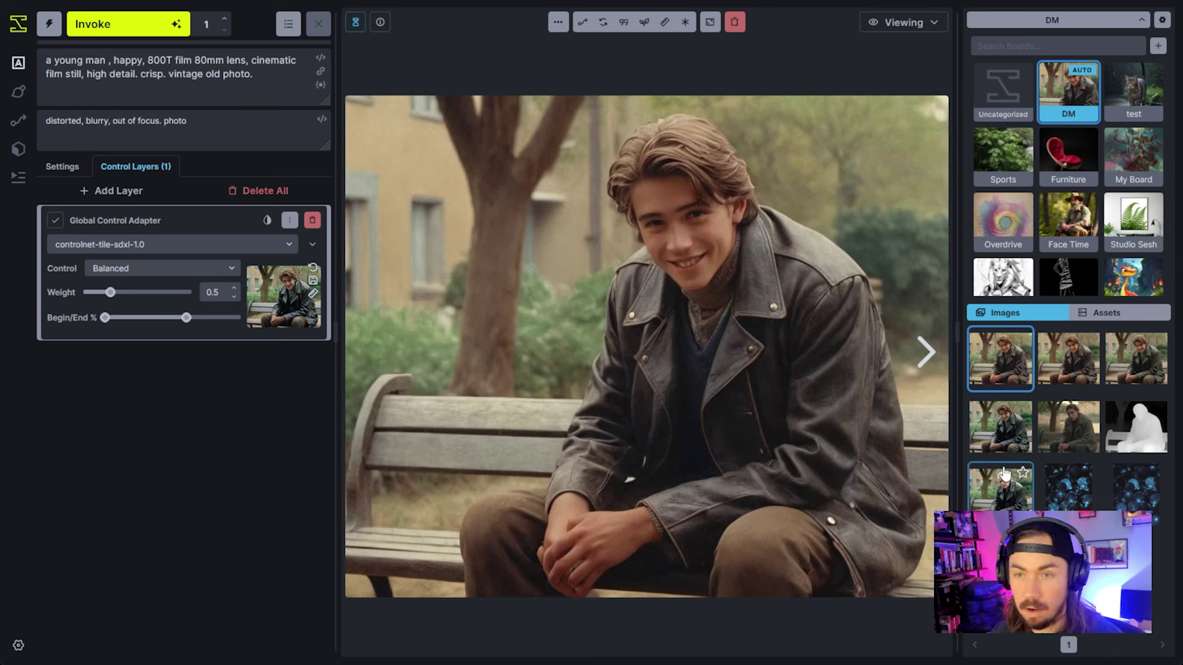
- Send the original old man image to the Unified Canvas and erase the whole man from the base layer with an enlarged eraser
{"action": "left_click", "coordinate": [1010, 504]}
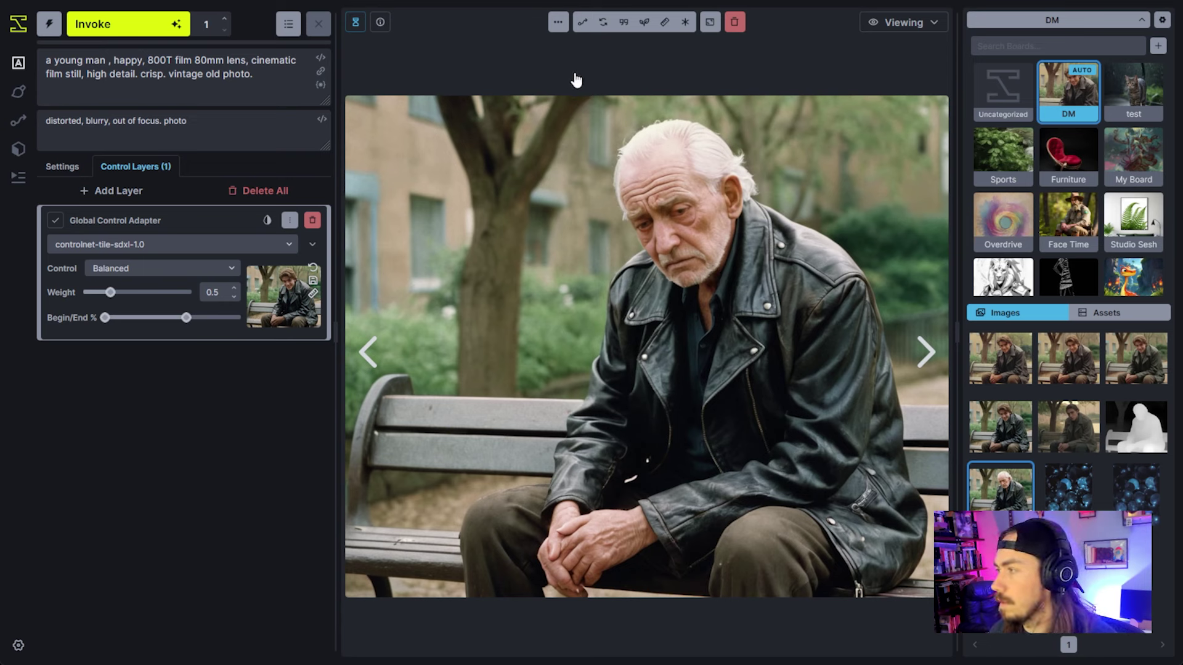
{"action": "left_click", "coordinate": [558, 22]}
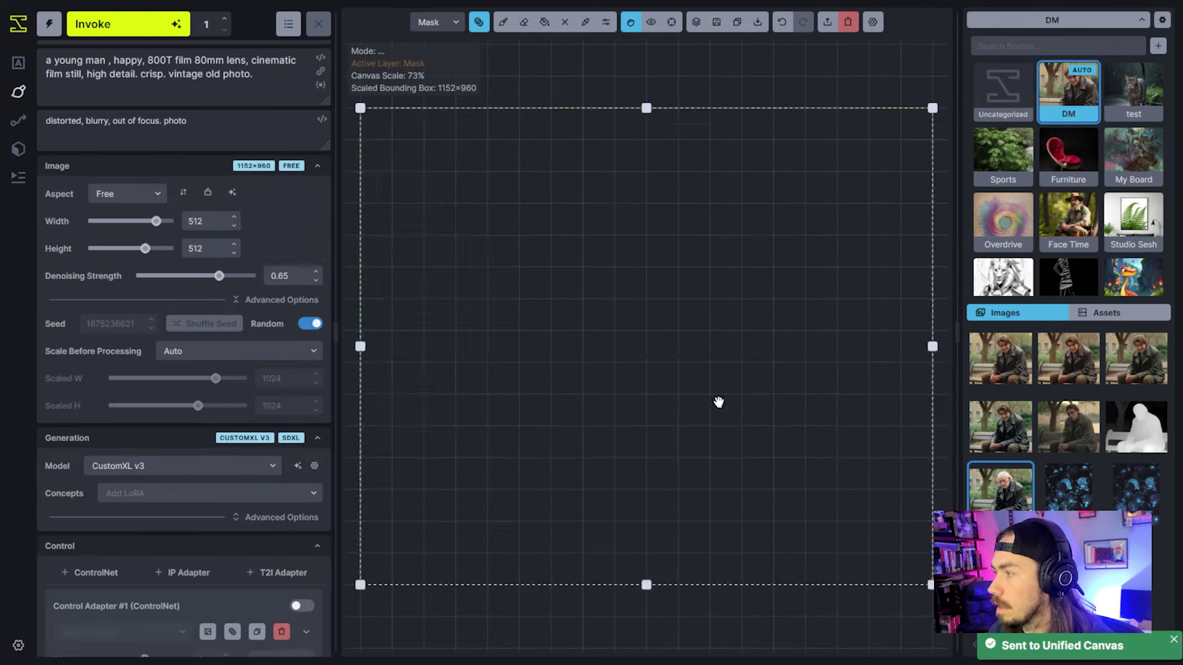
{"action": "key", "text": "bracketright"}
{"action": "key", "text": "bracketright"}
{"action": "key", "text": "bracketright"}
{"action": "key", "text": "bracketright"}
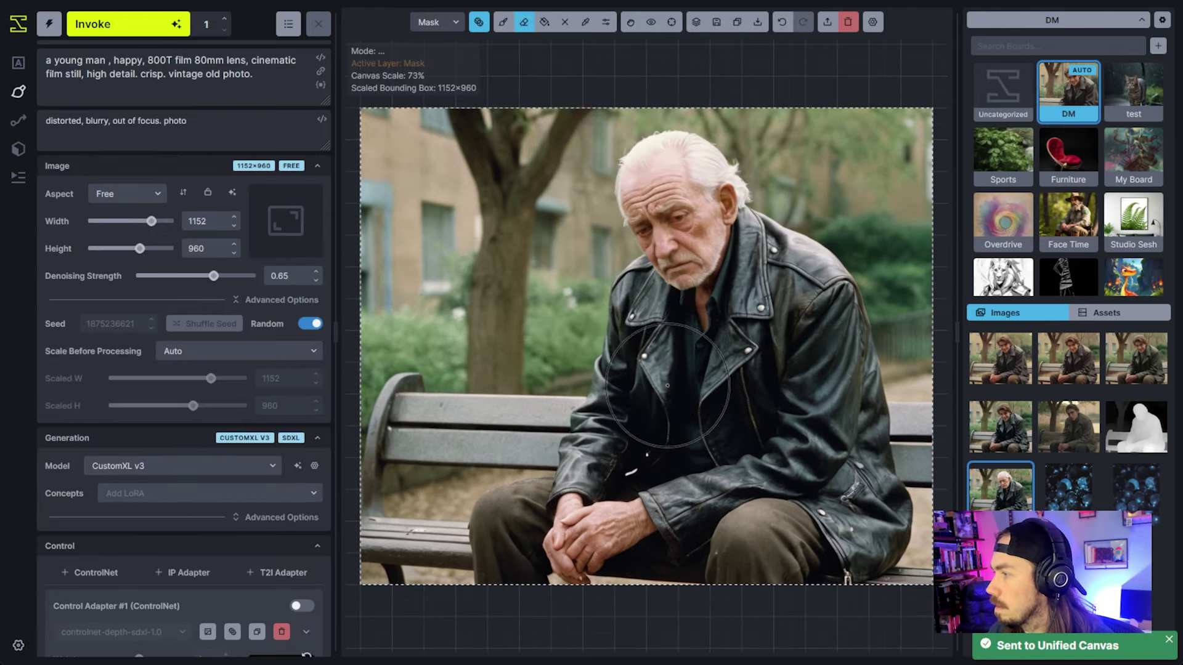
{"action": "key", "text": "q"}
{"action": "mouse_move", "coordinate": [672, 367]}
{"action": "left_mouse_down"}
{"action": "mouse_move", "coordinate": [664, 333]}
{"action": "mouse_move", "coordinate": [681, 262]}
{"action": "mouse_move", "coordinate": [651, 183]}
{"action": "mouse_move", "coordinate": [670, 172]}
{"action": "mouse_move", "coordinate": [708, 194]}
{"action": "mouse_move", "coordinate": [656, 421]}
{"action": "mouse_move", "coordinate": [655, 395]}
{"action": "mouse_move", "coordinate": [624, 477]}
{"action": "mouse_move", "coordinate": [653, 393]}
{"action": "mouse_move", "coordinate": [679, 449]}
{"action": "mouse_move", "coordinate": [668, 520]}
{"action": "mouse_move", "coordinate": [626, 547]}
{"action": "mouse_move", "coordinate": [543, 540]}
{"action": "left_mouse_up"}
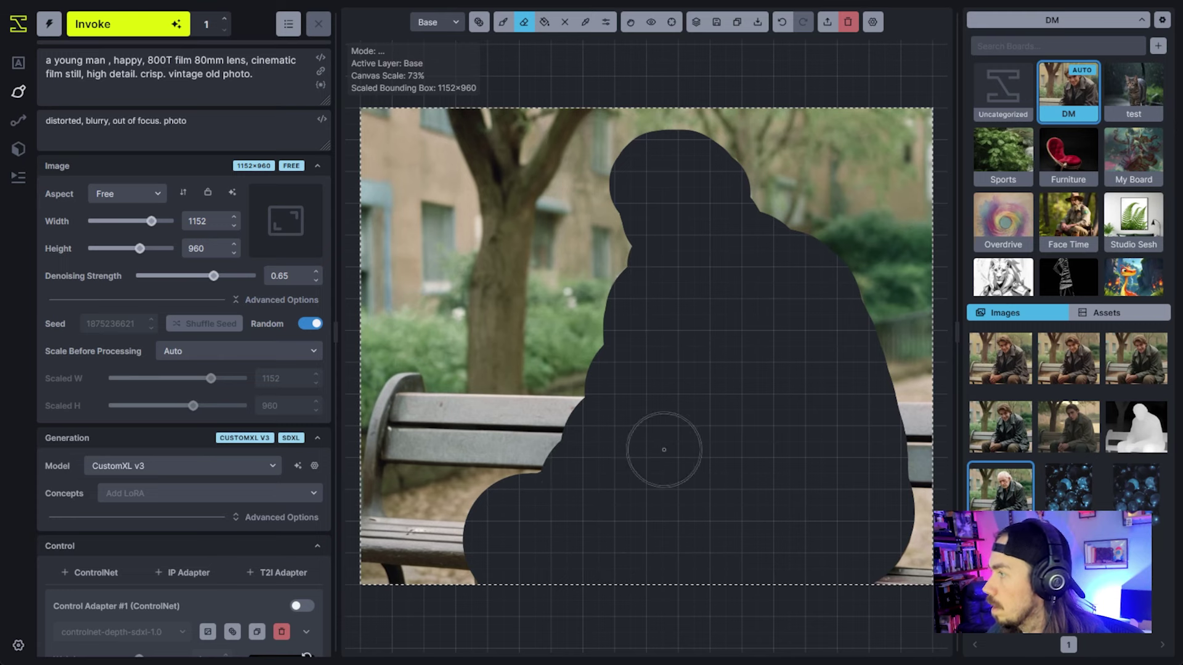
- Replace "a young man , happy," in the positive prompt with "an empty park bench." and remove "vintage old photo."
{"action": "left_click", "coordinate": [146, 60]}
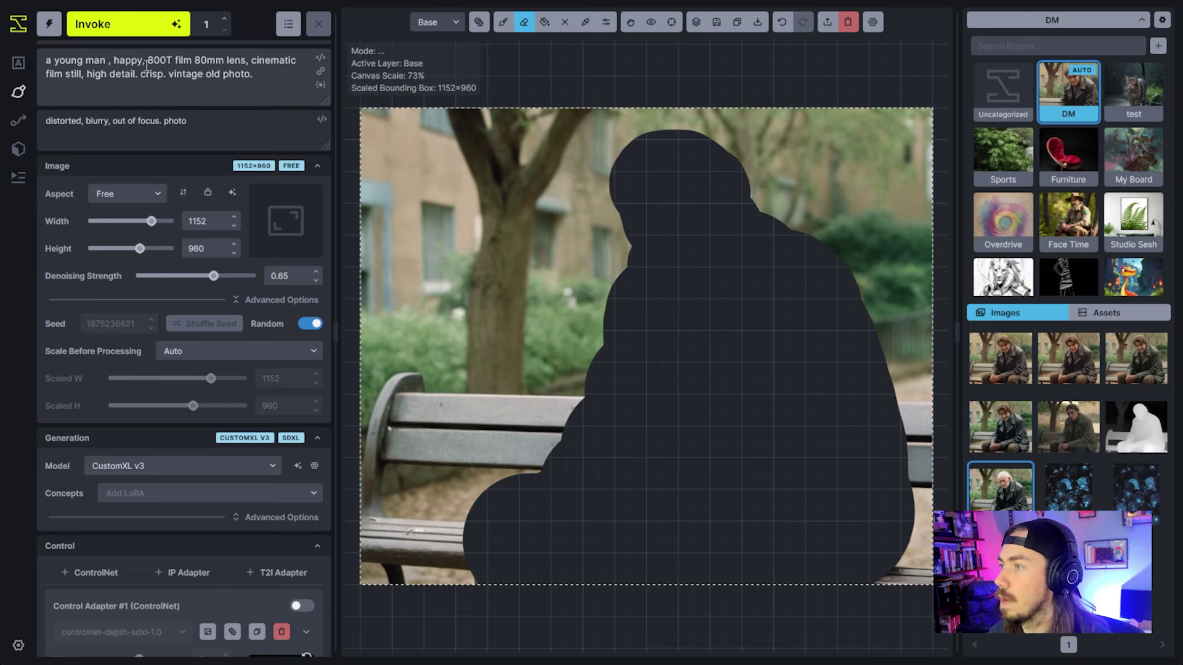
{"action": "left_click_drag", "start_coordinate": [145, 59], "coordinate": [46, 59]}
{"action": "type", "text": "an empty park ben"}
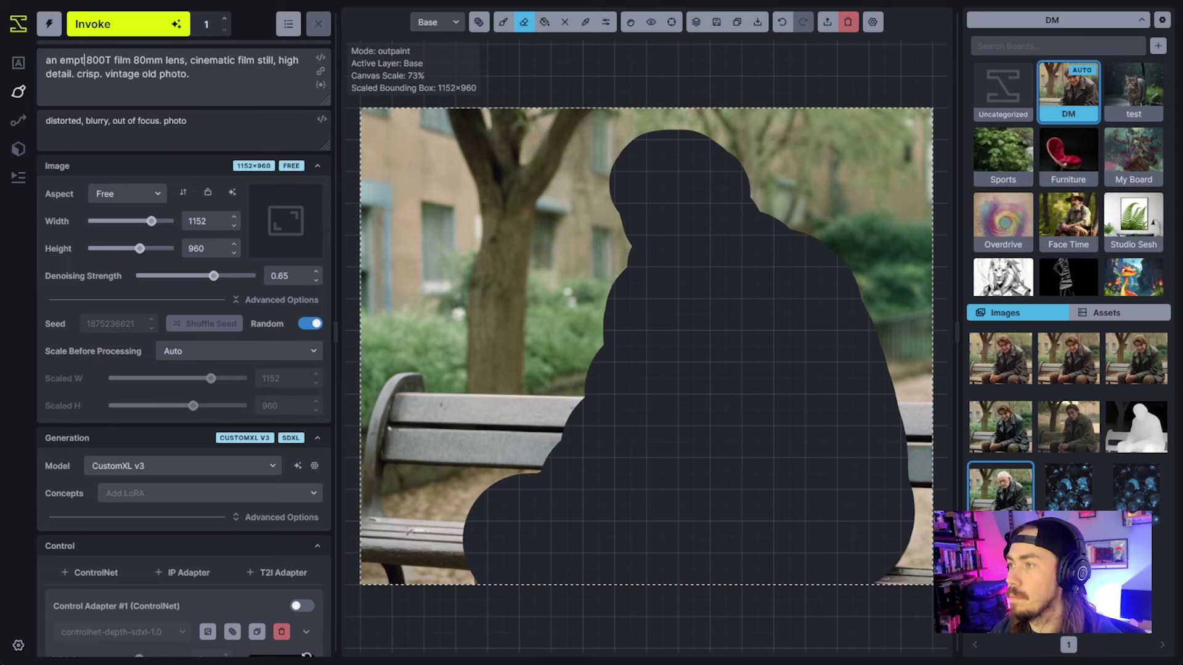
{"action": "type", "text": "ch."}
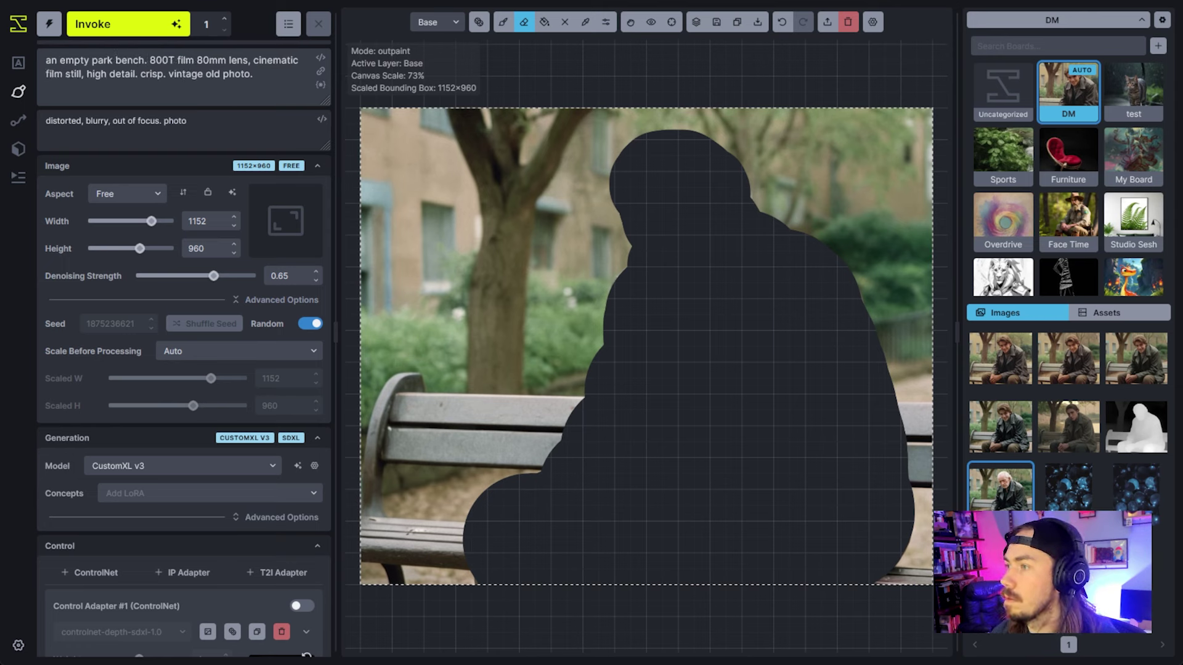
{"action": "left_click_drag", "start_coordinate": [167, 74], "coordinate": [254, 75]}
{"action": "key", "text": "BackSpace"}
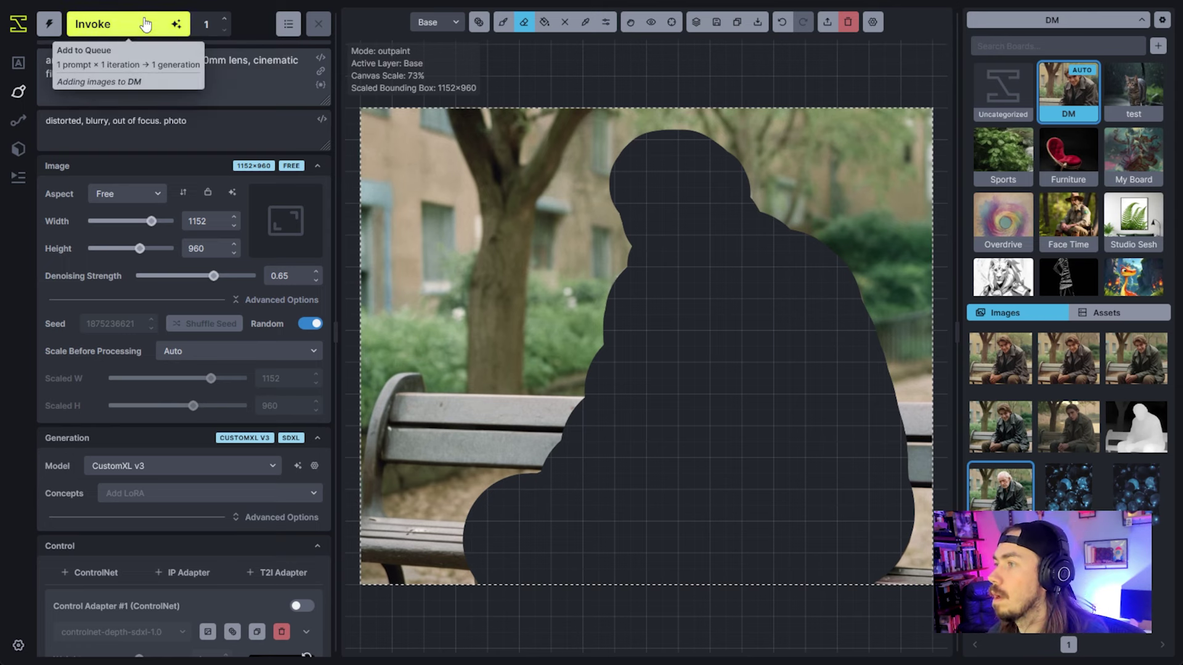
- Generate the empty bench fill for the erased area, save the result to the gallery and accept it
{"action": "left_click", "coordinate": [148, 28]}
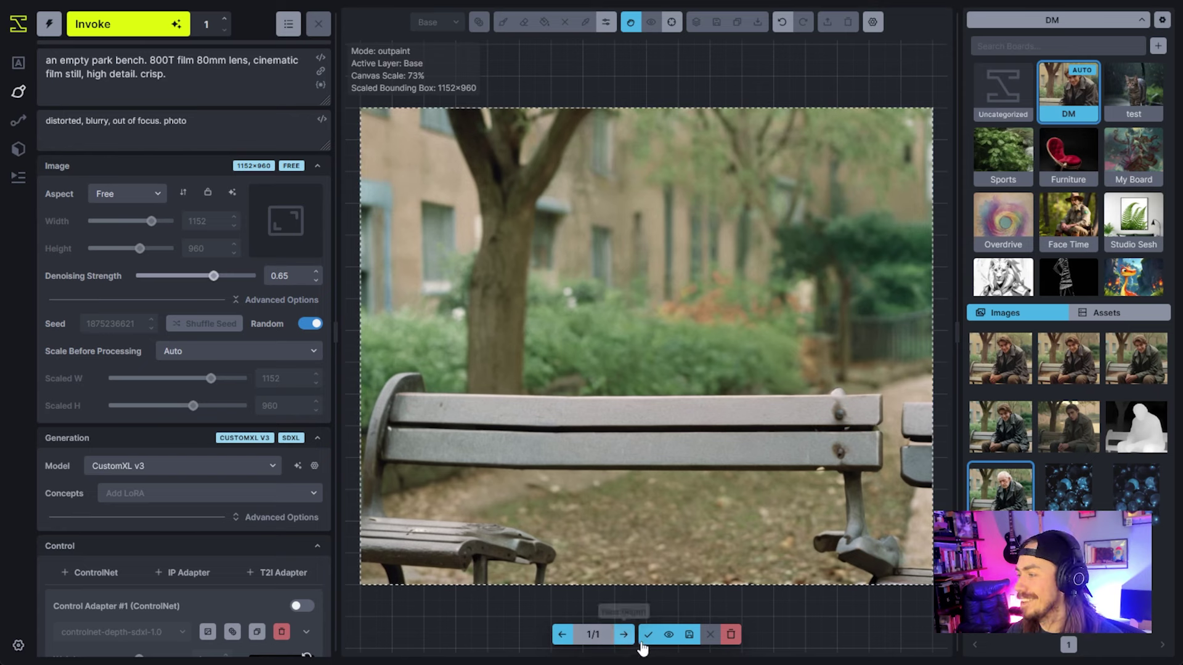
{"action": "left_click", "coordinate": [689, 635]}
{"action": "left_click", "coordinate": [648, 635]}
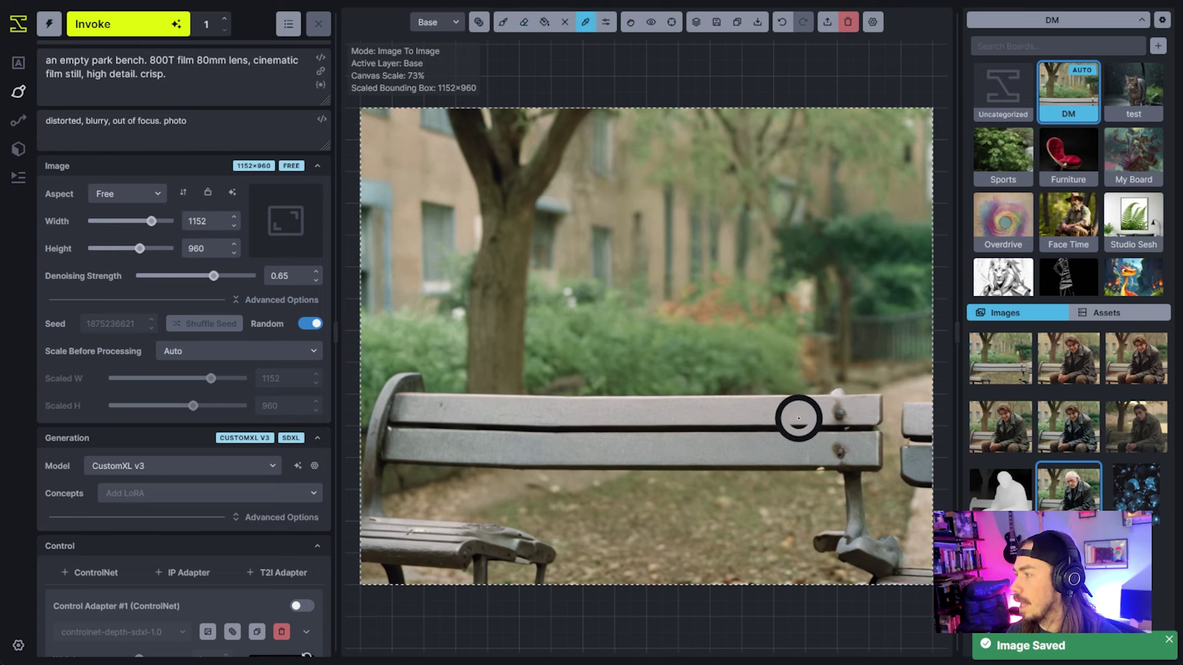
- Paint gray strokes on the base layer to extend the bench's two backrest slats across the gap to the right edge
{"action": "key", "text": "b"}
{"action": "key", "text": "q"}
{"action": "scroll", "coordinate": [815, 431], "scroll_direction": "up", "scroll_amount": 2}
{"action": "scroll", "coordinate": [813, 430], "scroll_direction": "down", "scroll_amount": 4}
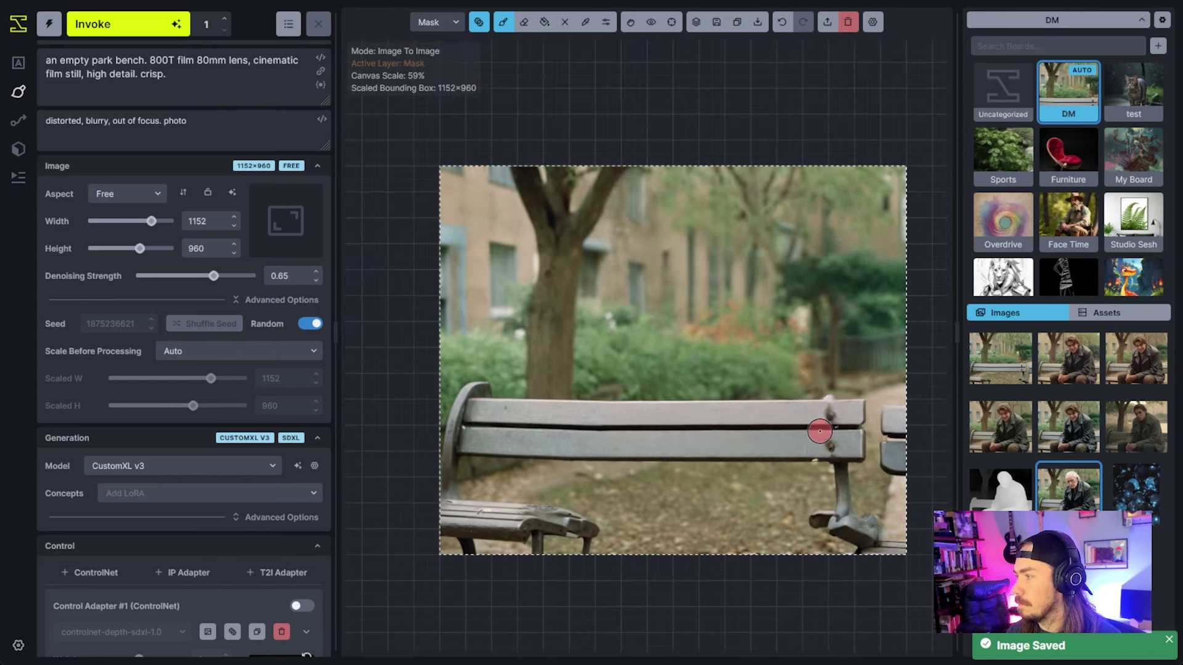
{"action": "key", "text": "q"}
{"action": "mouse_move", "coordinate": [865, 420]}
{"action": "left_mouse_down"}
{"action": "mouse_move", "coordinate": [859, 453]}
{"action": "mouse_move", "coordinate": [879, 453]}
{"action": "mouse_move", "coordinate": [847, 444]}
{"action": "mouse_move", "coordinate": [874, 452]}
{"action": "left_mouse_up"}
- Sample the bench seat's light gray and paint a slightly sloping seat stroke across the base layer, redoing the first attempt
{"action": "key", "text": "c"}
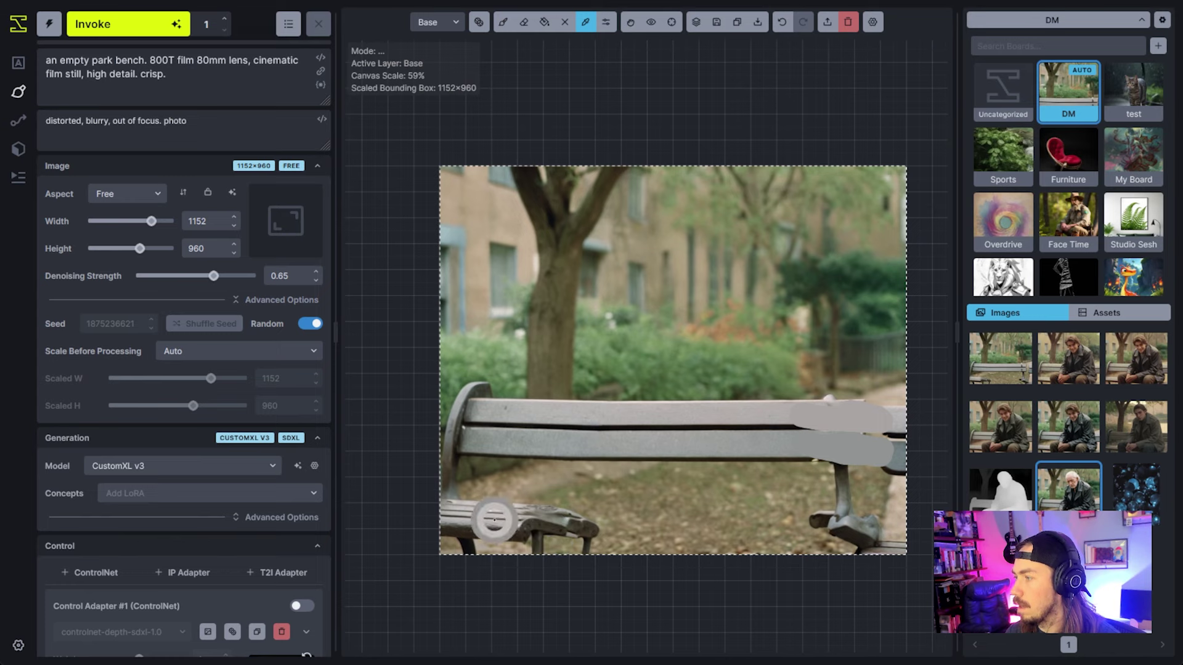
{"action": "key", "text": "b"}
{"action": "key", "text": "q"}
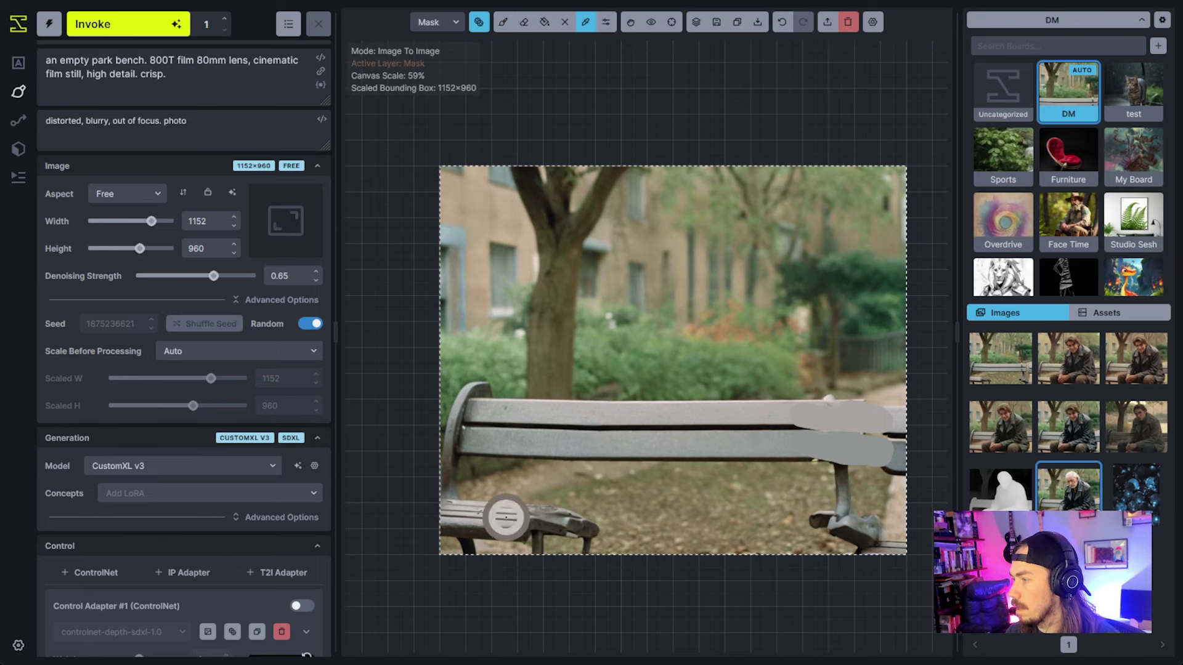
{"action": "scroll", "coordinate": [542, 520], "scroll_direction": "up", "scroll_amount": 5}
{"action": "scroll", "coordinate": [542, 521], "scroll_direction": "down", "scroll_amount": 5}
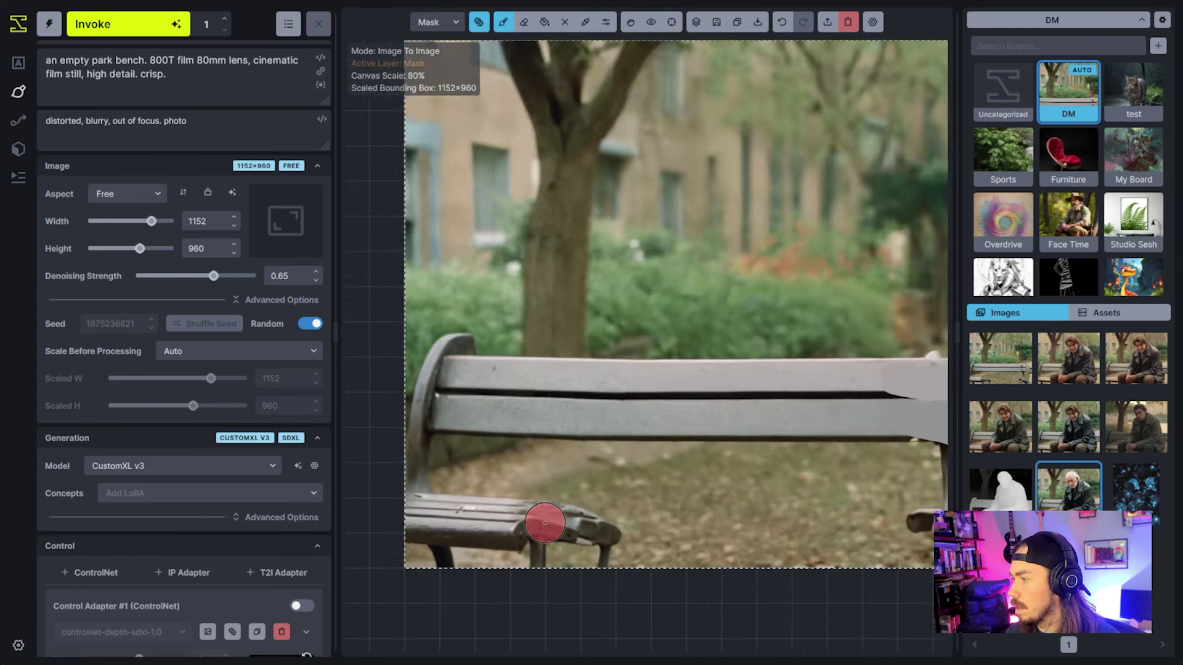
{"action": "key", "text": "q"}
{"action": "left_click_drag", "start_coordinate": [521, 523], "coordinate": [607, 527]}
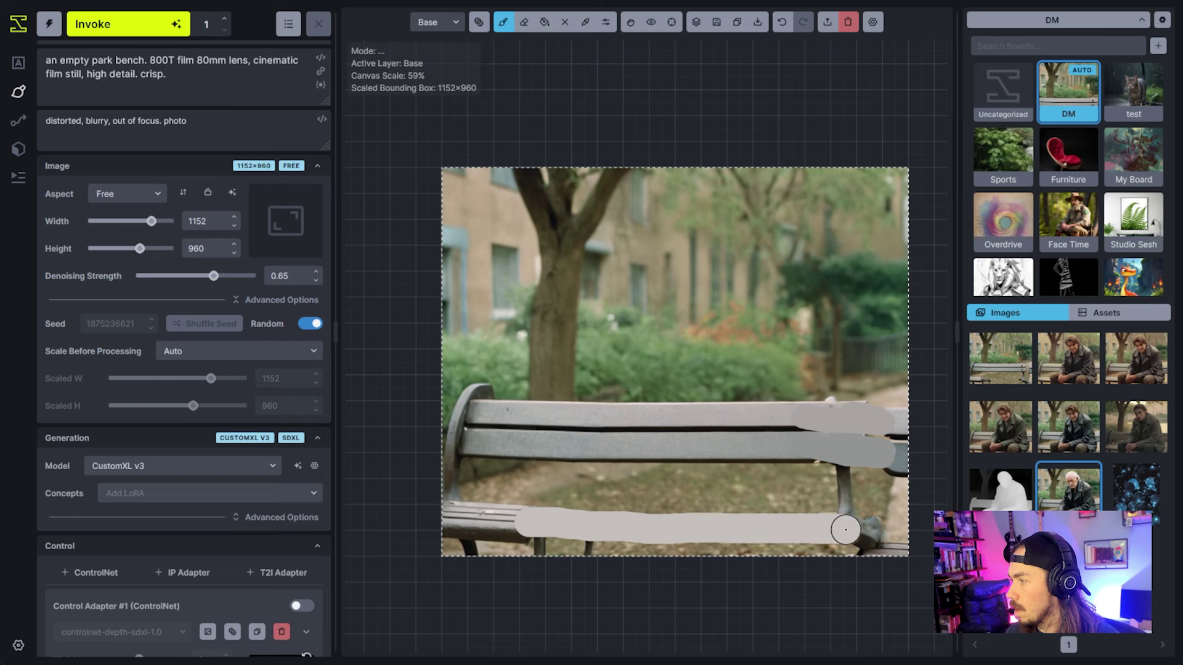
{"action": "key", "text": "ctrl+z"}
{"action": "left_click_drag", "start_coordinate": [867, 539], "coordinate": [777, 540]}
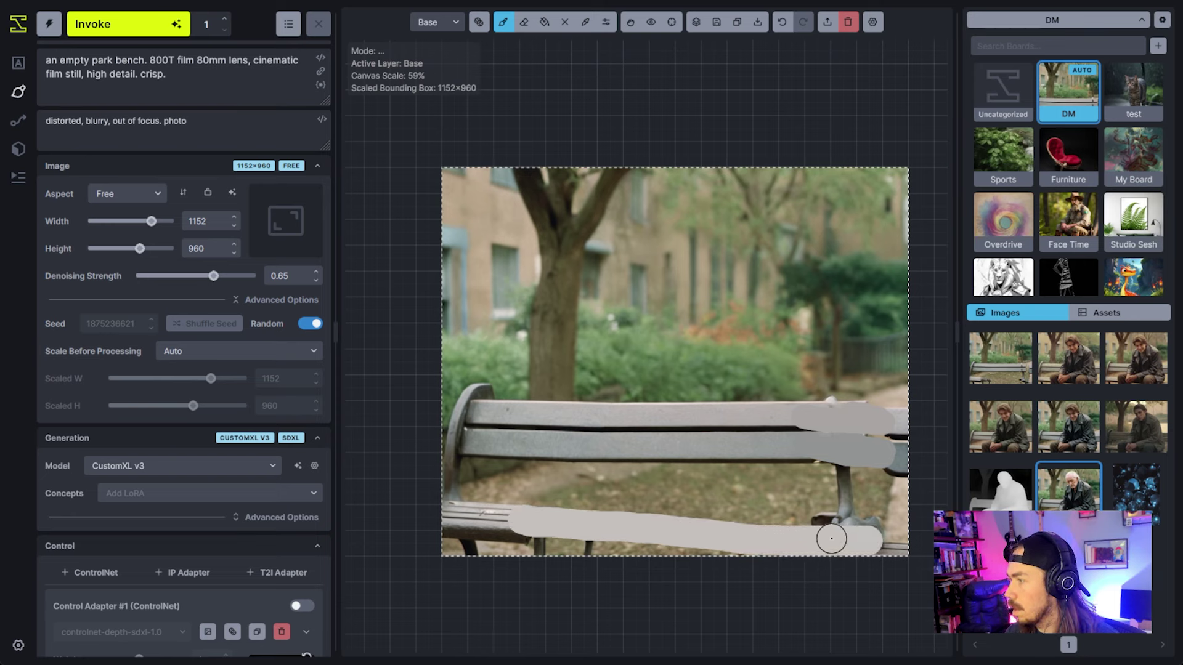
- Mask the painted bench parts, the ground between them and the orange-tinted bushes, then generate an inpaint and accept it
{"action": "key", "text": "q"}
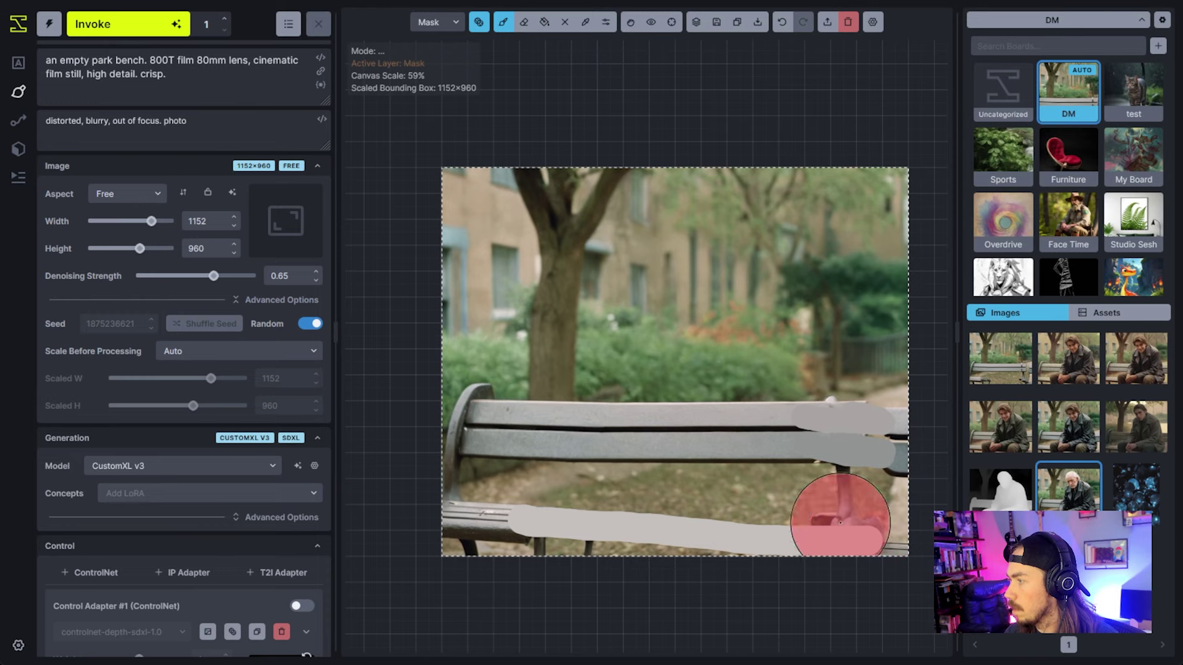
{"action": "mouse_move", "coordinate": [841, 523]}
{"action": "left_mouse_down"}
{"action": "mouse_move", "coordinate": [851, 447]}
{"action": "mouse_move", "coordinate": [824, 437]}
{"action": "mouse_move", "coordinate": [690, 453]}
{"action": "mouse_move", "coordinate": [562, 513]}
{"action": "mouse_move", "coordinate": [787, 507]}
{"action": "left_mouse_up"}
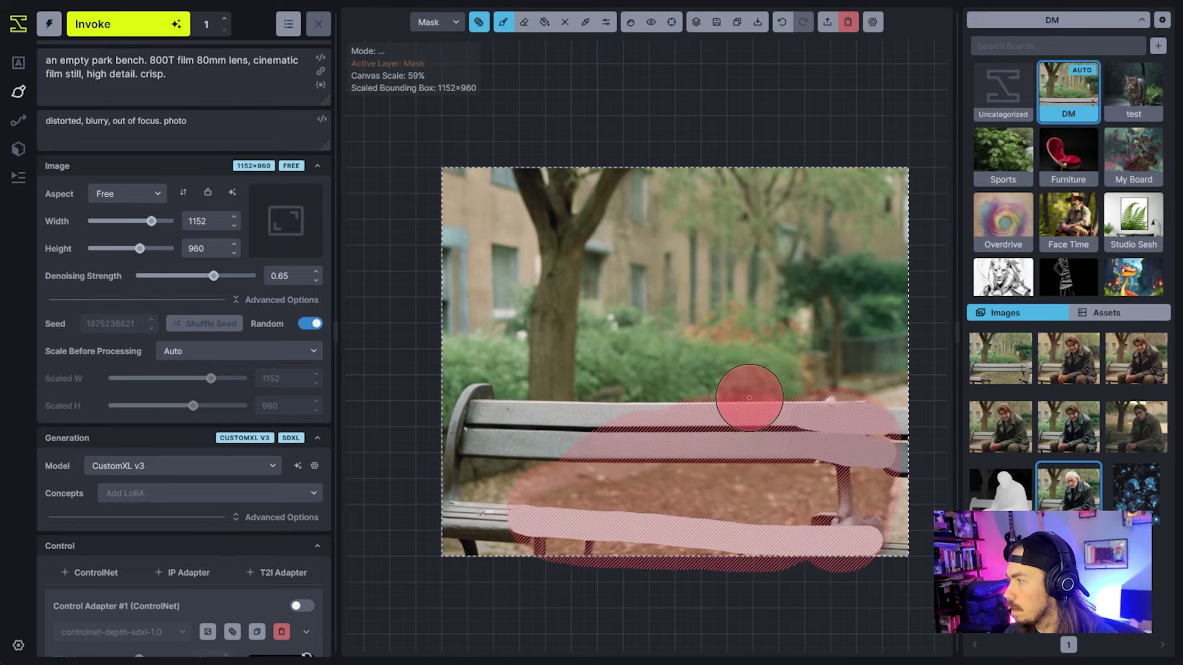
{"action": "mouse_move", "coordinate": [749, 398]}
{"action": "left_mouse_down"}
{"action": "mouse_move", "coordinate": [702, 330]}
{"action": "mouse_move", "coordinate": [778, 336]}
{"action": "mouse_move", "coordinate": [810, 371]}
{"action": "mouse_move", "coordinate": [728, 435]}
{"action": "left_mouse_up"}
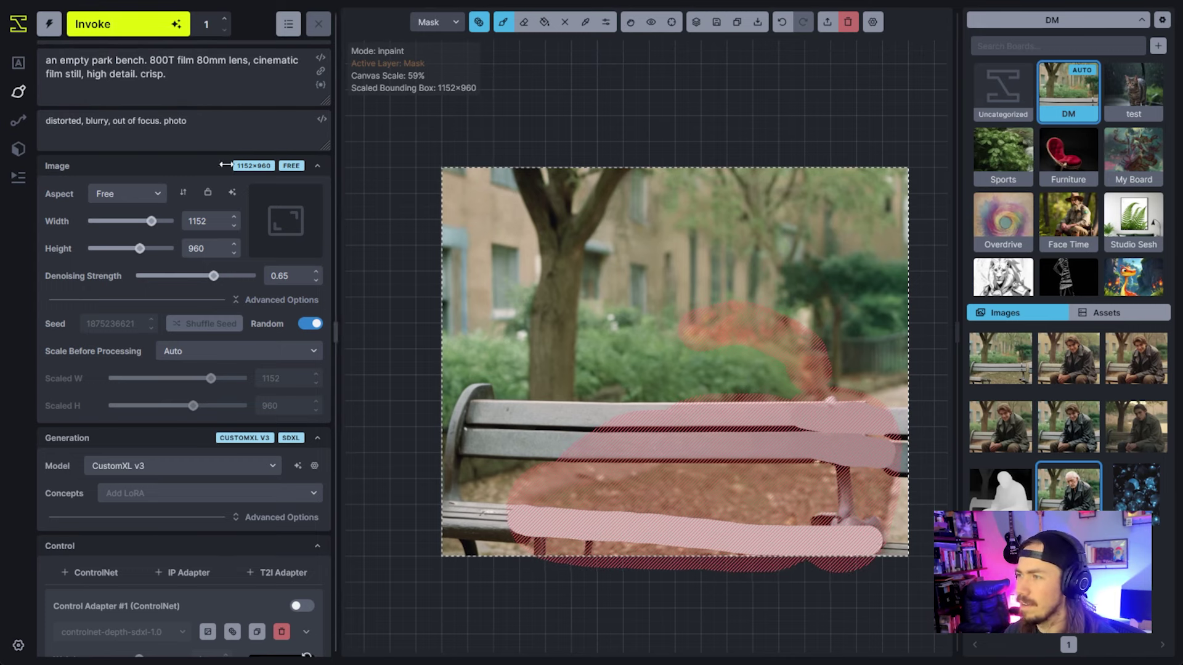
{"action": "key", "text": "ctrl+Return"}
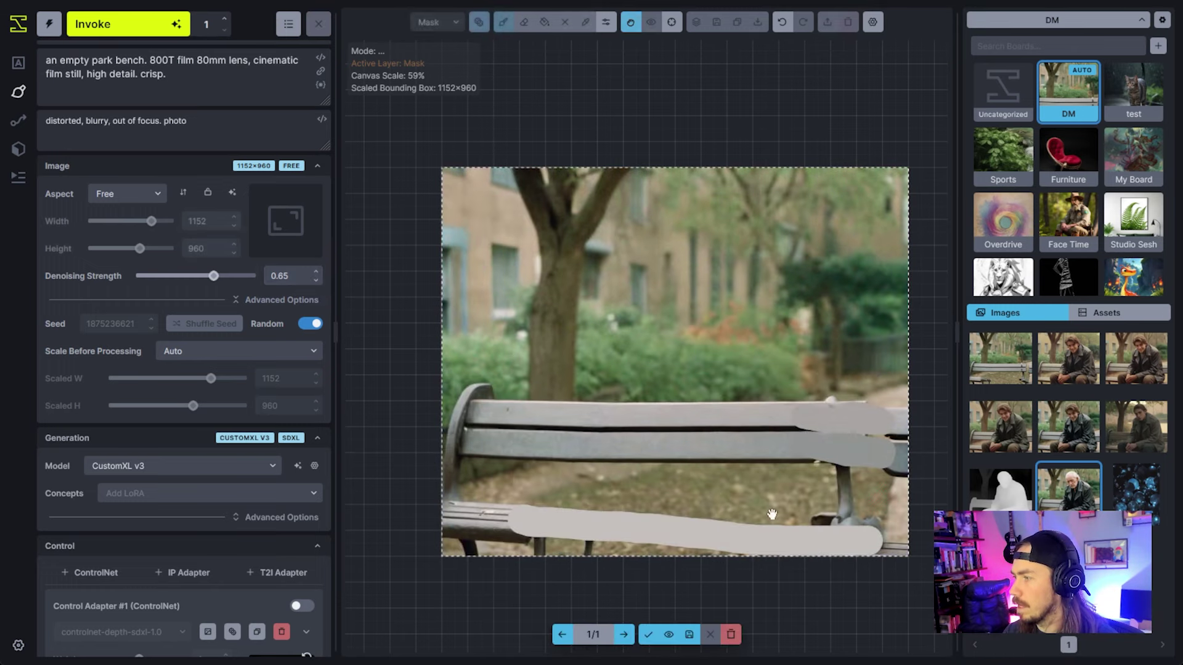
{"action": "left_click", "coordinate": [648, 635]}
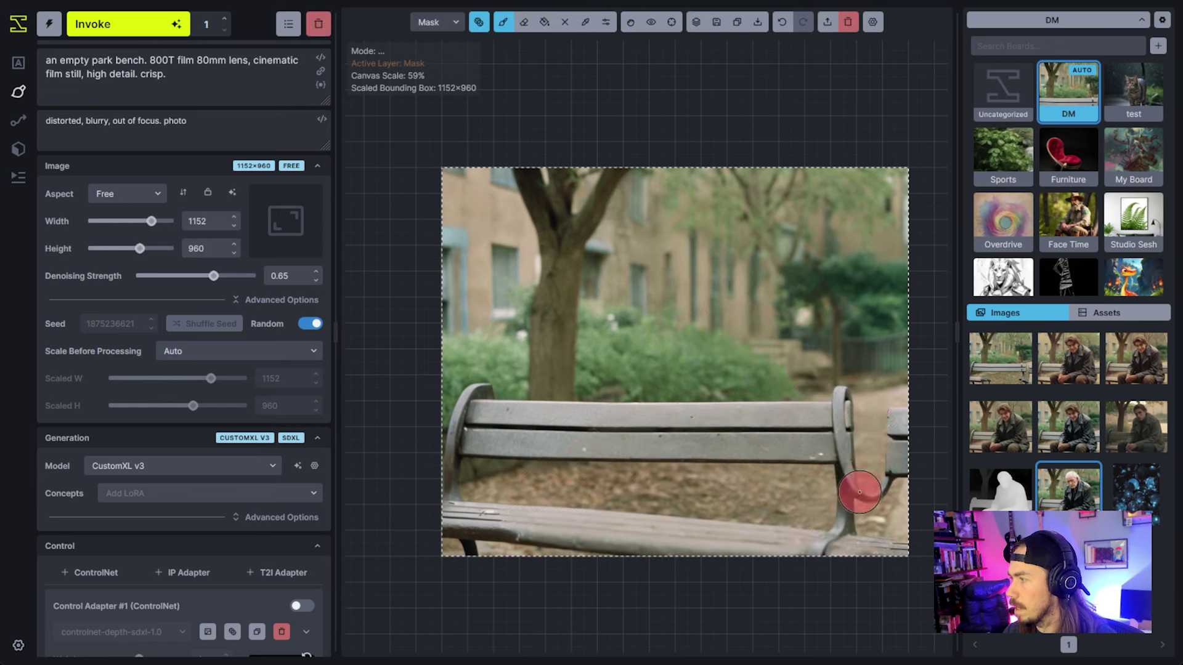
- Paint light gray and brown patches on the base layer beside the bench's right arm, and mask that area and the seat
{"action": "key", "text": "q"}
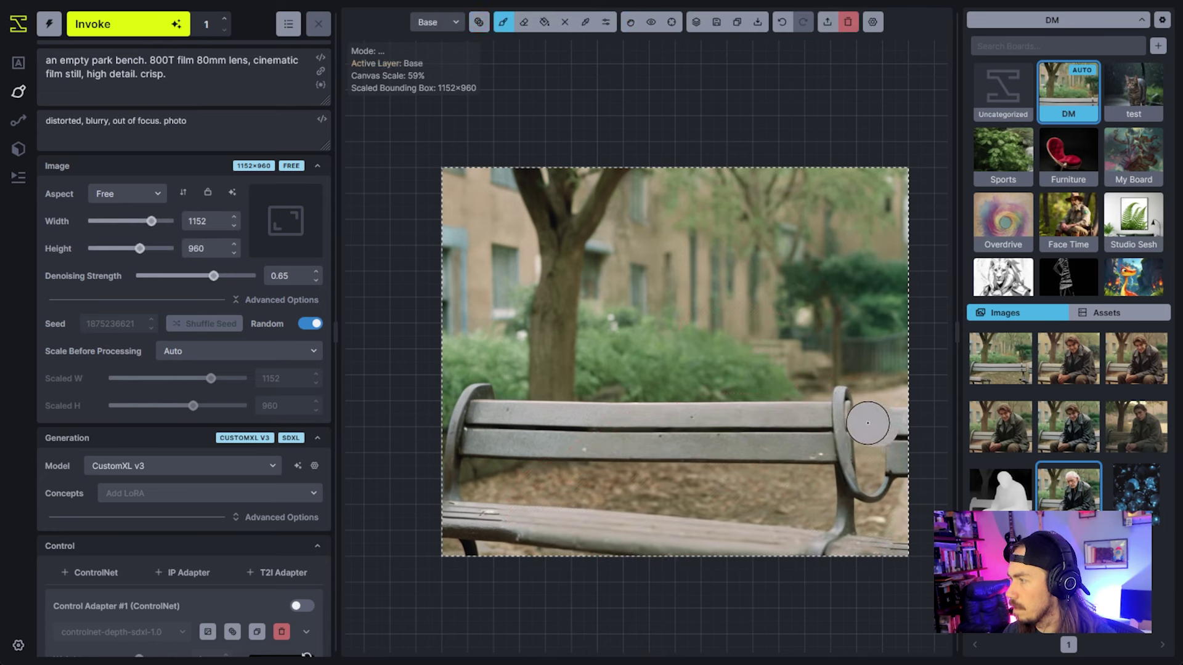
{"action": "mouse_move", "coordinate": [877, 449]}
{"action": "left_mouse_down"}
{"action": "mouse_move", "coordinate": [878, 539]}
{"action": "mouse_move", "coordinate": [861, 494]}
{"action": "mouse_move", "coordinate": [862, 524]}
{"action": "mouse_move", "coordinate": [851, 502]}
{"action": "mouse_move", "coordinate": [840, 427]}
{"action": "mouse_move", "coordinate": [864, 418]}
{"action": "mouse_move", "coordinate": [887, 454]}
{"action": "mouse_move", "coordinate": [867, 518]}
{"action": "mouse_move", "coordinate": [890, 465]}
{"action": "mouse_move", "coordinate": [867, 546]}
{"action": "mouse_move", "coordinate": [826, 549]}
{"action": "mouse_move", "coordinate": [846, 509]}
{"action": "mouse_move", "coordinate": [786, 559]}
{"action": "mouse_move", "coordinate": [525, 515]}
{"action": "mouse_move", "coordinate": [668, 535]}
{"action": "left_mouse_up"}
{"action": "key", "text": "q"}
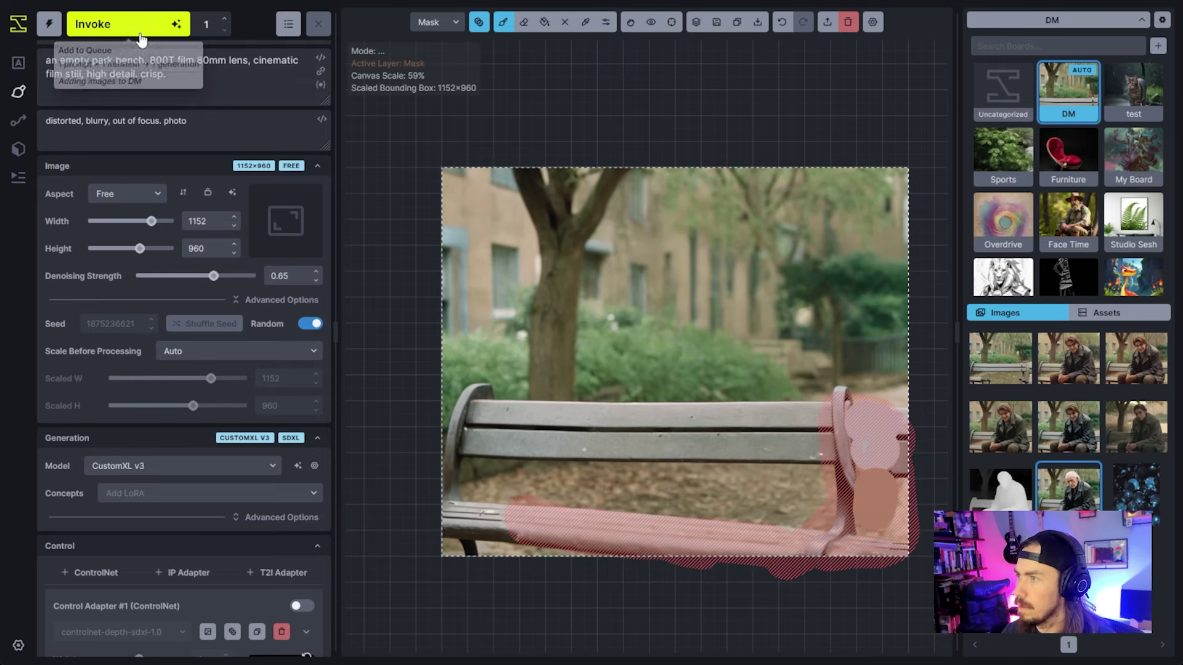
- Generate inpaint candidates for the masked area at 0.65 denoising strength, try accepting one, undo the acceptance and discard them all
{"action": "key", "text": "ctrl+Return"}
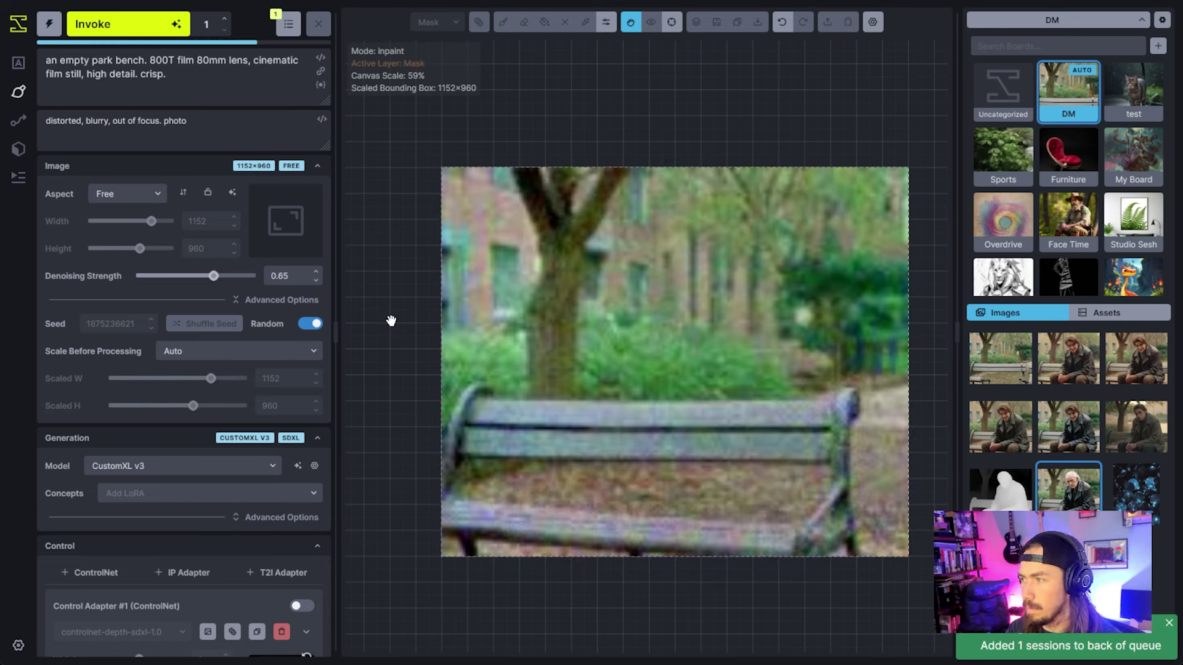
{"action": "left_click", "coordinate": [142, 29]}
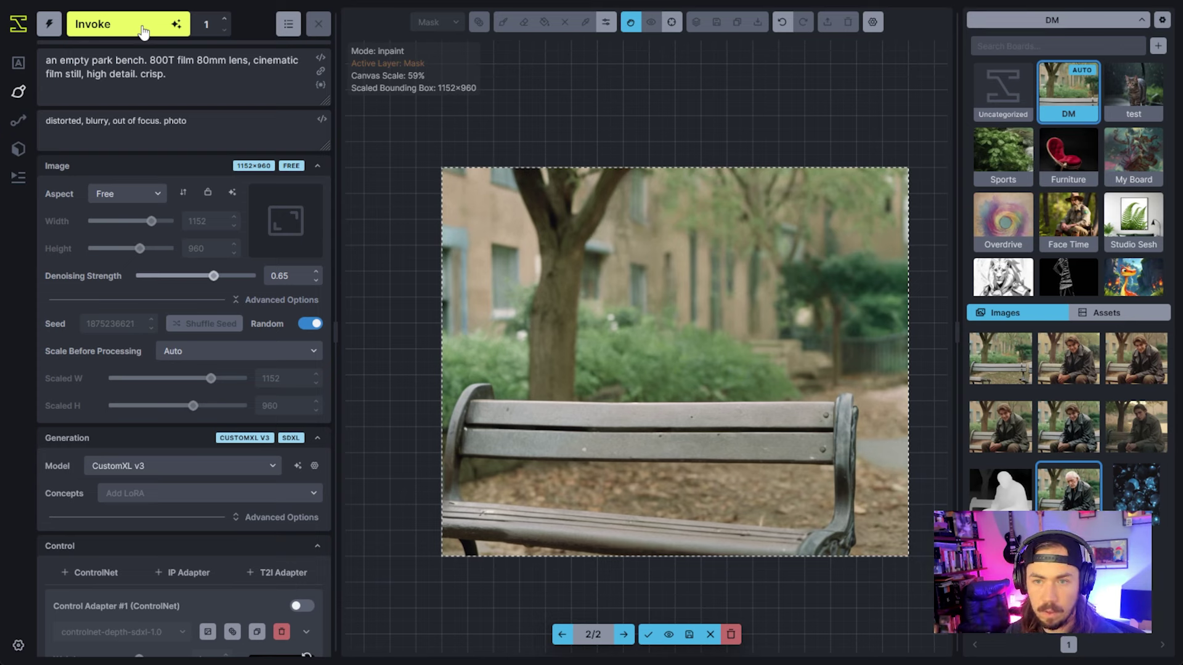
{"action": "left_click", "coordinate": [143, 31]}
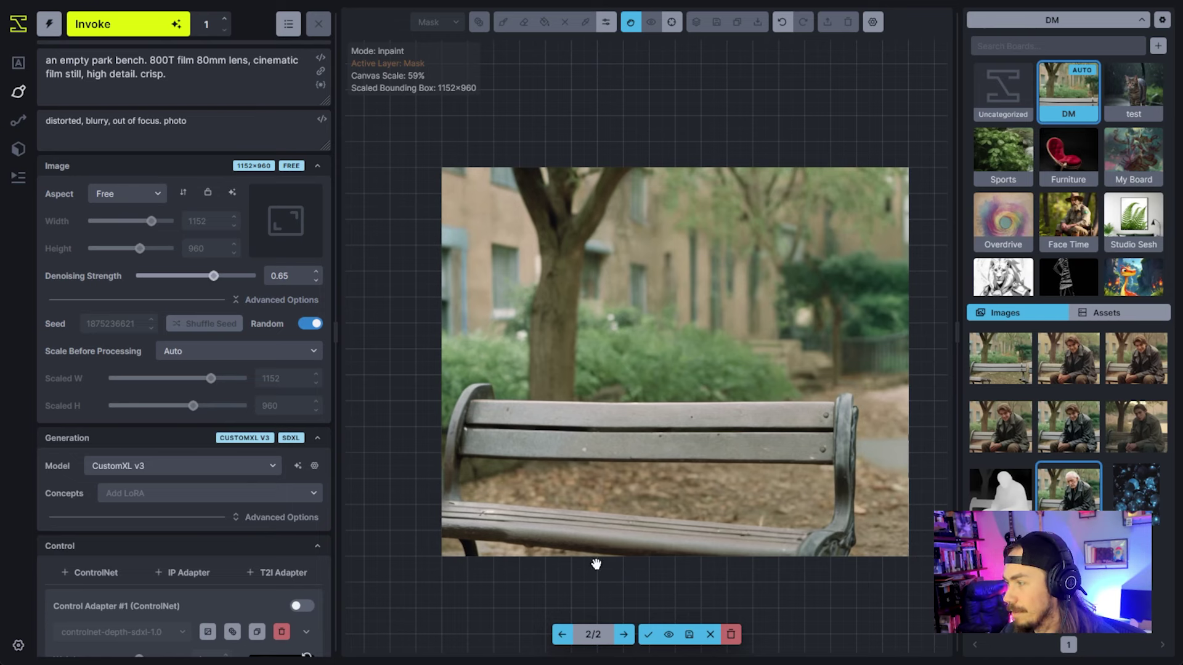
{"action": "left_click", "coordinate": [675, 644]}
{"action": "left_click", "coordinate": [675, 643]}
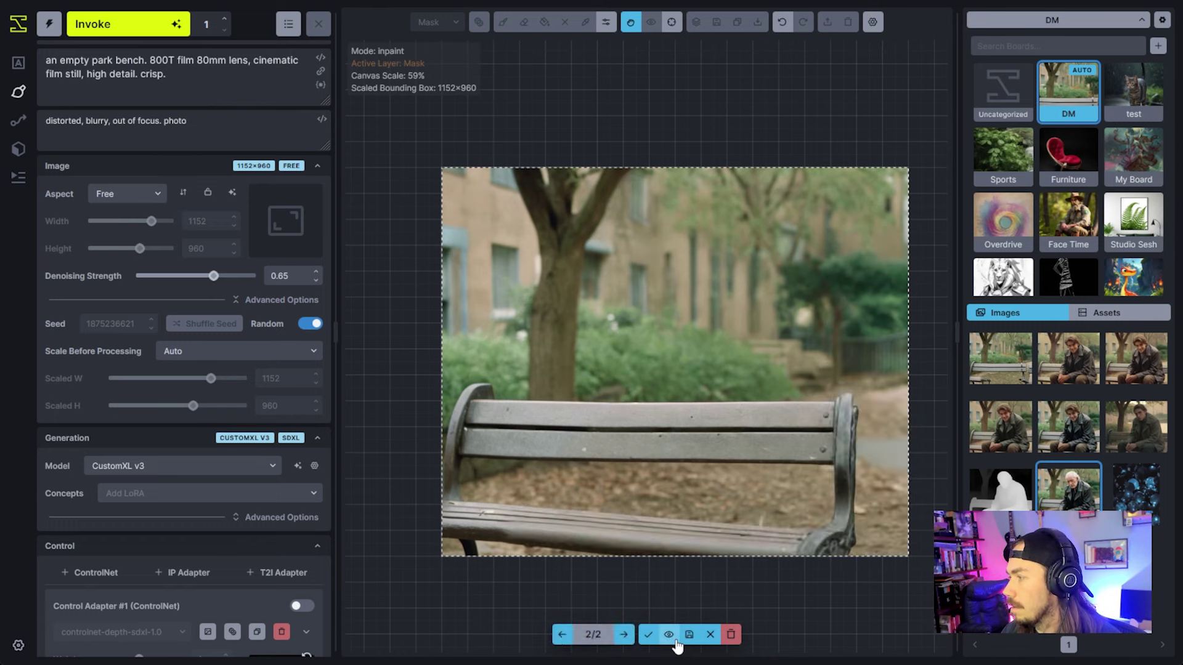
{"action": "left_click", "coordinate": [676, 644]}
{"action": "left_click", "coordinate": [648, 636]}
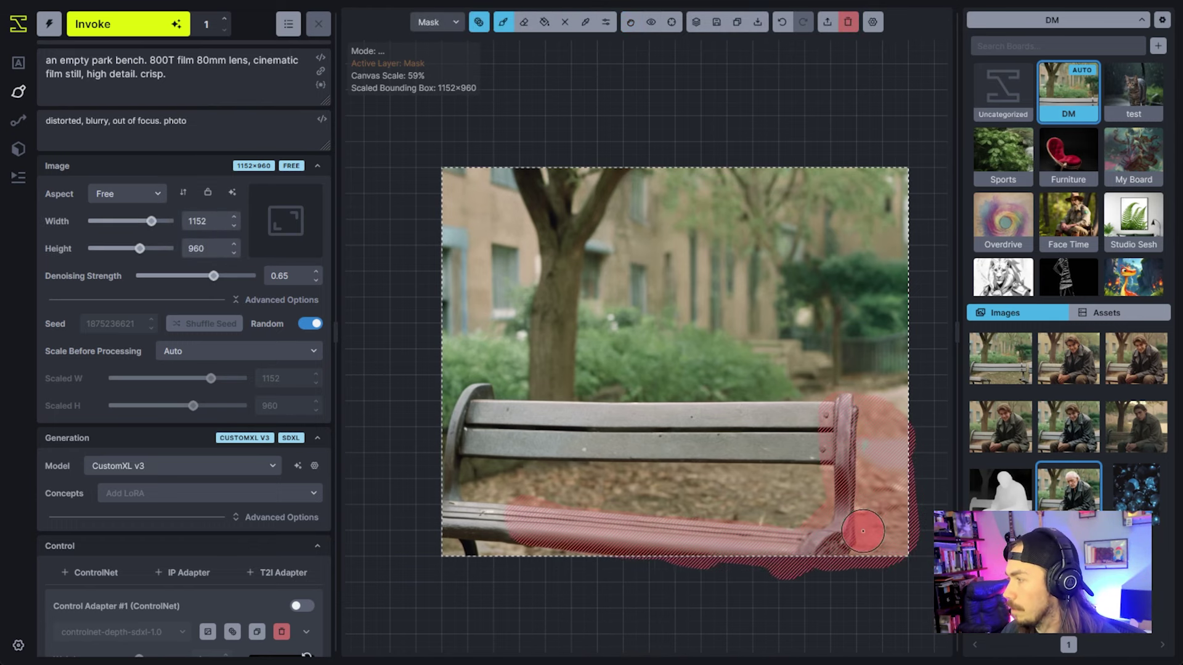
{"action": "key", "text": "ctrl+z"}
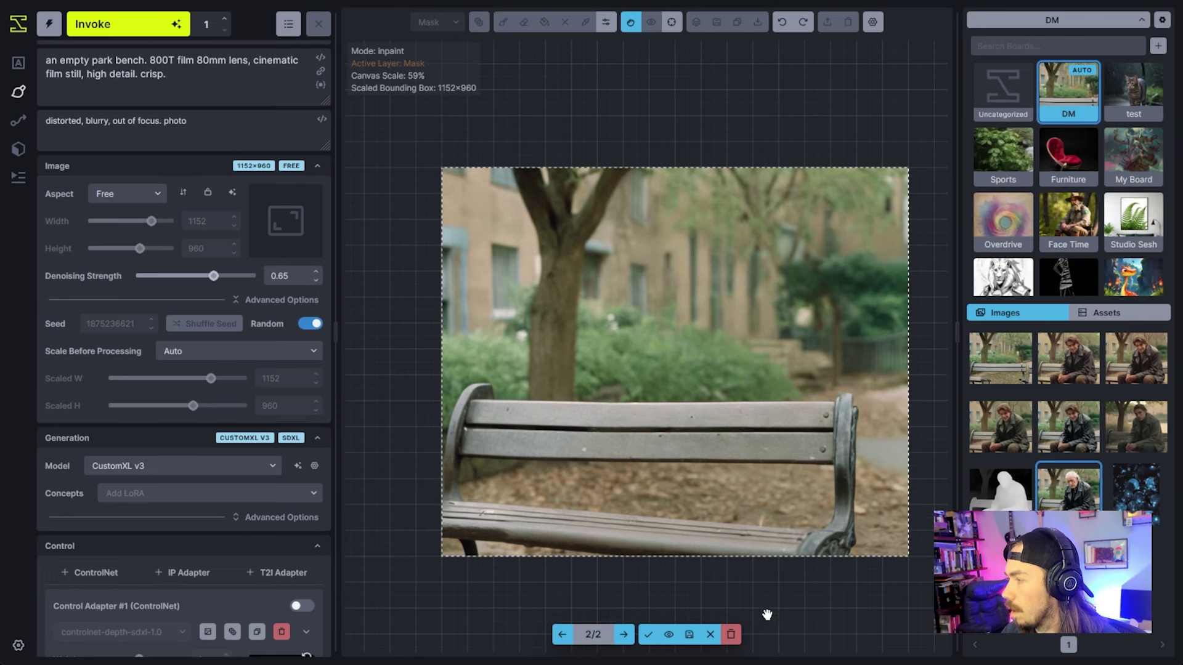
{"action": "left_click", "coordinate": [730, 644]}
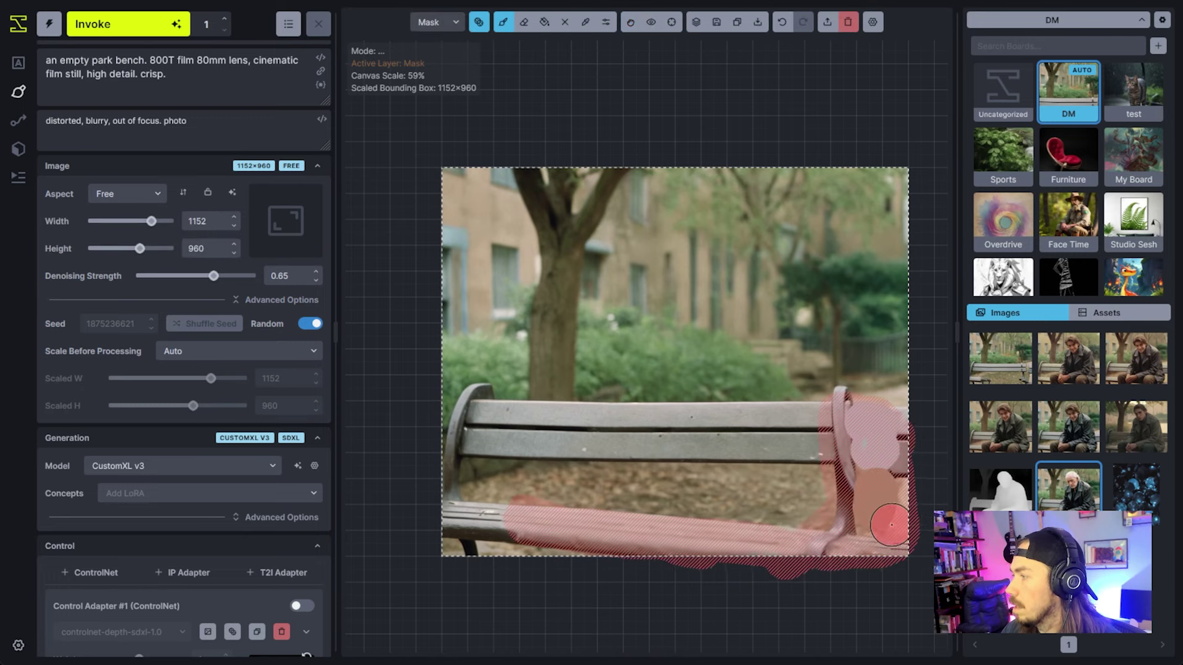
- Clear the mask and paint darker gray slats with black shadow lines between and below them, from the bench's right arm to the image edge
{"action": "key", "text": "h"}
{"action": "key", "text": "q"}
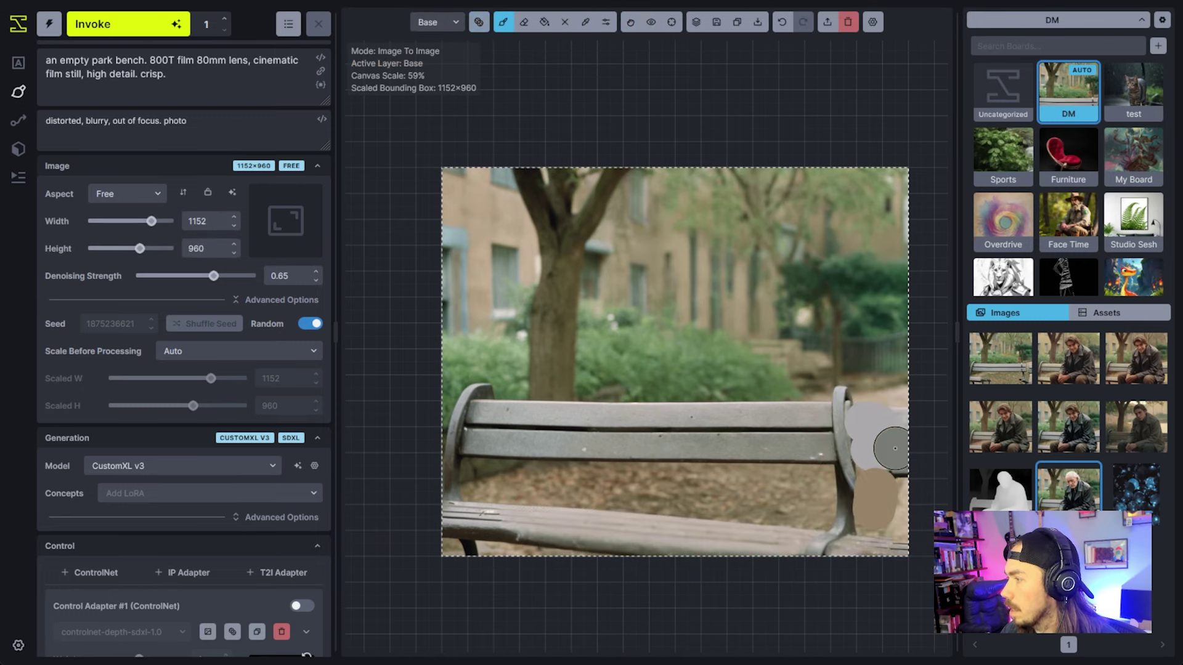
{"action": "scroll", "coordinate": [898, 436], "scroll_direction": "up", "scroll_amount": 3}
{"action": "mouse_move", "coordinate": [871, 448]}
{"action": "left_mouse_down"}
{"action": "mouse_move", "coordinate": [844, 449]}
{"action": "mouse_move", "coordinate": [900, 452]}
{"action": "mouse_move", "coordinate": [846, 458]}
{"action": "mouse_move", "coordinate": [894, 419]}
{"action": "mouse_move", "coordinate": [843, 415]}
{"action": "mouse_move", "coordinate": [842, 402]}
{"action": "mouse_move", "coordinate": [894, 401]}
{"action": "mouse_move", "coordinate": [872, 431]}
{"action": "mouse_move", "coordinate": [837, 433]}
{"action": "left_mouse_up"}
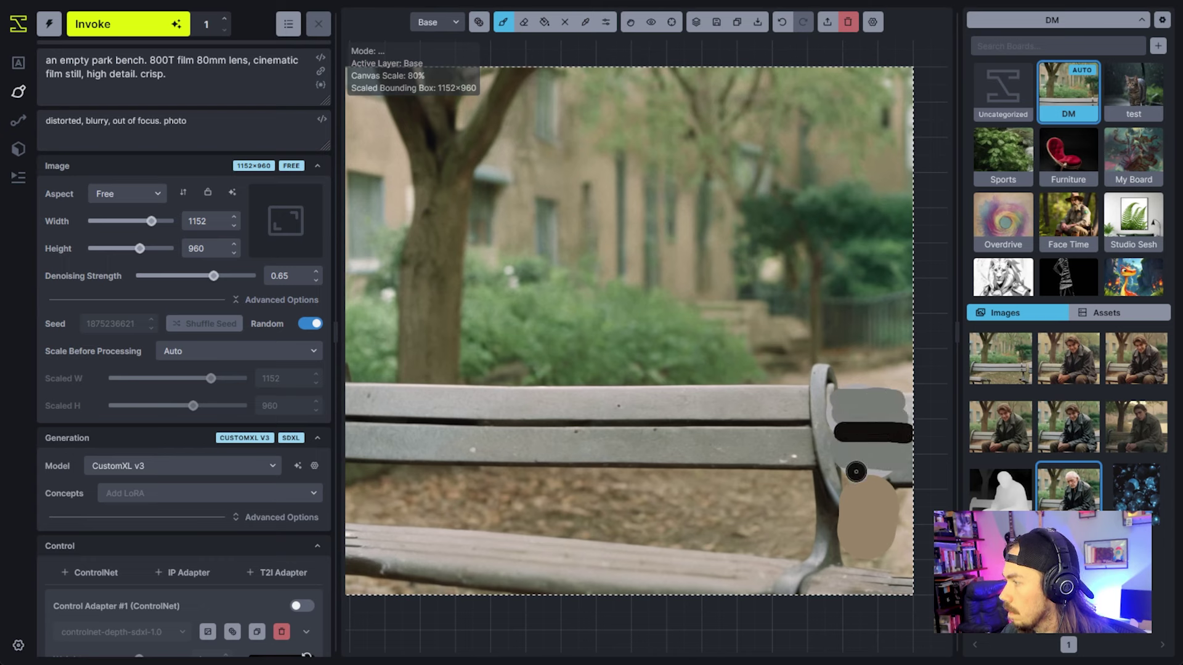
{"action": "left_click_drag", "start_coordinate": [855, 476], "coordinate": [921, 484]}
- Enlarge the brush and mask the painted slats, the bench's right arm and the brown patch below them
{"action": "key", "text": "q"}
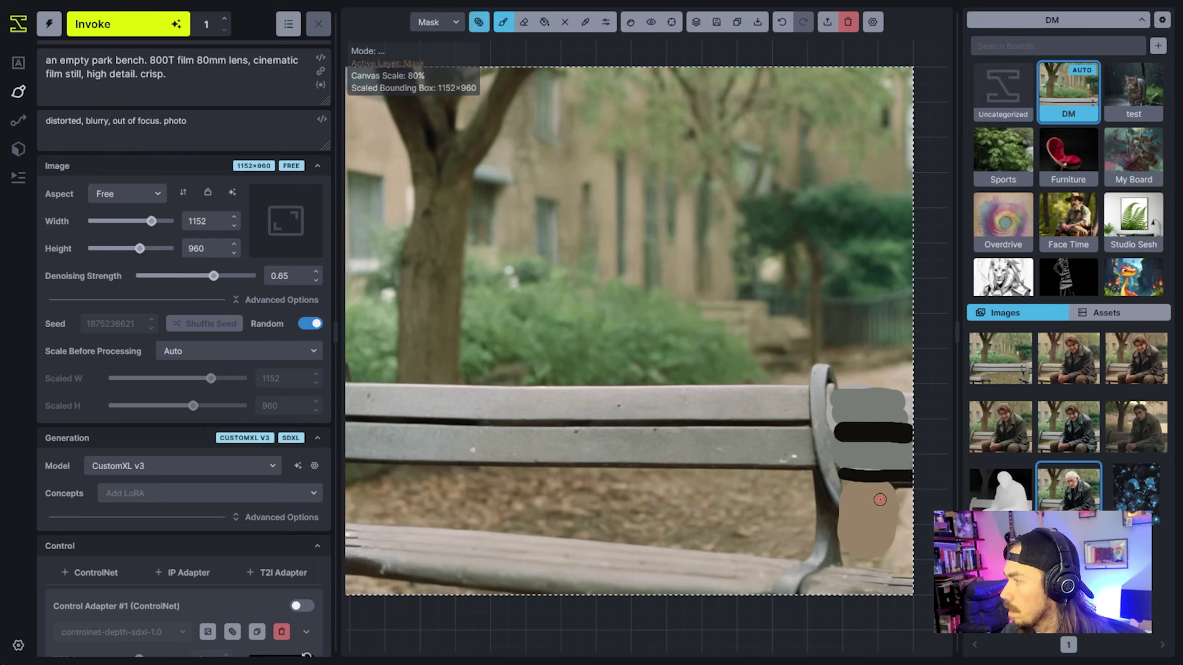
{"action": "key", "text": "]"}
{"action": "key", "text": "]"}
{"action": "key", "text": "]"}
{"action": "mouse_move", "coordinate": [839, 552]}
{"action": "left_mouse_down"}
{"action": "mouse_move", "coordinate": [842, 402]}
{"action": "mouse_move", "coordinate": [901, 432]}
{"action": "mouse_move", "coordinate": [892, 546]}
{"action": "mouse_move", "coordinate": [858, 575]}
{"action": "left_mouse_up"}
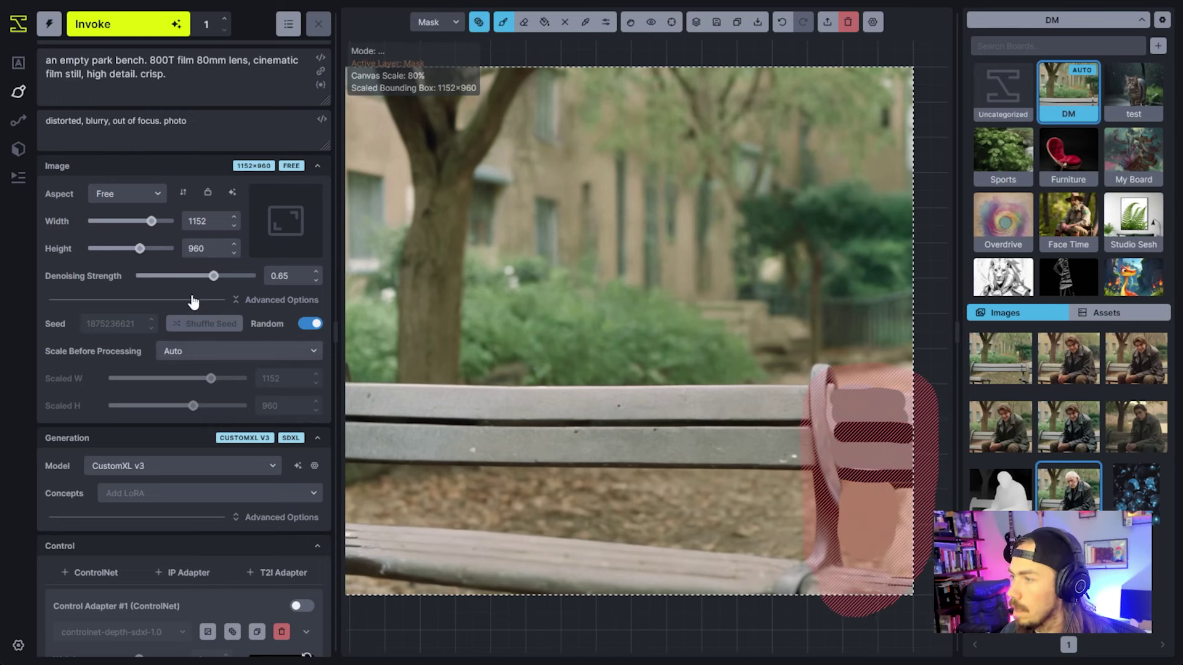
- Generate inpaints at denoising strengths 0.4 and 0.55, and accept the second result
{"action": "left_click_drag", "start_coordinate": [213, 275], "coordinate": [184, 280]}
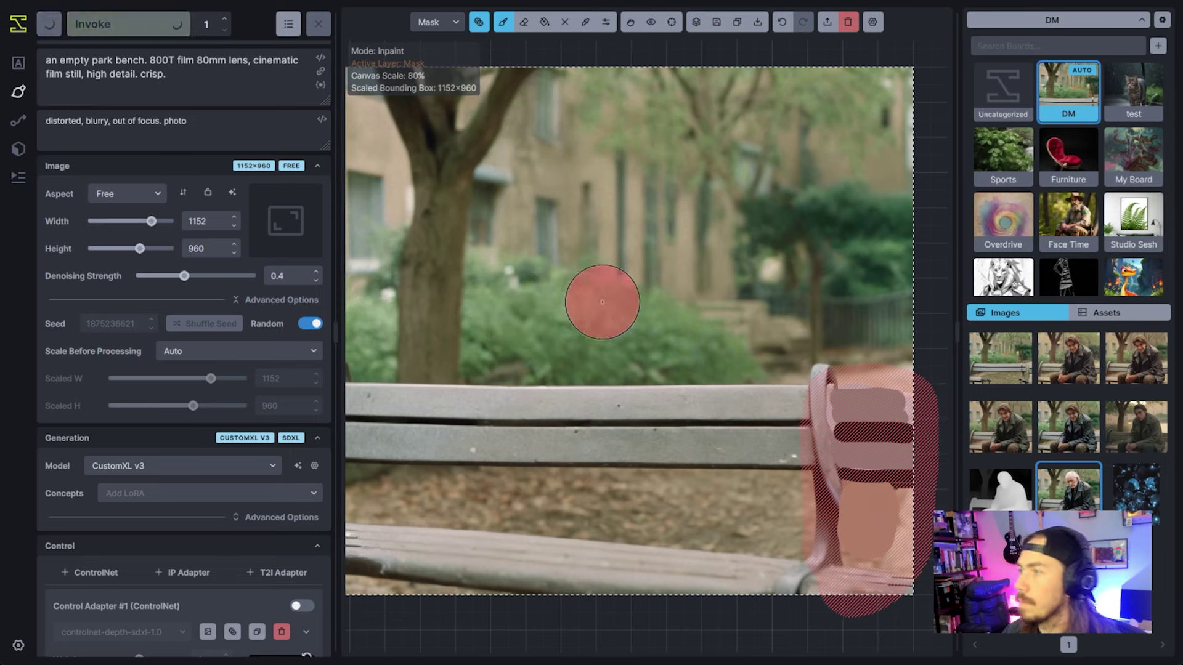
{"action": "scroll", "coordinate": [604, 303], "scroll_direction": "down", "scroll_amount": 3}
{"action": "key", "text": "ctrl+Return"}
{"action": "scroll", "coordinate": [607, 303], "scroll_direction": "up", "scroll_amount": 1}
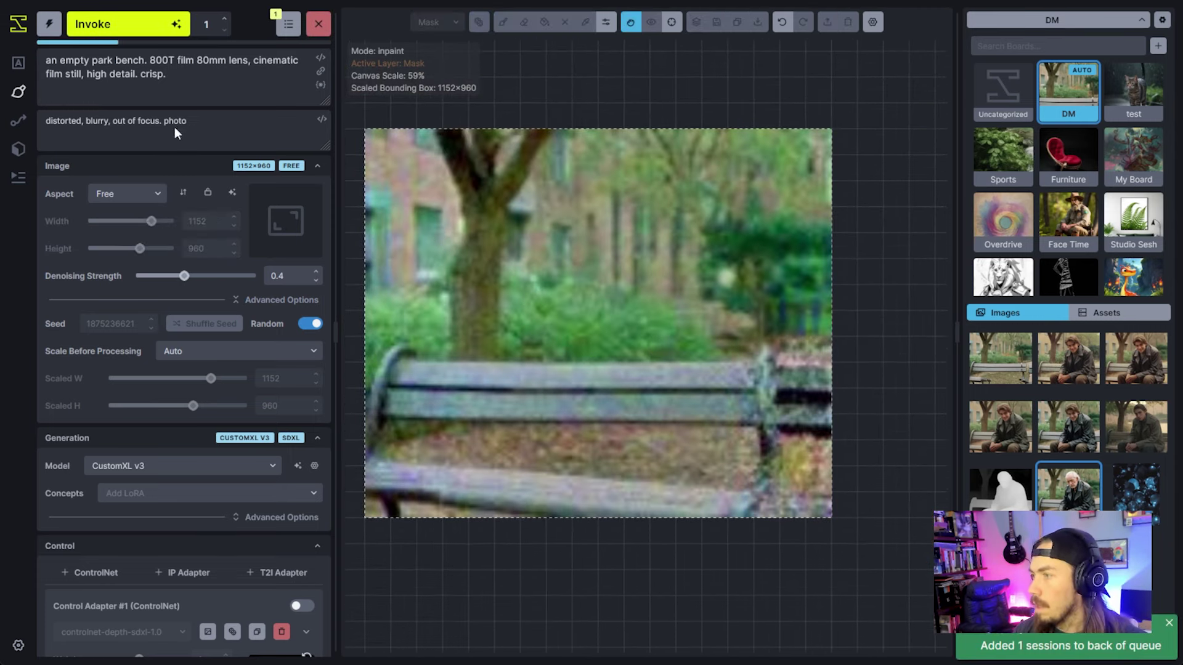
{"action": "left_click_drag", "start_coordinate": [184, 276], "coordinate": [202, 276]}
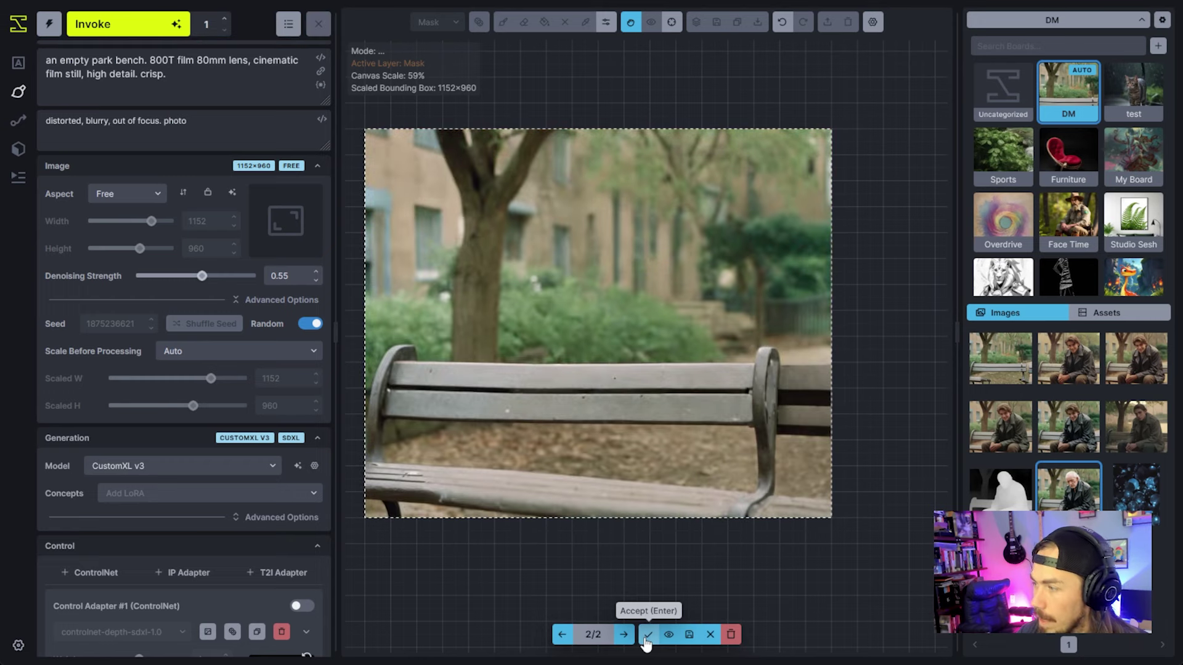
{"action": "left_click", "coordinate": [647, 634]}
- Clear the mask, mask only the slats beyond the bench's right arm, then generate an inpaint and accept it
{"action": "key", "text": "shift+c"}
{"action": "mouse_move", "coordinate": [788, 431]}
{"action": "left_mouse_down"}
{"action": "mouse_move", "coordinate": [783, 376]}
{"action": "mouse_move", "coordinate": [828, 412]}
{"action": "left_mouse_up"}
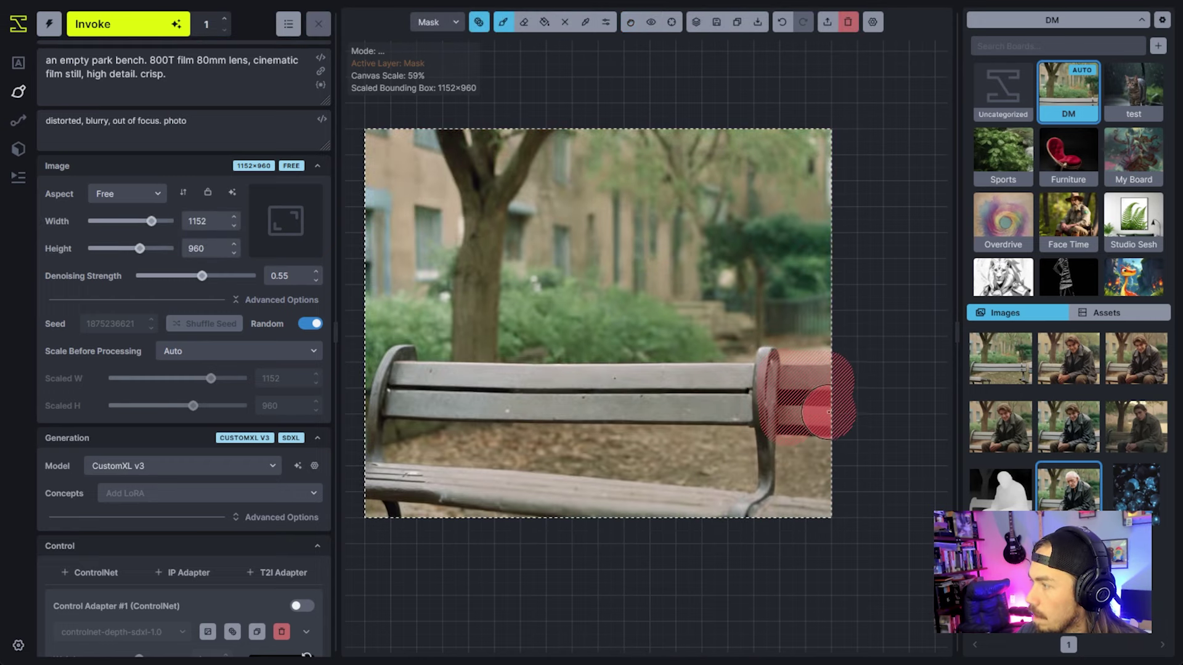
{"action": "left_click", "coordinate": [123, 24]}
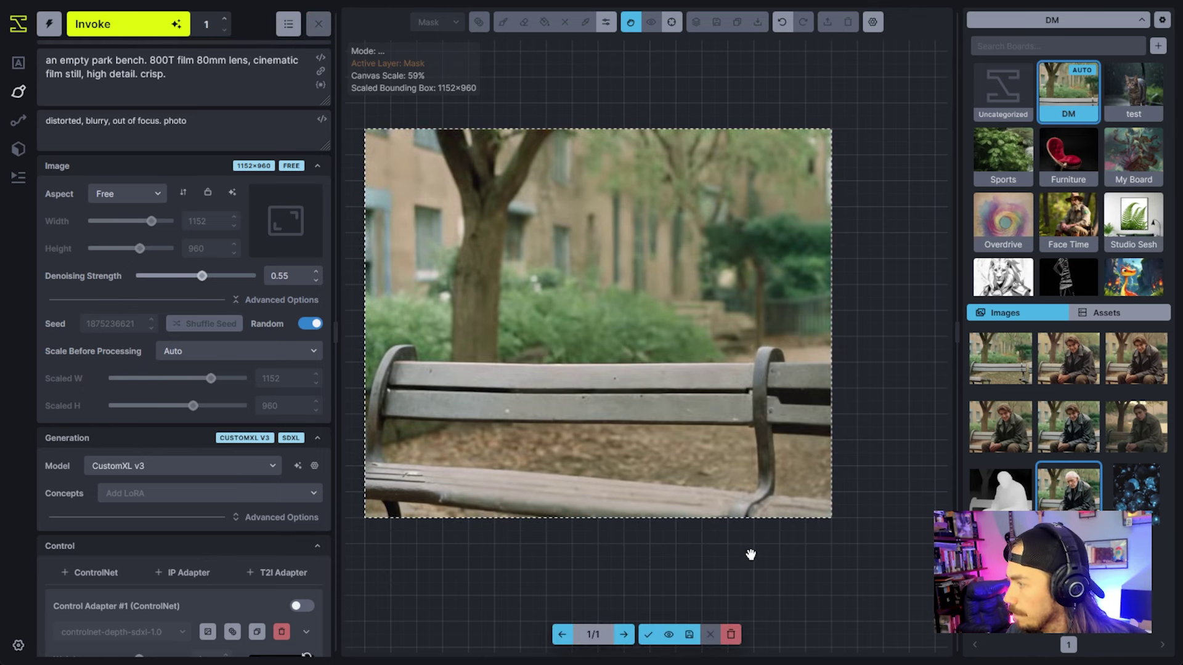
{"action": "left_click", "coordinate": [647, 635]}
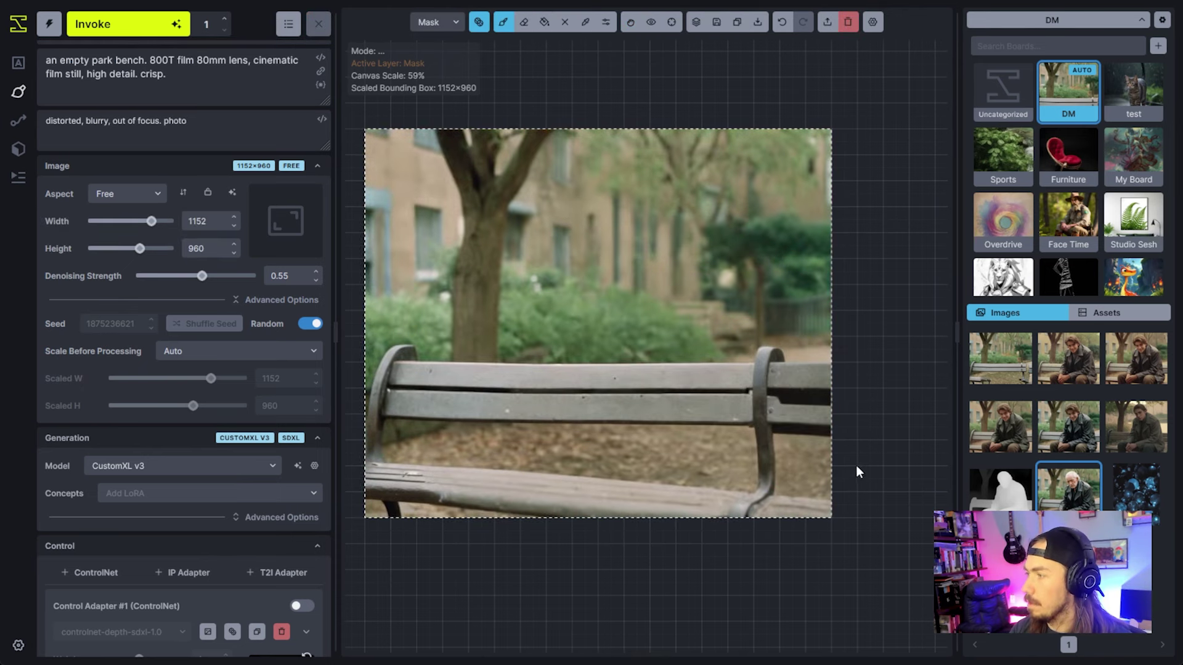
- Save the finished empty bench canvas to the gallery and view it in the Generation workspace
{"action": "left_click", "coordinate": [18, 63]}
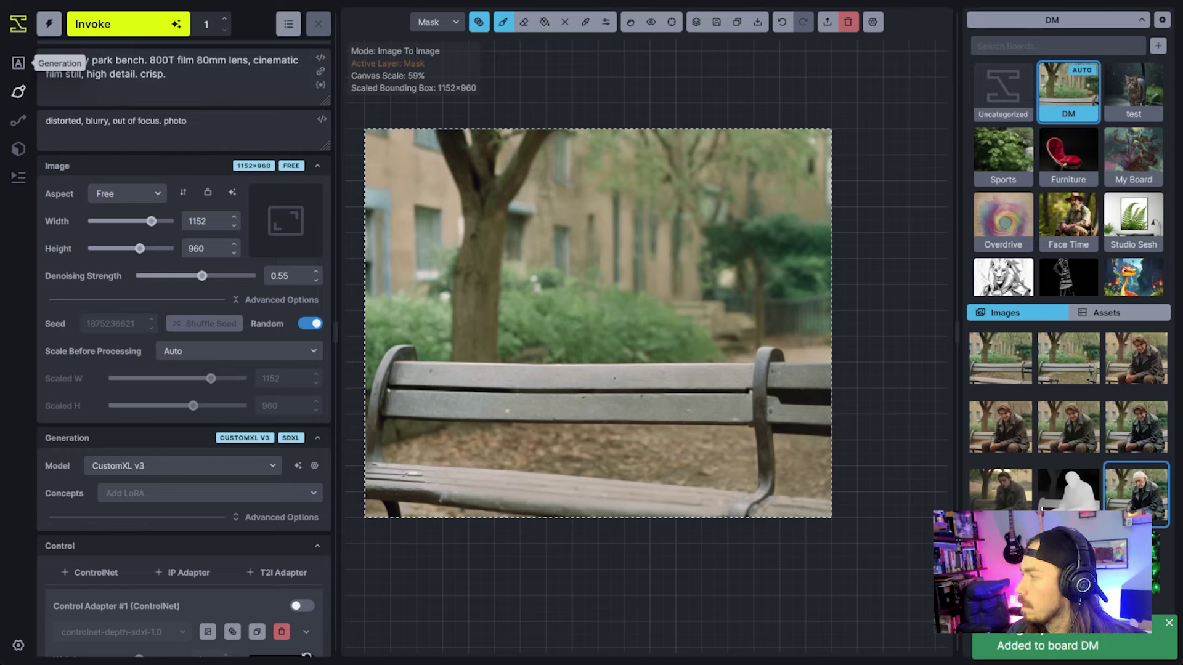
{"action": "left_click", "coordinate": [18, 62]}
{"action": "left_click", "coordinate": [1022, 378]}
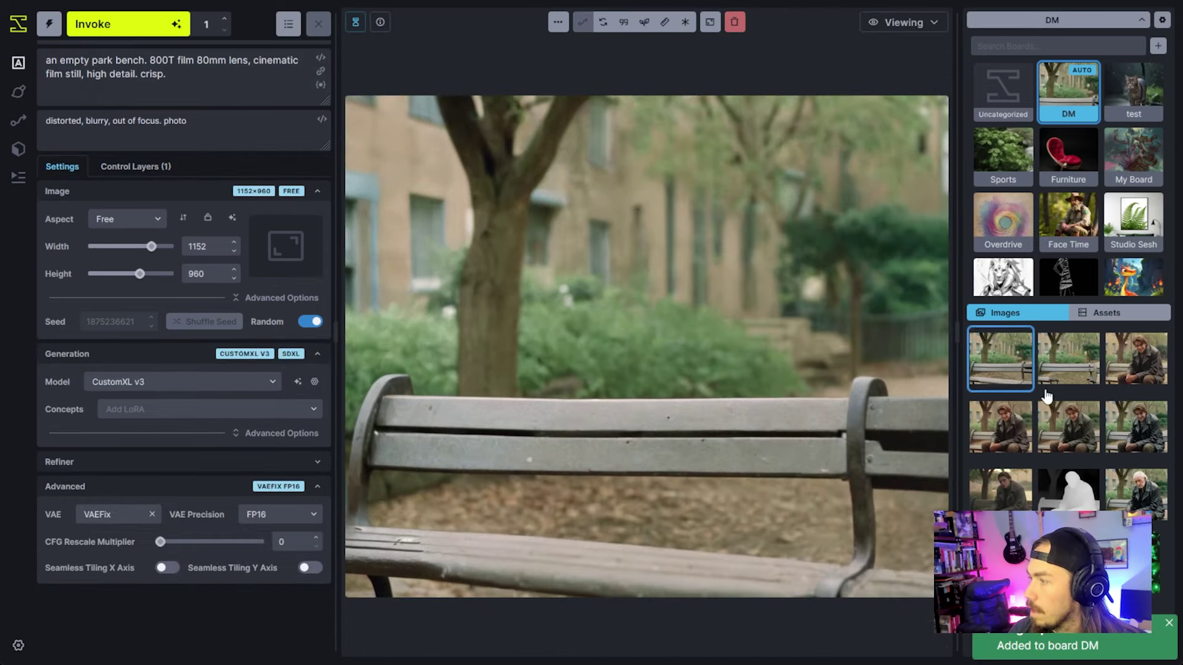
- Compare the original old man image, the young man variations and the first empty bench result in the gallery
{"action": "left_click", "coordinate": [1135, 485]}
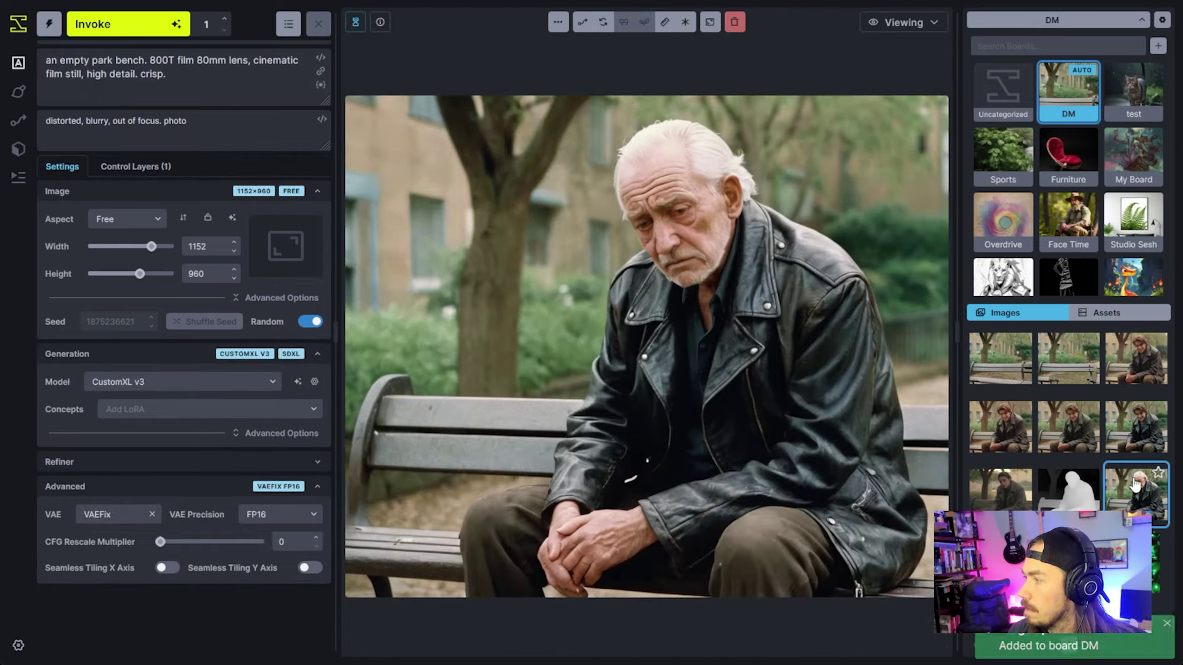
{"action": "left_click", "coordinate": [1018, 505]}
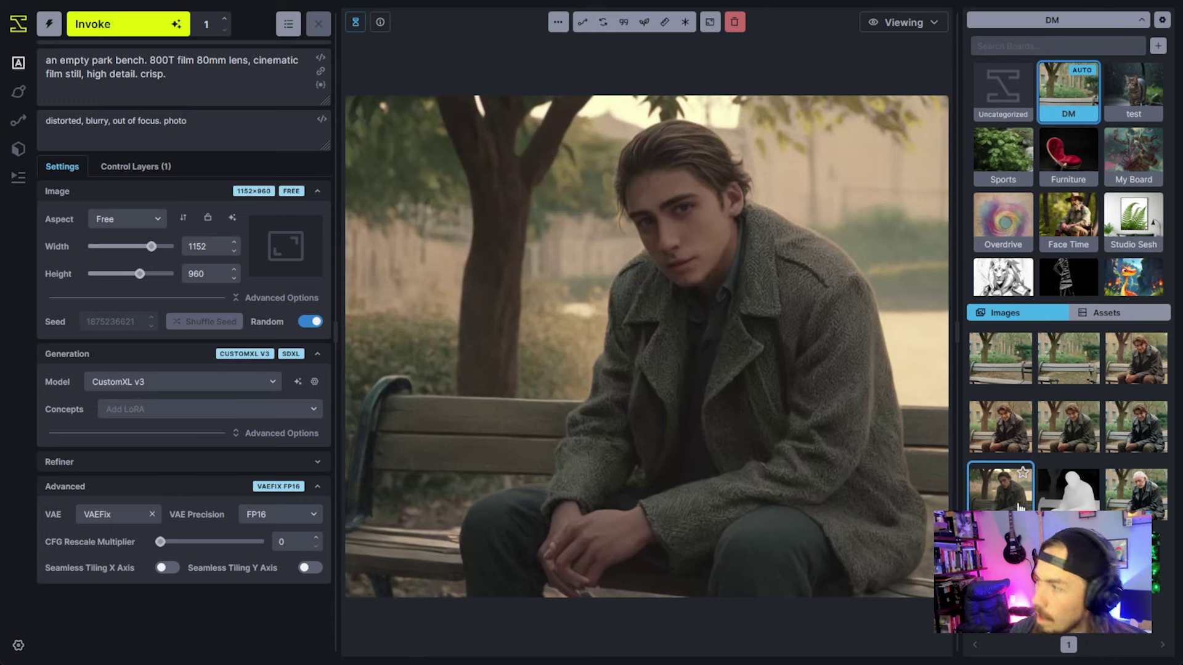
{"action": "left_click", "coordinate": [1077, 444]}
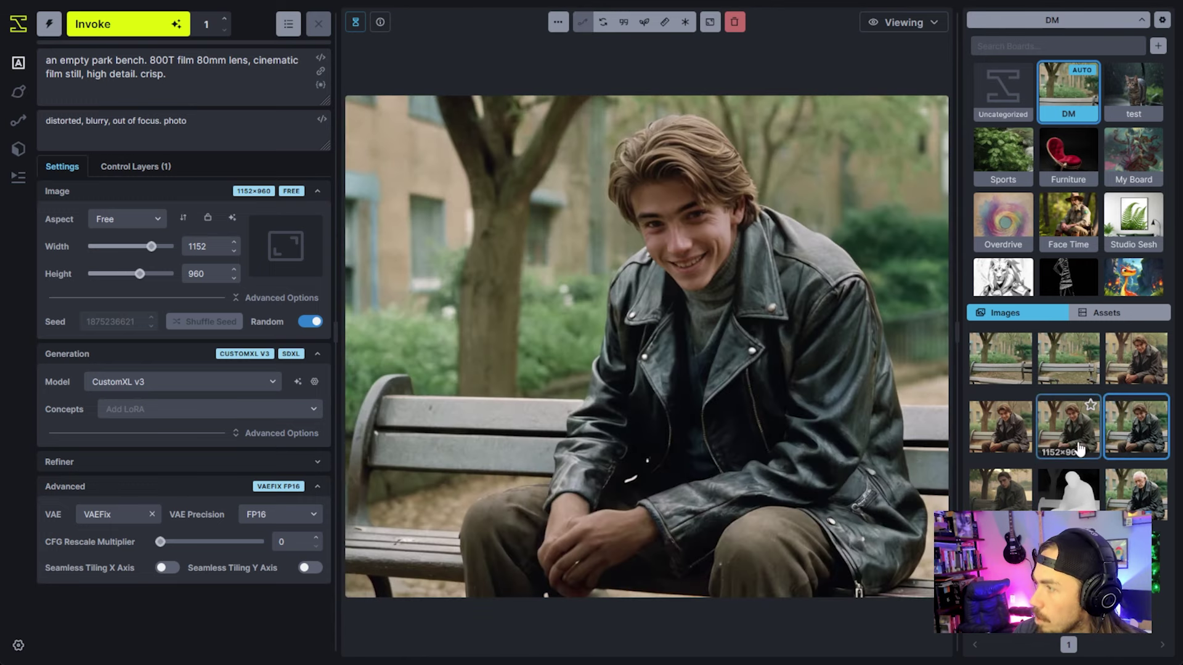
{"action": "left_click", "coordinate": [1136, 473]}
{"action": "left_click", "coordinate": [1139, 442]}
{"action": "left_click", "coordinate": [1141, 490]}
{"action": "left_click", "coordinate": [1139, 442]}
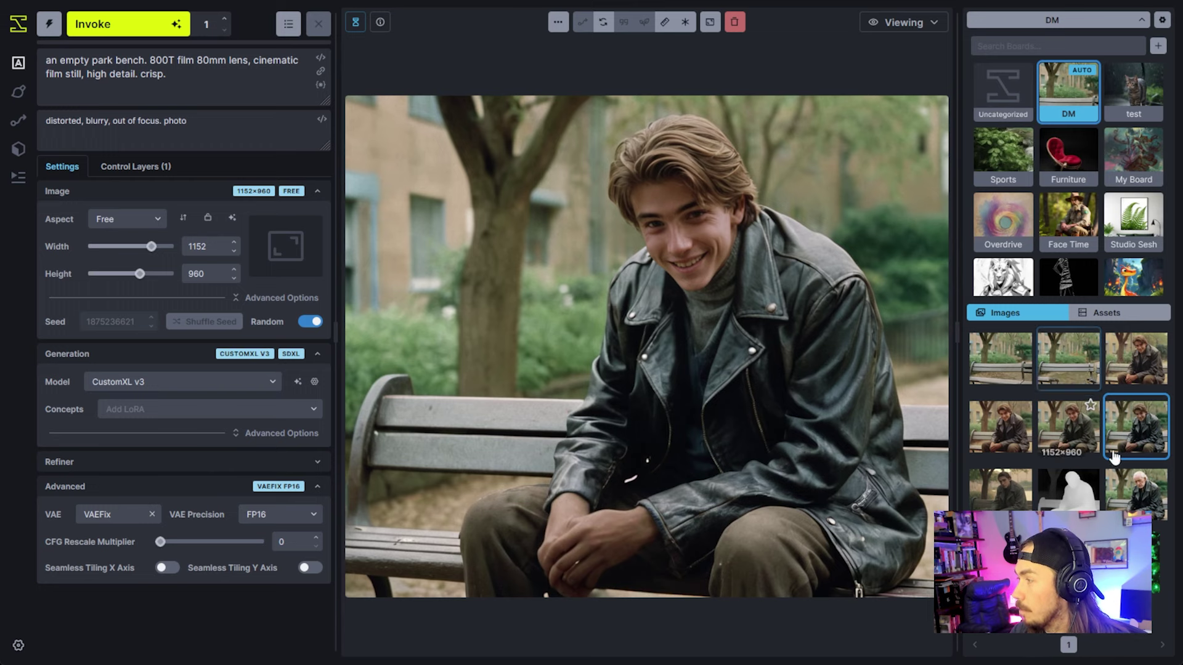
{"action": "left_click", "coordinate": [1136, 489]}
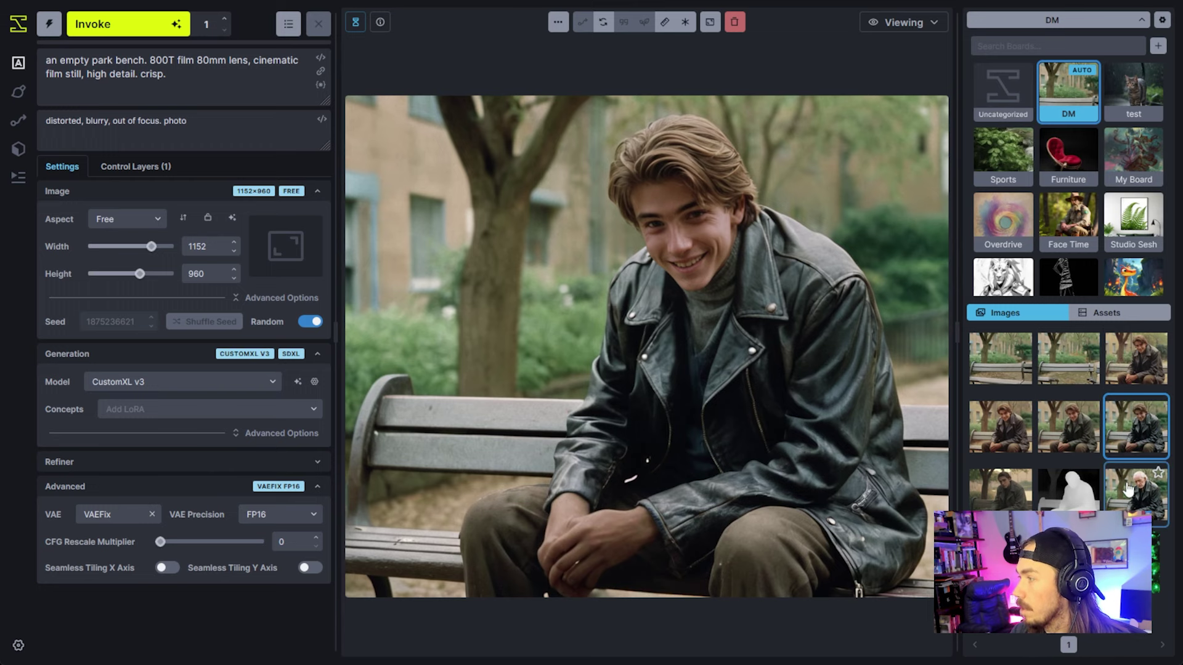
{"action": "left_click", "coordinate": [1078, 370]}
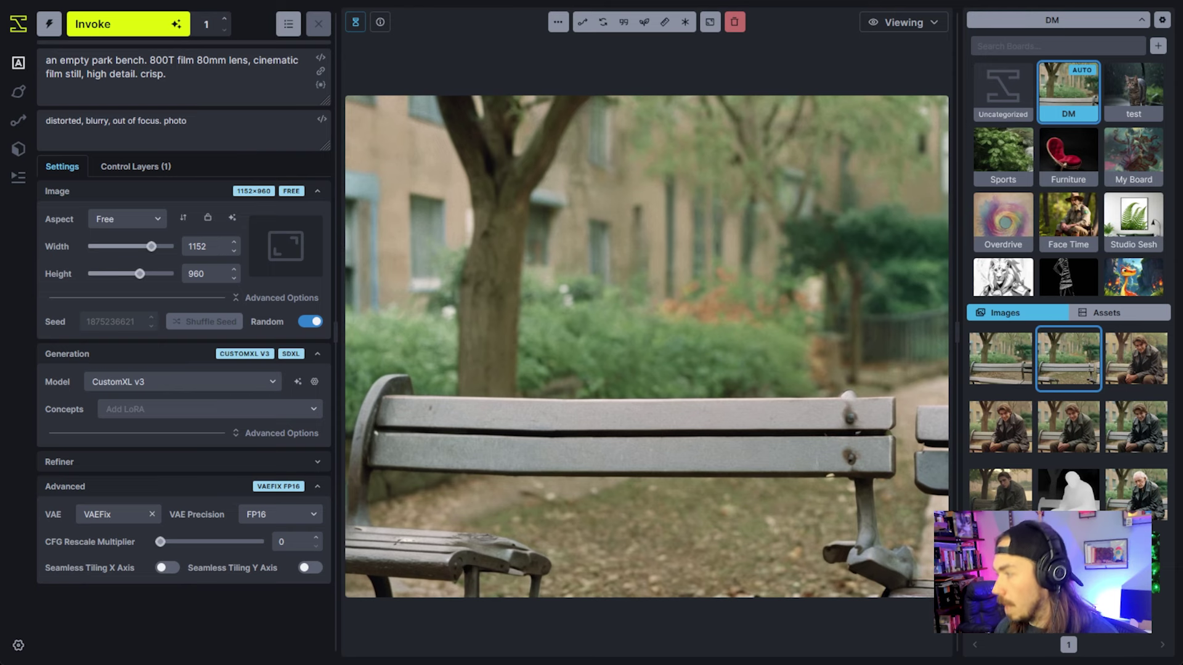
- Replace the tile control adapter's image with the green glowing marbles image from the gallery
{"action": "left_click", "coordinate": [1137, 562]}
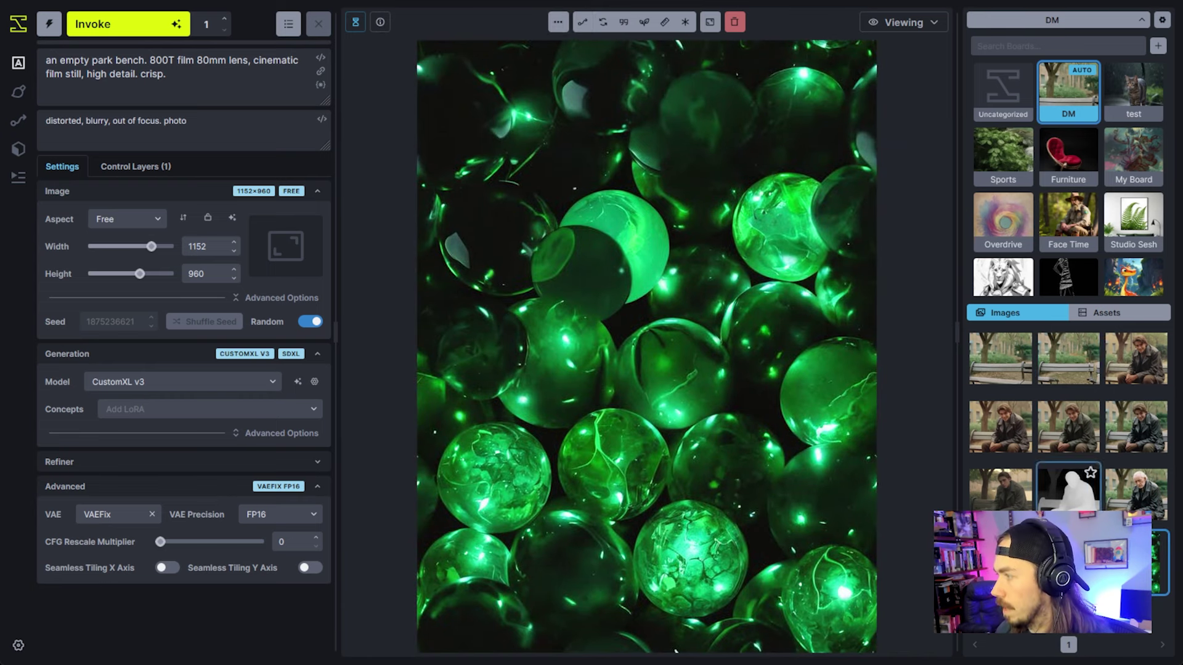
{"action": "left_click", "coordinate": [129, 172]}
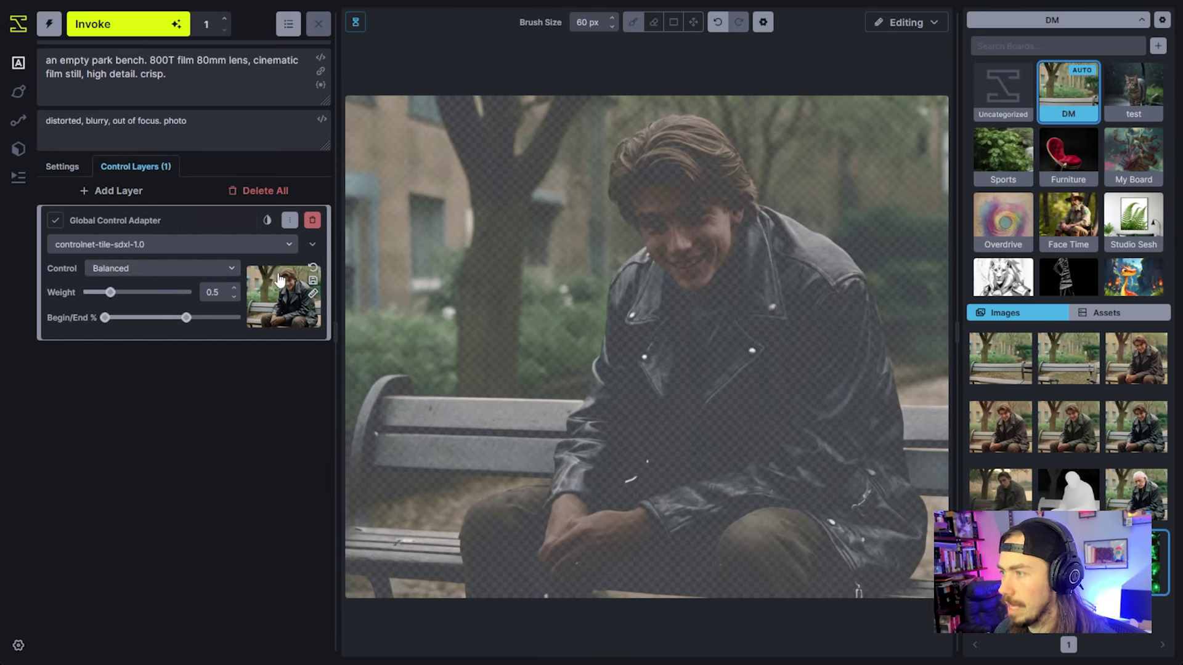
{"action": "left_click", "coordinate": [313, 268]}
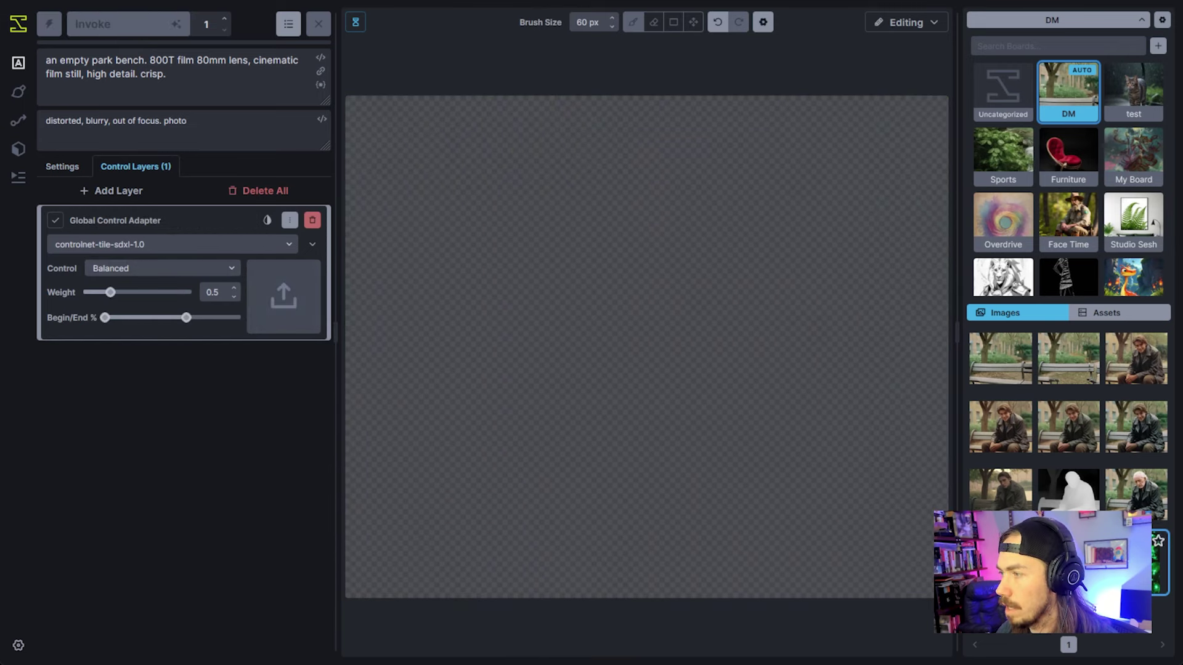
{"action": "left_click_drag", "start_coordinate": [1160, 562], "coordinate": [298, 296]}
{"action": "left_click", "coordinate": [314, 295]}
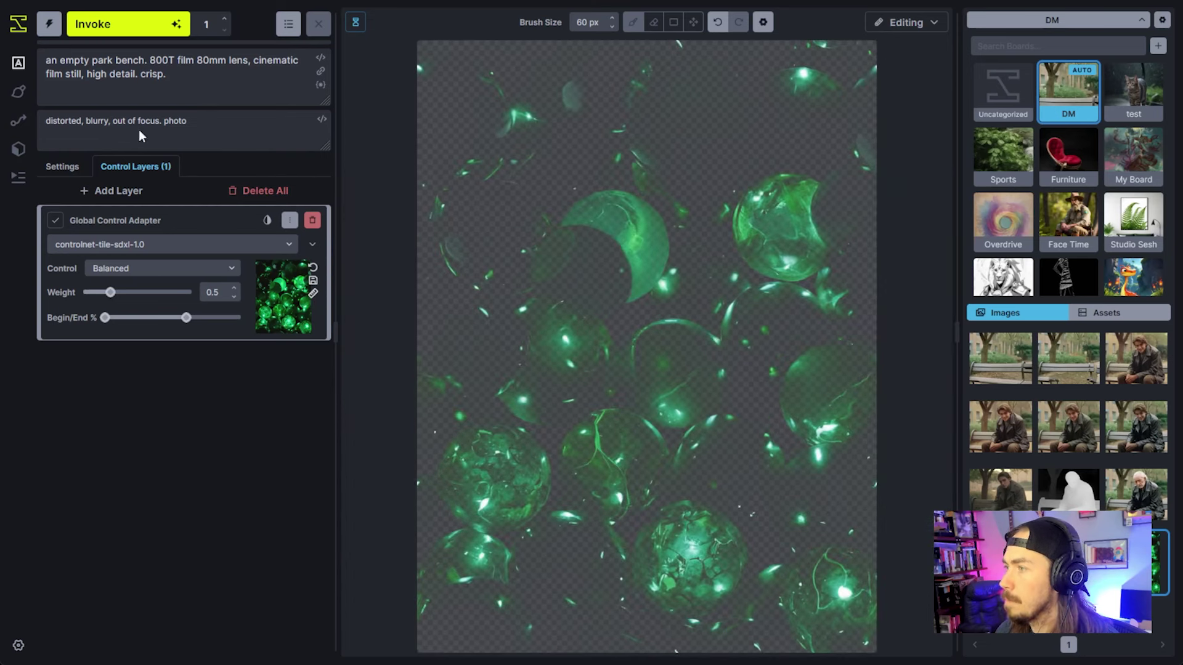
- Replace the positive prompt with "red marbles" and set the tile control adapter's weight to 1
{"action": "left_click", "coordinate": [183, 89]}
{"action": "key", "text": "ctrl+a"}
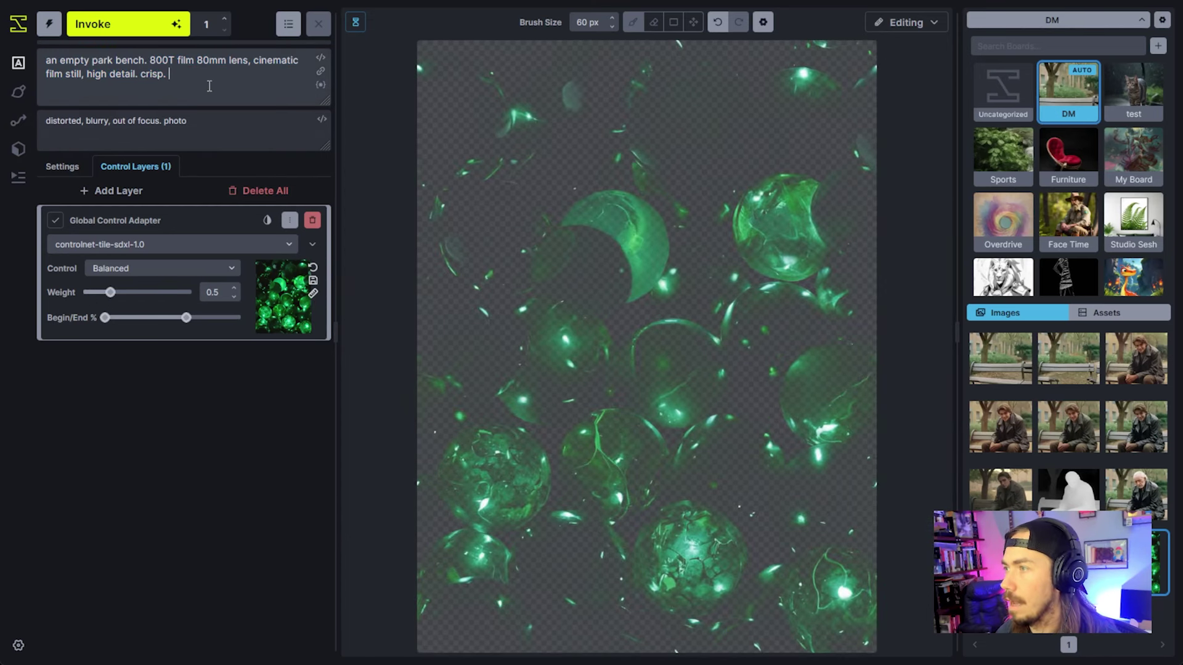
{"action": "type", "text": "red "}
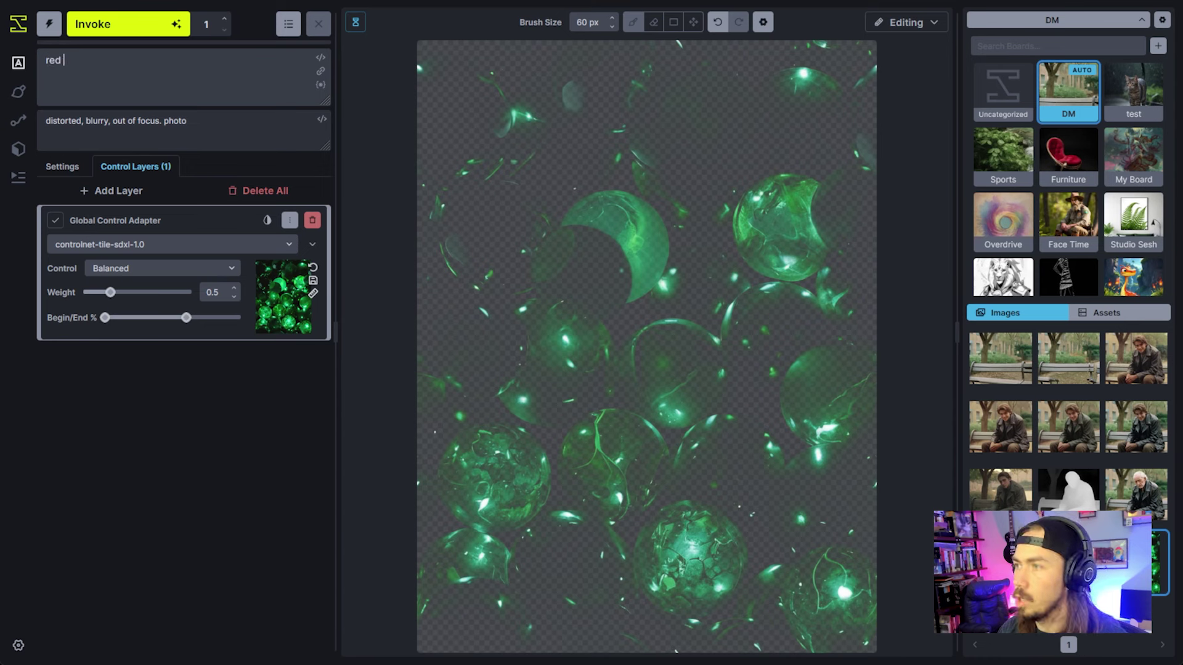
{"action": "type", "text": "marbles"}
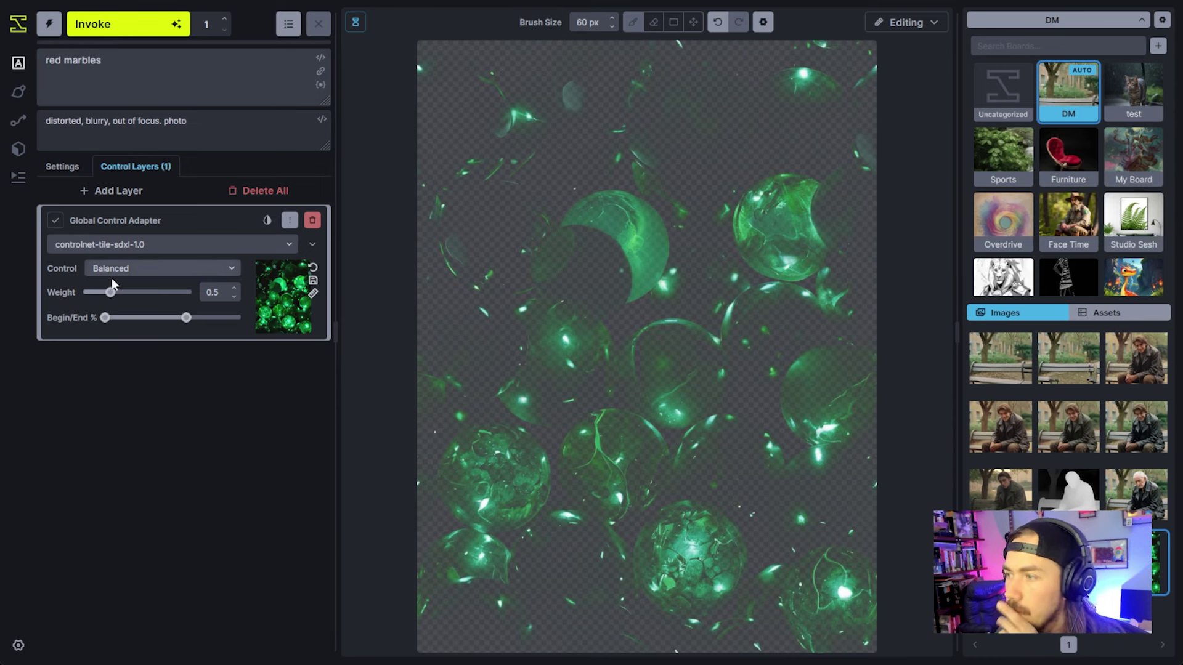
{"action": "left_click_drag", "start_coordinate": [110, 291], "coordinate": [137, 295]}
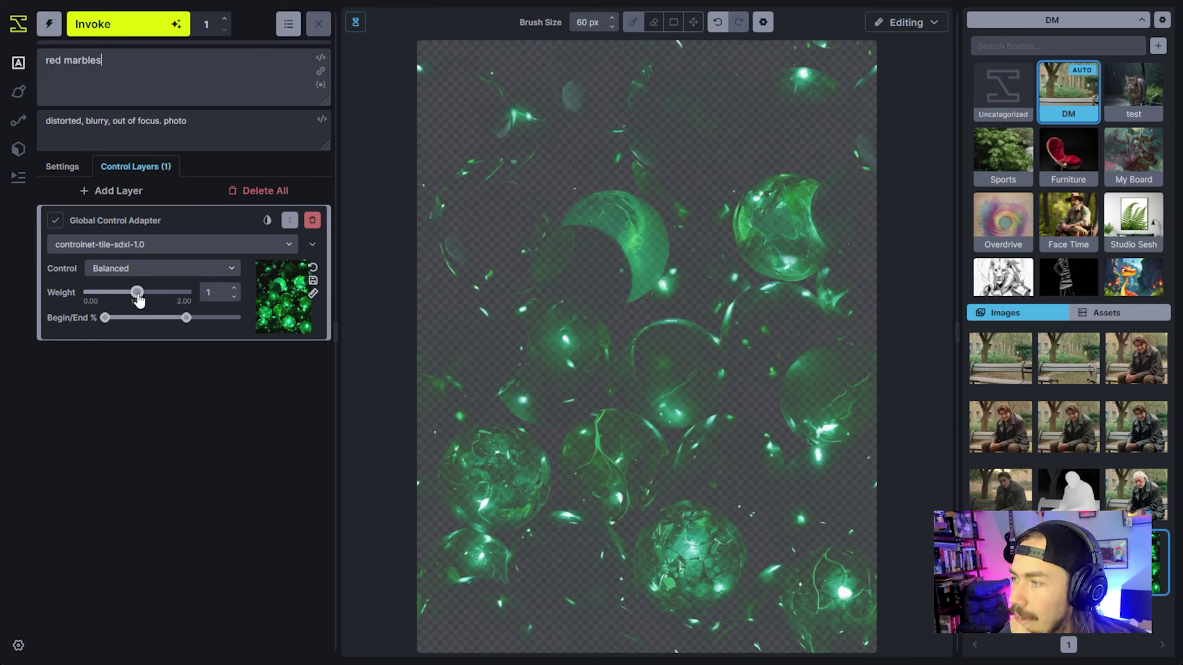
- Generate an image from the "red marbles" prompt, and again with the prompt strengthened to "red+++ marbles"
{"action": "left_click", "coordinate": [119, 34]}
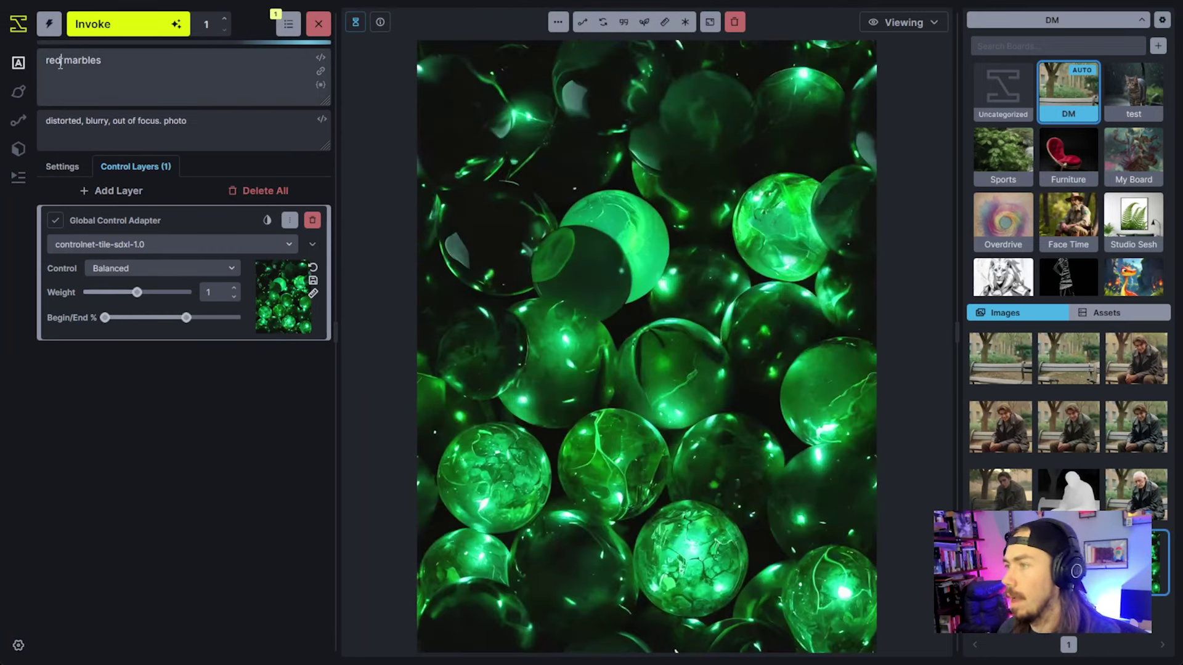
{"action": "left_click", "coordinate": [60, 64]}
{"action": "type", "text": "+++"}
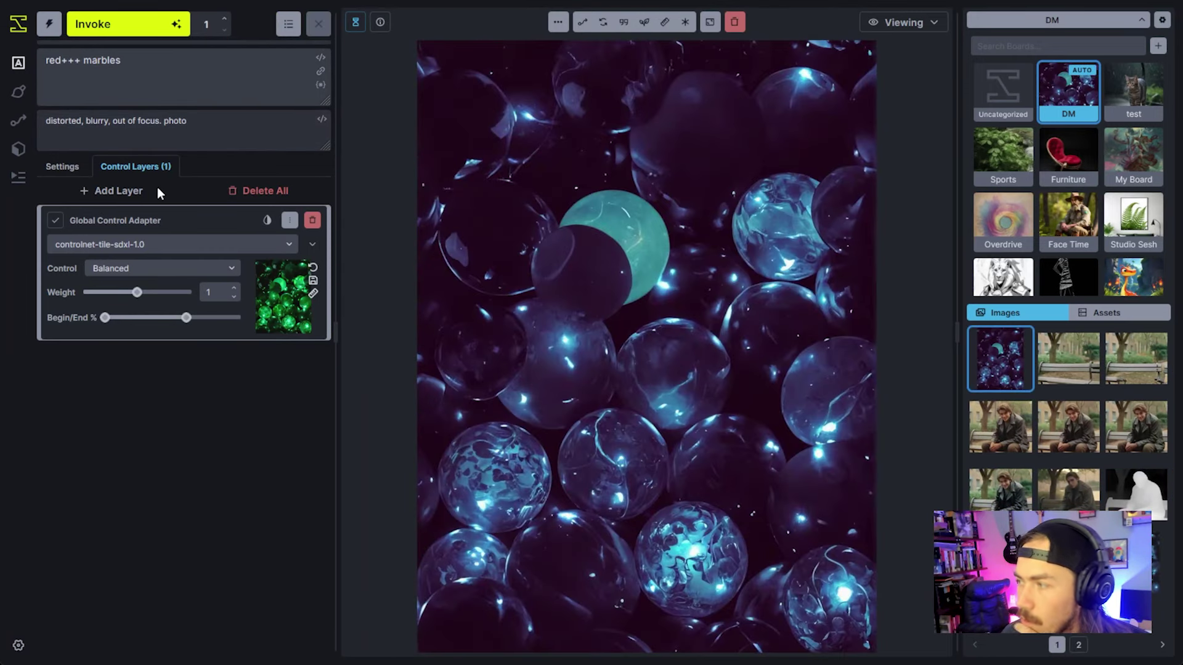
{"action": "left_click", "coordinate": [140, 37]}
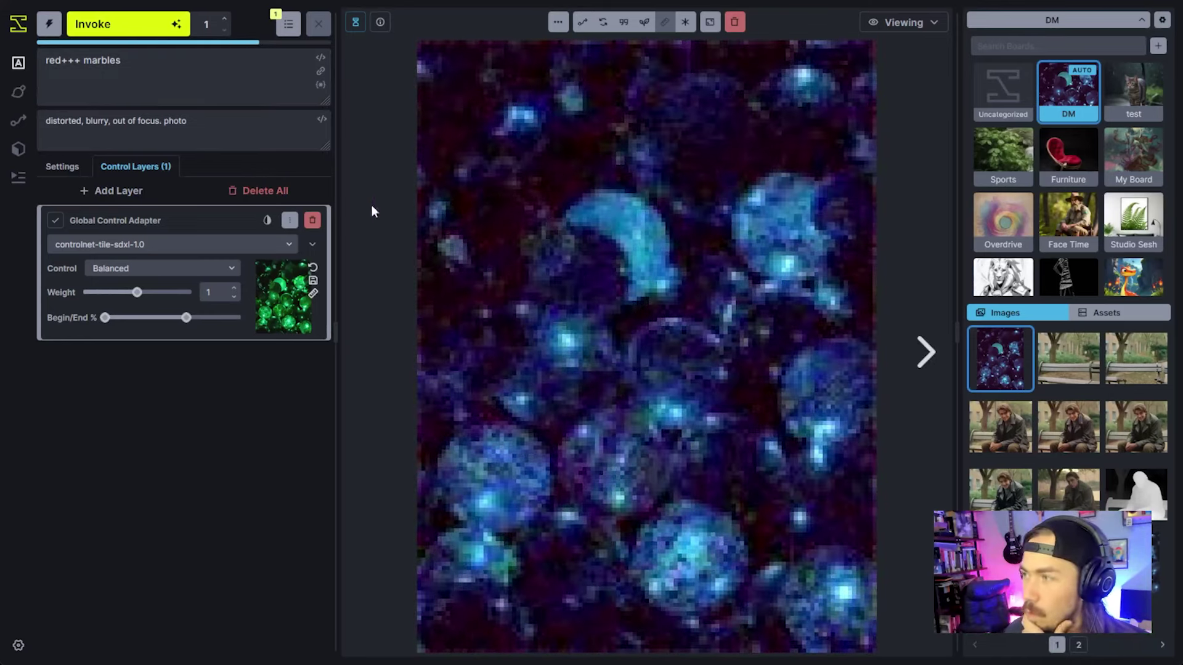
- Change the positive prompt to "green marbles" and generate another image with the tile control adapter
{"action": "left_click_drag", "start_coordinate": [46, 60], "coordinate": [83, 60]}
{"action": "type", "text": "green"}
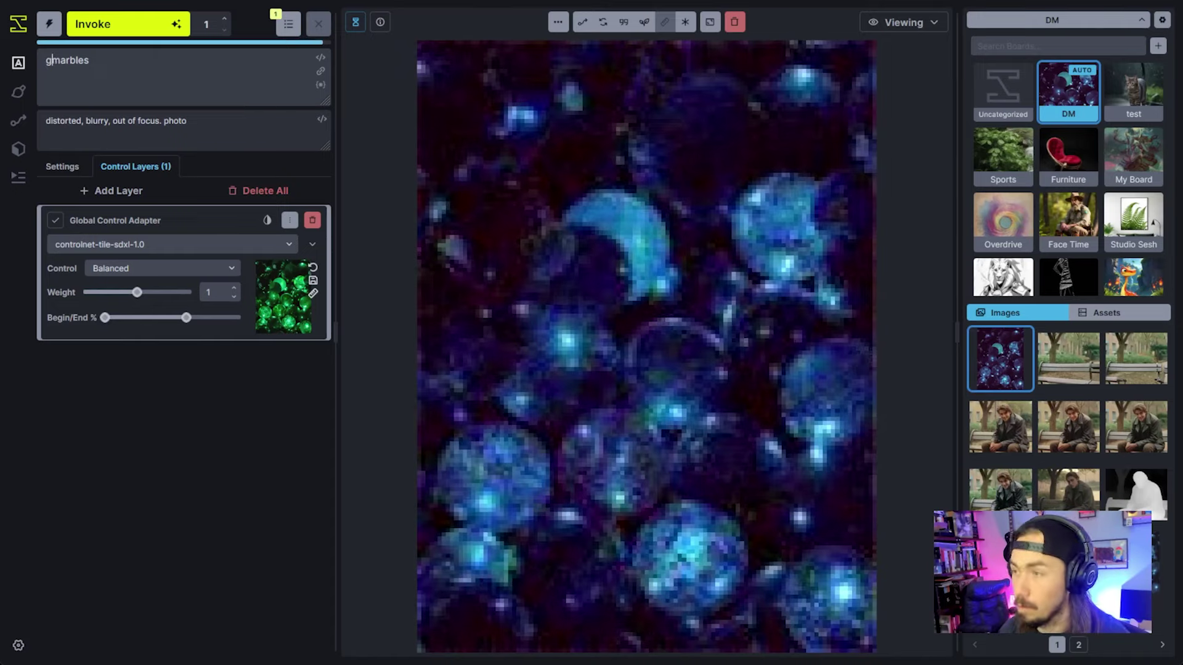
{"action": "left_click", "coordinate": [171, 22]}
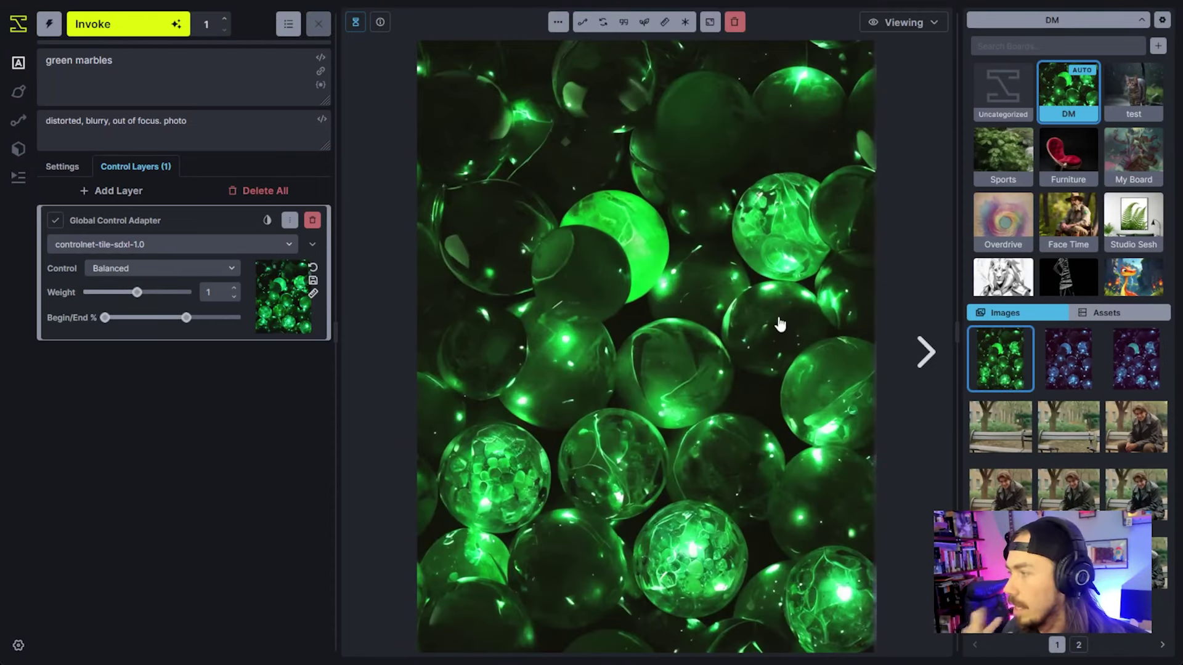
- Compare the new green marbles result with the dark blue marbles result using the comparison slider
{"action": "left_click", "coordinate": [1056, 375]}
{"action": "left_click", "coordinate": [1056, 373], "text": "alt"}
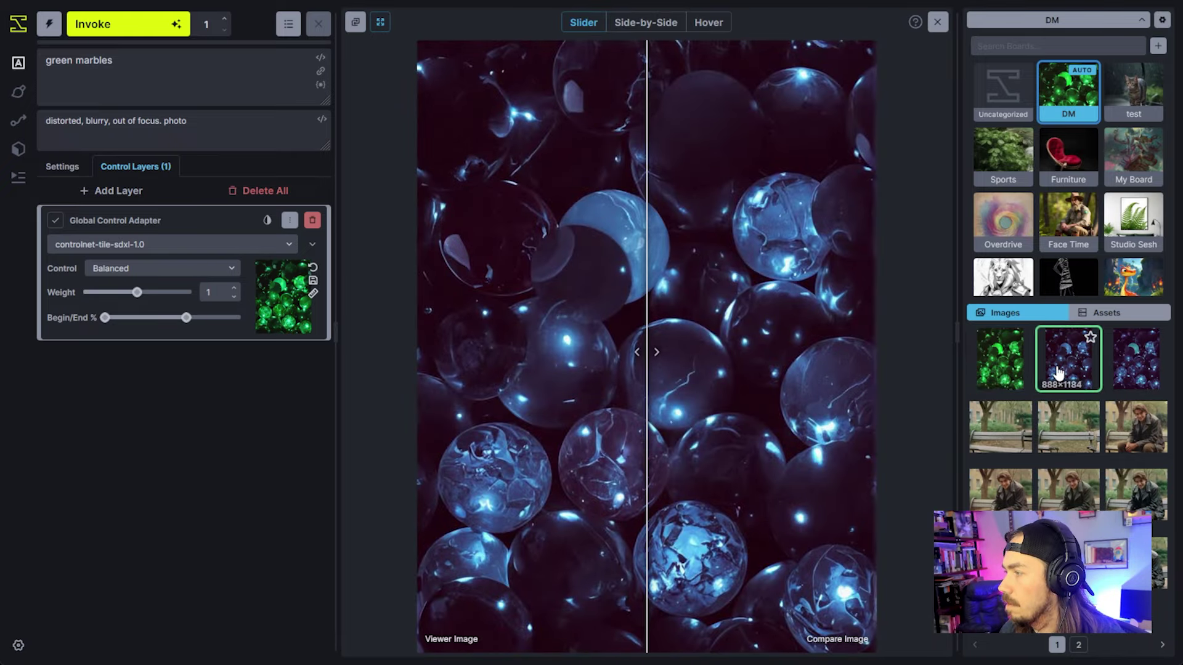
{"action": "left_click_drag", "start_coordinate": [644, 352], "coordinate": [834, 295]}
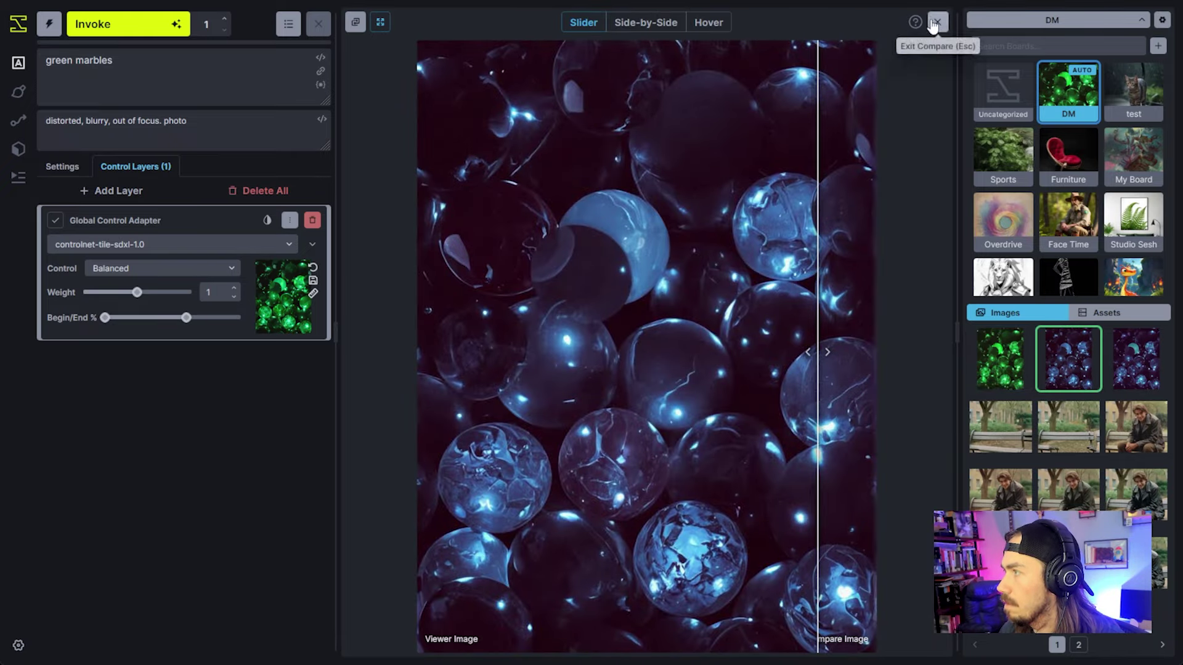
{"action": "left_click", "coordinate": [1021, 385]}
{"action": "left_click_drag", "start_coordinate": [800, 394], "coordinate": [698, 400]}
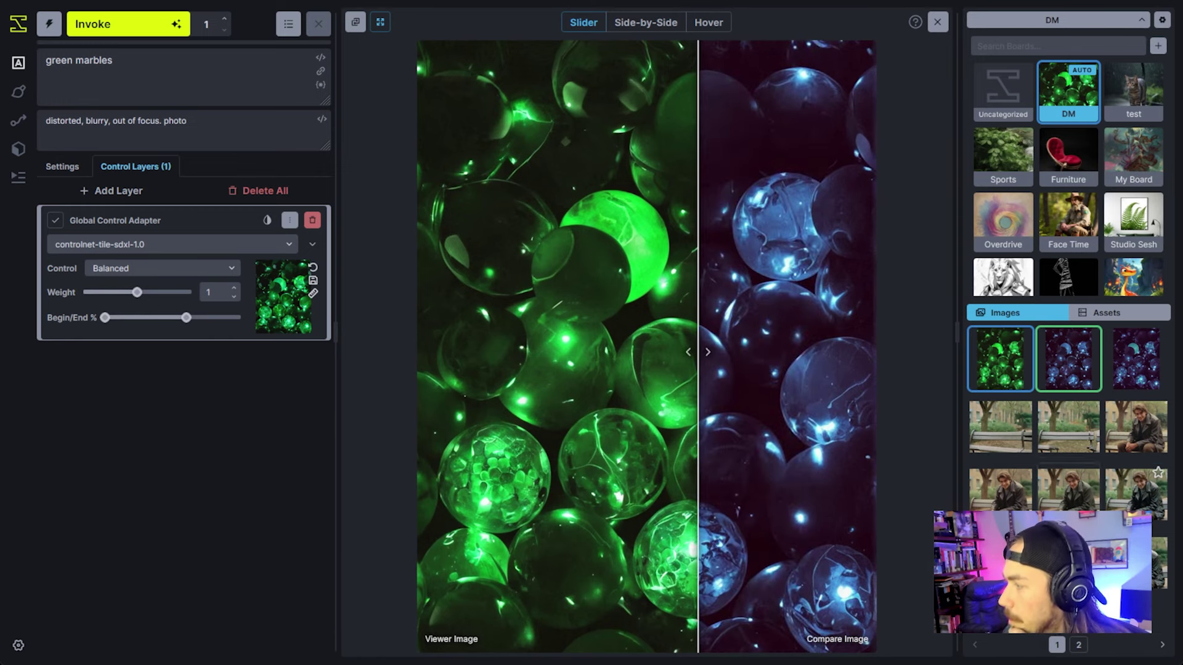
- Compare the original green glowing marbles image with the dark blue marbles result
{"action": "left_click", "coordinate": [1160, 645]}
{"action": "left_click", "coordinate": [1139, 370]}
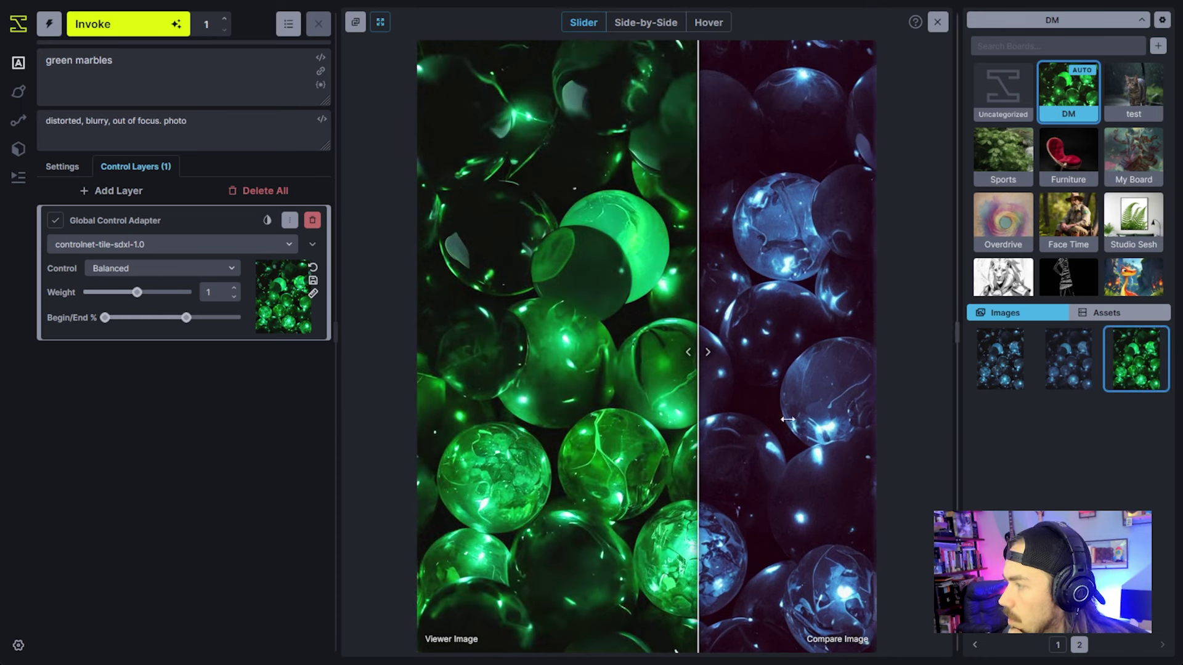
{"action": "left_click_drag", "start_coordinate": [721, 406], "coordinate": [566, 409]}
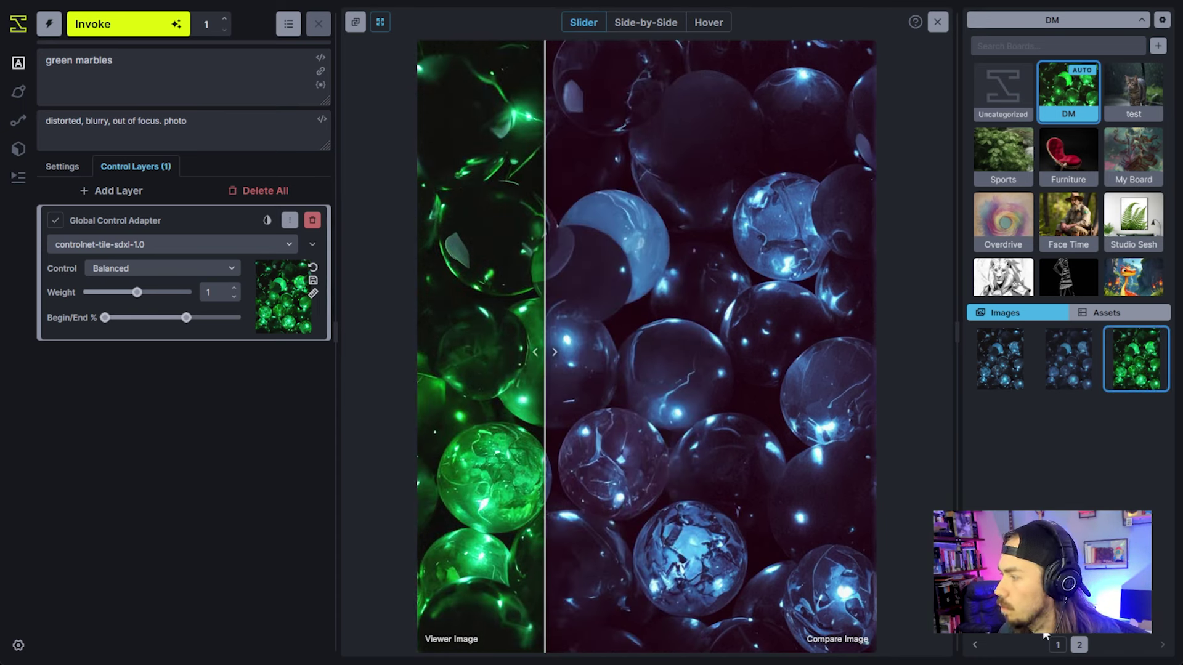
{"action": "left_click", "coordinate": [1057, 646]}
{"action": "left_click_drag", "start_coordinate": [555, 407], "coordinate": [630, 370]}
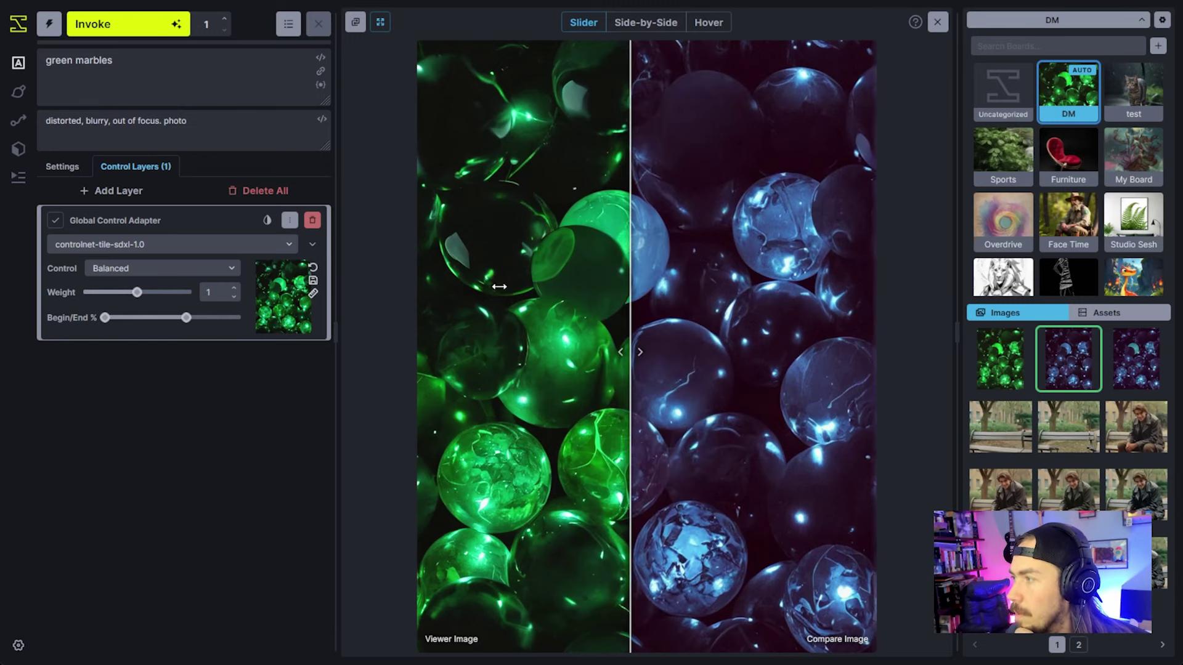
{"action": "mouse_move", "coordinate": [634, 314]}
{"action": "left_mouse_down"}
{"action": "mouse_move", "coordinate": [462, 317]}
{"action": "mouse_move", "coordinate": [645, 319]}
{"action": "left_mouse_up"}
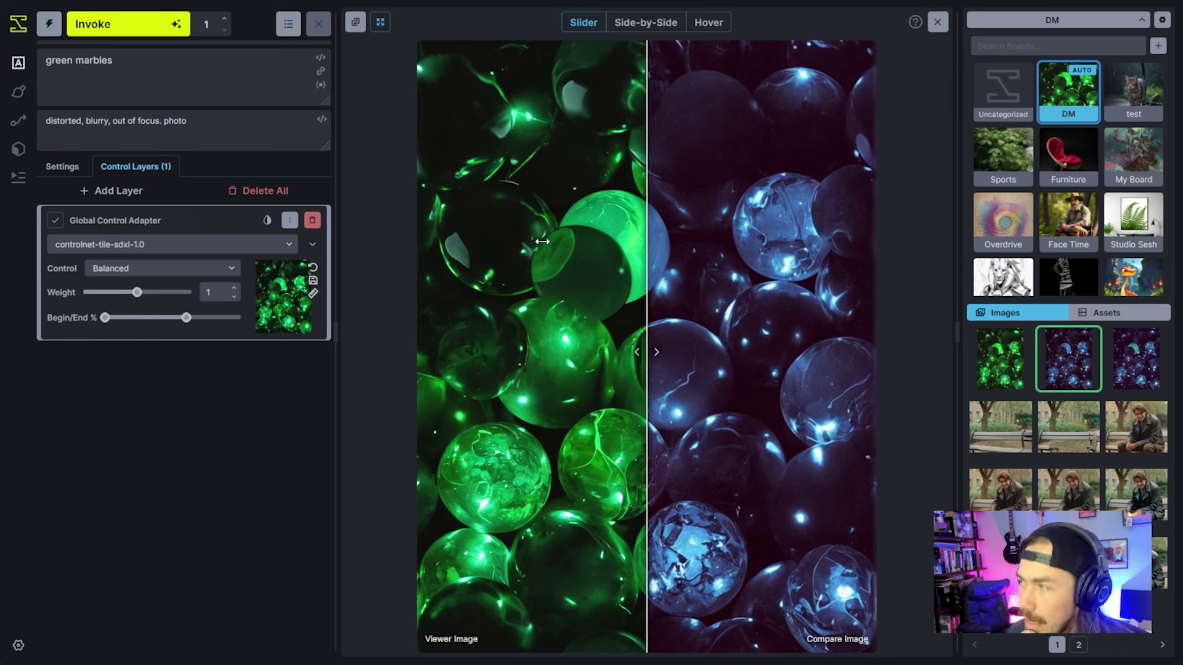
{"action": "left_click_drag", "start_coordinate": [646, 247], "coordinate": [654, 321]}
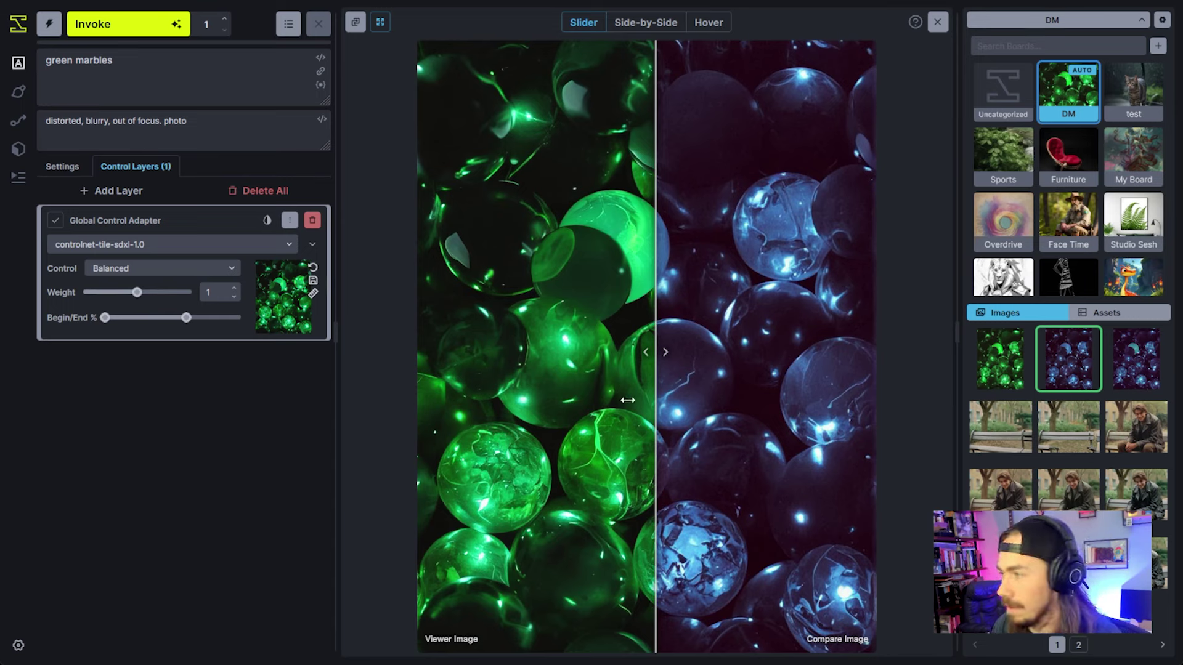
{"action": "left_click_drag", "start_coordinate": [656, 352], "coordinate": [681, 352]}
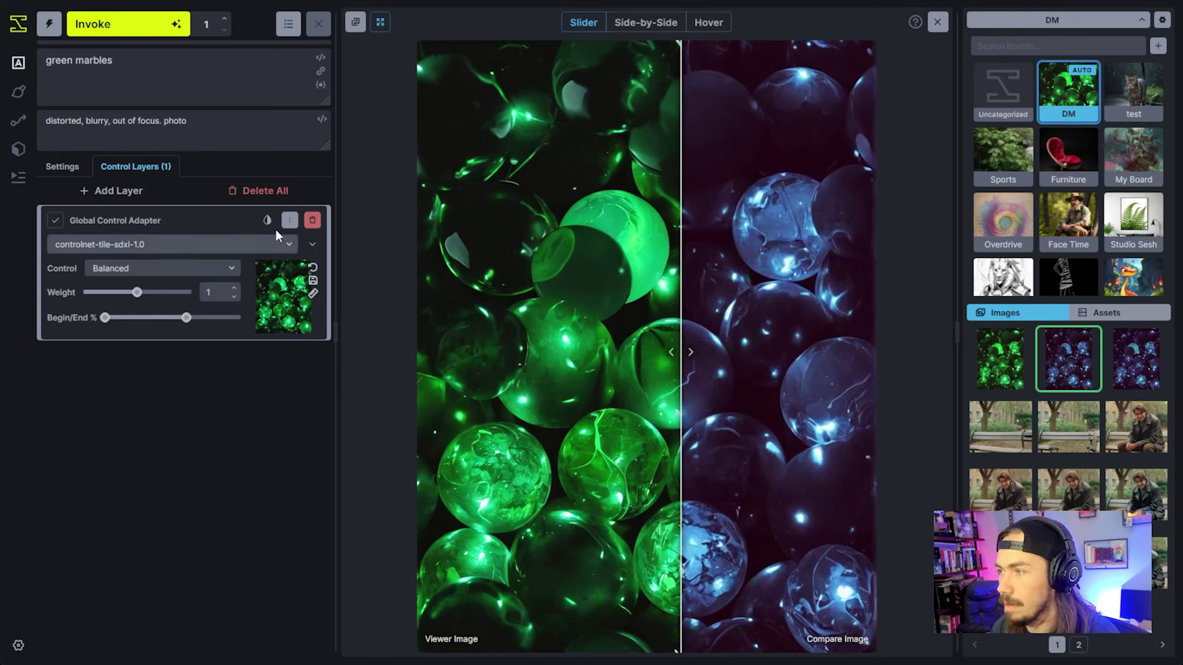
- Replace the tile control adapter with a Global IP Adapter layer using model ip_adapter_sdxl_vit_h and method Composition Only (Beta)
{"action": "left_click", "coordinate": [312, 221]}
{"action": "left_click", "coordinate": [166, 191]}
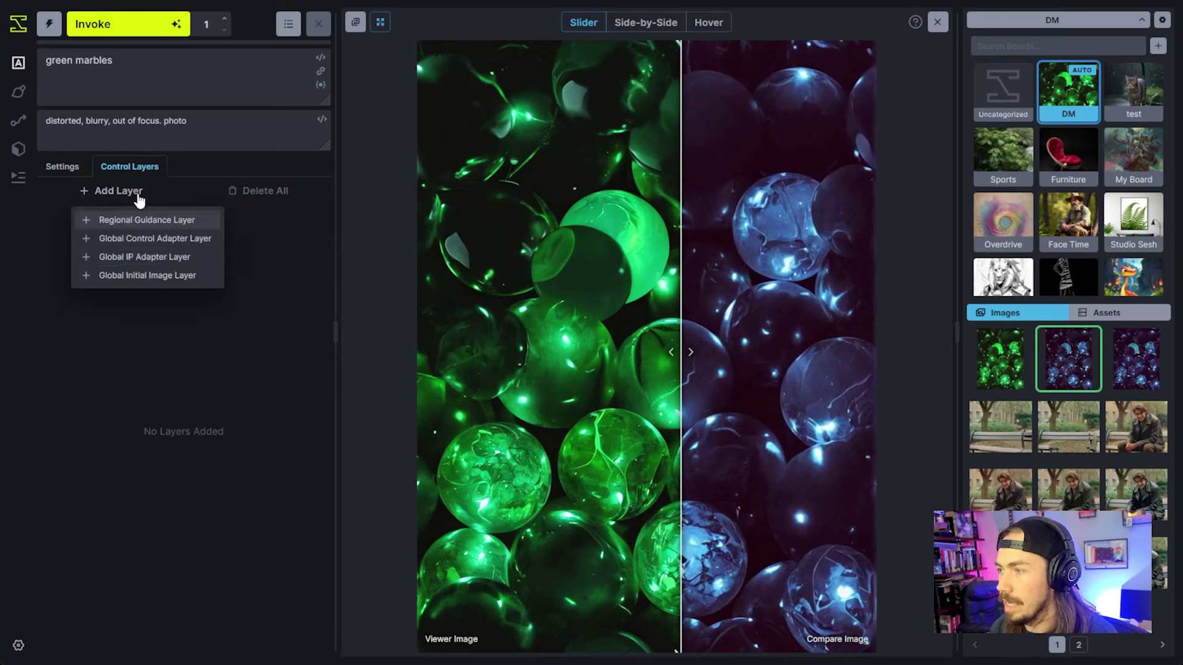
{"action": "left_click", "coordinate": [176, 255]}
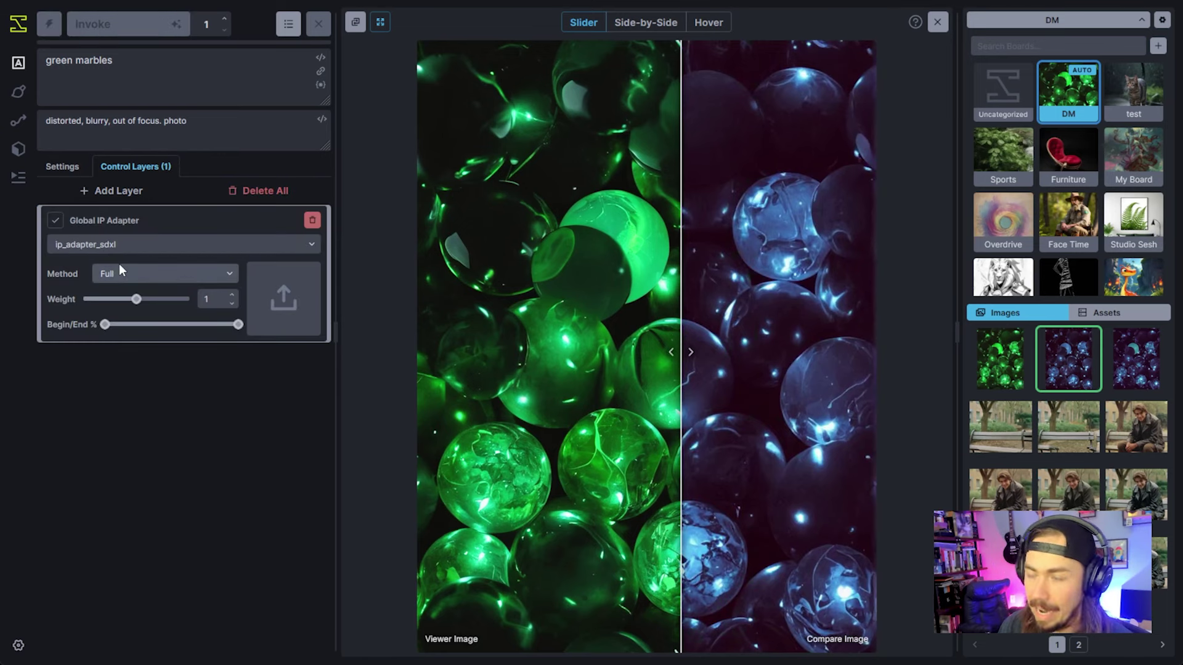
{"action": "left_click", "coordinate": [131, 245]}
{"action": "left_click", "coordinate": [139, 305]}
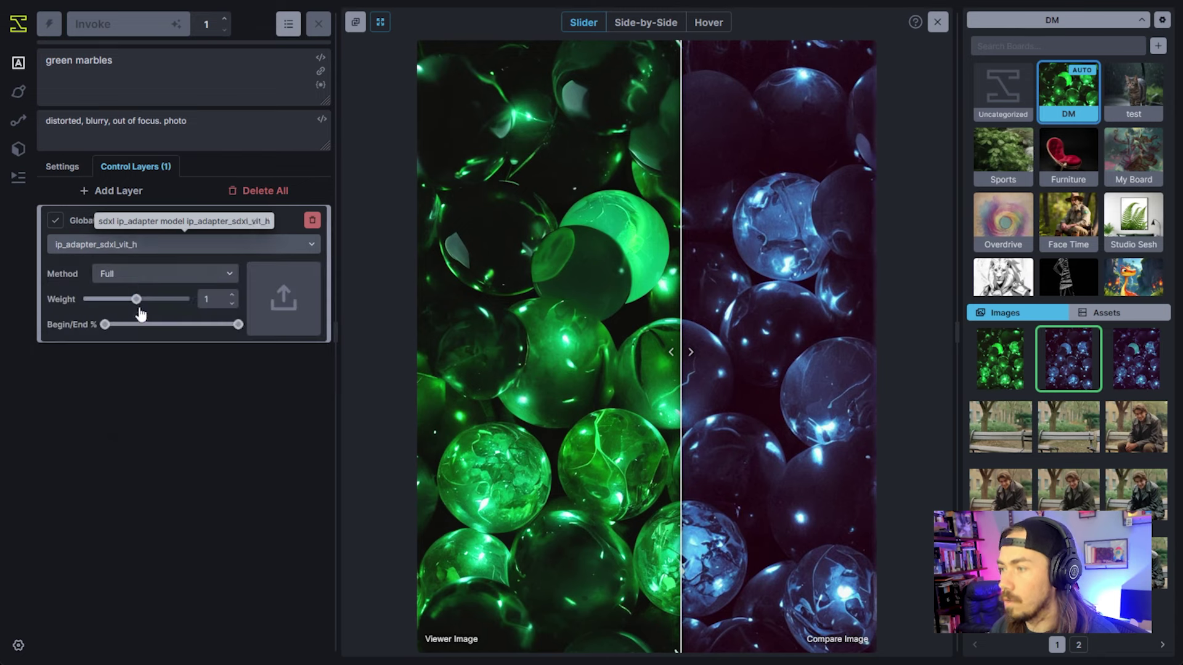
{"action": "left_click", "coordinate": [154, 274]}
{"action": "left_click", "coordinate": [154, 333]}
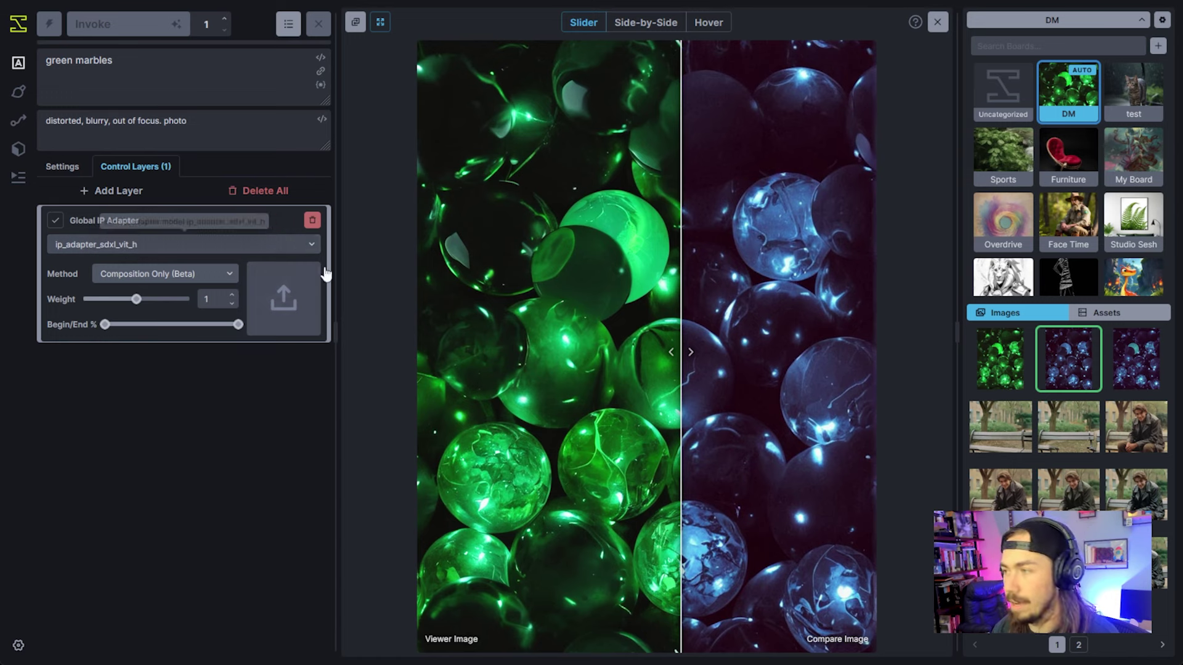
- Exit the comparison, assign the newest green marbles result as the IP adapter's image, and generate an image
{"action": "left_click", "coordinate": [1000, 359]}
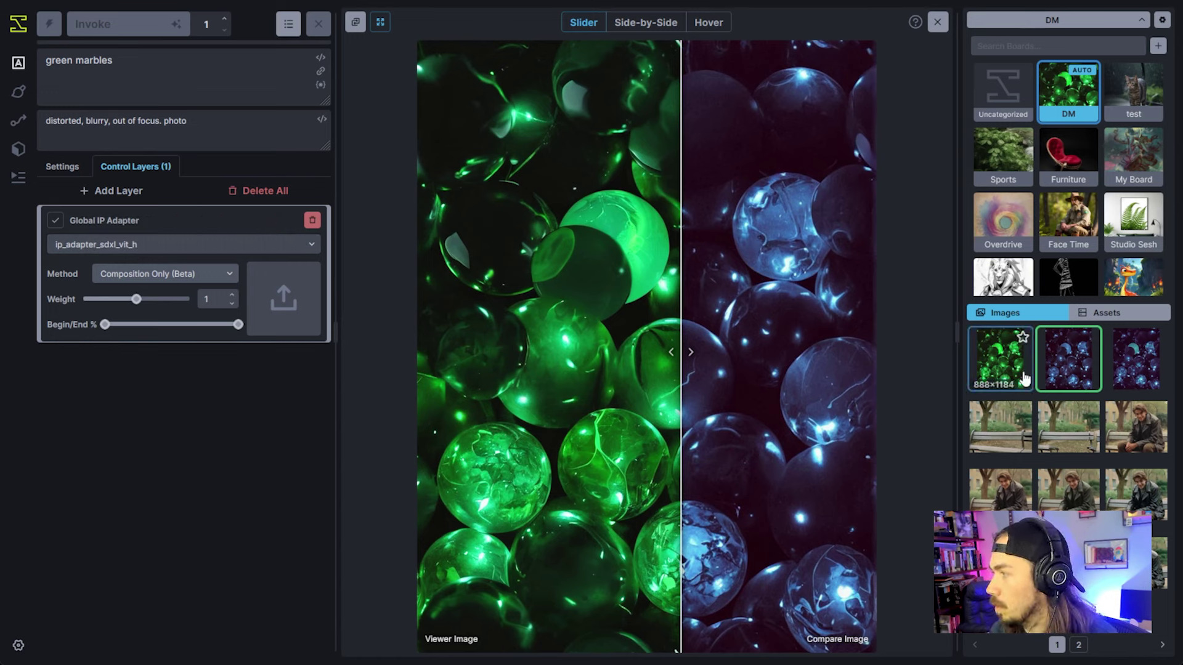
{"action": "left_click", "coordinate": [937, 22]}
{"action": "left_click_drag", "start_coordinate": [1000, 359], "coordinate": [274, 289]}
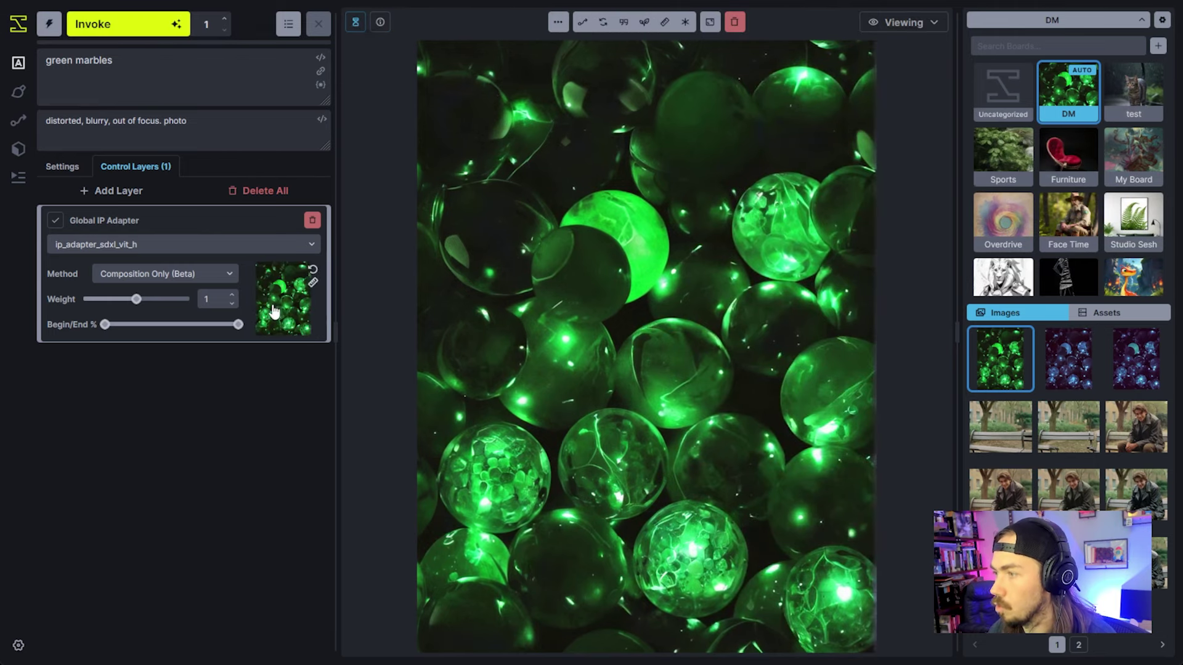
{"action": "left_click", "coordinate": [136, 30]}
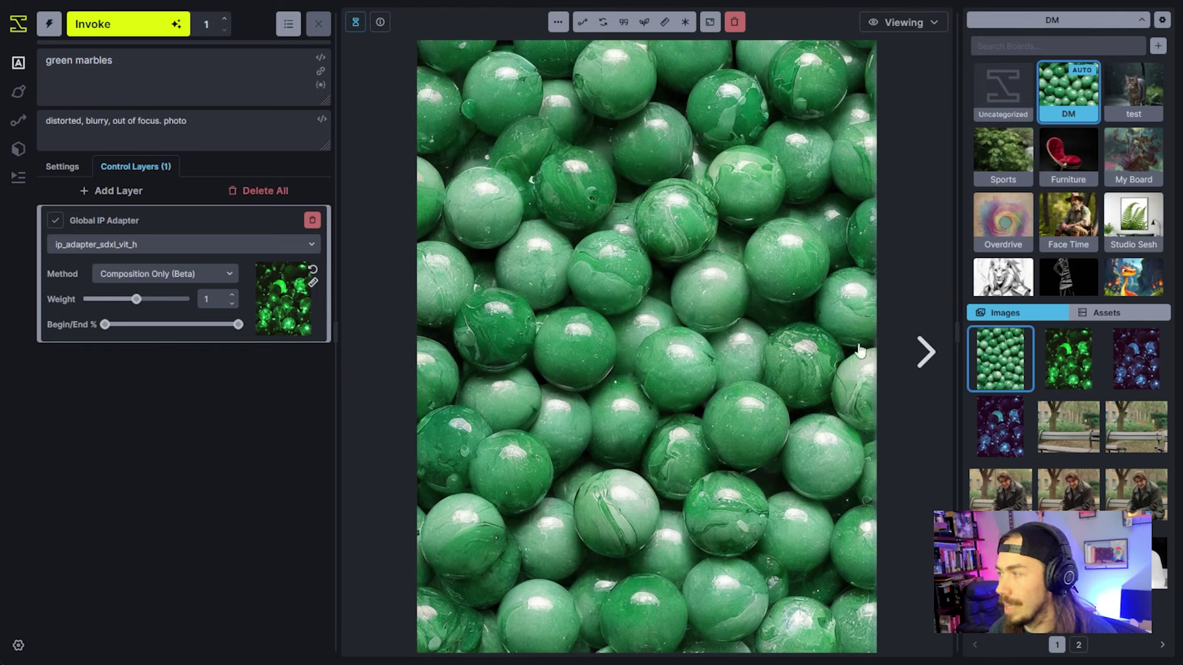
- Compare the IP adapter's opaque green marbles result with the glowing green marbles result from the tile ControlNet
{"action": "left_click", "coordinate": [1069, 359], "text": "alt"}
{"action": "left_click_drag", "start_coordinate": [634, 377], "coordinate": [888, 374]}
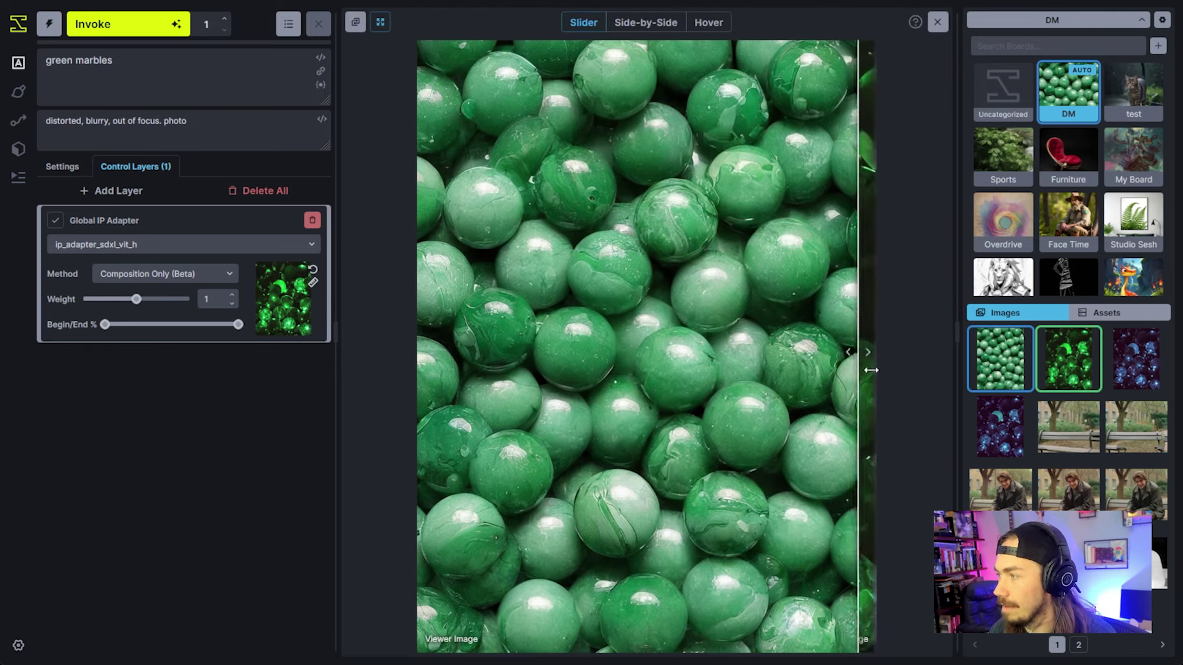
{"action": "left_click", "coordinate": [682, 383]}
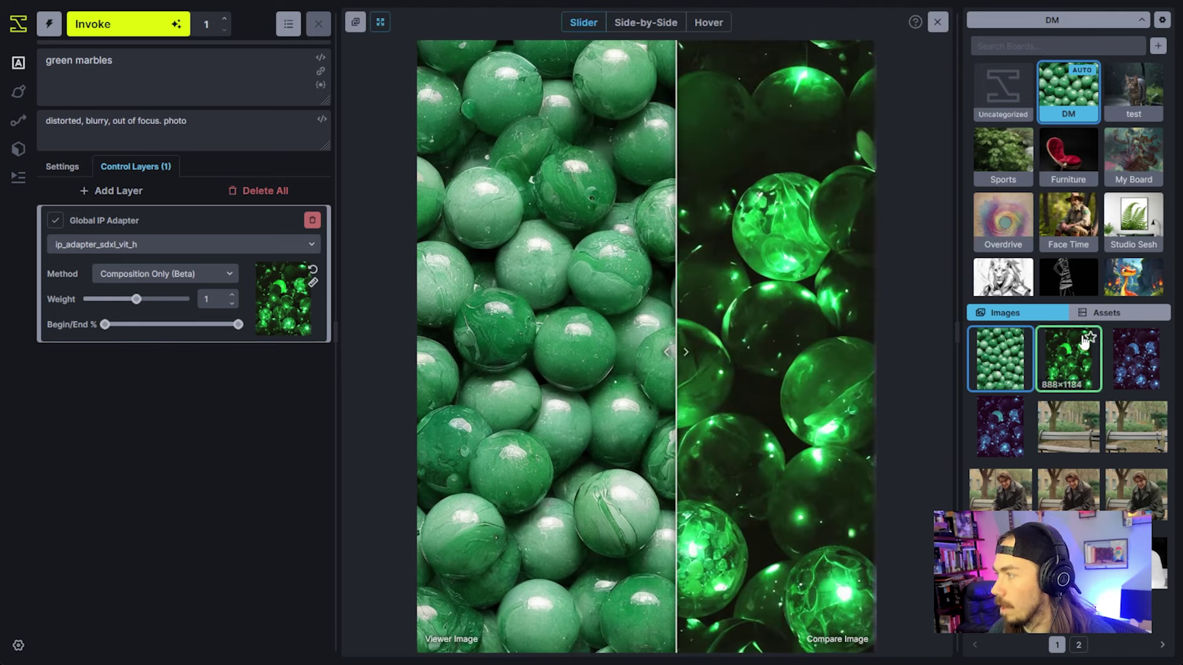
{"action": "left_click", "coordinate": [1097, 314]}
{"action": "left_click", "coordinate": [1027, 315]}
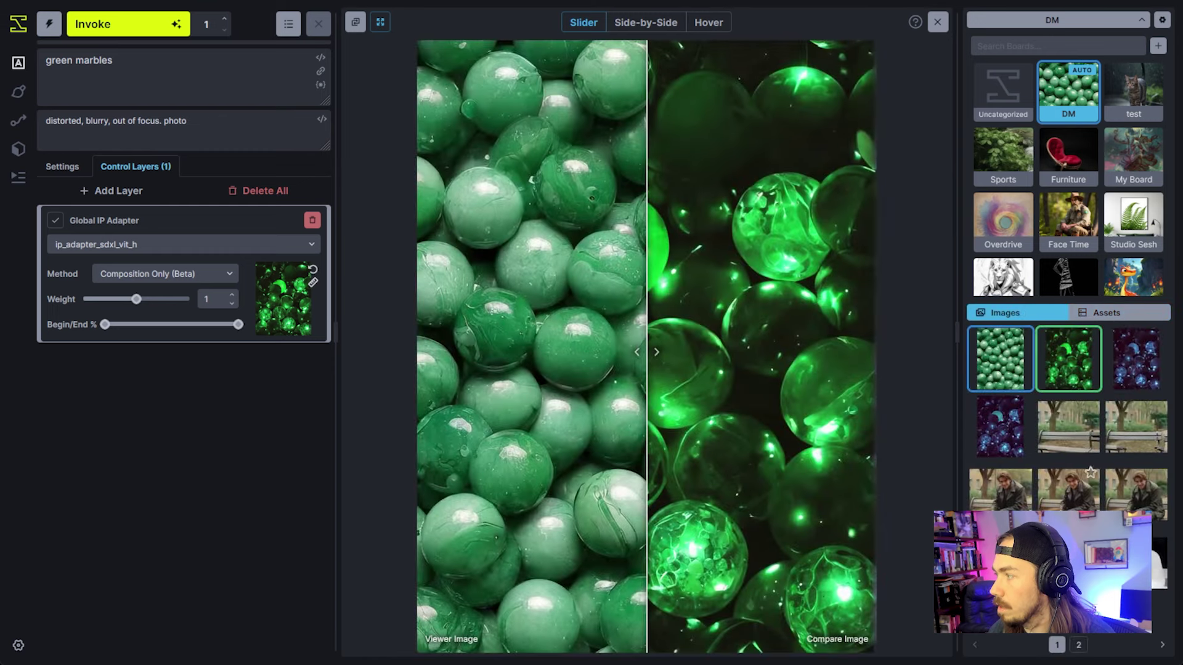
- Compare the tile ControlNet's green marbles result with the original green glowing marbles image
{"action": "left_click", "coordinate": [1012, 436]}
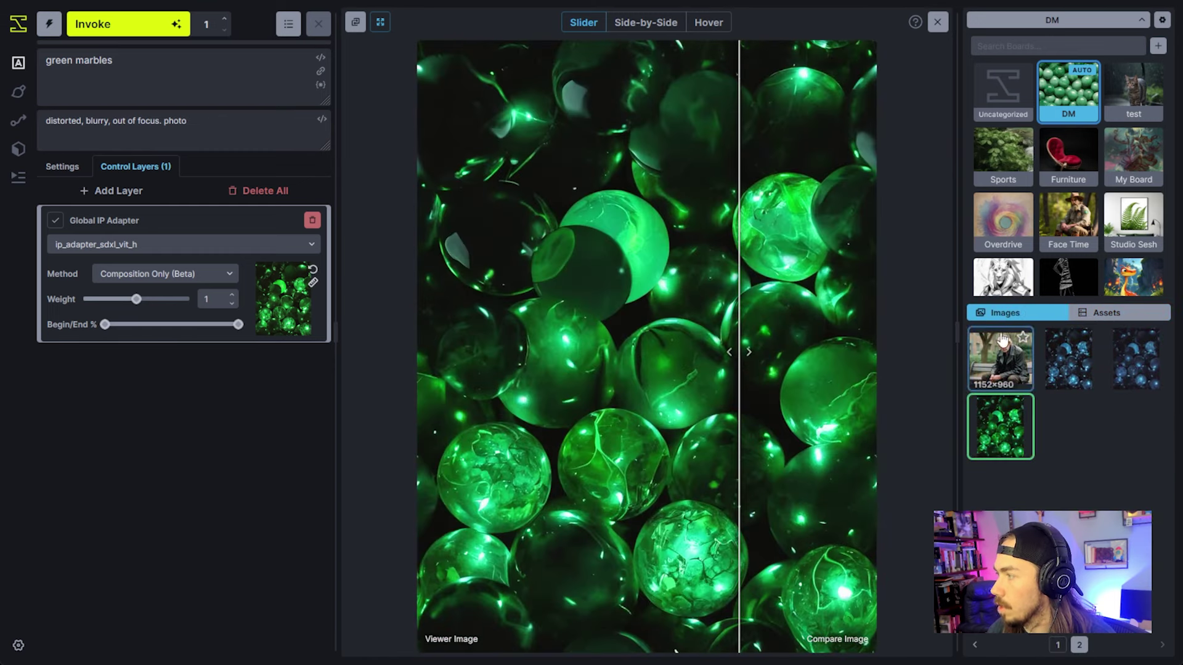
{"action": "left_click", "coordinate": [1056, 644]}
{"action": "left_click", "coordinate": [1068, 359]}
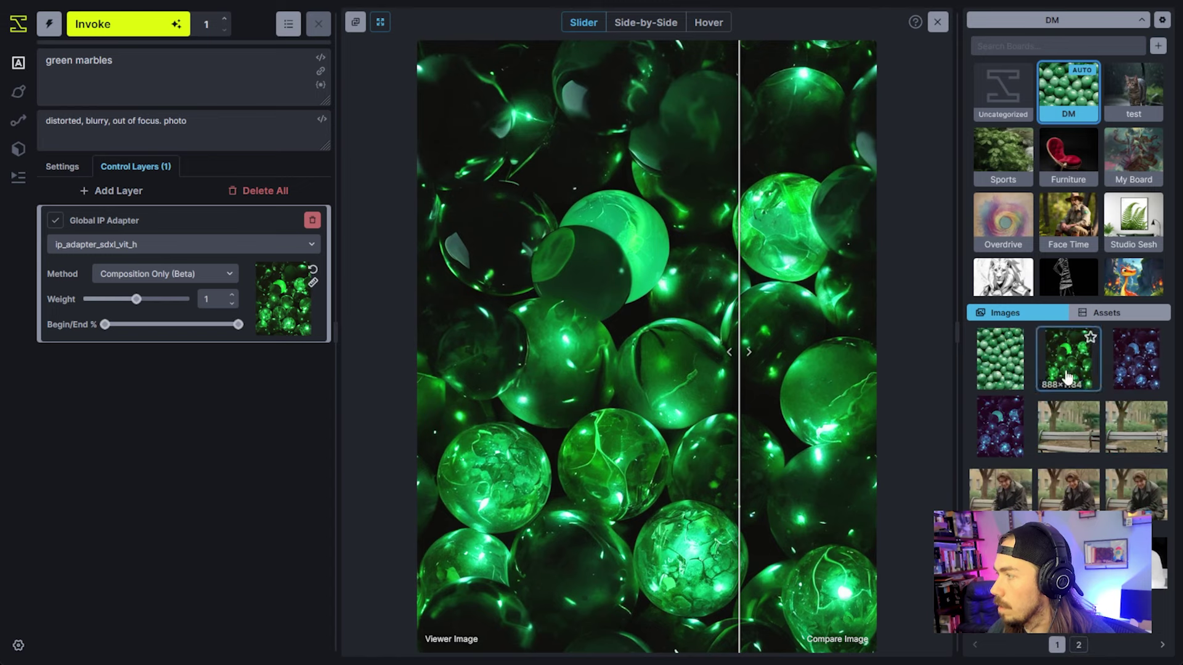
{"action": "left_click_drag", "start_coordinate": [748, 397], "coordinate": [848, 407]}
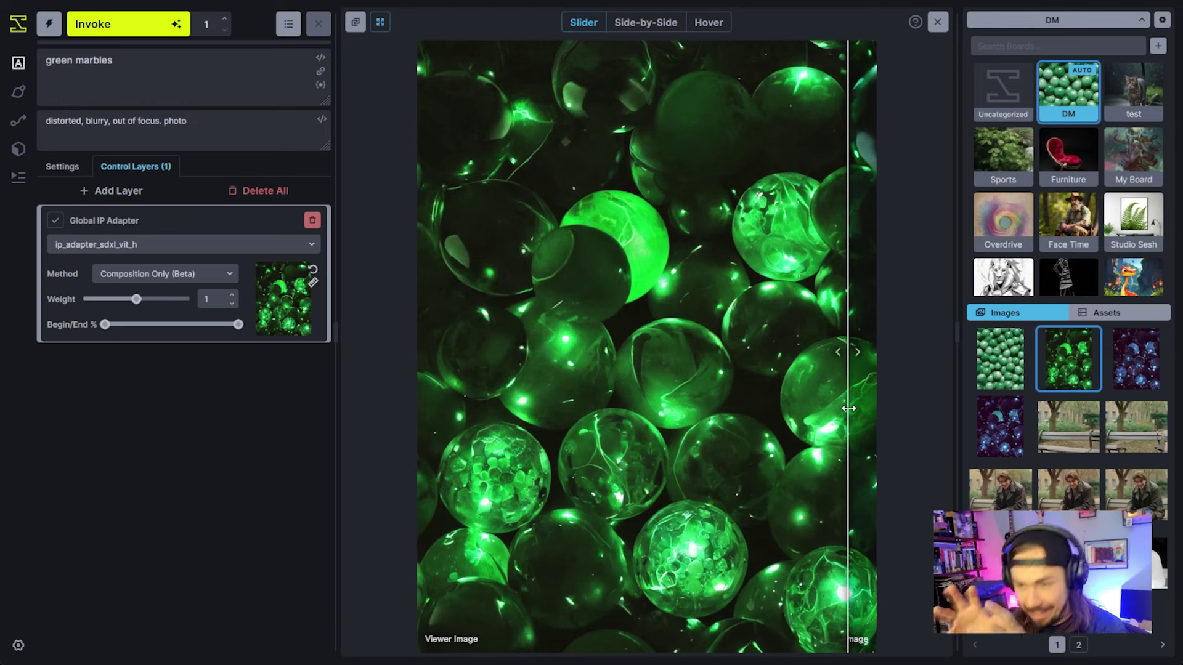
{"action": "left_click_drag", "start_coordinate": [849, 407], "coordinate": [760, 394]}
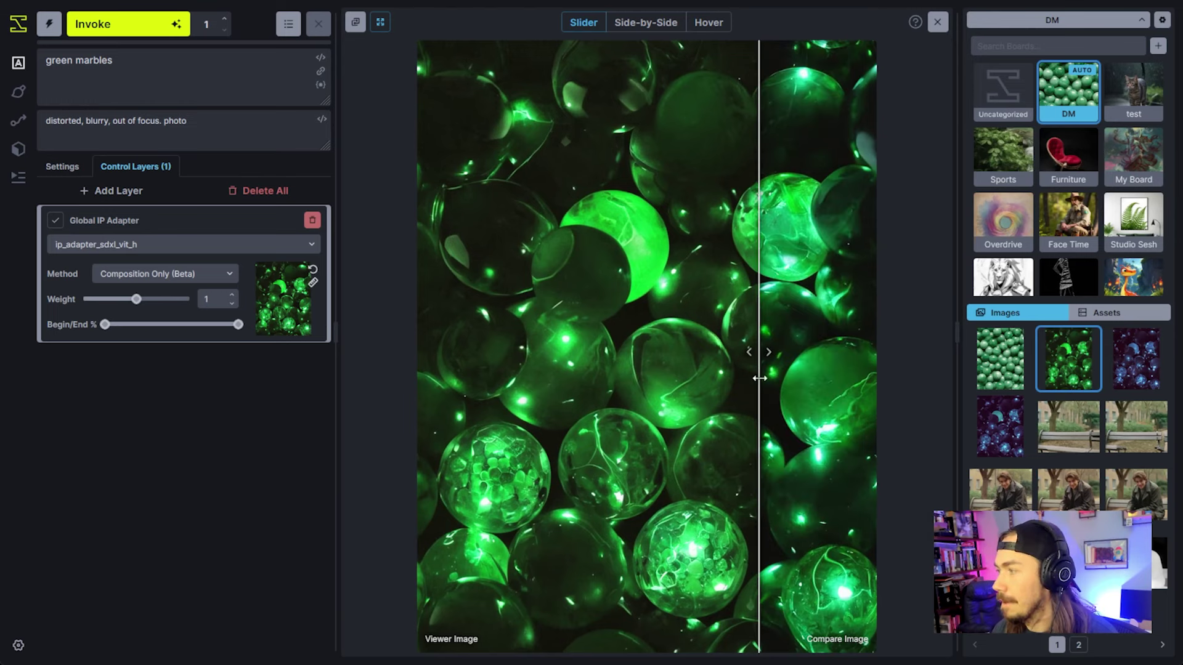
{"action": "left_click_drag", "start_coordinate": [739, 434], "coordinate": [720, 486]}
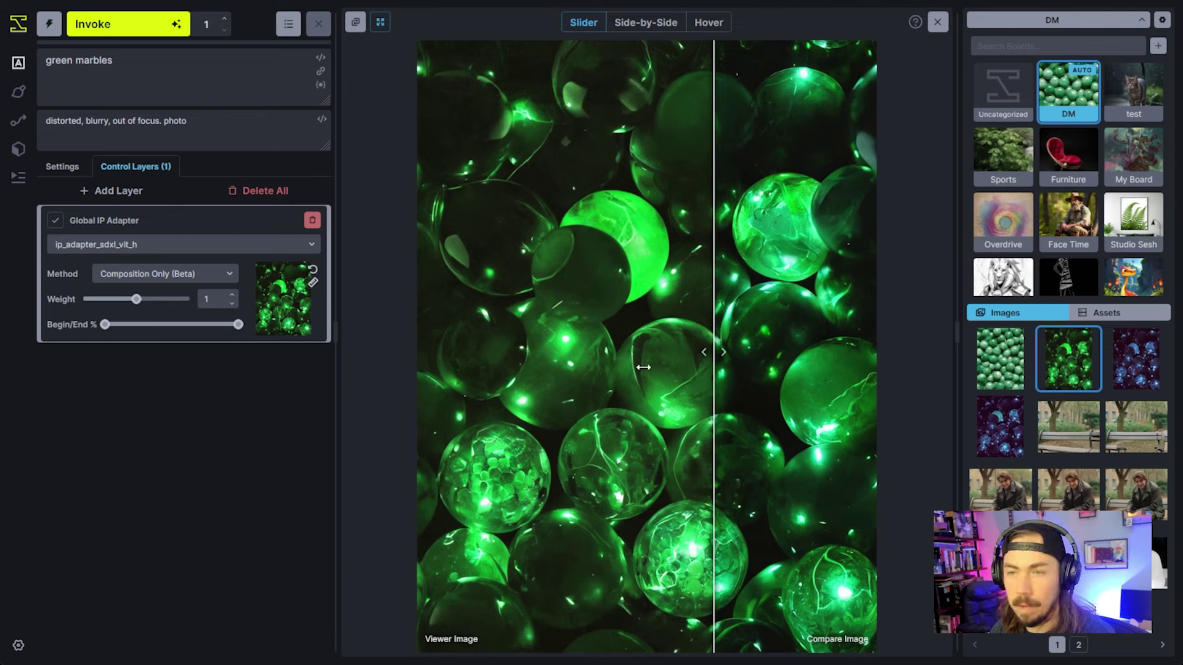
{"action": "left_click_drag", "start_coordinate": [641, 368], "coordinate": [457, 396]}
- Compare the IP adapter's opaque green marbles result with the original green glowing marbles image across the full slider range
{"action": "left_click", "coordinate": [1007, 374]}
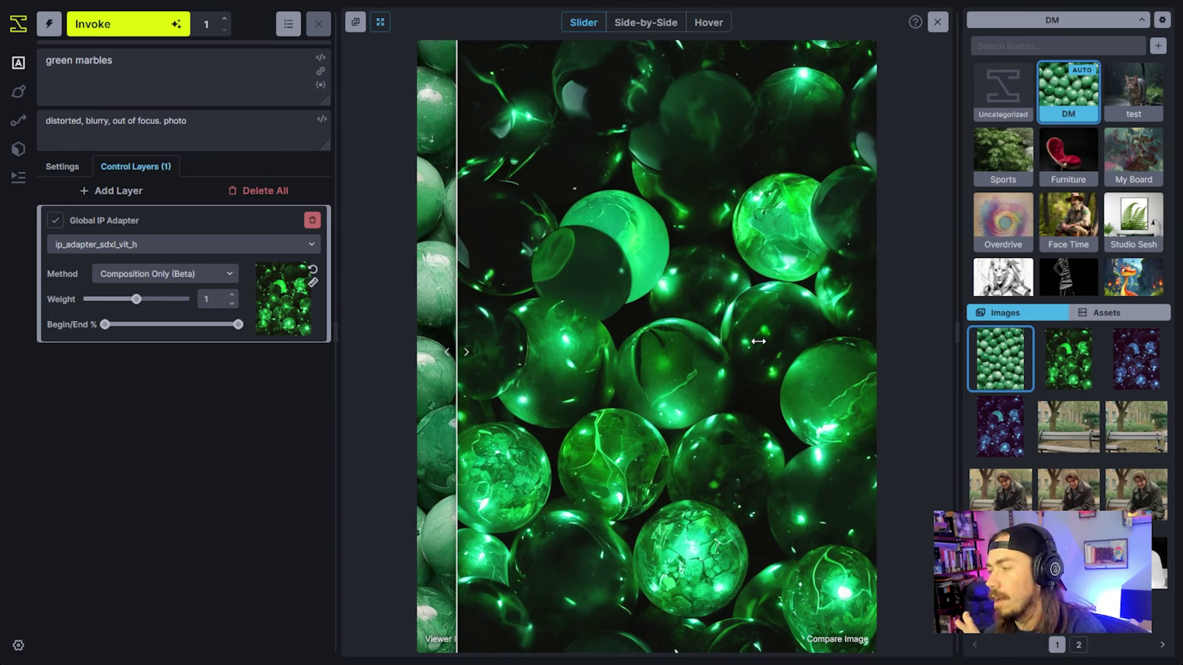
{"action": "left_click_drag", "start_coordinate": [562, 359], "coordinate": [828, 369]}
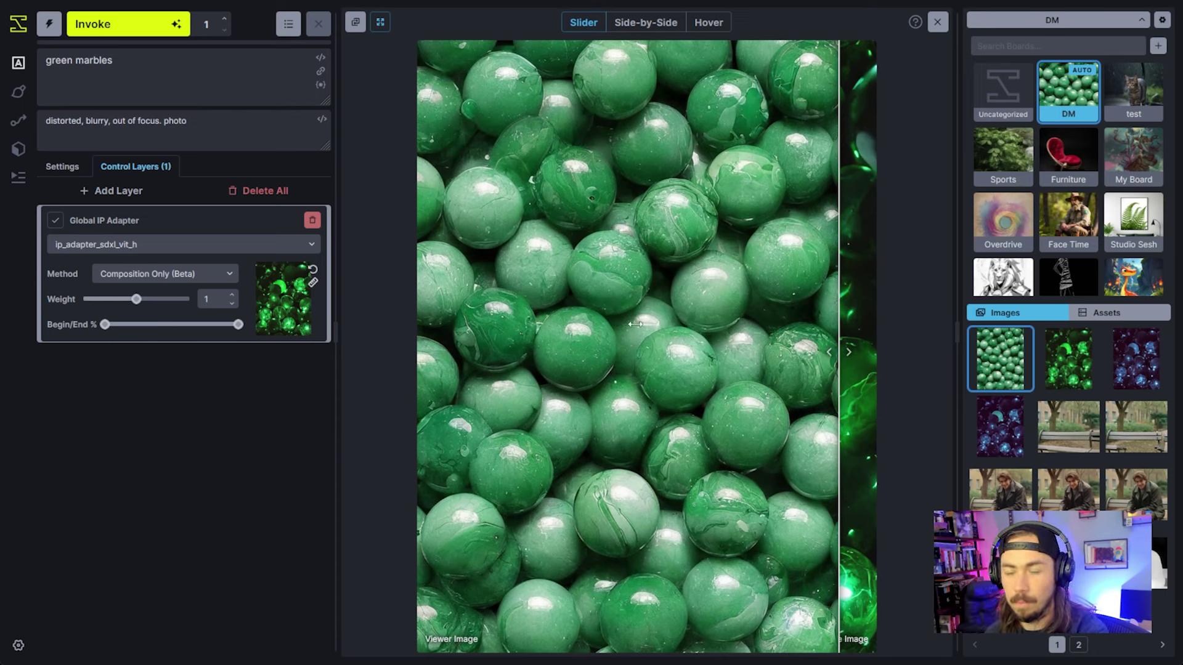
{"action": "left_click_drag", "start_coordinate": [719, 330], "coordinate": [578, 352]}
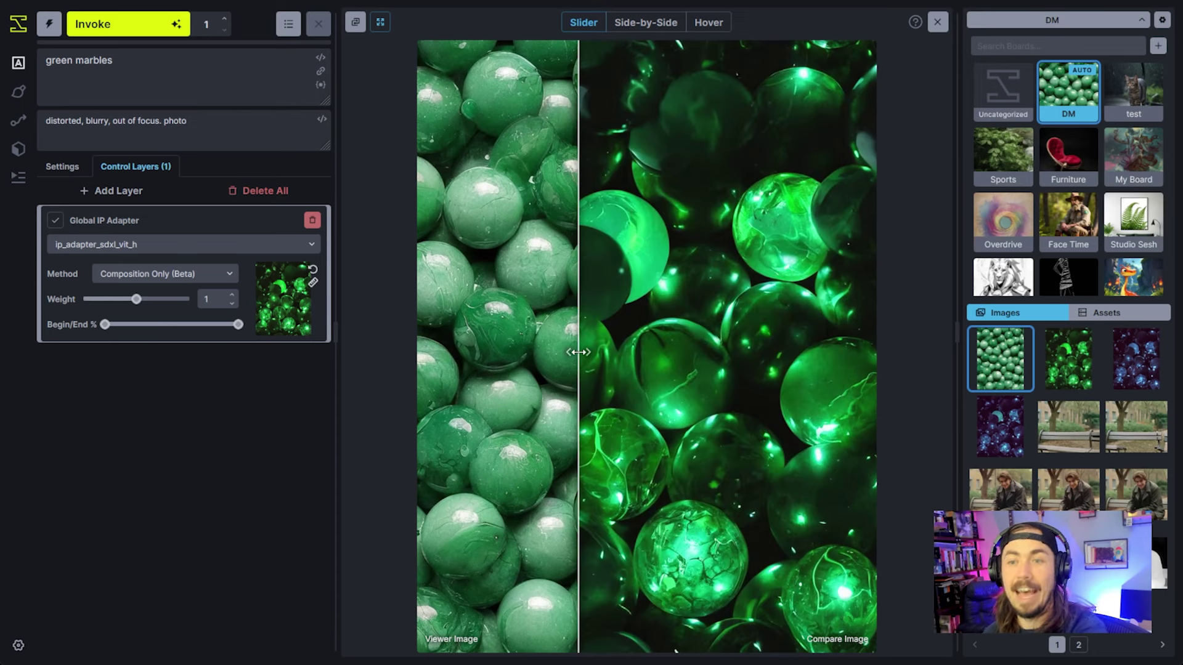
{"action": "left_click_drag", "start_coordinate": [578, 352], "coordinate": [419, 351]}
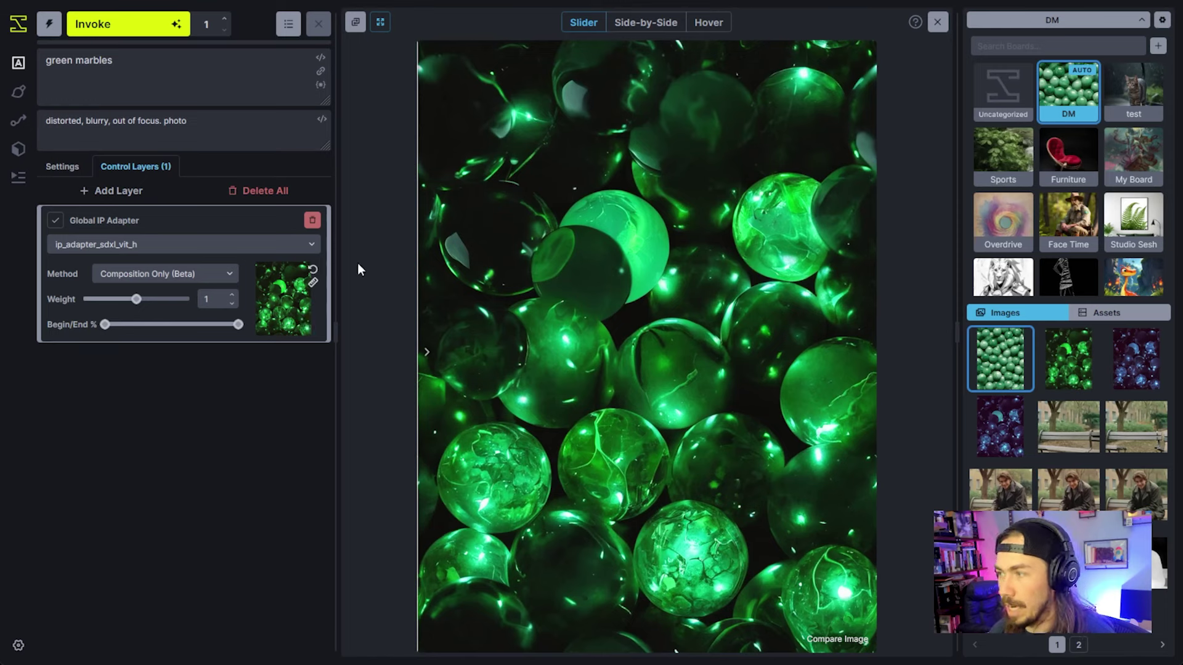
{"action": "left_click_drag", "start_coordinate": [450, 185], "coordinate": [934, 286]}
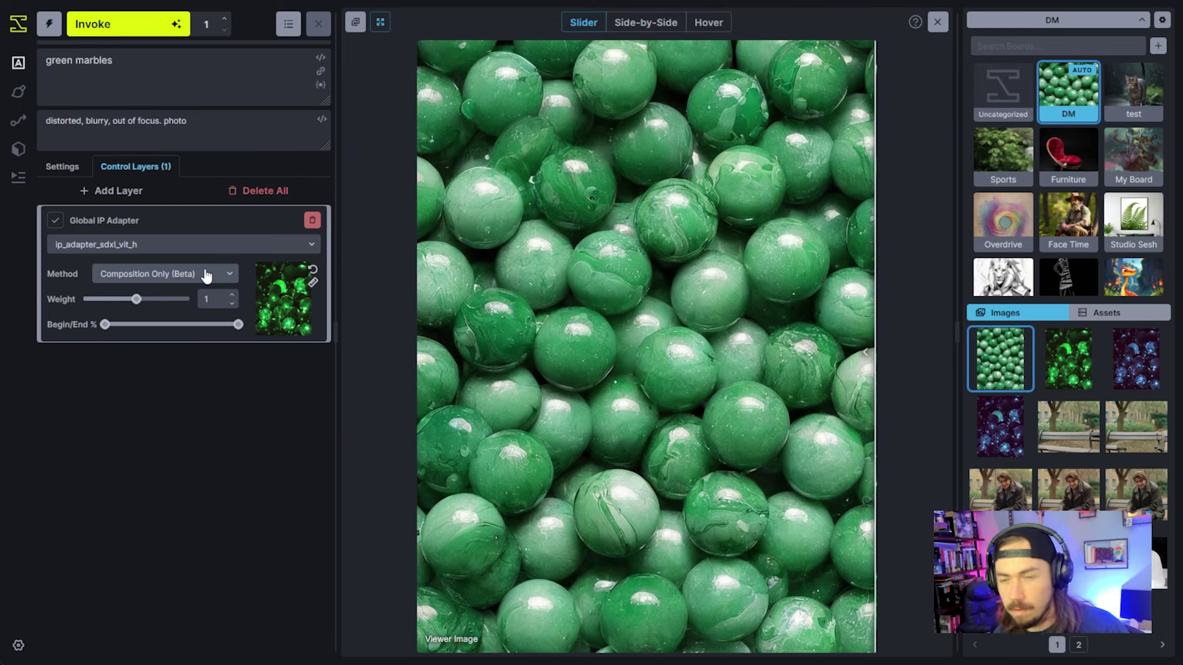
- Switch the Global IP Adapter's model to ip-adapter-plus_sdxl_vit-h
{"action": "left_click", "coordinate": [211, 244]}
{"action": "left_click", "coordinate": [203, 301]}
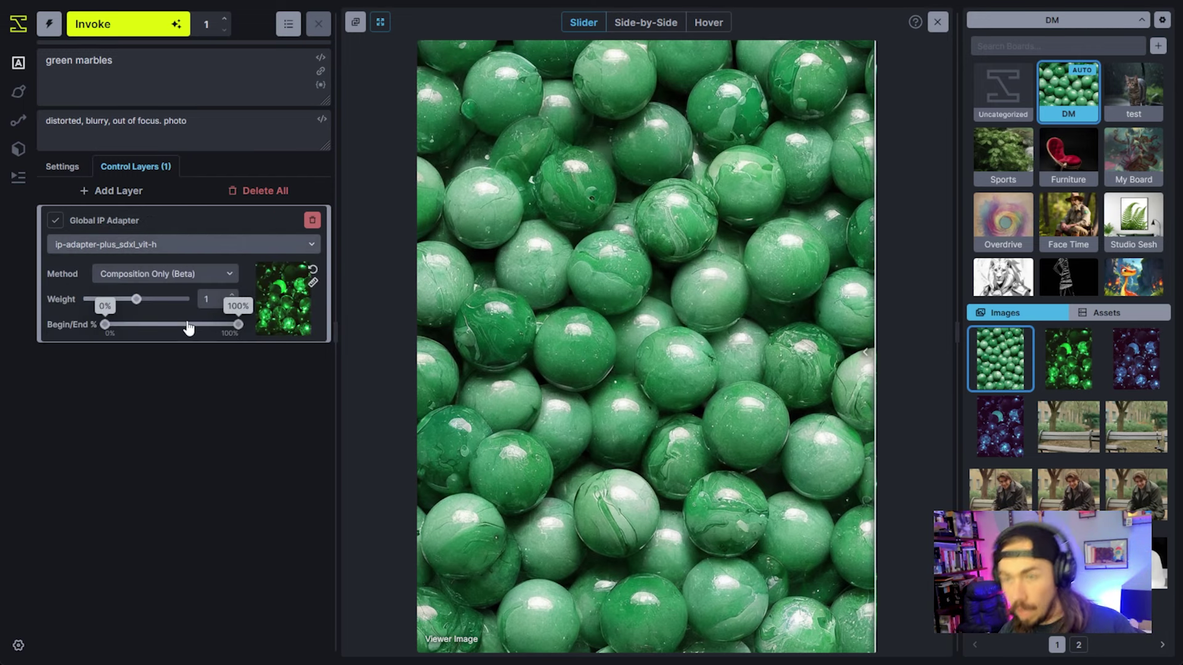
- Generate a green marbles image with the ip-adapter-plus_sdxl_vit-h layer and close the image comparison
{"action": "left_click", "coordinate": [151, 34]}
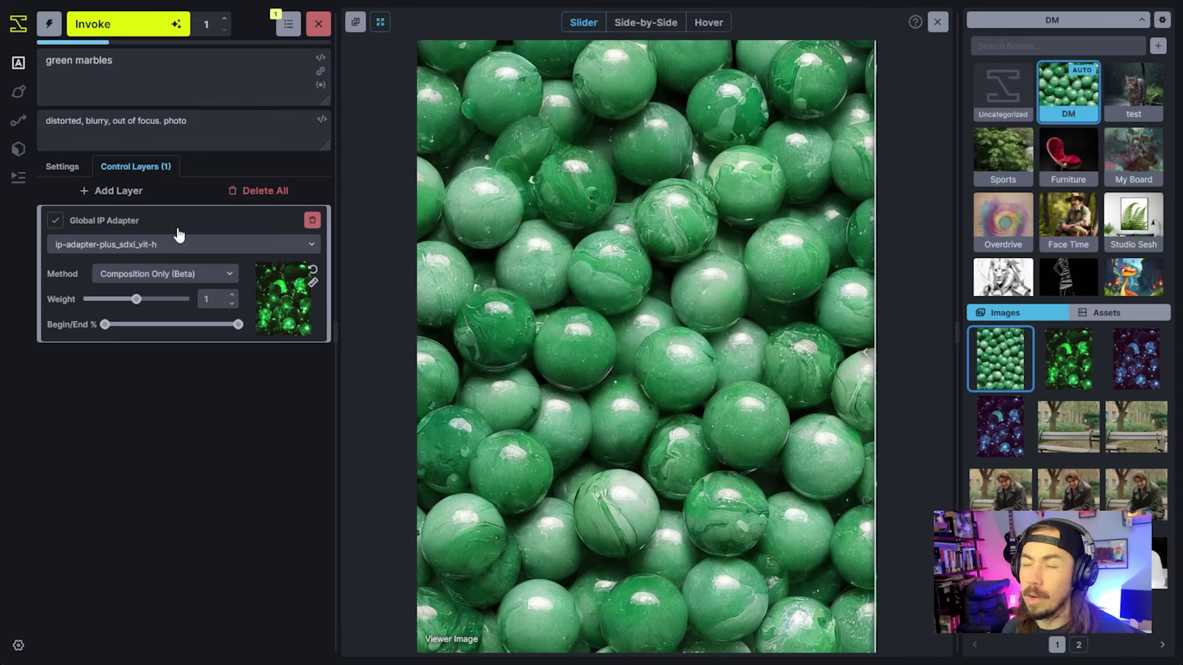
{"action": "left_click", "coordinate": [937, 22]}
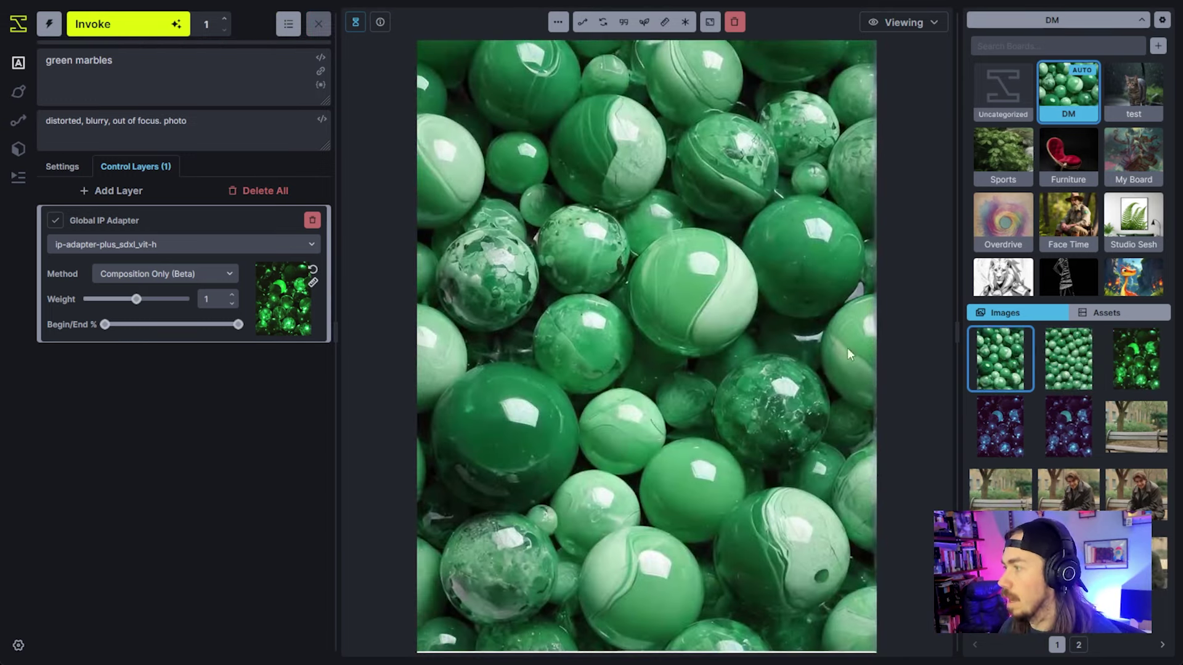
- Compare the new ip-adapter-plus result with the original glowing green marbles across the full slider range, switching briefly to the previous IP adapter result
{"action": "left_click", "coordinate": [1135, 359], "text": "alt"}
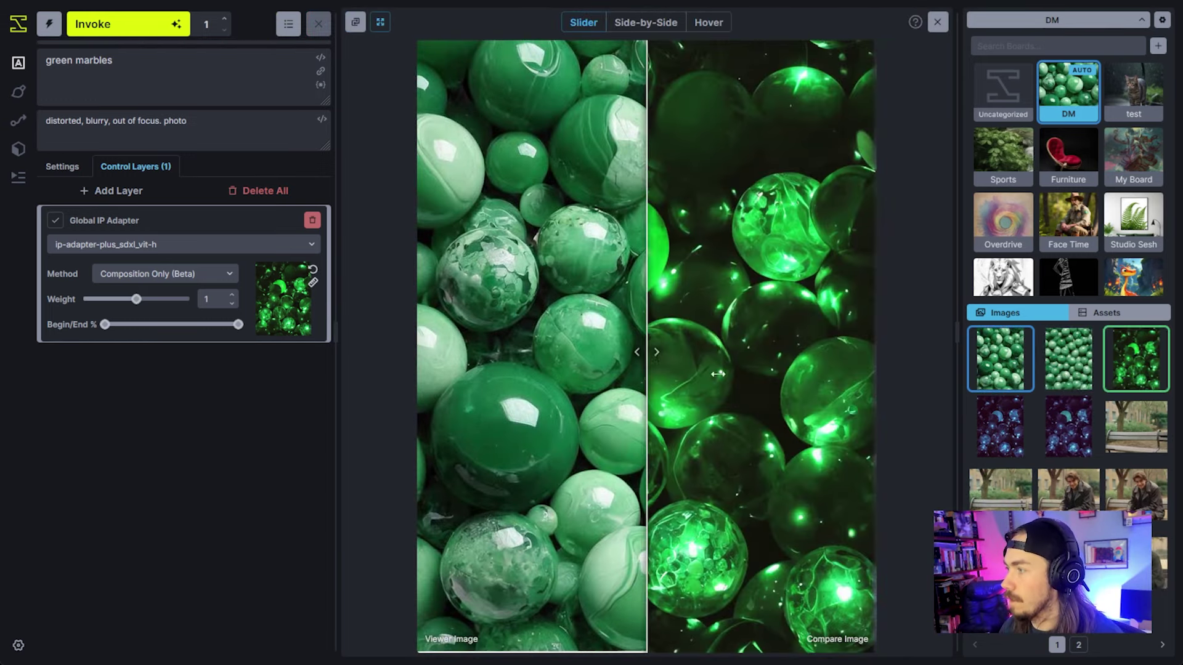
{"action": "left_click_drag", "start_coordinate": [647, 373], "coordinate": [892, 388]}
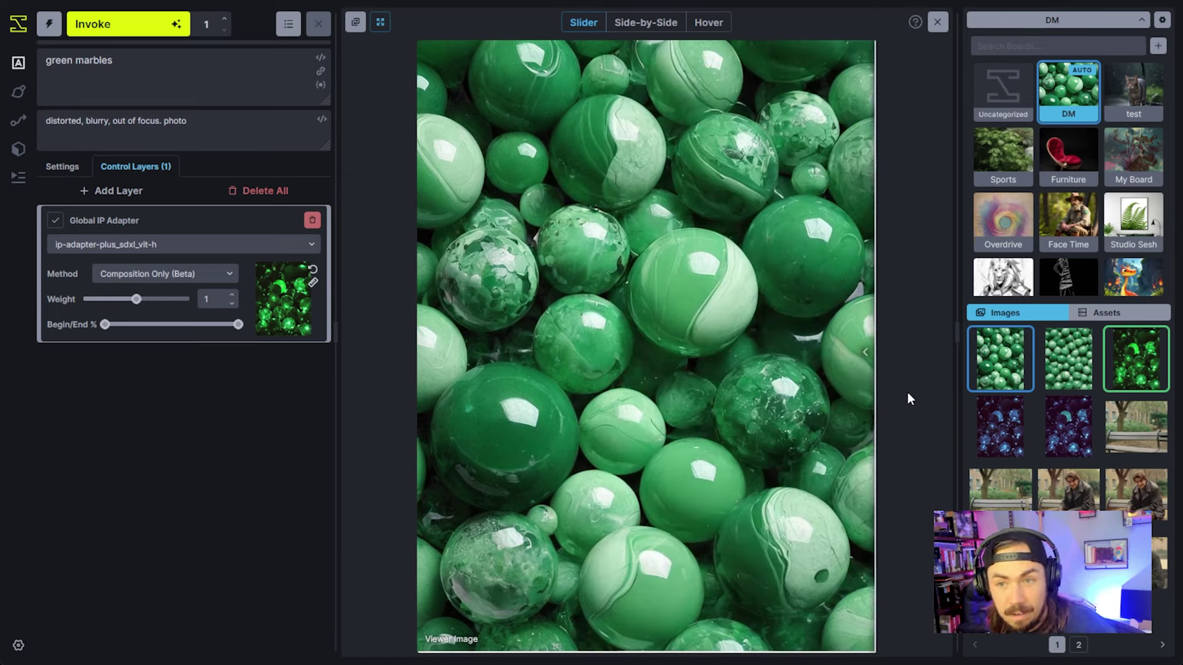
{"action": "mouse_move", "coordinate": [875, 381]}
{"action": "left_mouse_down"}
{"action": "mouse_move", "coordinate": [509, 368]}
{"action": "mouse_move", "coordinate": [895, 382]}
{"action": "left_mouse_up"}
{"action": "left_click_drag", "start_coordinate": [814, 404], "coordinate": [951, 398]}
{"action": "key", "text": "Right"}
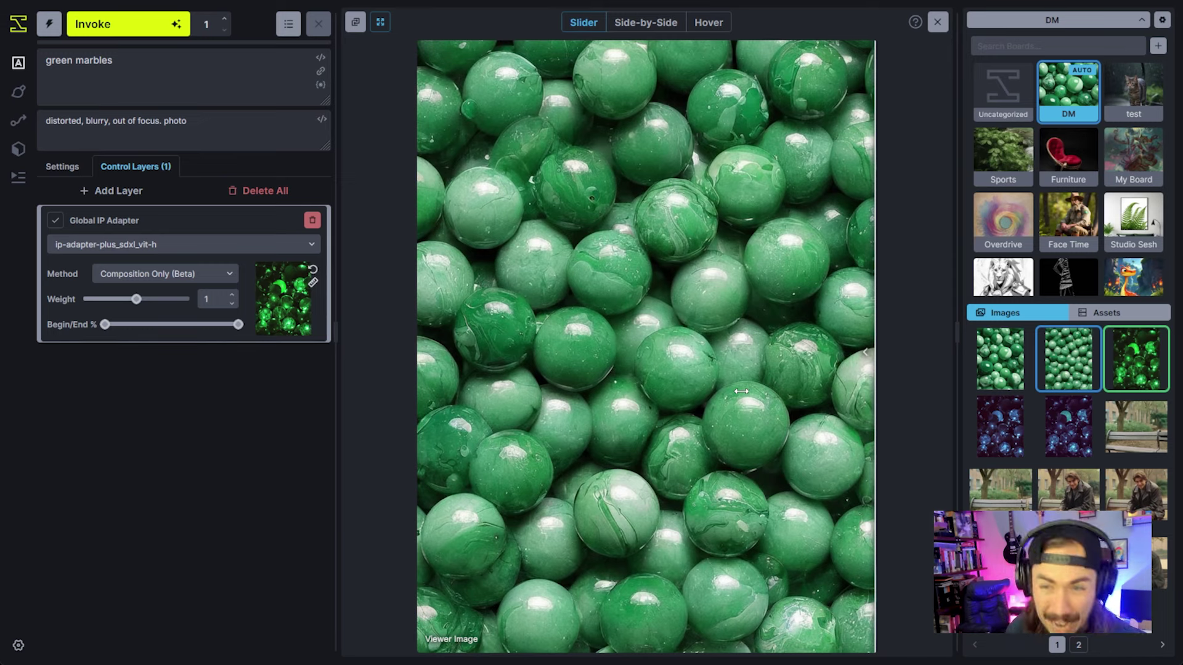
{"action": "key", "text": "Left"}
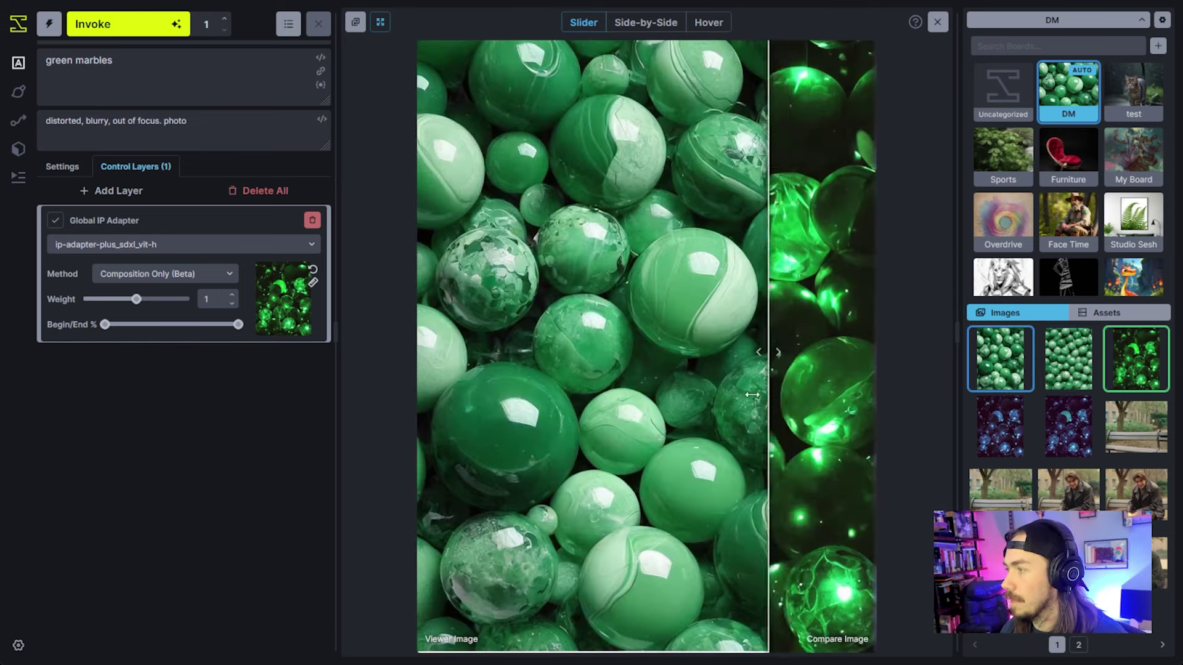
{"action": "left_click_drag", "start_coordinate": [752, 394], "coordinate": [862, 385]}
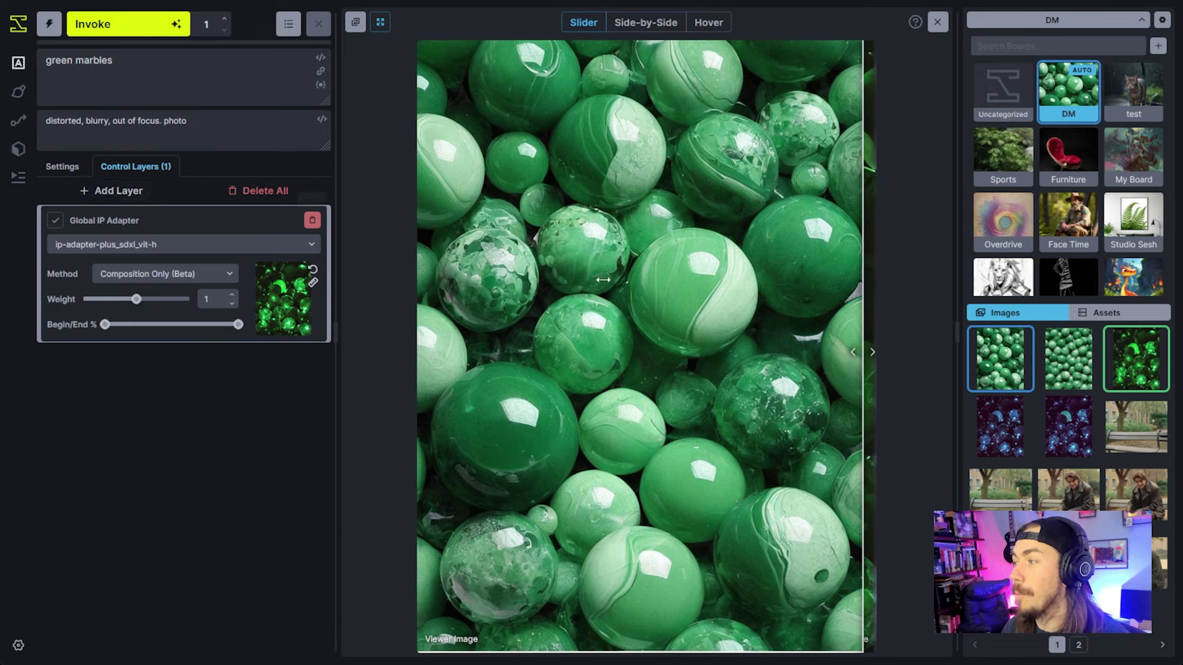
{"action": "left_click_drag", "start_coordinate": [862, 333], "coordinate": [762, 258]}
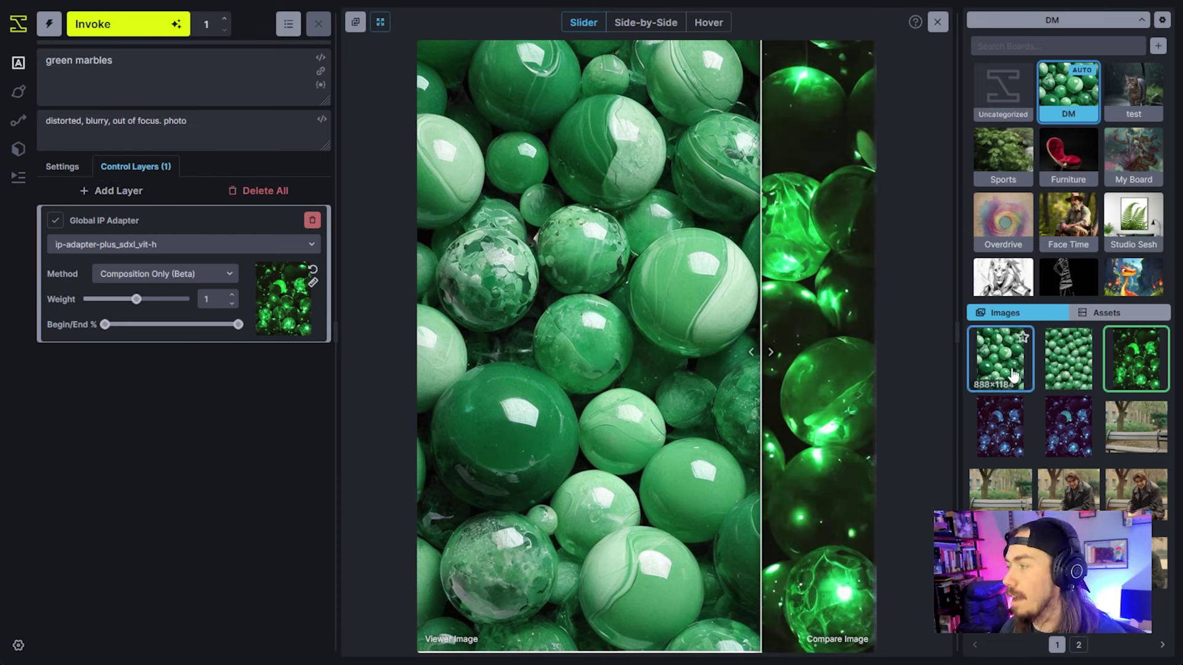
{"action": "left_click_drag", "start_coordinate": [762, 397], "coordinate": [539, 387]}
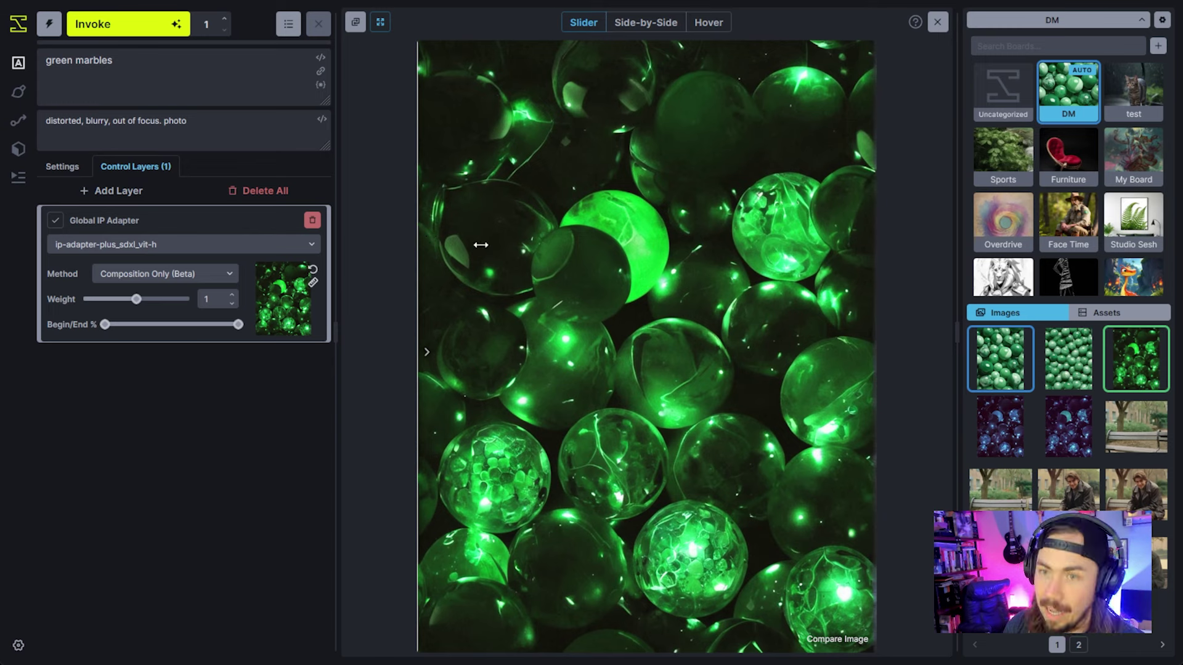
{"action": "double_click", "coordinate": [410, 265]}
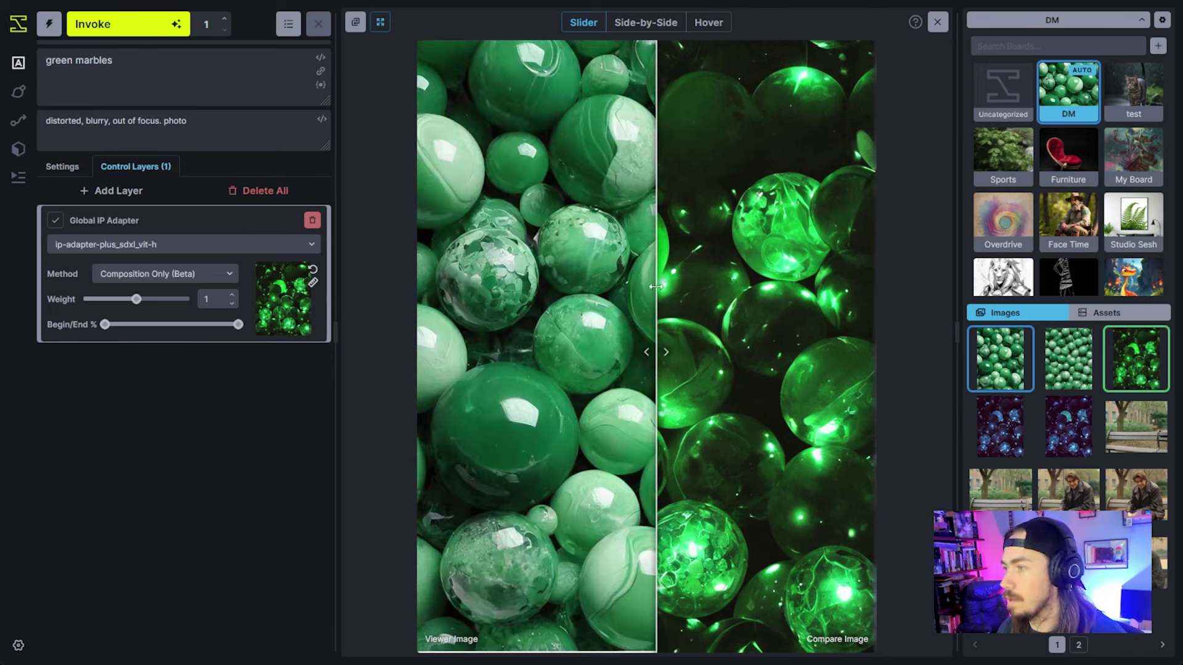
- Add a Global Control Adapter layer with the controlnet-depth-sdxl-1.0 model and the glowing green marbles image as its input
{"action": "left_click", "coordinate": [137, 196]}
{"action": "left_click", "coordinate": [151, 241]}
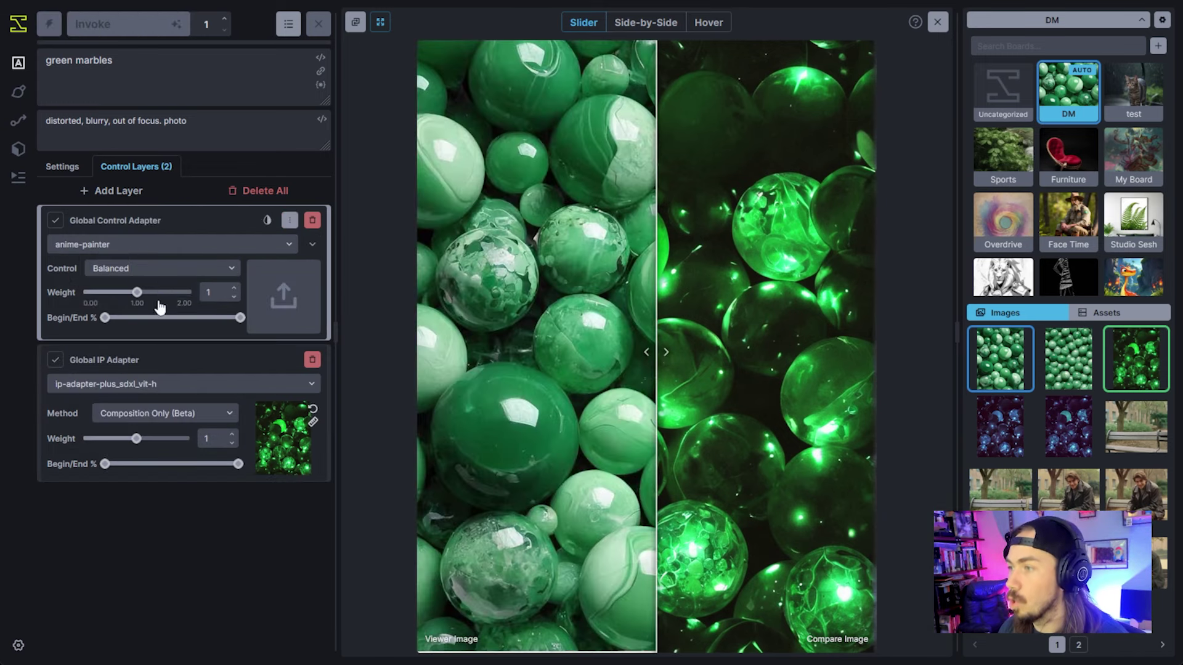
{"action": "left_click", "coordinate": [169, 245]}
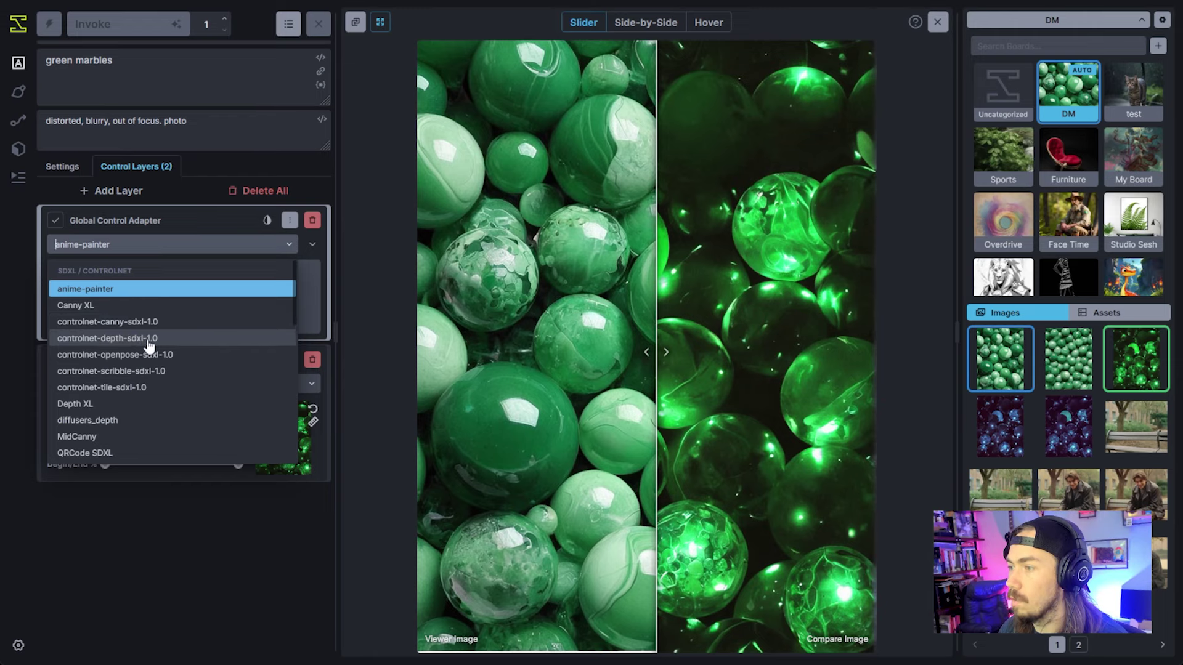
{"action": "left_click", "coordinate": [145, 338]}
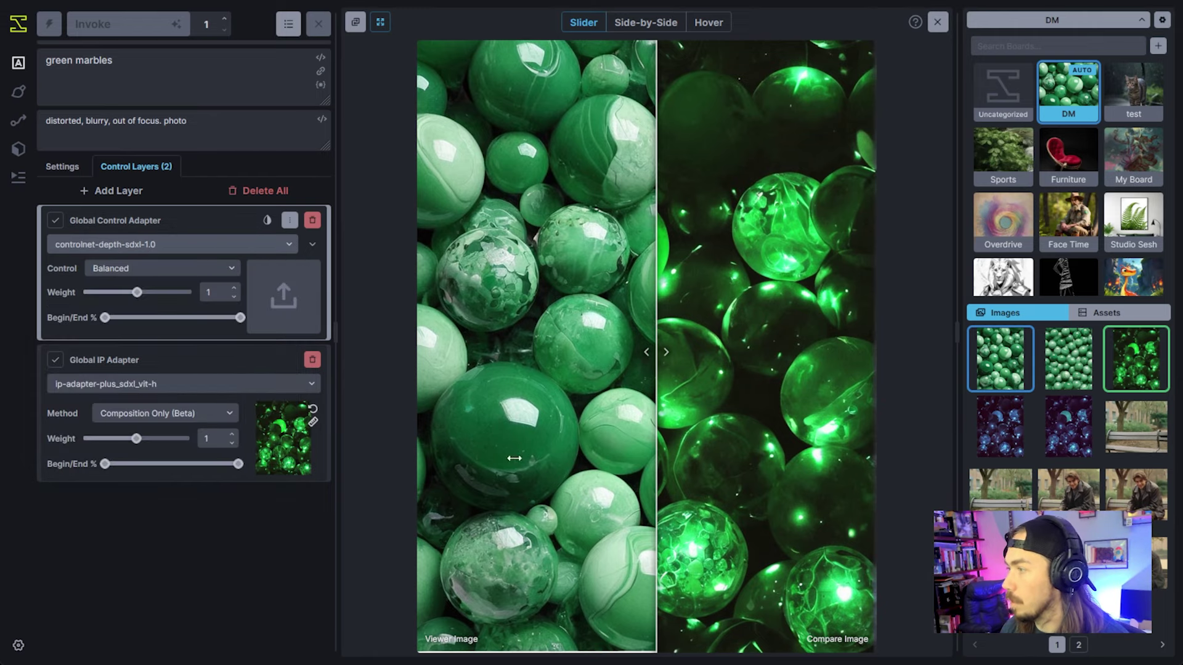
{"action": "left_click_drag", "start_coordinate": [1135, 359], "coordinate": [284, 296]}
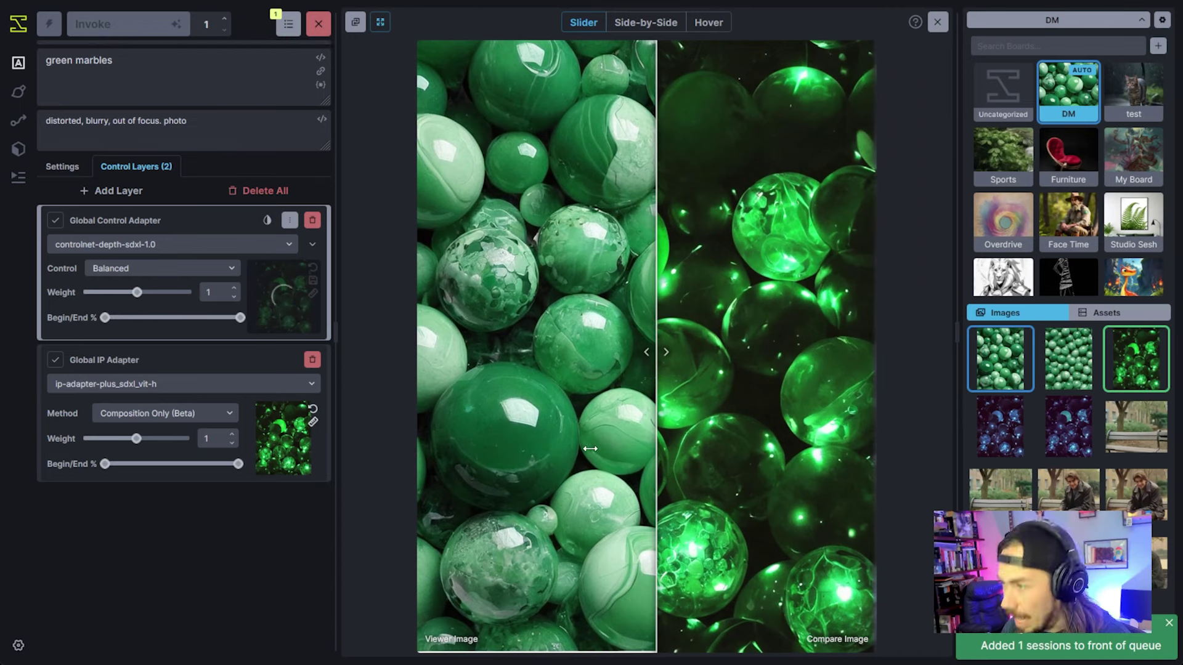
- Leave the image comparison and show the depth map on the editing canvas
{"action": "left_click_drag", "start_coordinate": [573, 443], "coordinate": [550, 363]}
{"action": "left_click", "coordinate": [936, 22]}
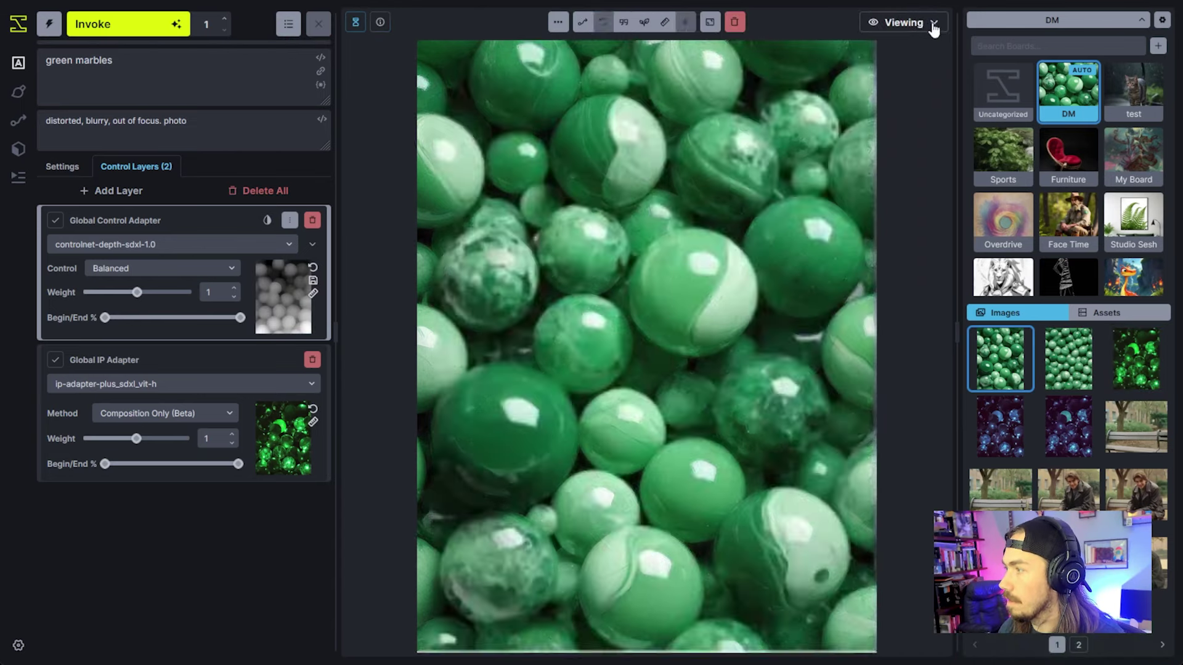
{"action": "left_click", "coordinate": [903, 23]}
{"action": "left_click", "coordinate": [895, 92]}
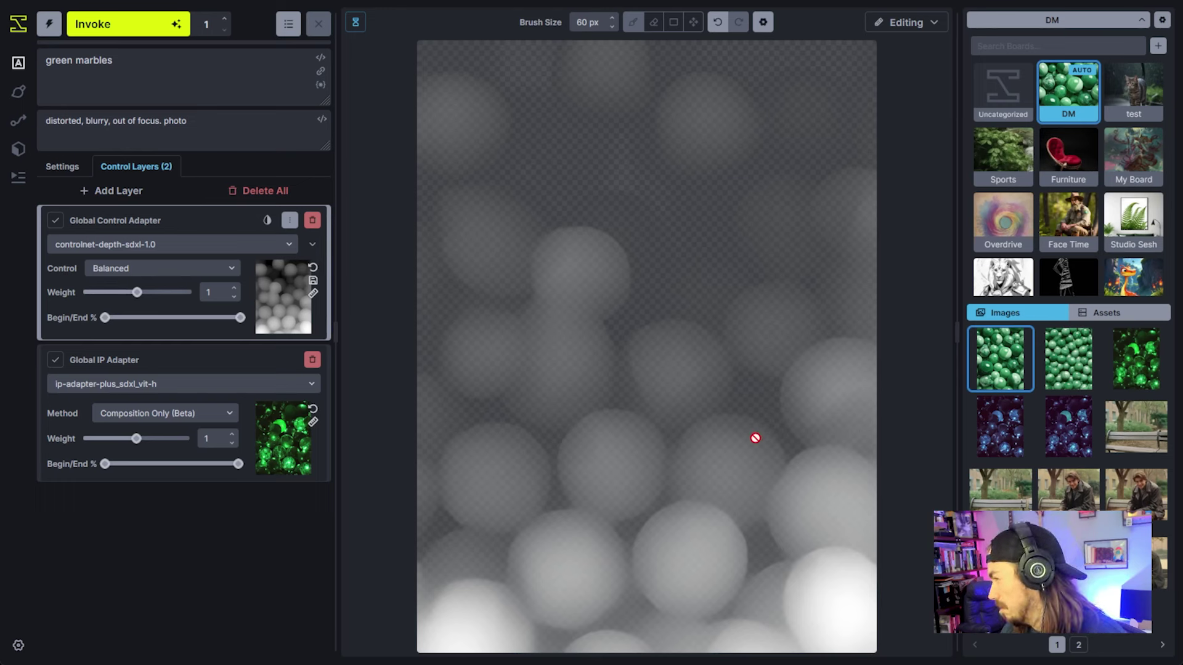
- Save the control adapter's depth map to the gallery and compare it with the glowing green marbles image
{"action": "left_click", "coordinate": [314, 281]}
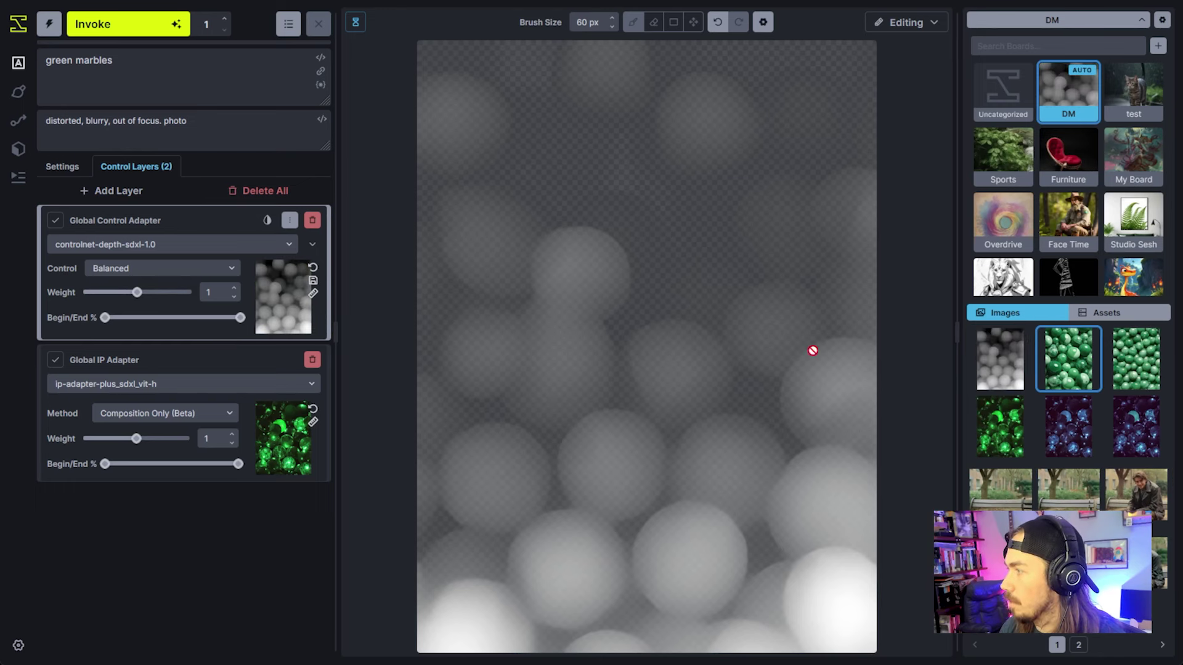
{"action": "left_click", "coordinate": [1002, 432], "text": "alt"}
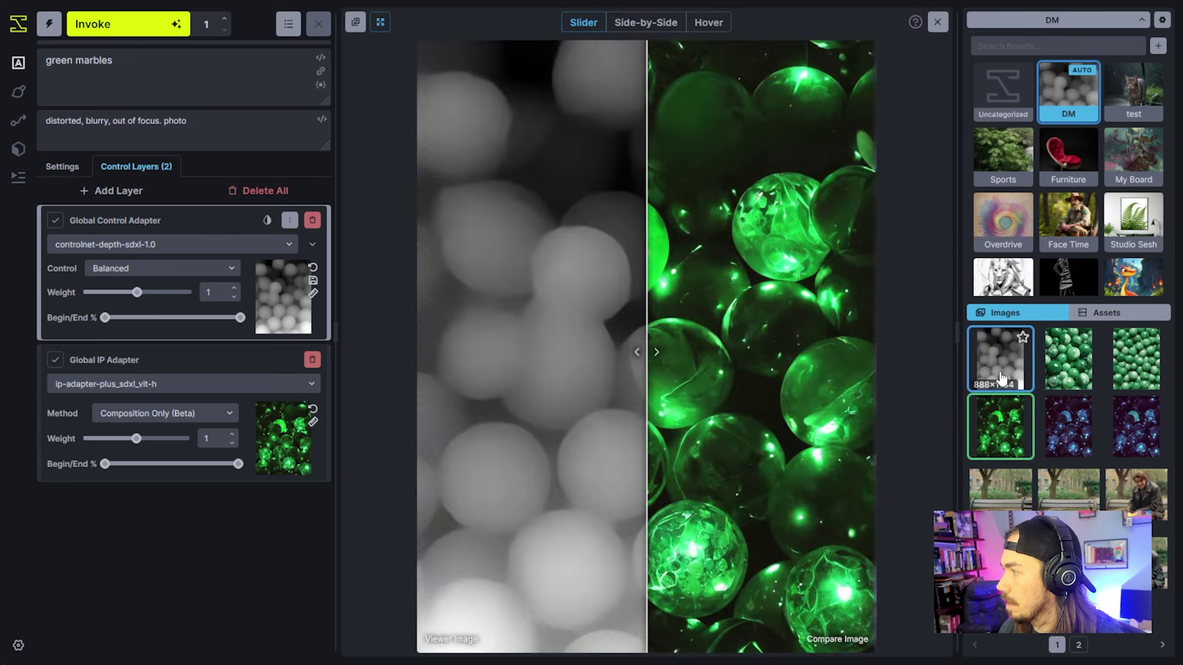
{"action": "left_click_drag", "start_coordinate": [647, 395], "coordinate": [852, 475]}
{"action": "key", "text": "Escape"}
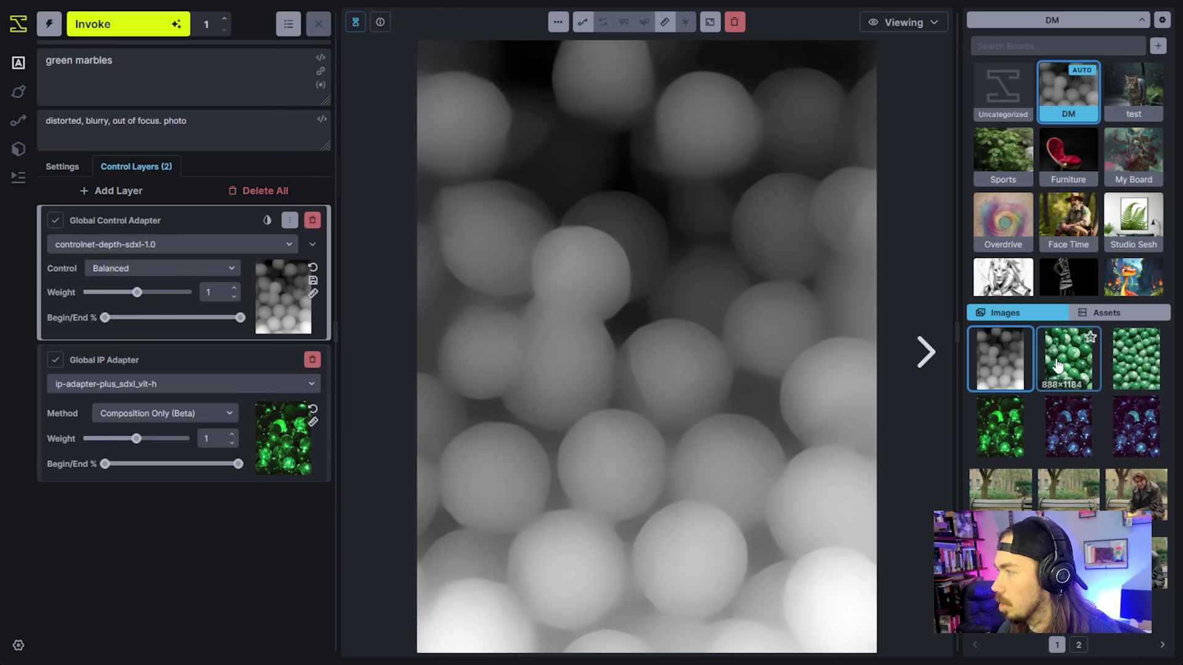
- Delete the Global IP Adapter layer and generate an image guided only by the depth control adapter
{"action": "left_click", "coordinate": [933, 27]}
{"action": "left_click", "coordinate": [893, 86]}
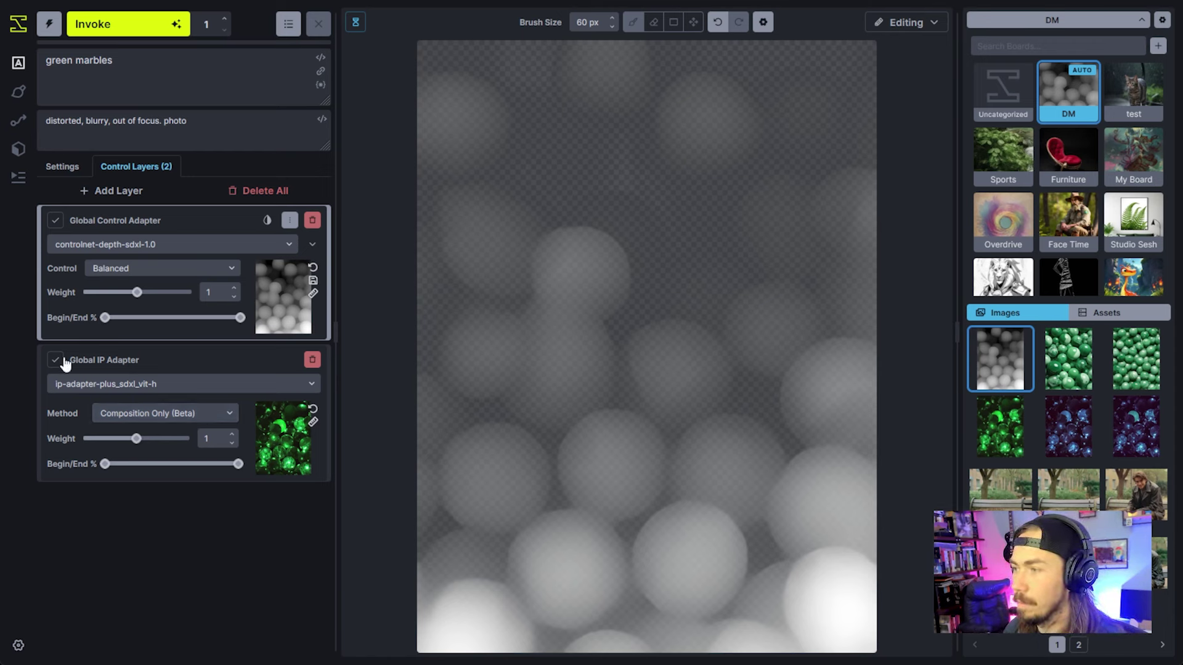
{"action": "left_click", "coordinate": [312, 361]}
{"action": "left_click", "coordinate": [150, 31]}
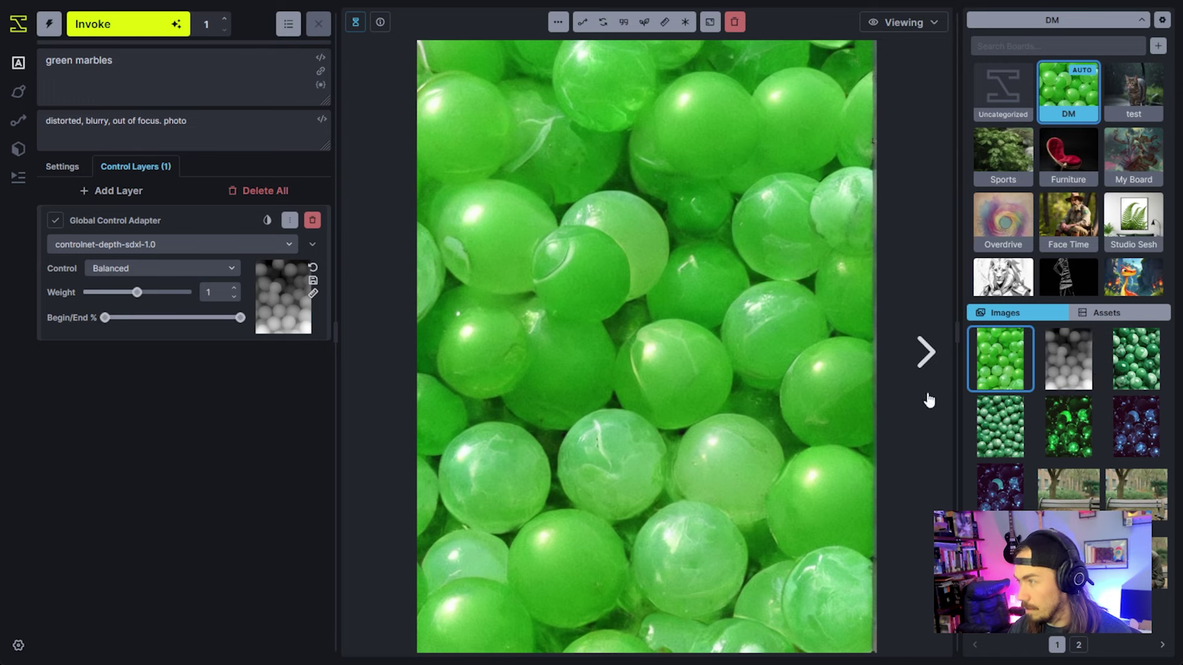
- Alternate between the bright green depth ControlNet result and the ip-adapter-plus marbles result to compare their composition
{"action": "left_click", "coordinate": [1136, 360]}
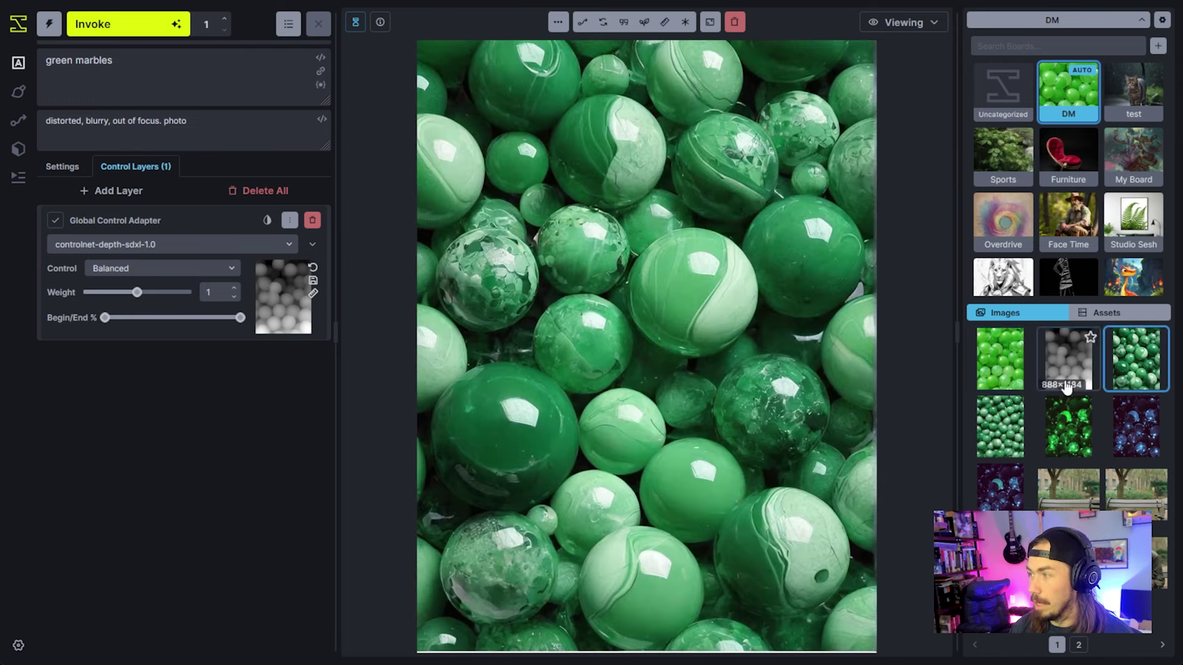
{"action": "left_click", "coordinate": [987, 381]}
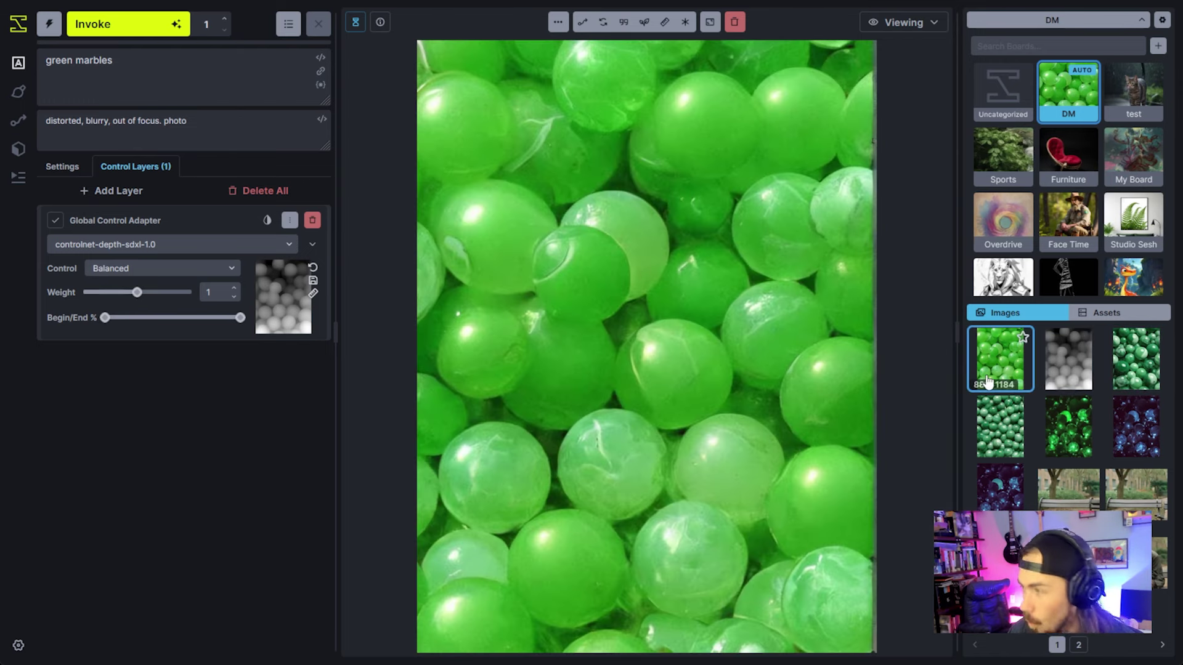
{"action": "left_click", "coordinate": [1130, 377]}
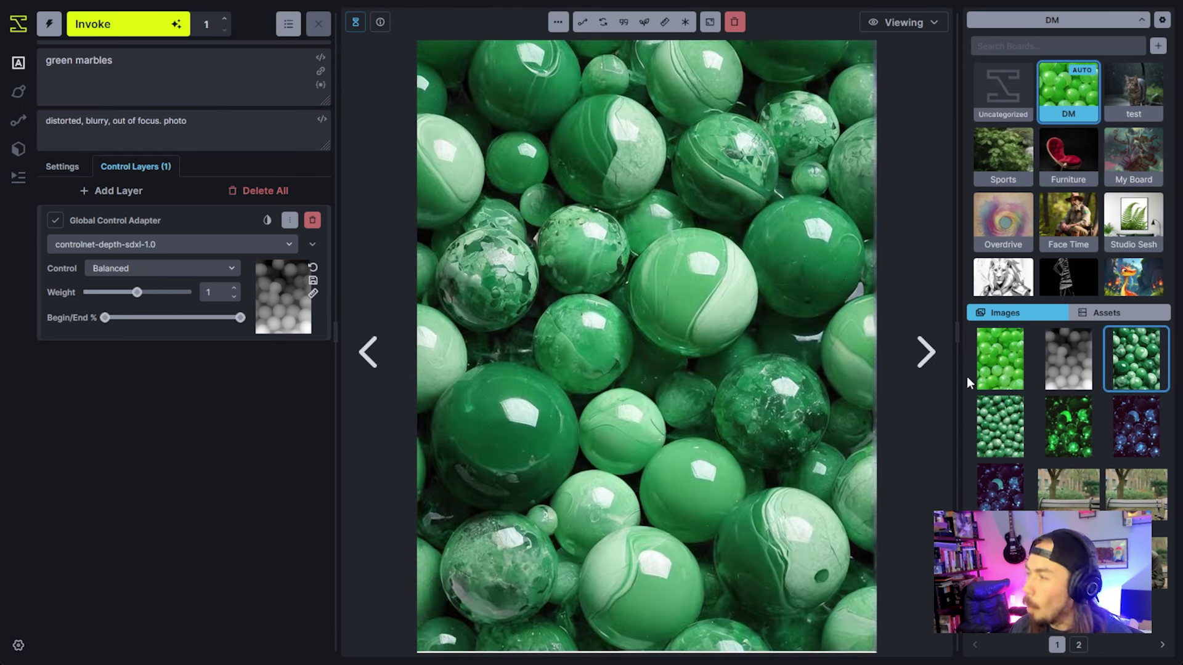
{"action": "left_click", "coordinate": [992, 366]}
- Switch the Global Control Adapter's model to Depth XL and generate a new image
{"action": "left_click", "coordinate": [203, 246]}
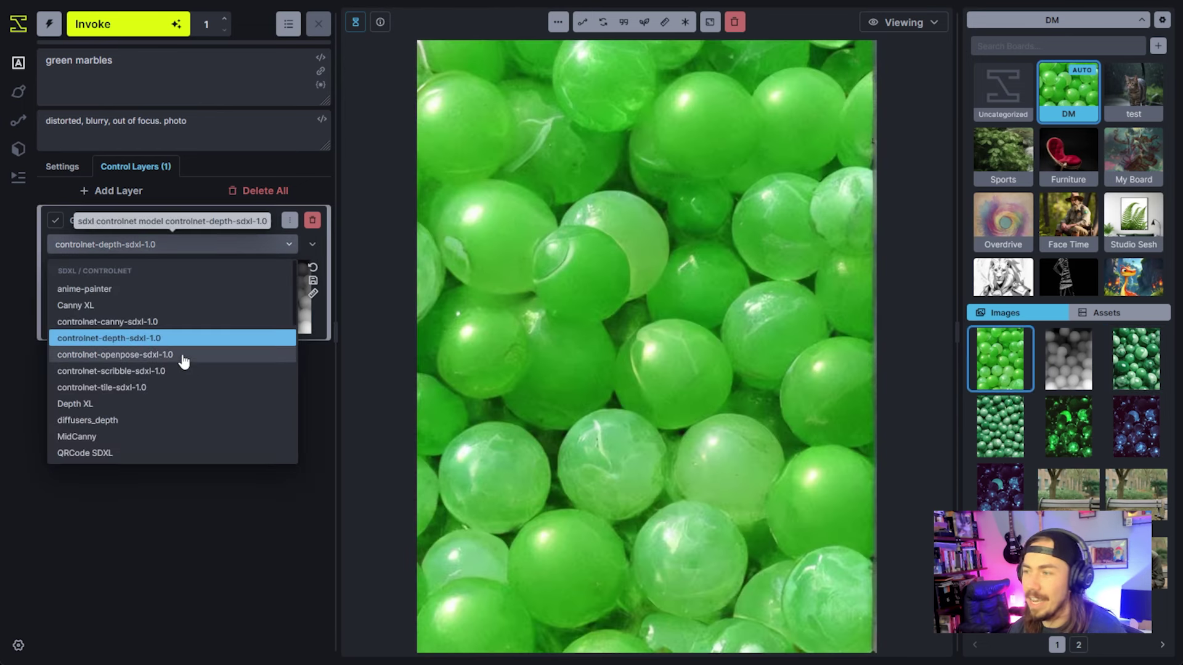
{"action": "left_click", "coordinate": [150, 408]}
{"action": "left_click", "coordinate": [118, 34]}
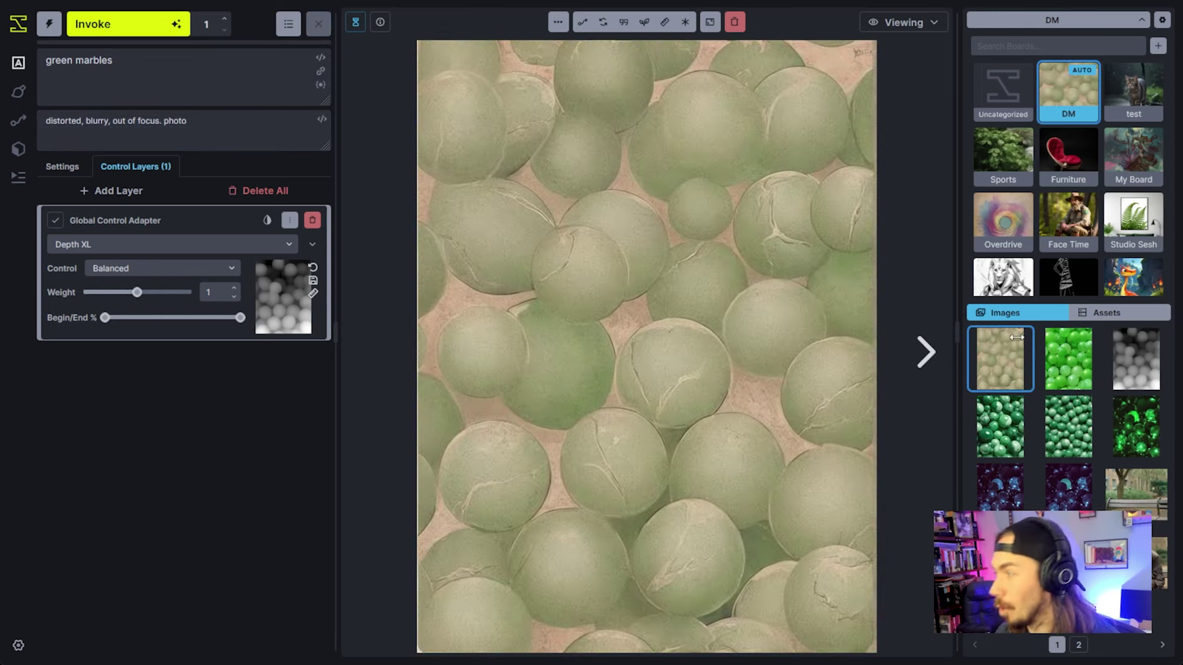
- Review the controlnet-depth result, the ip-adapter-plus result and the original glowing green marbles image in the viewer
{"action": "left_click", "coordinate": [1067, 360]}
{"action": "left_click", "coordinate": [998, 426]}
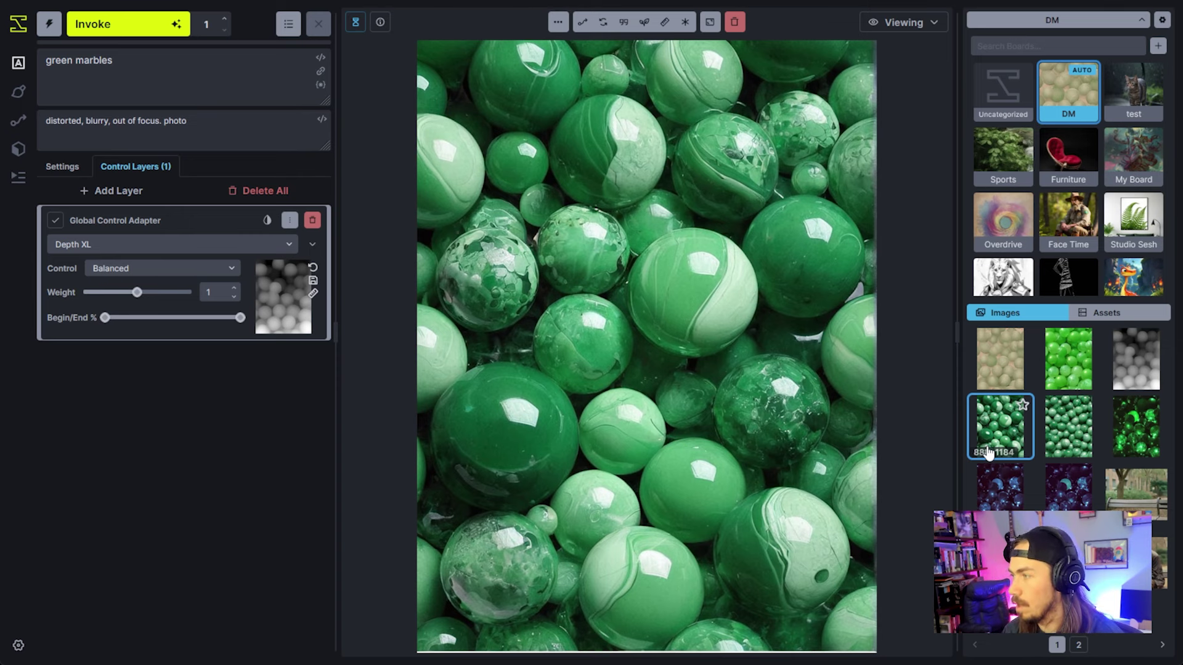
{"action": "left_click", "coordinate": [1132, 447]}
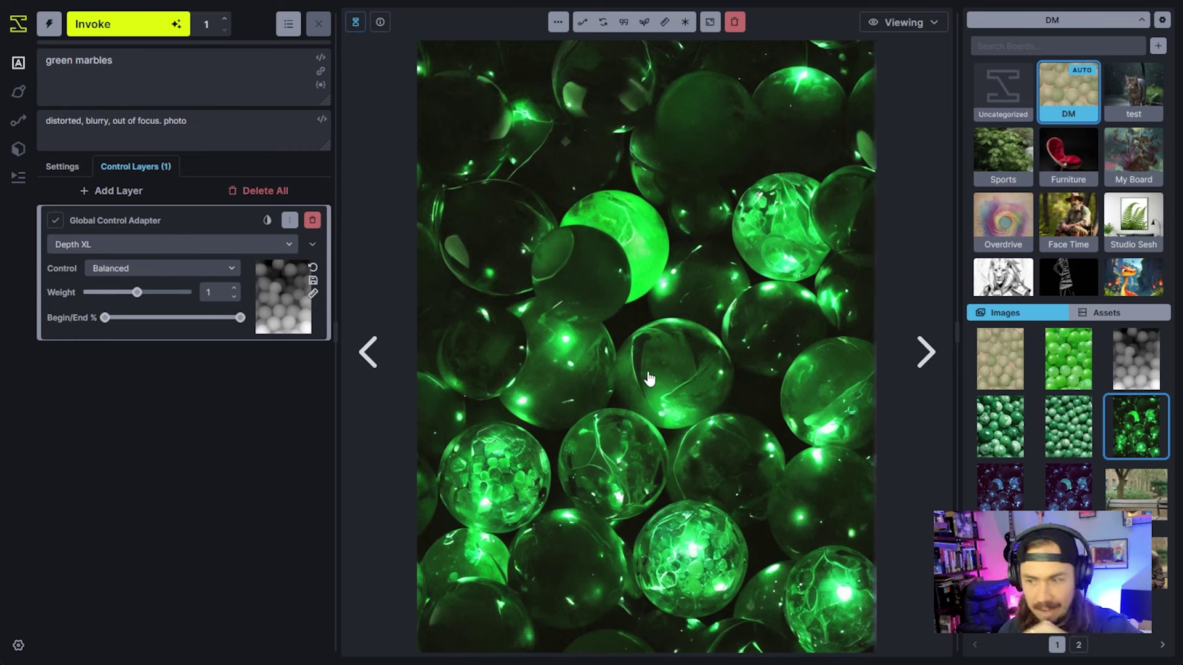
{"action": "left_click", "coordinate": [999, 442]}
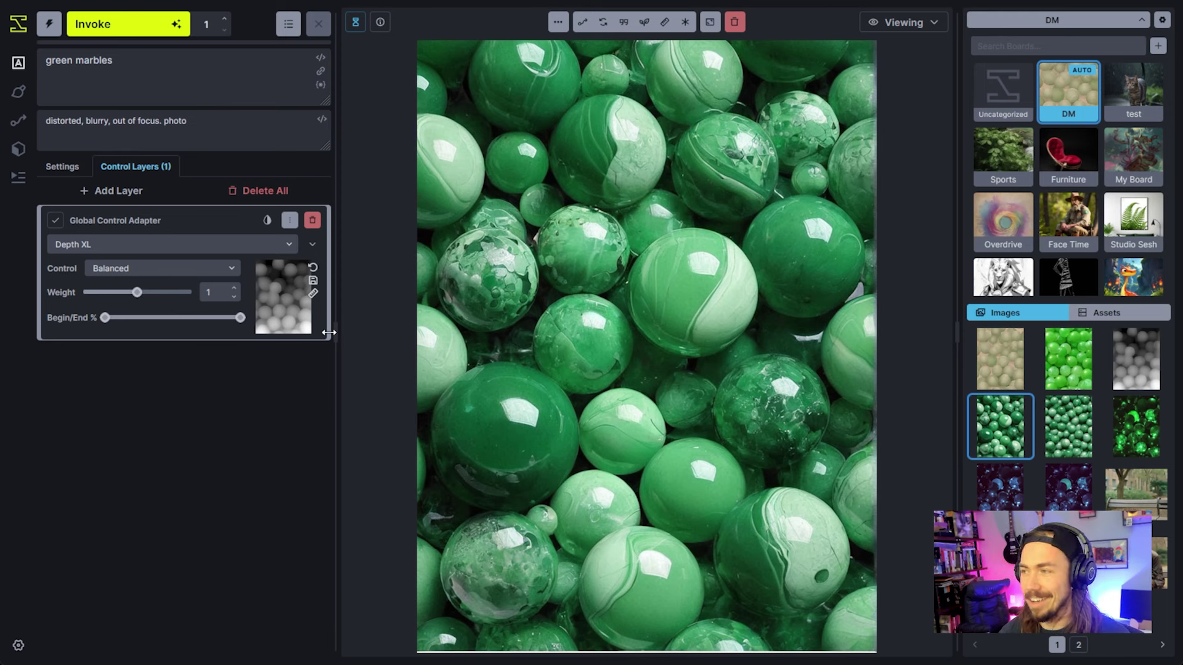
- Replace the depth control layer with a Global IP Adapter using ip-adapter-plus_sdxl_vit-h, Composition Only (Beta) and the glowing green marbles image
{"action": "left_click", "coordinate": [316, 221]}
{"action": "left_click", "coordinate": [134, 192]}
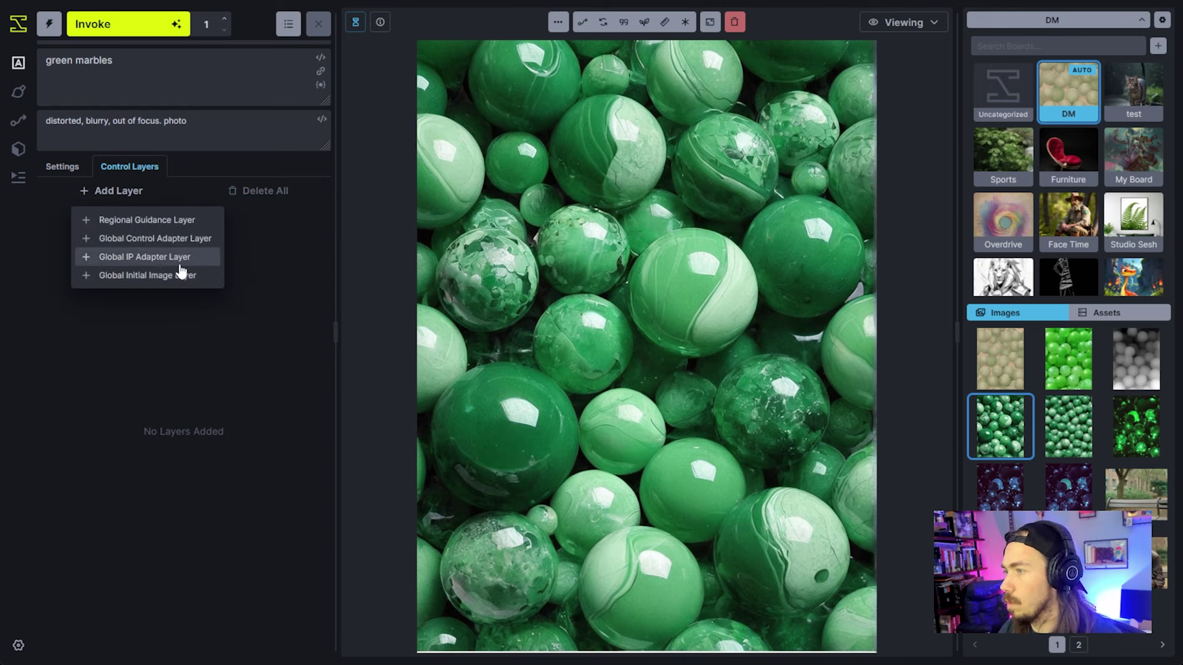
{"action": "left_click", "coordinate": [181, 270]}
{"action": "left_click", "coordinate": [174, 244]}
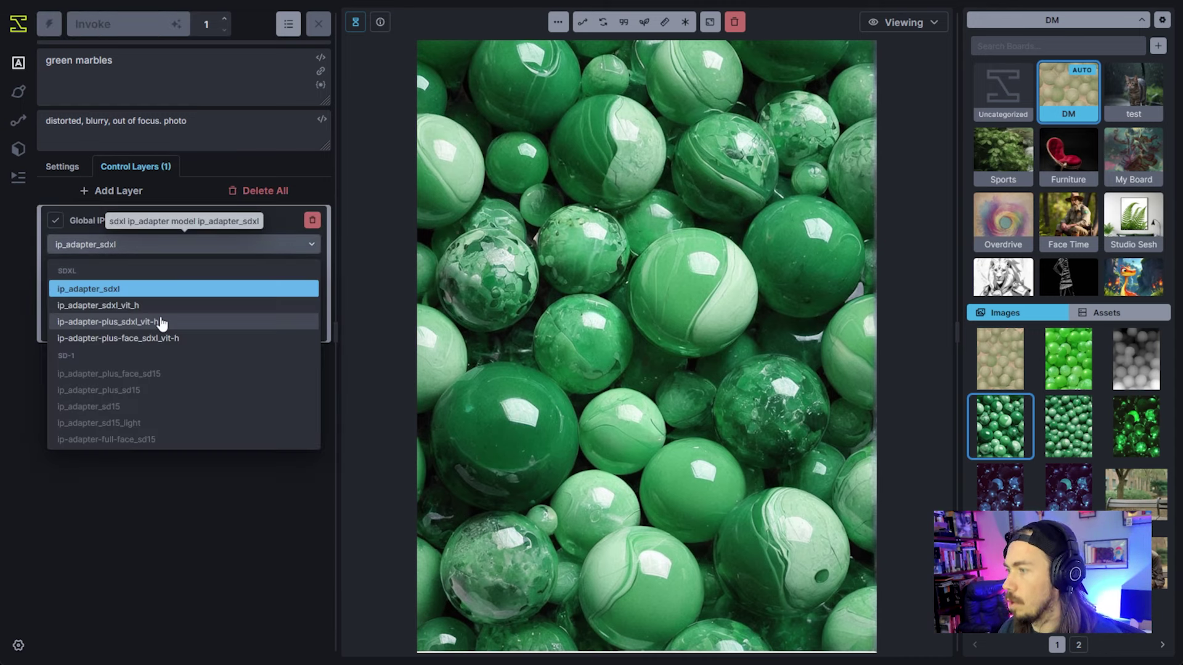
{"action": "left_click", "coordinate": [135, 293]}
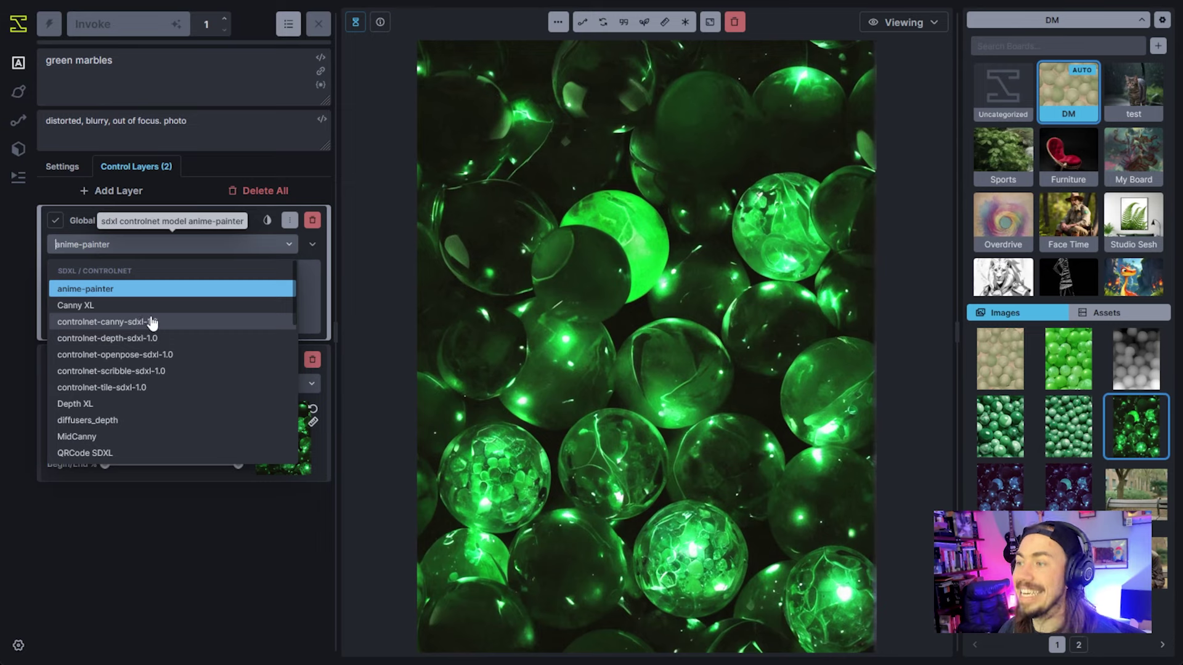
- Set the new Global Control Adapter to controlnet-canny-sdxl-1.0 with the glowing green marbles image and show its edge map on the editing canvas
{"action": "left_click", "coordinate": [150, 322]}
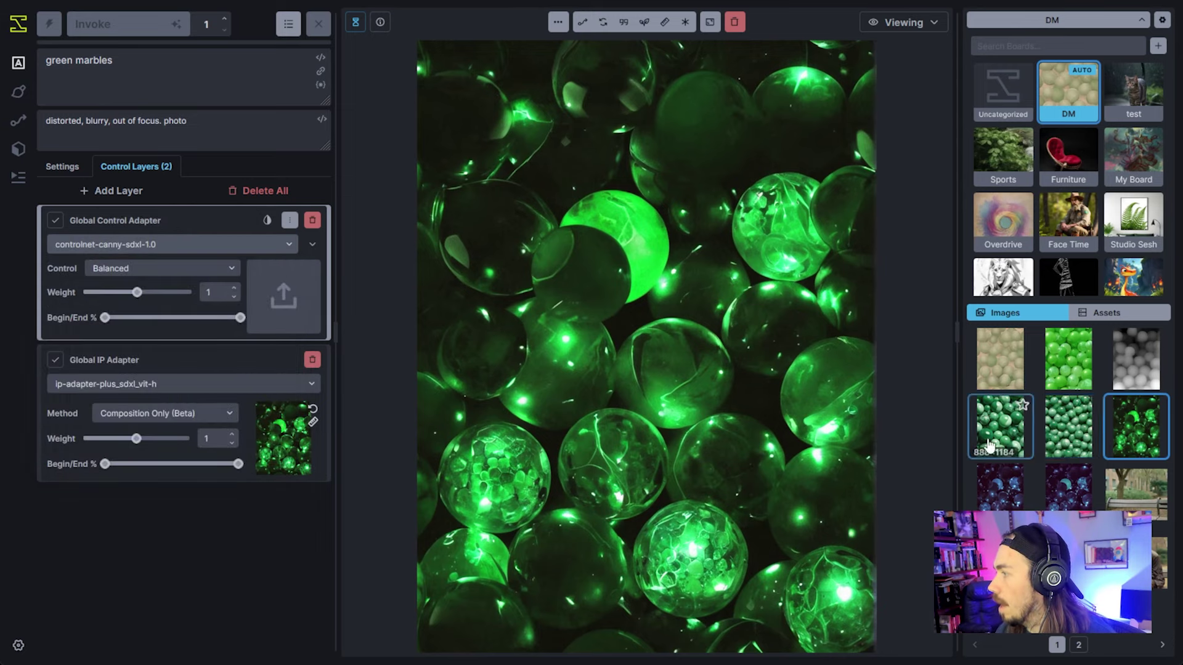
{"action": "left_click_drag", "start_coordinate": [1125, 435], "coordinate": [283, 295]}
{"action": "key", "text": "ctrl+shift+Return"}
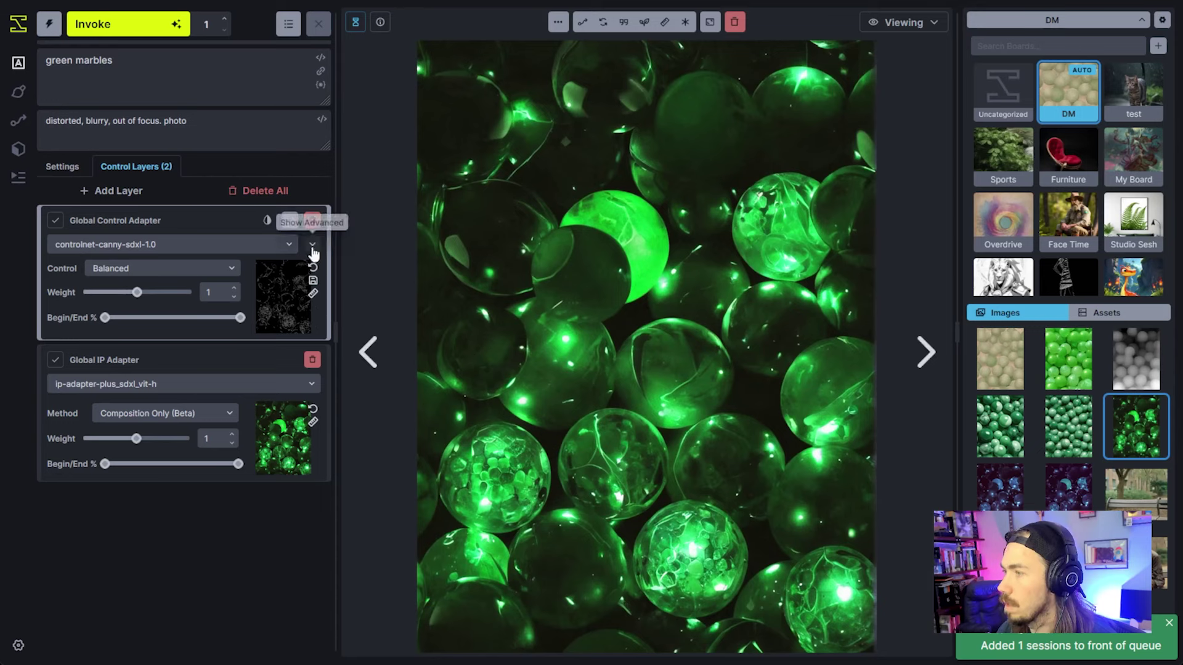
{"action": "left_click", "coordinate": [896, 23]}
{"action": "left_click", "coordinate": [892, 93]}
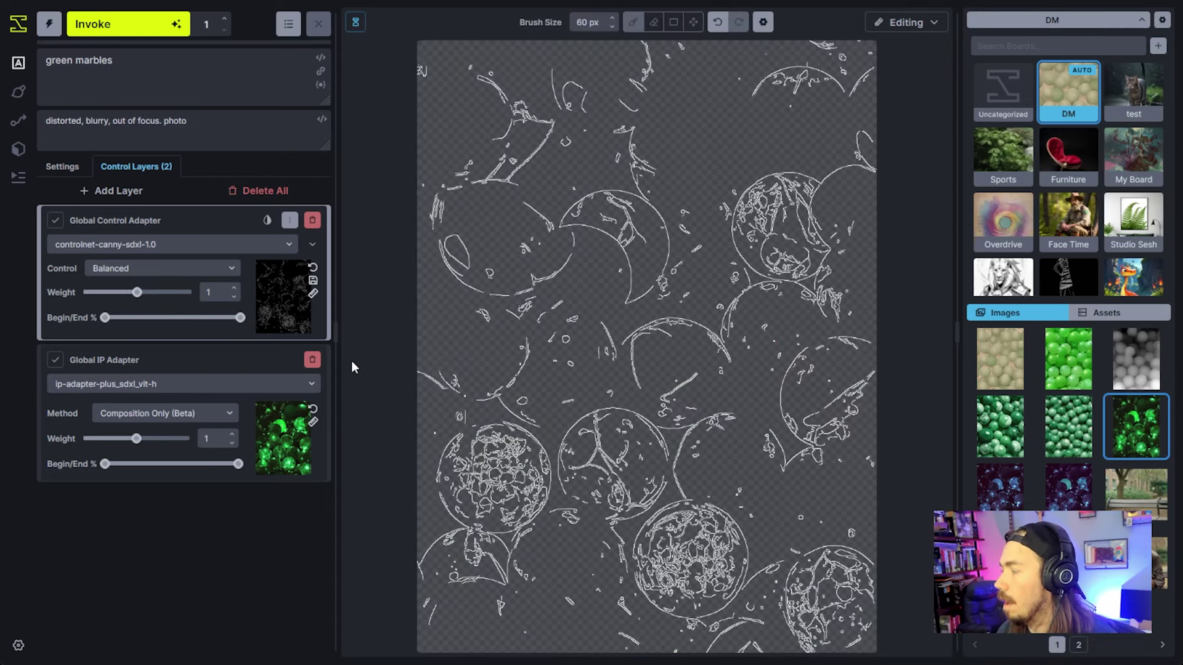
- Show the Canny processor's advanced settings and set the low threshold to 56 and the high threshold to 116
{"action": "left_click", "coordinate": [313, 243]}
{"action": "left_click_drag", "start_coordinate": [193, 386], "coordinate": [244, 405]}
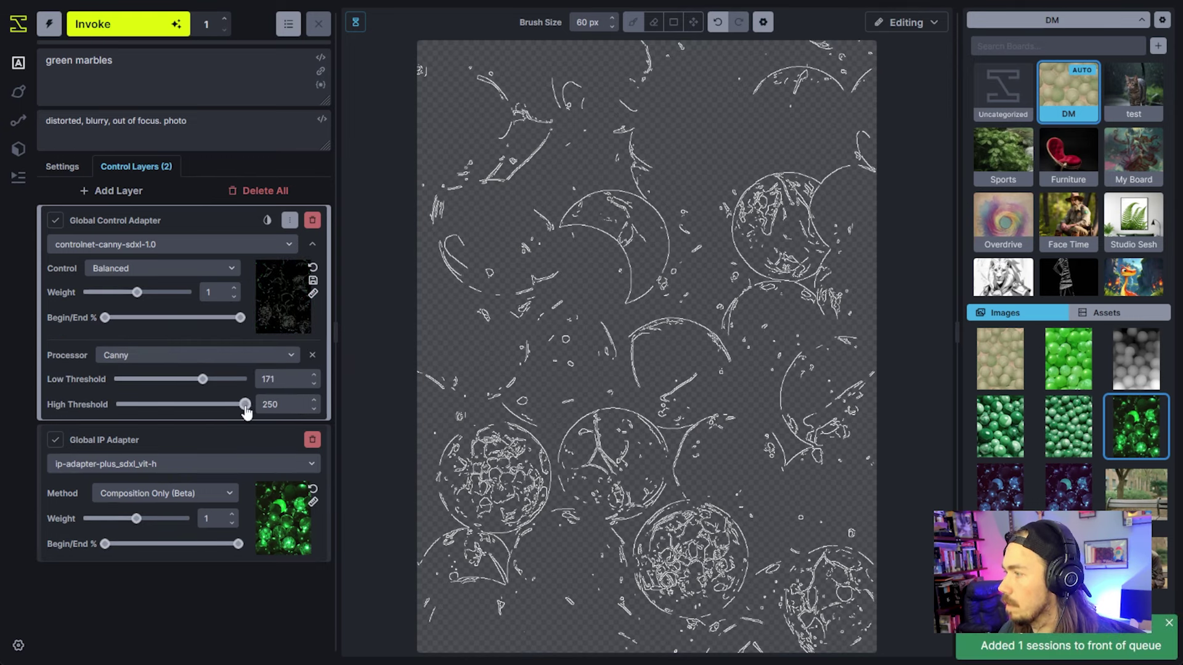
{"action": "left_click", "coordinate": [157, 379]}
{"action": "left_click", "coordinate": [176, 405]}
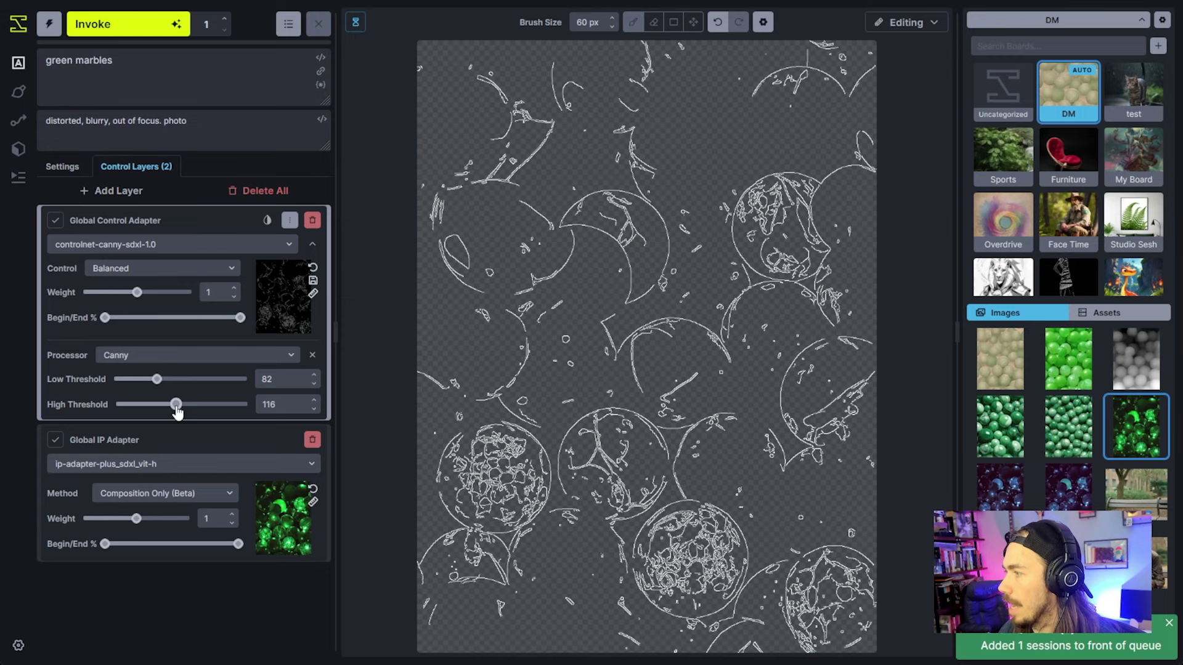
{"action": "left_click", "coordinate": [128, 379]}
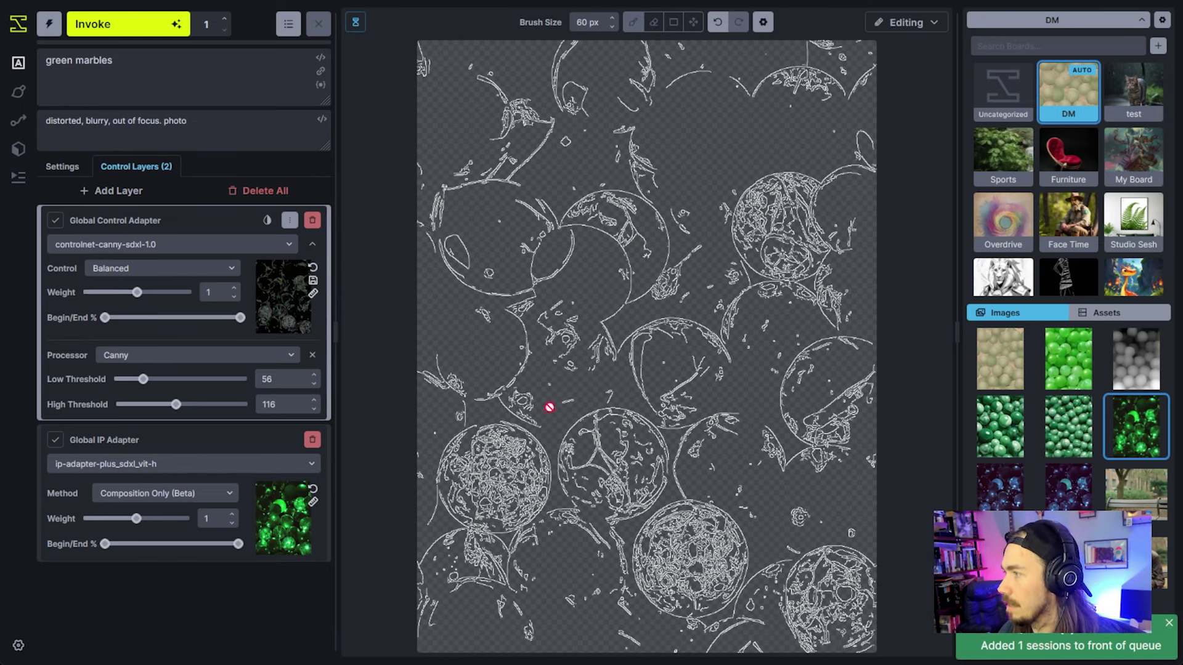
- Generate an image with the Canny low threshold at 88 and compare it with the dark green marbles image
{"action": "left_click_drag", "start_coordinate": [143, 382], "coordinate": [160, 381]}
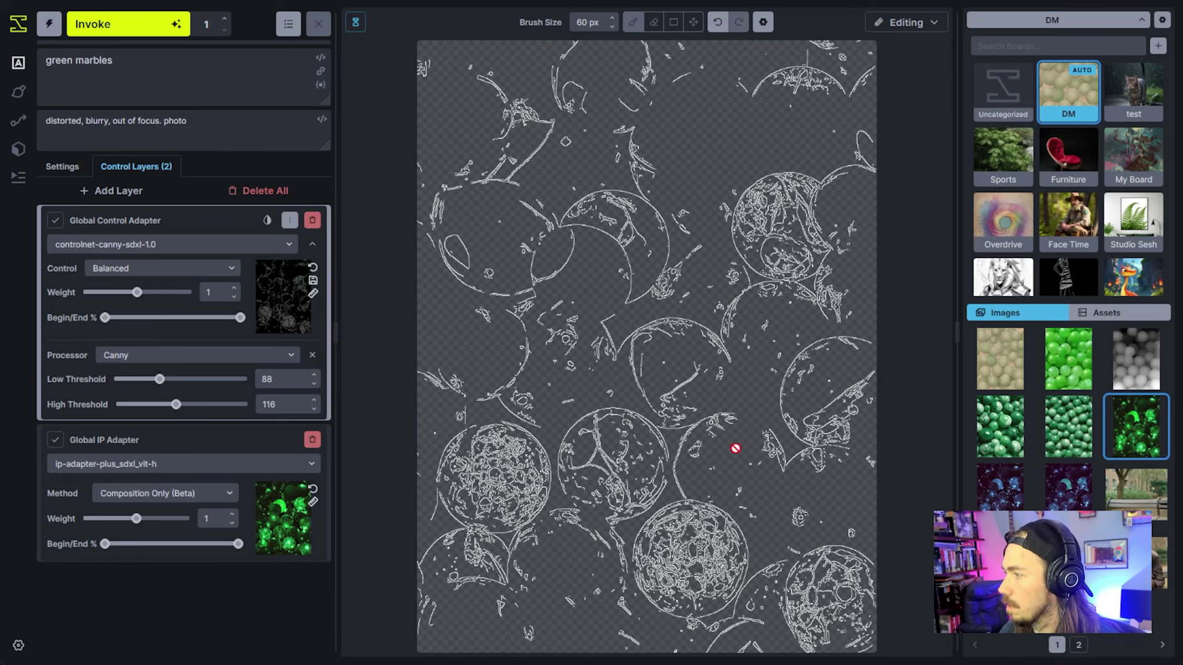
{"action": "left_click", "coordinate": [126, 25]}
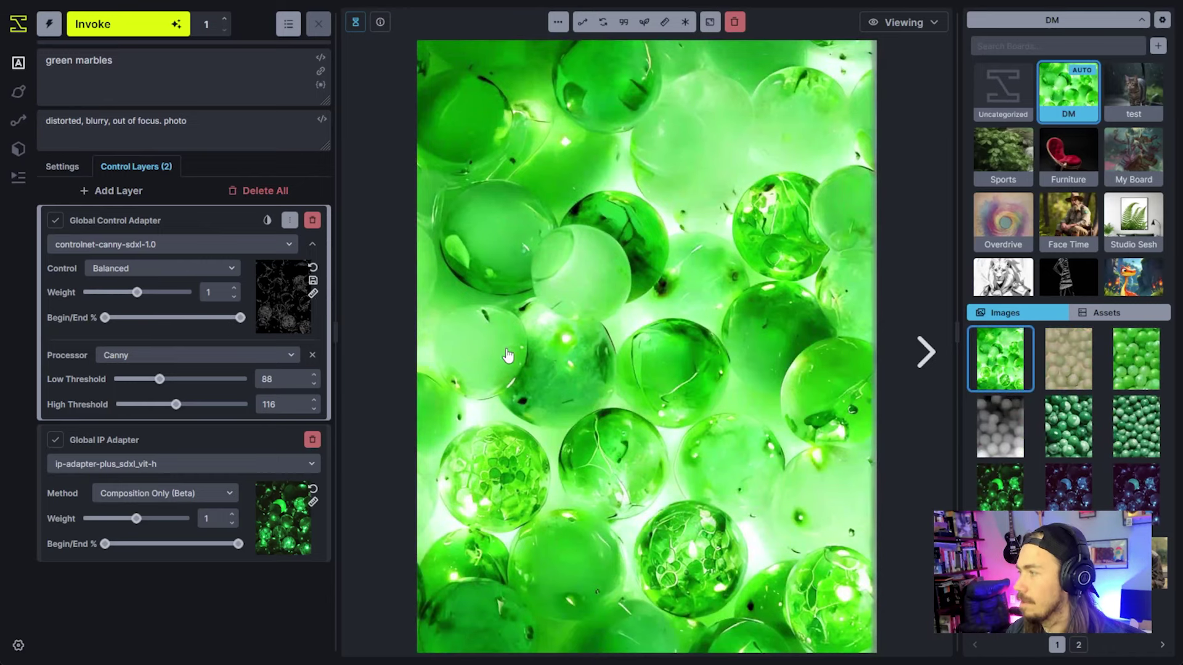
{"action": "left_click", "coordinate": [1069, 431]}
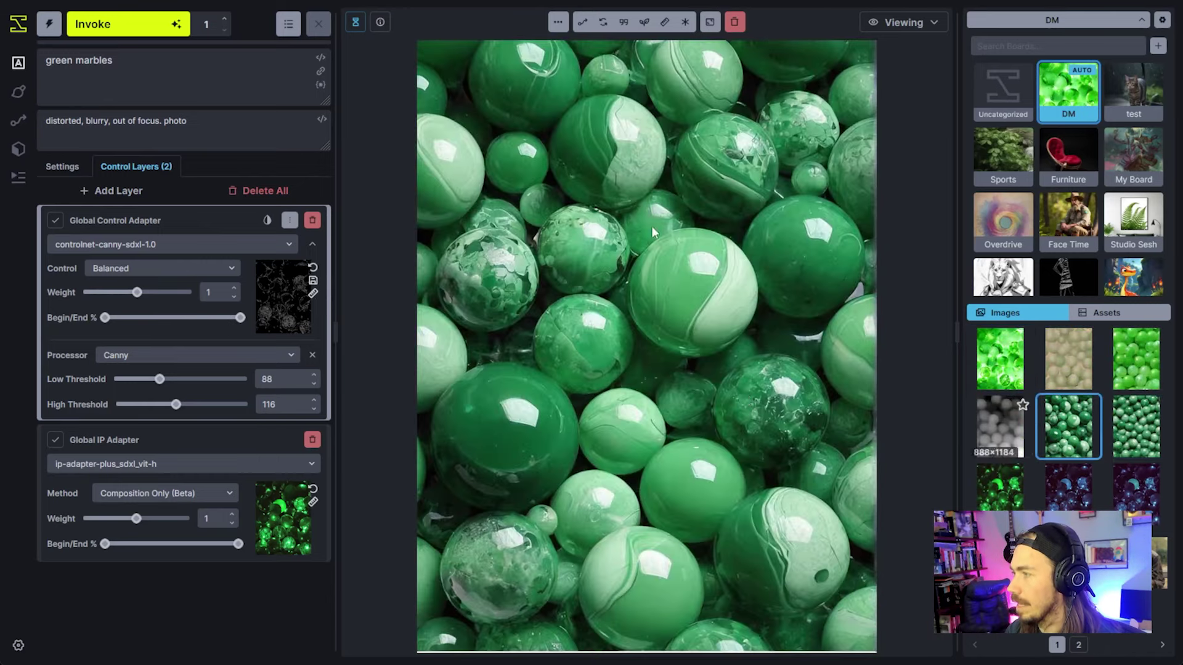
{"action": "key", "text": "Up"}
{"action": "key", "text": "Left"}
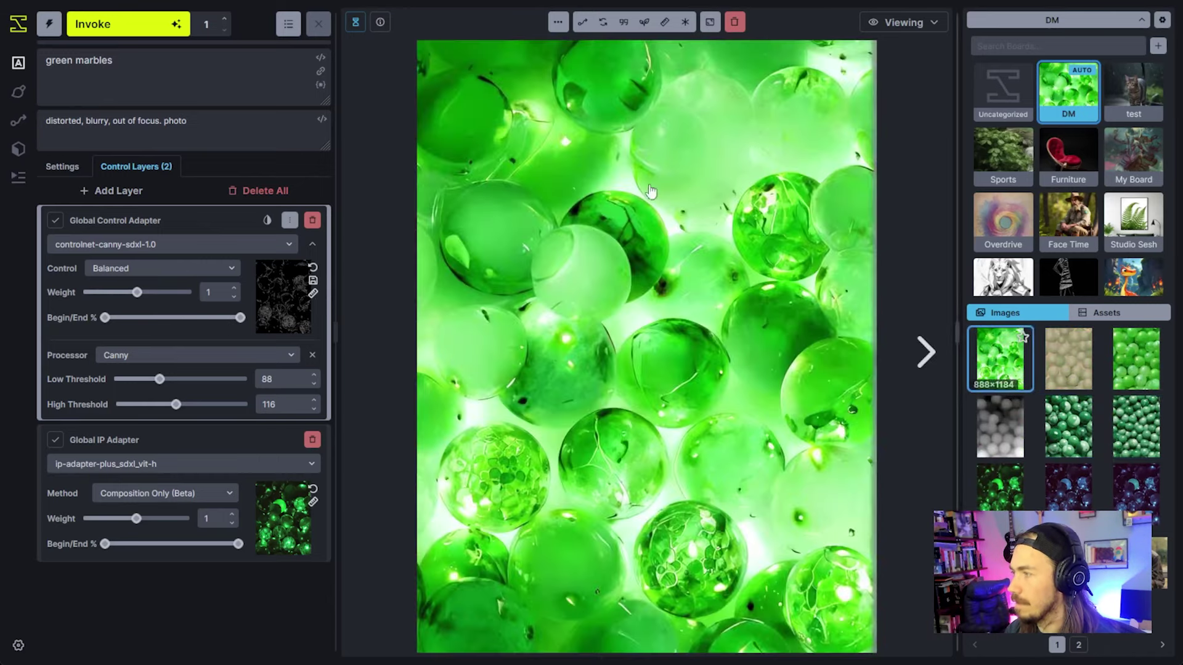
{"action": "left_click", "coordinate": [1051, 417]}
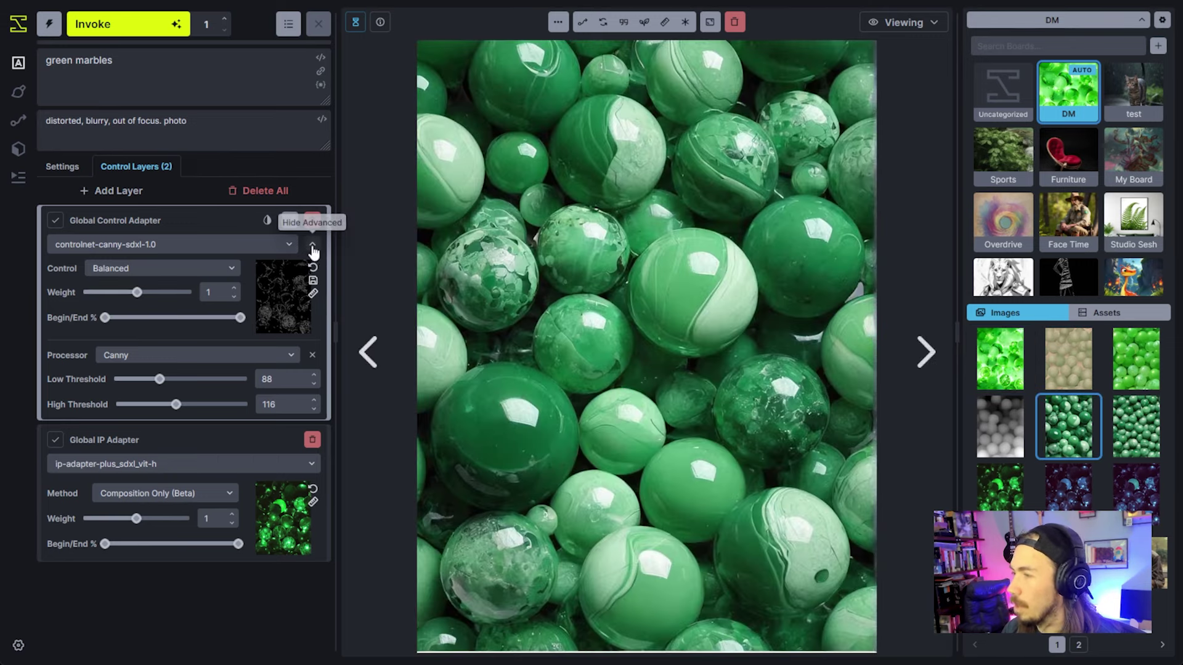
- Return to the Control Layers canvas, raise both Canny thresholds to 255 and generate an image
{"action": "left_click", "coordinate": [902, 22]}
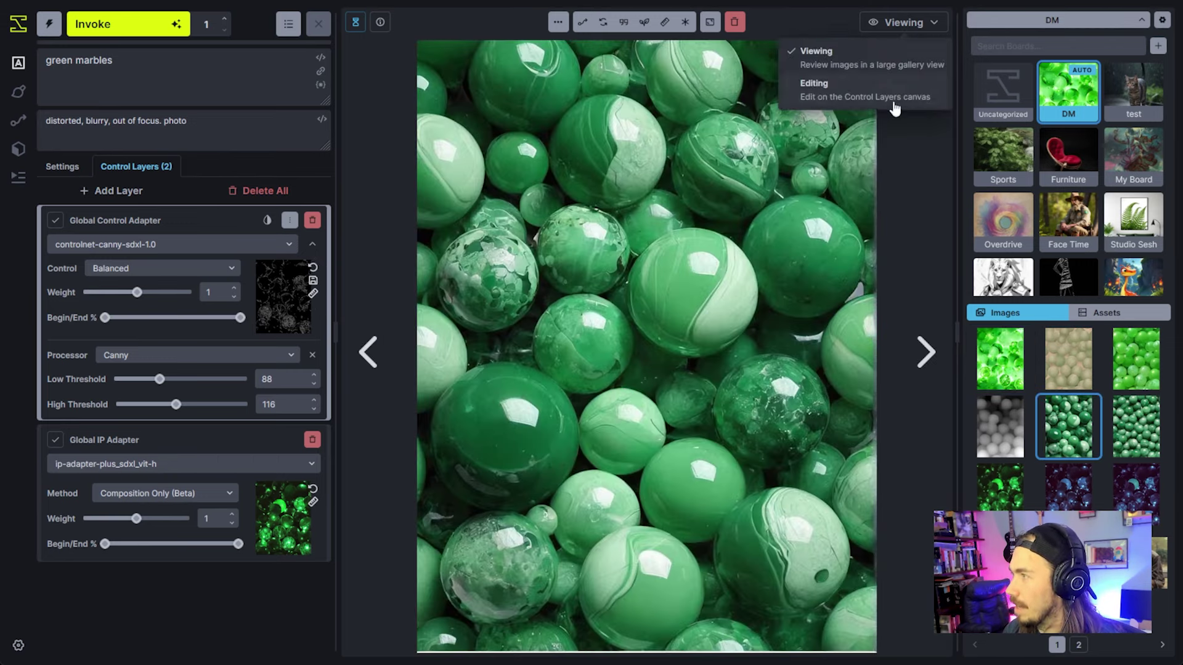
{"action": "left_click", "coordinate": [887, 100]}
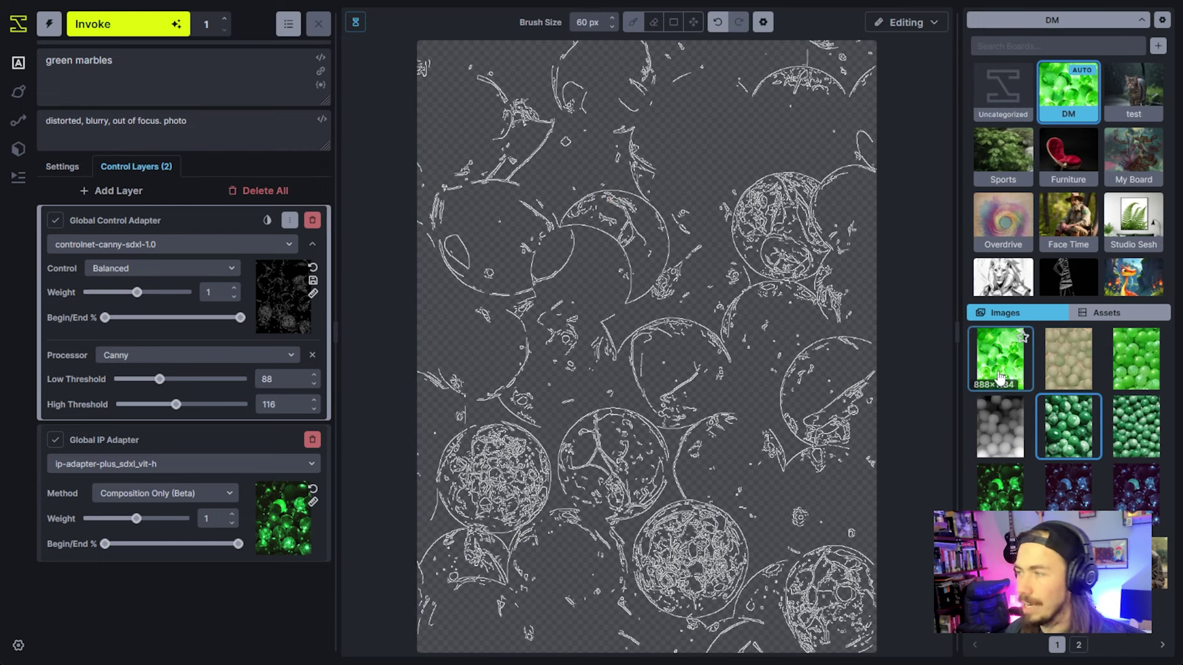
{"action": "left_click_drag", "start_coordinate": [179, 381], "coordinate": [249, 407]}
{"action": "left_click", "coordinate": [162, 32]}
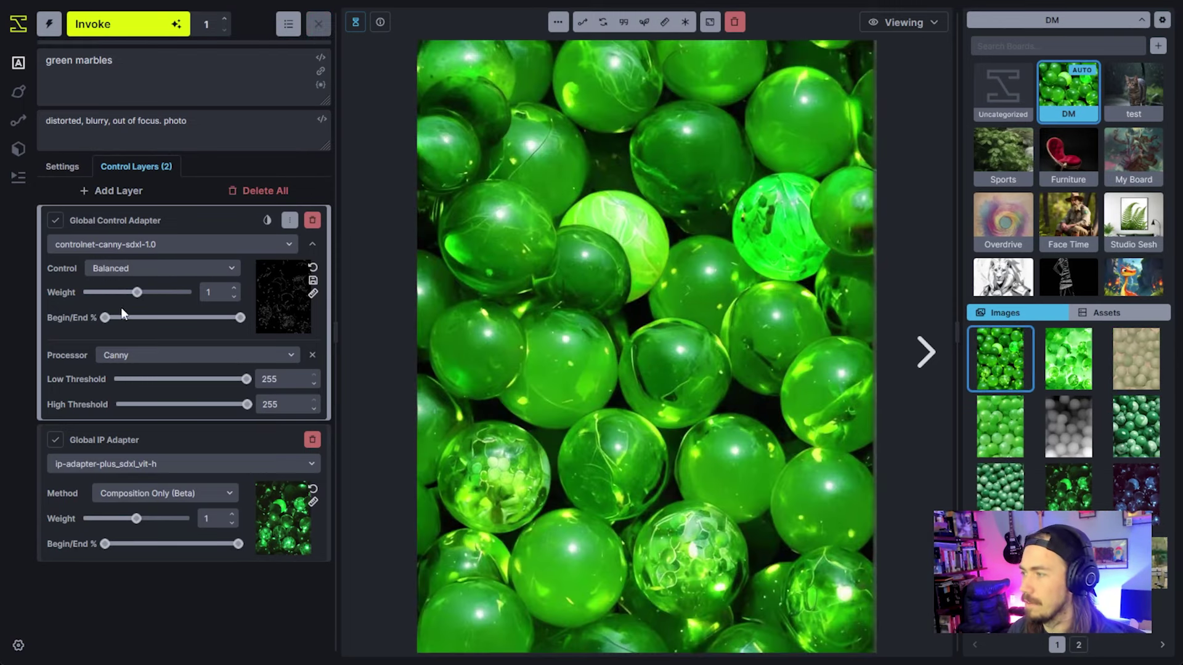
- Recall the seed from the dark green marbles image and generate an image with it
{"action": "left_click", "coordinate": [1104, 433]}
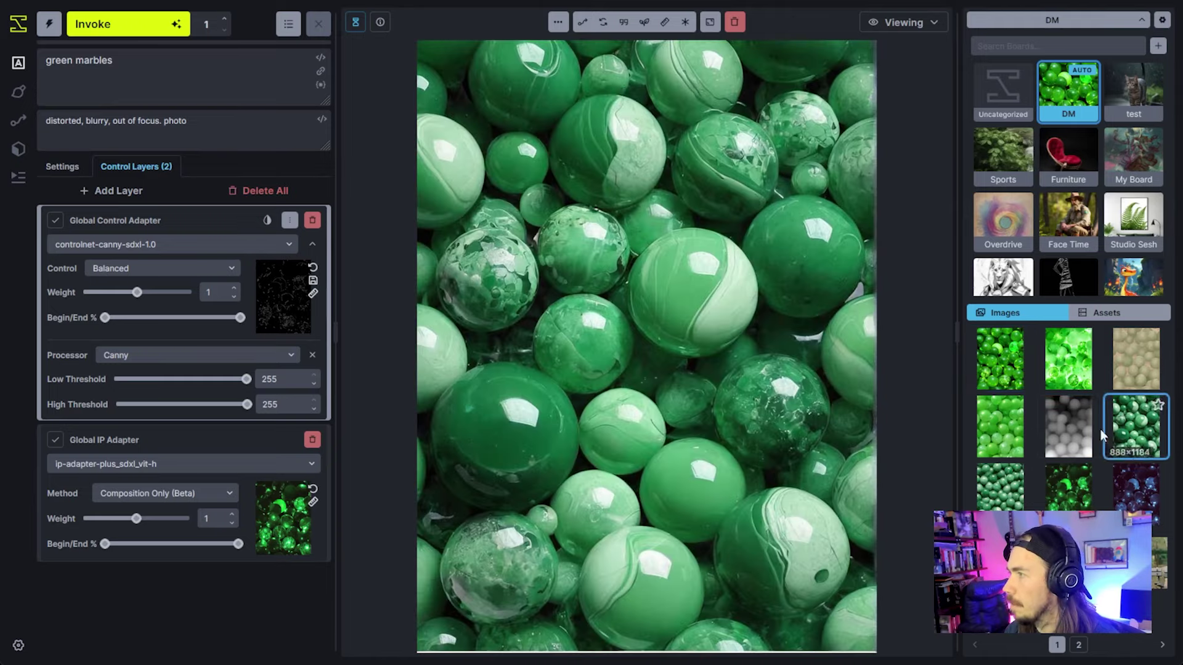
{"action": "left_click", "coordinate": [644, 23]}
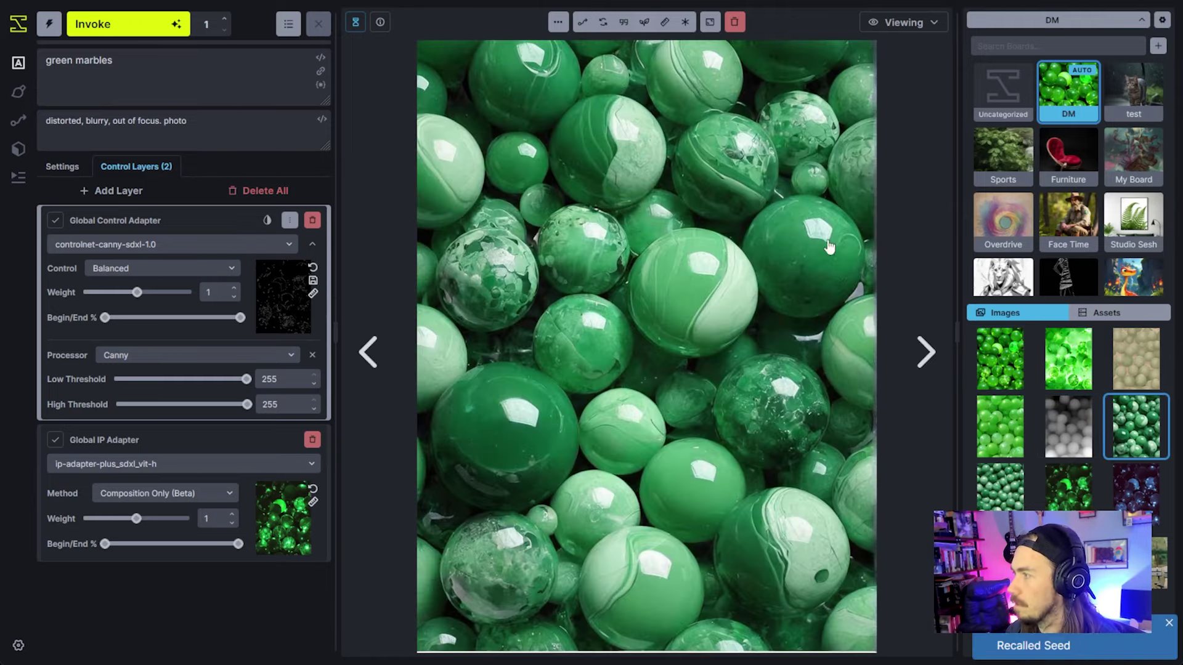
{"action": "left_click", "coordinate": [984, 354]}
{"action": "left_click", "coordinate": [154, 23]}
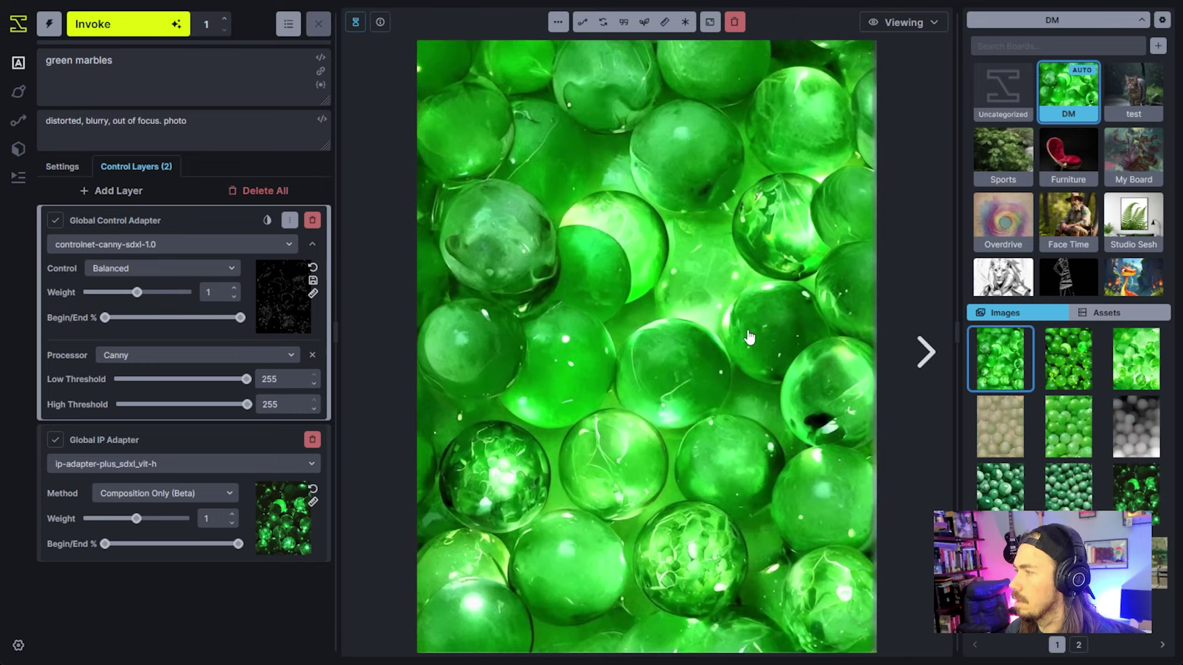
- Compare the recent green marbles results with the dark glowing marbles image in a slider comparison
{"action": "left_click", "coordinate": [1081, 385]}
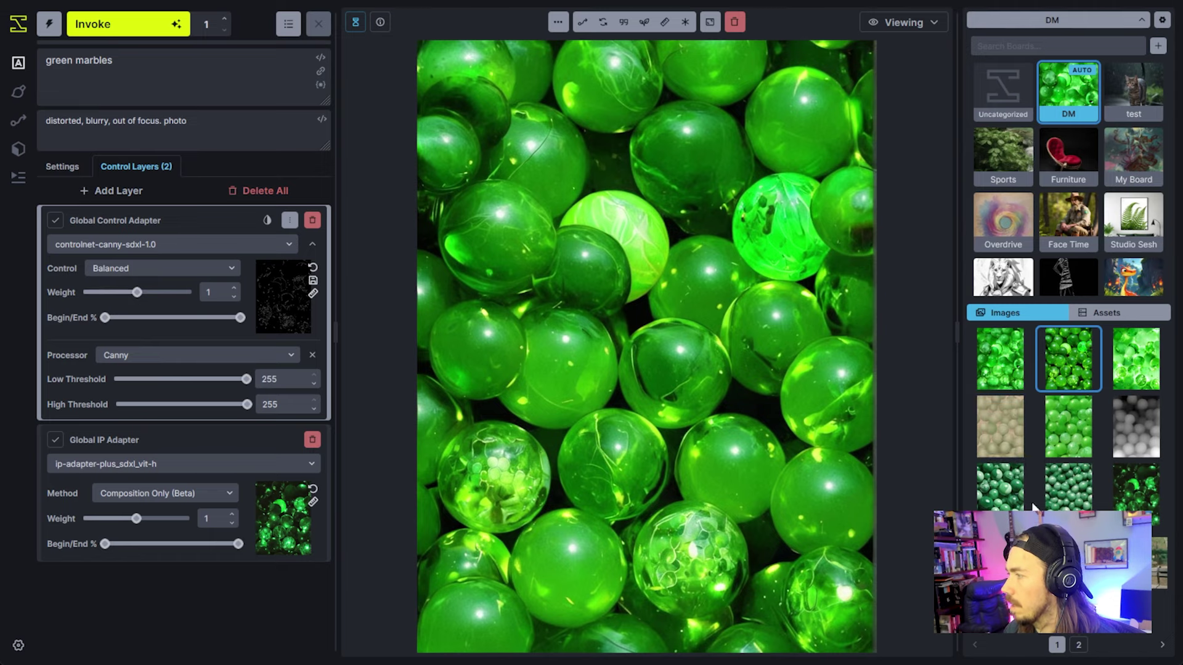
{"action": "left_click", "coordinate": [1162, 523], "text": "alt"}
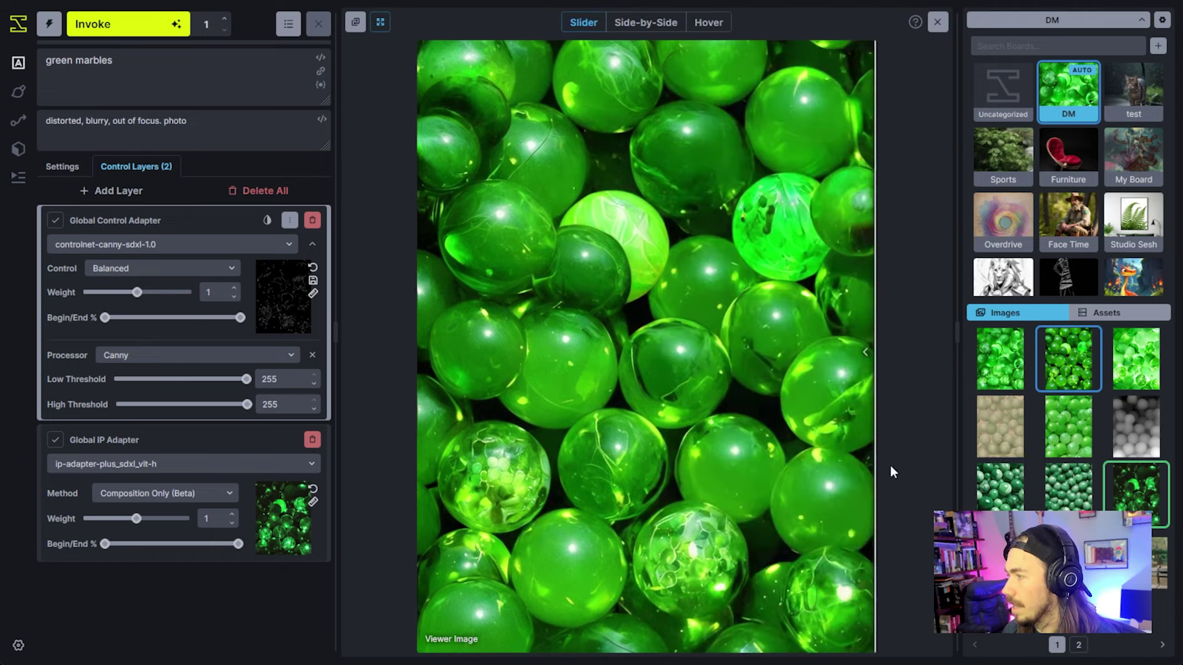
{"action": "left_click_drag", "start_coordinate": [874, 466], "coordinate": [910, 445]}
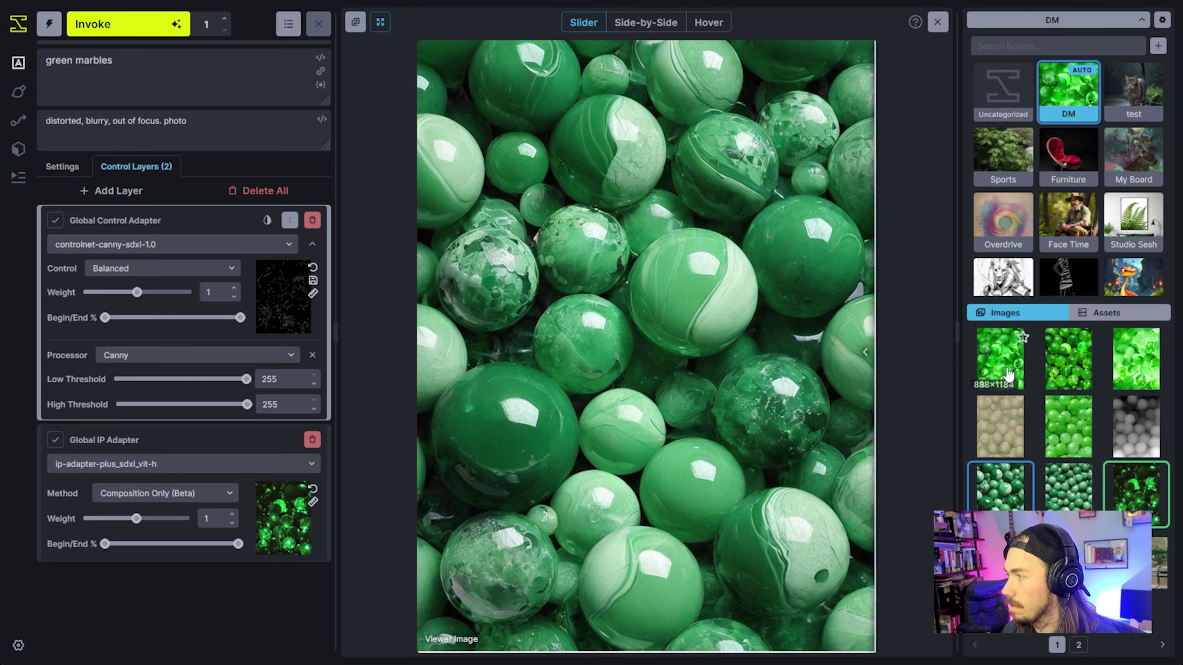
{"action": "left_click", "coordinate": [1001, 367]}
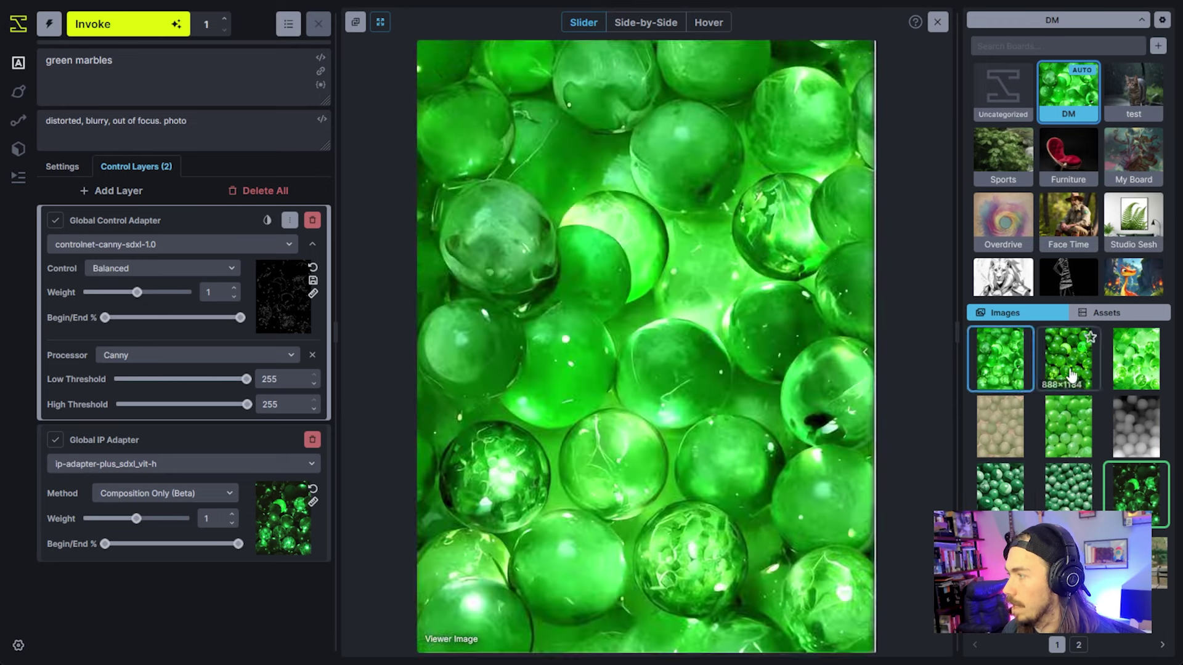
{"action": "left_click", "coordinate": [1070, 375]}
{"action": "left_click_drag", "start_coordinate": [843, 394], "coordinate": [624, 395]}
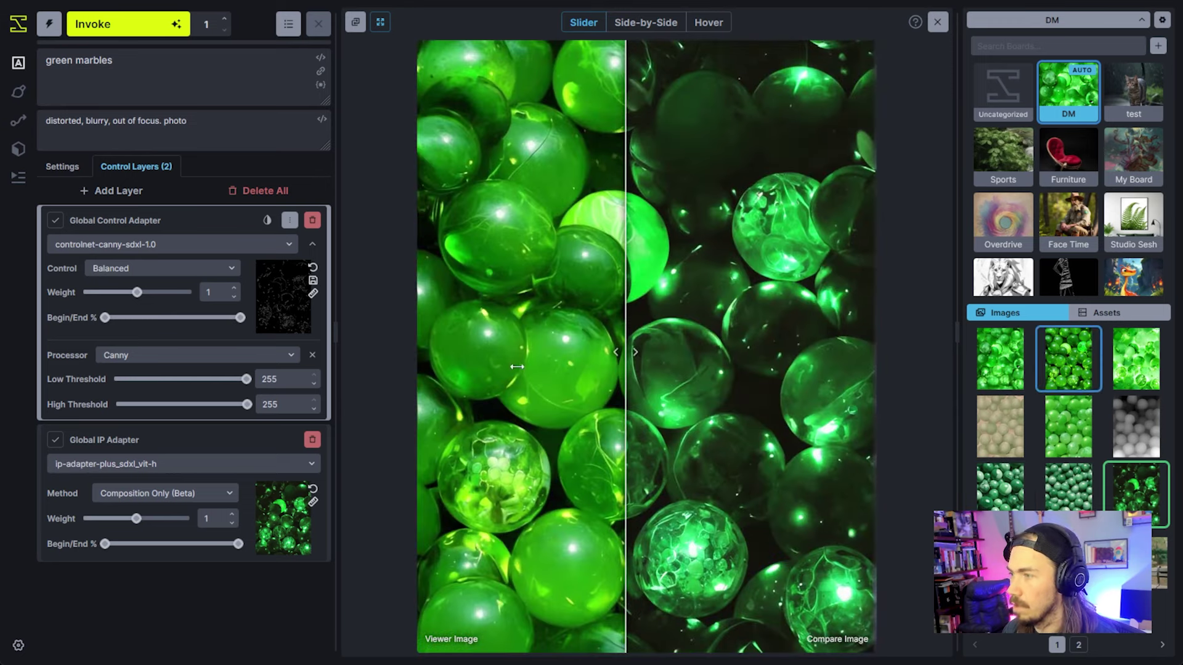
- Add a Global IP Adapter layer using ip_adapter_sdxl_vit_h, Style Only (Beta) and the dark green marbles image, and generate an image
{"action": "left_click", "coordinate": [108, 190]}
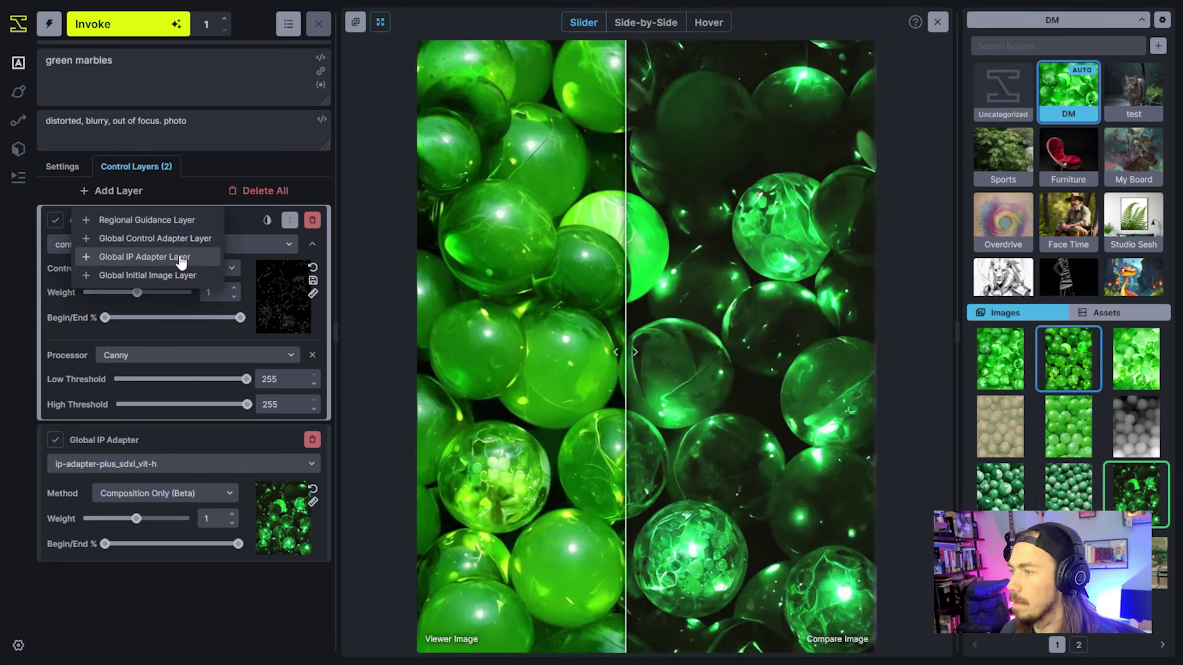
{"action": "left_click", "coordinate": [180, 261]}
{"action": "left_click", "coordinate": [184, 447]}
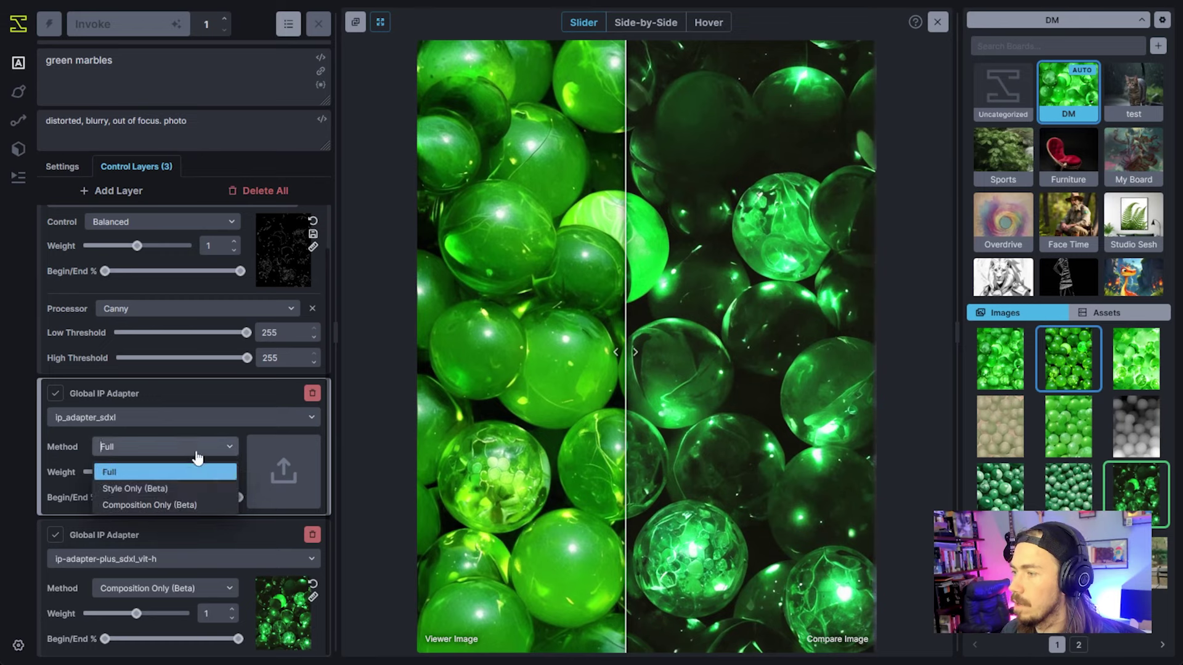
{"action": "left_click", "coordinate": [135, 488]}
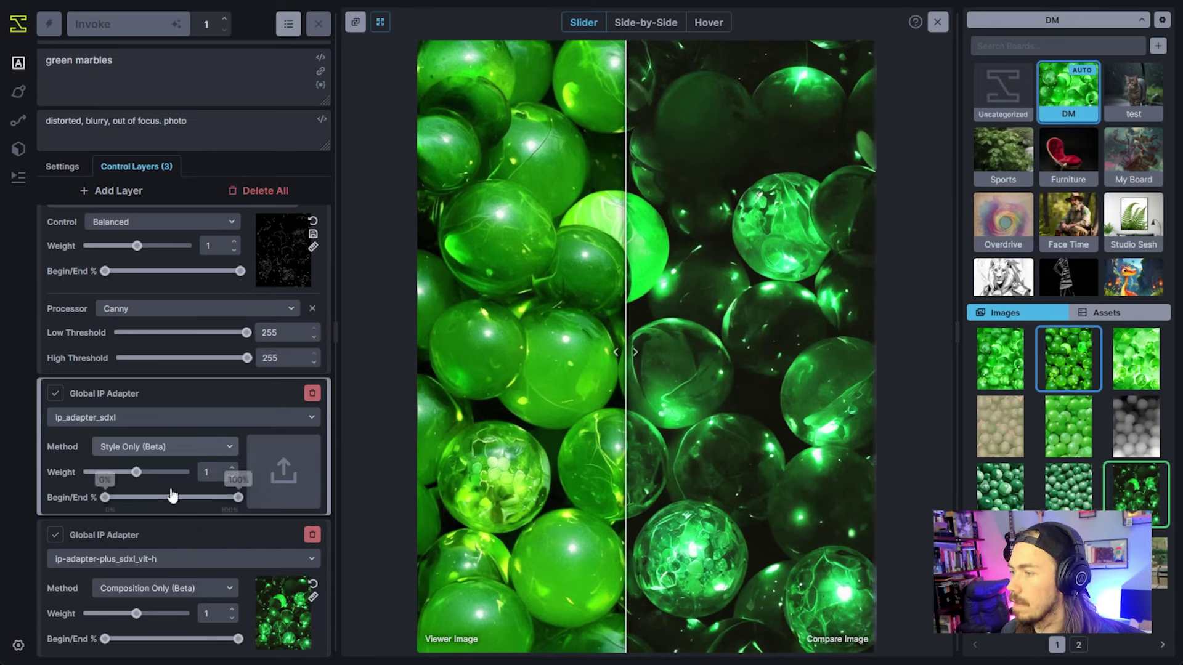
{"action": "left_click_drag", "start_coordinate": [1000, 487], "coordinate": [282, 472]}
{"action": "left_click", "coordinate": [185, 417]}
{"action": "left_click", "coordinate": [166, 479]}
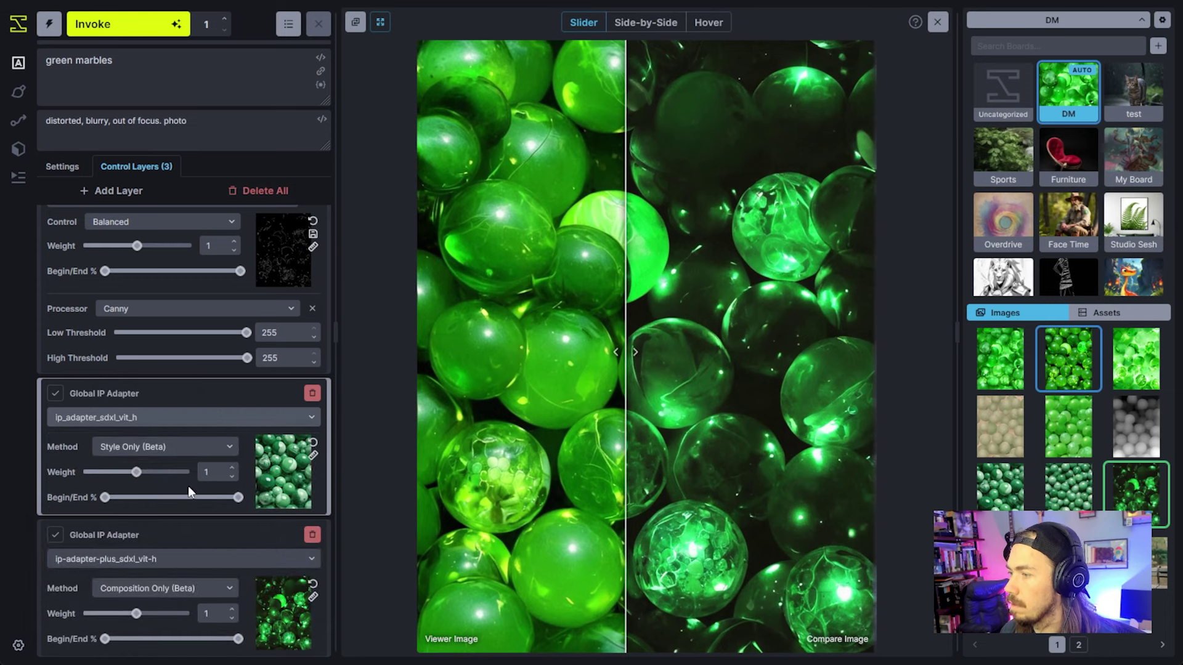
{"action": "left_click", "coordinate": [141, 38]}
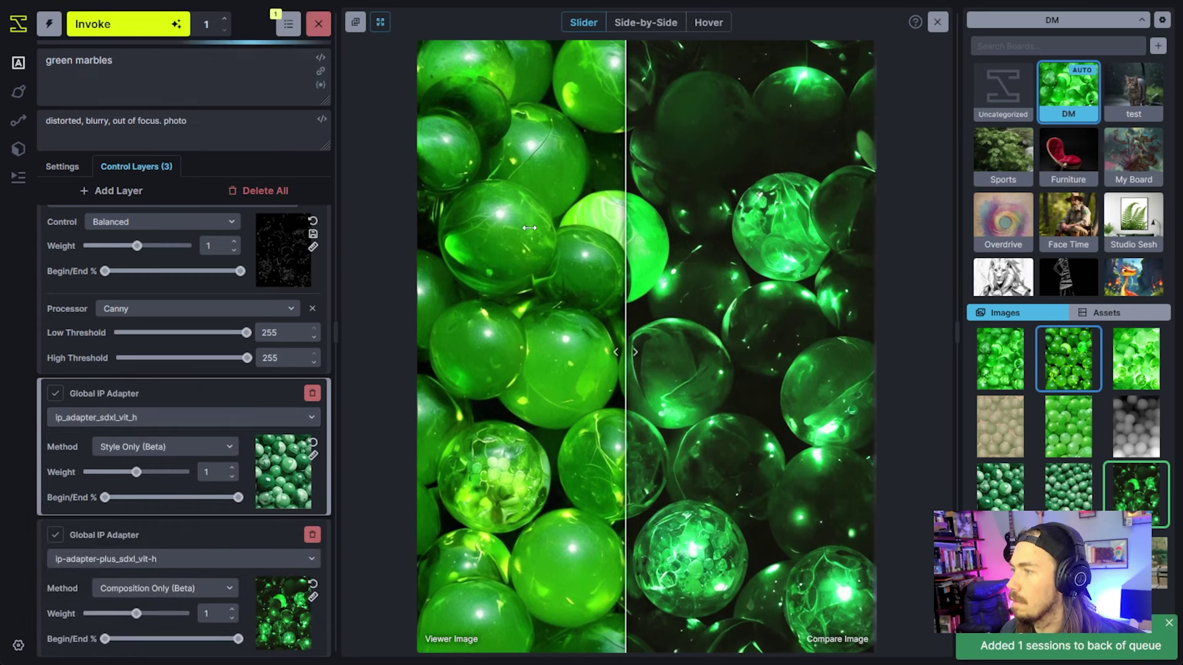
- Finish the slider comparison and view the new style-guided image against the earlier bright green result
{"action": "left_click_drag", "start_coordinate": [632, 383], "coordinate": [709, 381]}
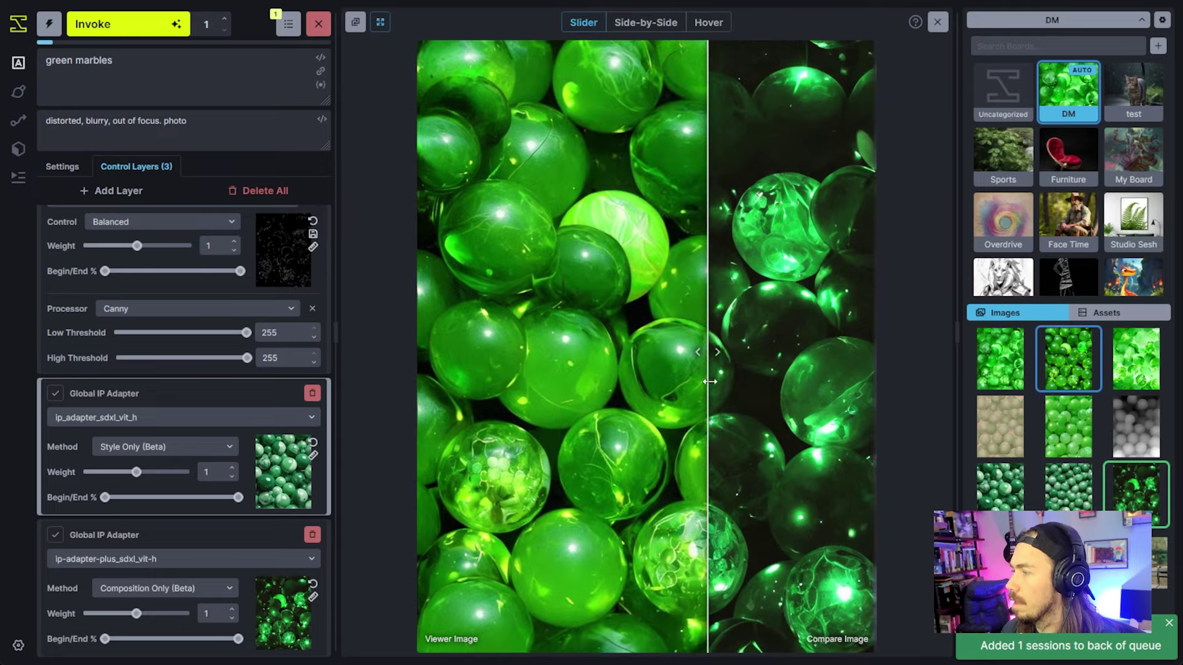
{"action": "left_click", "coordinate": [937, 22]}
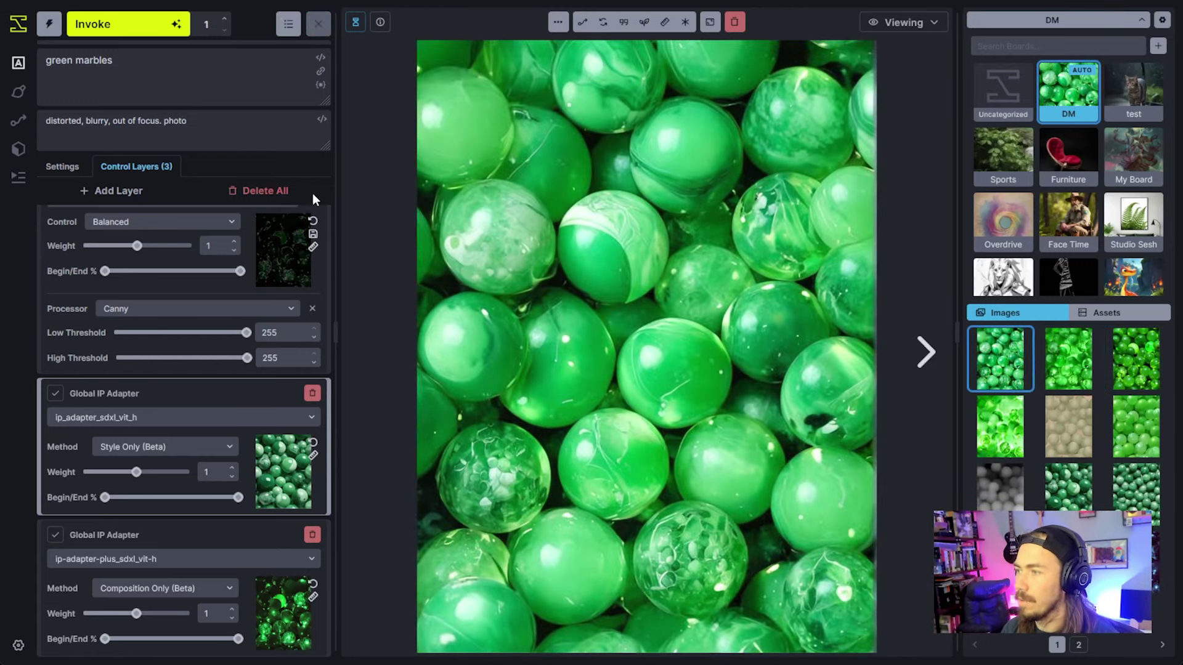
{"action": "scroll", "coordinate": [281, 336], "scroll_direction": "up", "scroll_amount": 1}
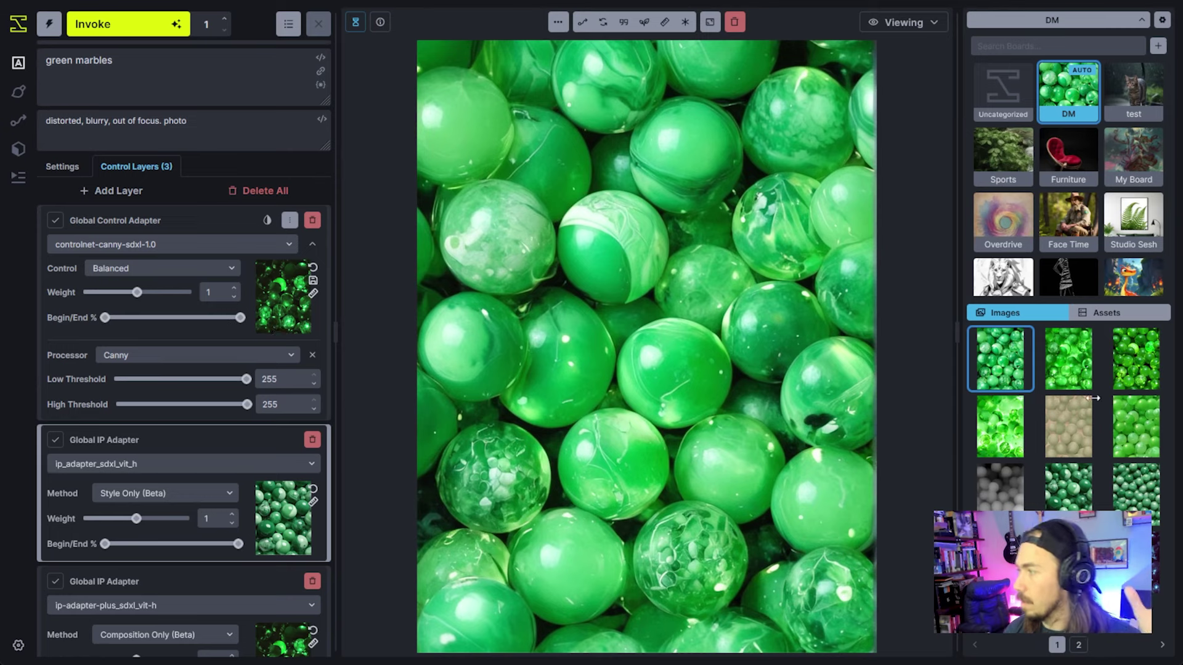
{"action": "key", "text": "Down"}
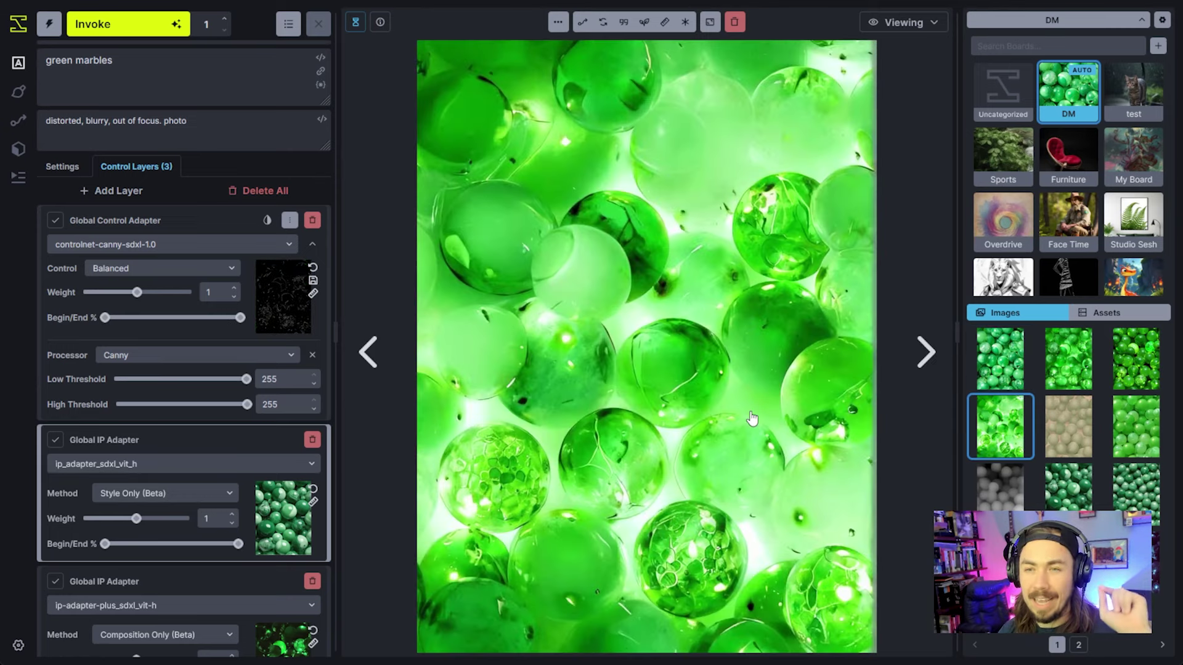
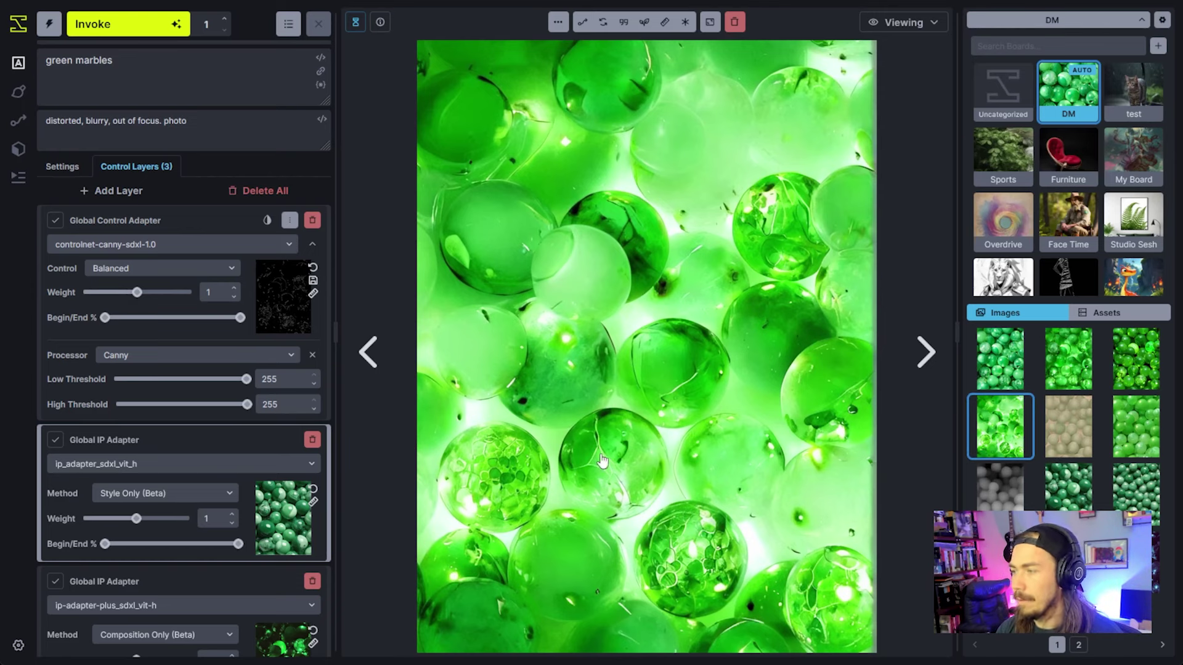
- Save the processed Canny edge map to the gallery and view it alongside the dark green and glowing marbles images
{"action": "mouse_move", "coordinate": [296, 318]}
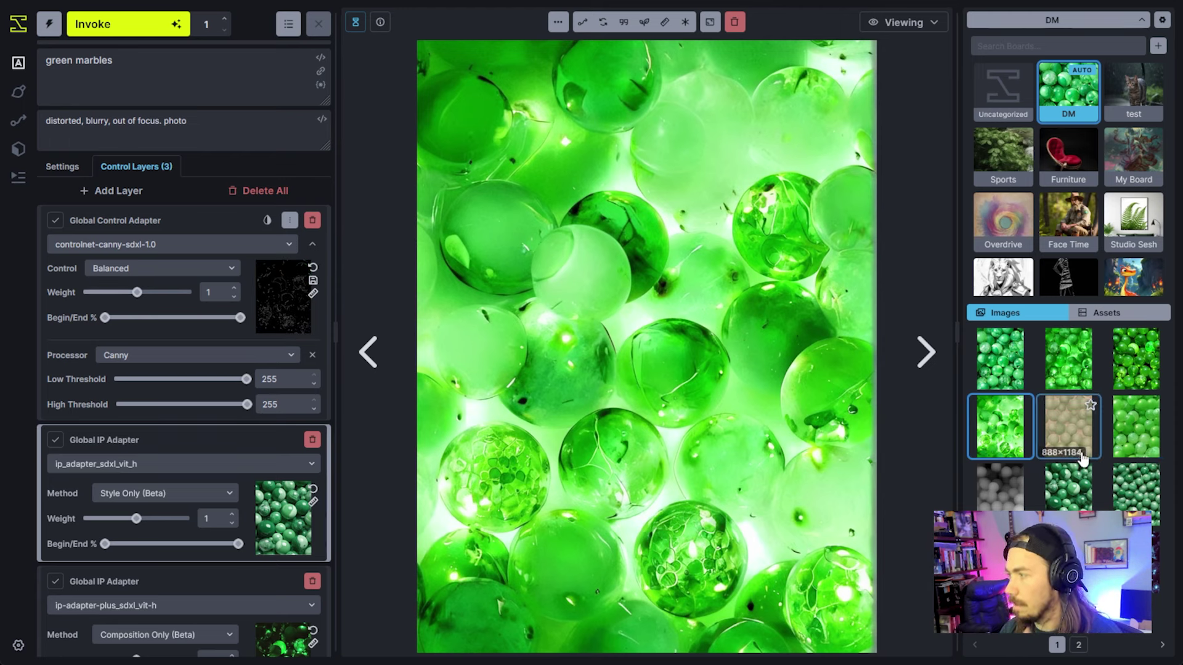
{"action": "left_click", "coordinate": [314, 281]}
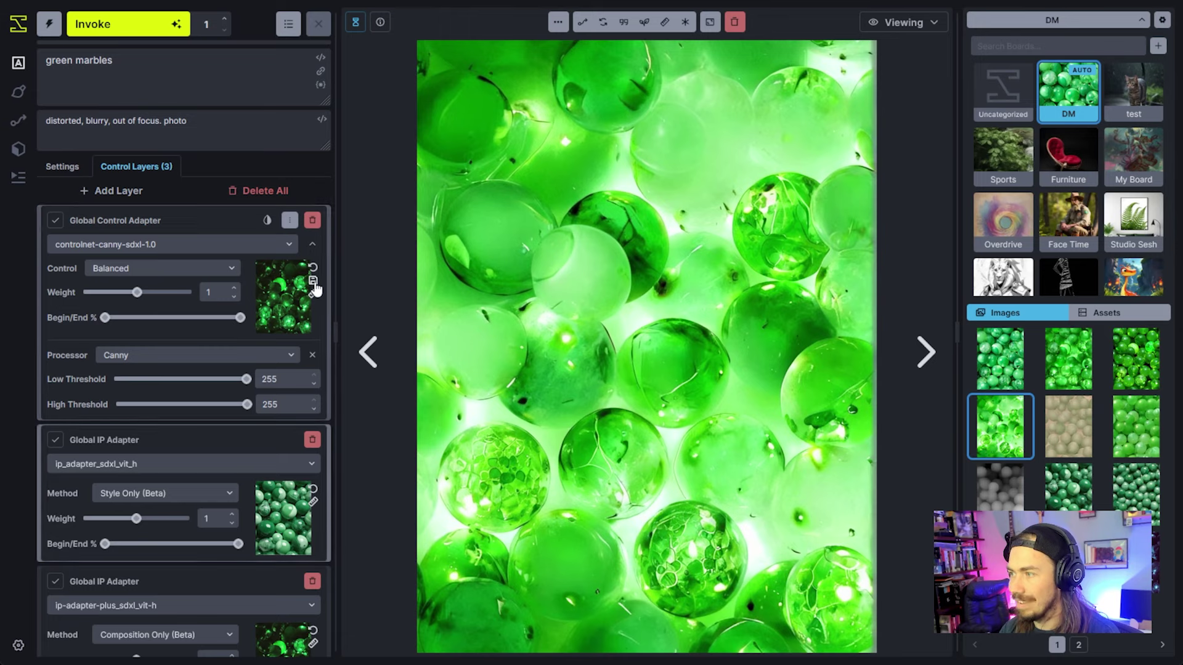
{"action": "left_click", "coordinate": [971, 445]}
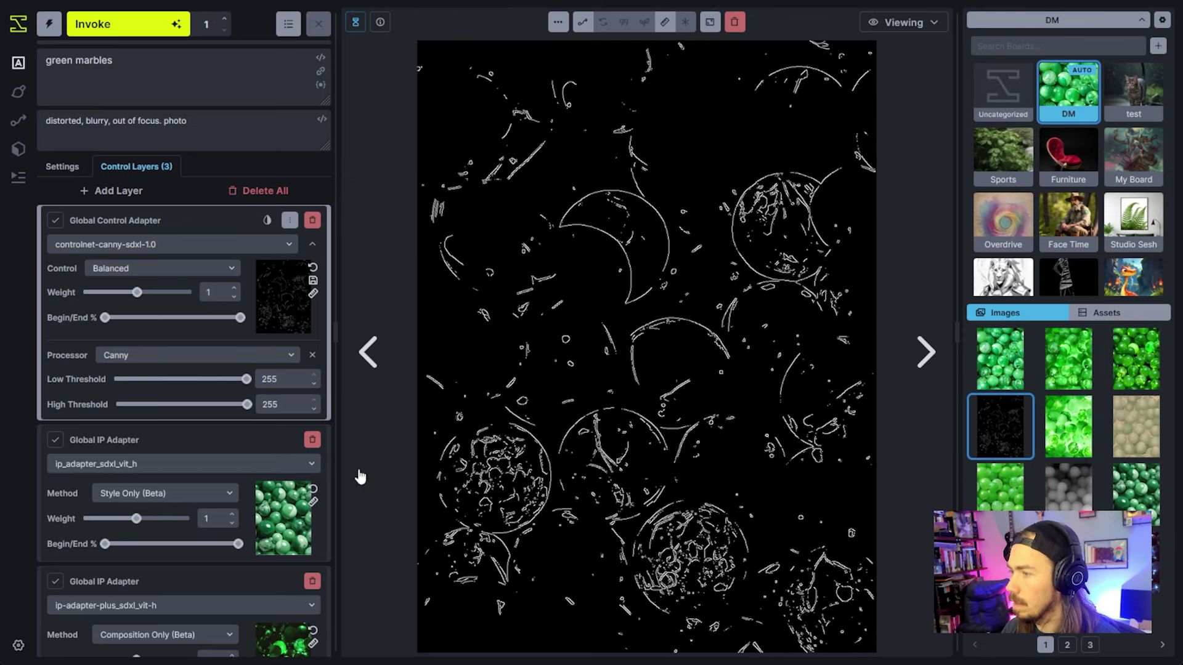
{"action": "scroll", "coordinate": [286, 537], "scroll_direction": "down", "scroll_amount": 1}
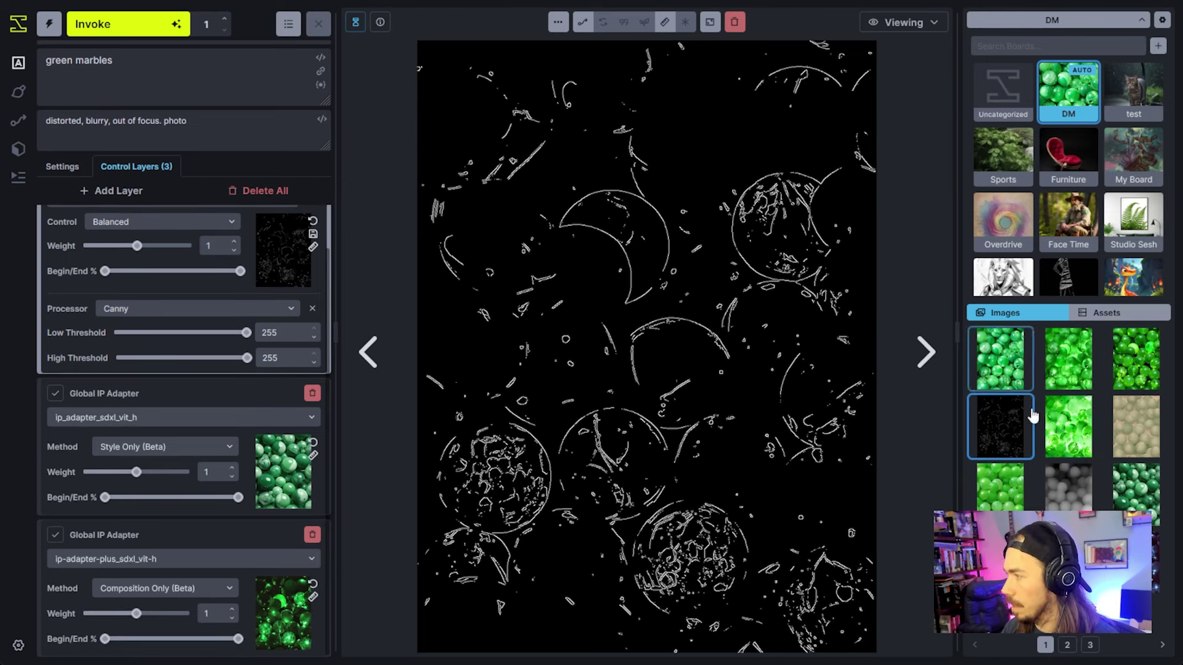
{"action": "left_click", "coordinate": [1136, 491]}
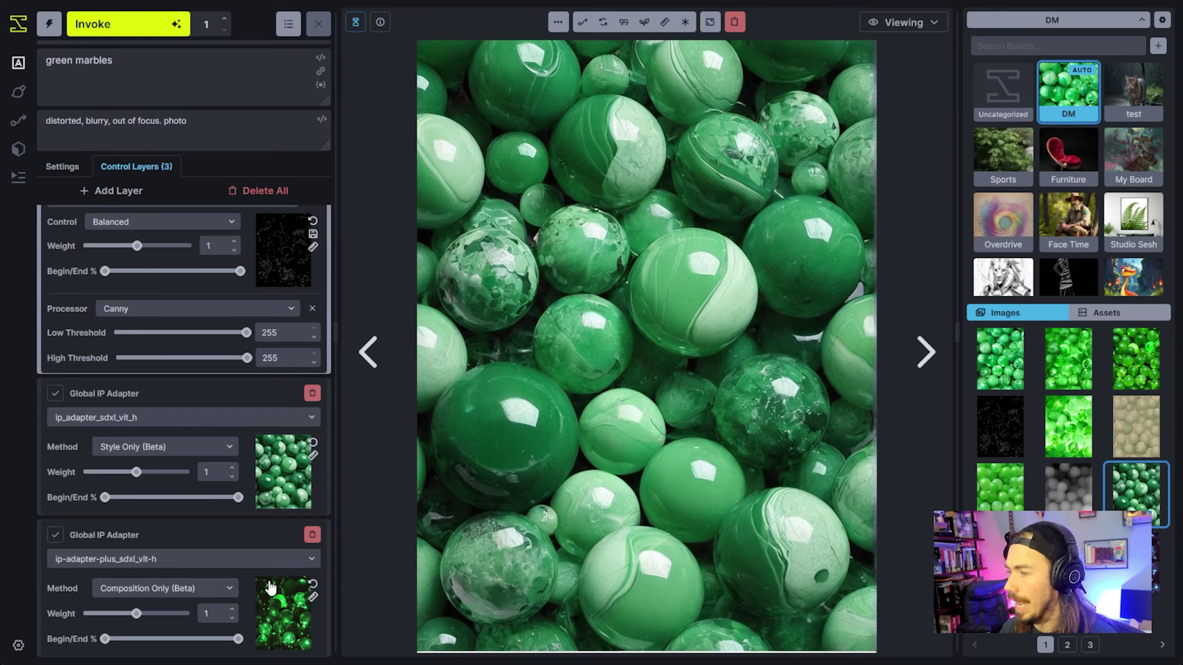
{"action": "key", "text": "Right"}
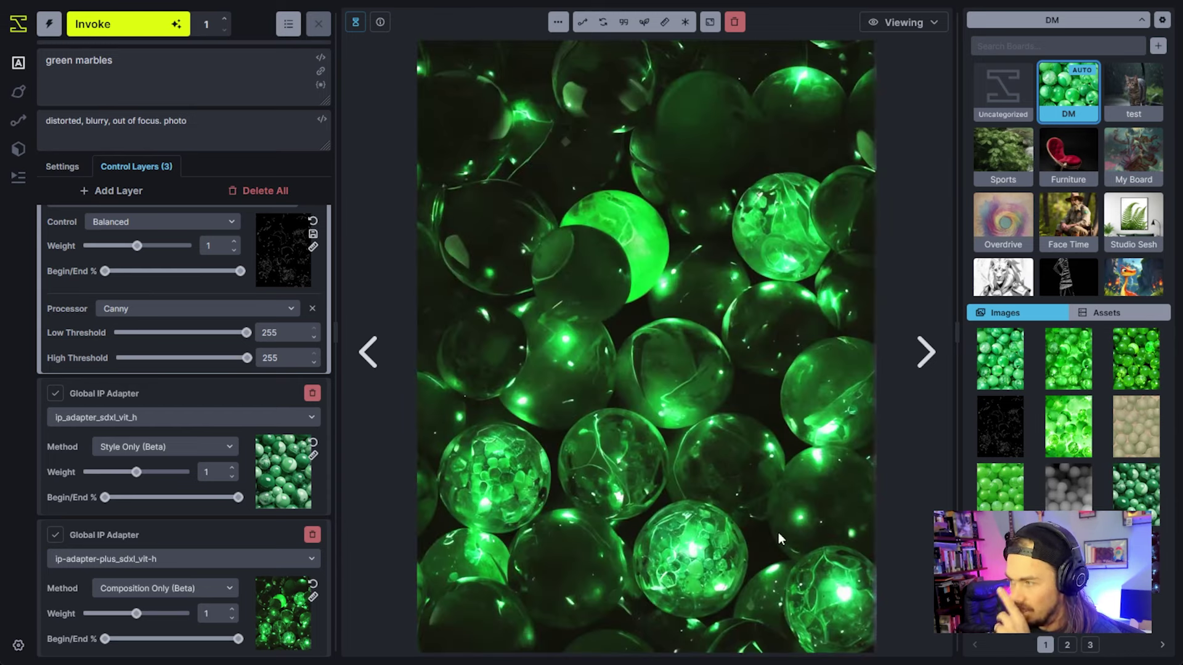
- Delete the Composition Only (Beta) IP Adapter layer, generate an image and compare it with the previous result
{"action": "left_click", "coordinate": [312, 536]}
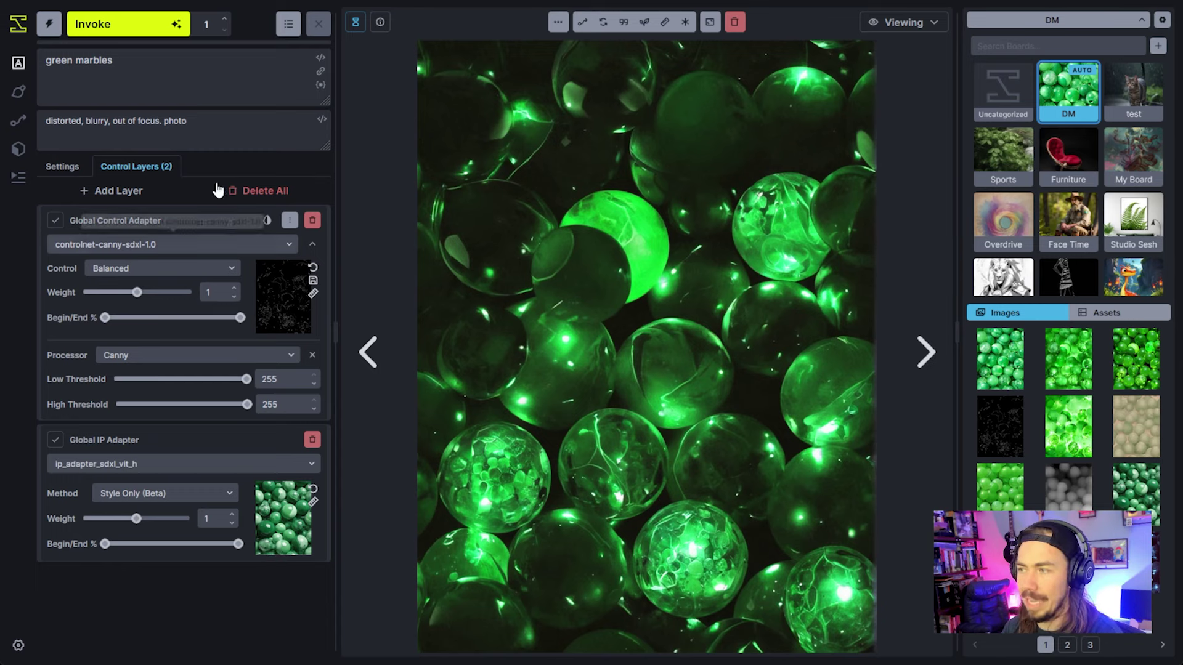
{"action": "left_click", "coordinate": [147, 28]}
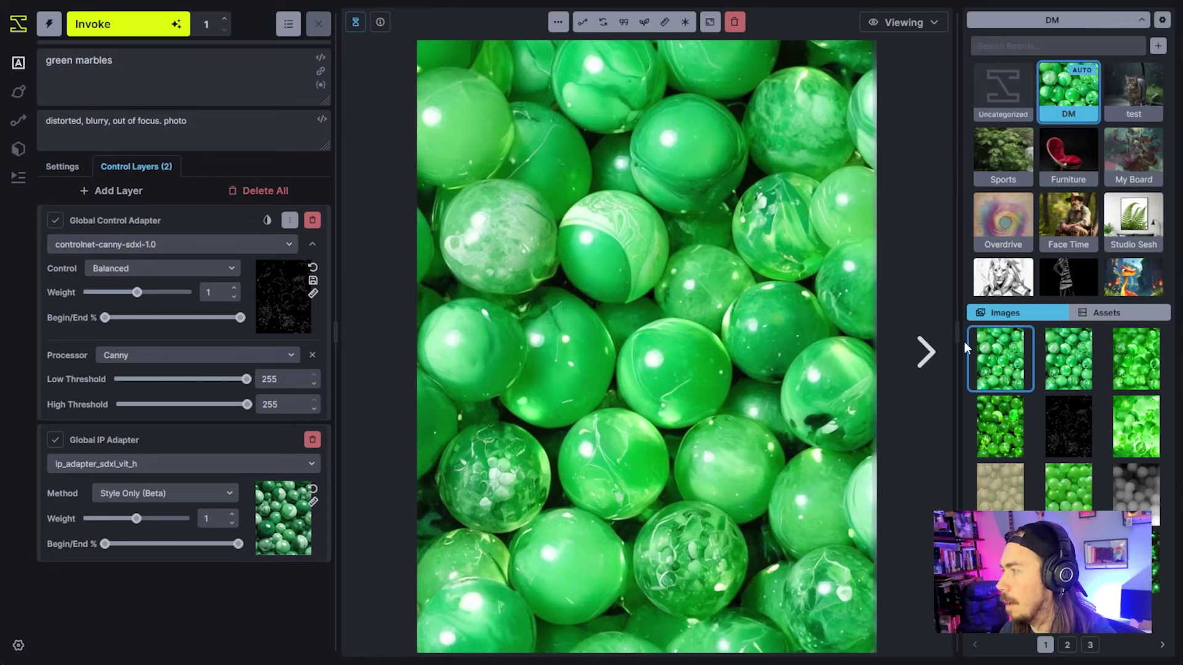
{"action": "left_click", "coordinate": [1069, 360]}
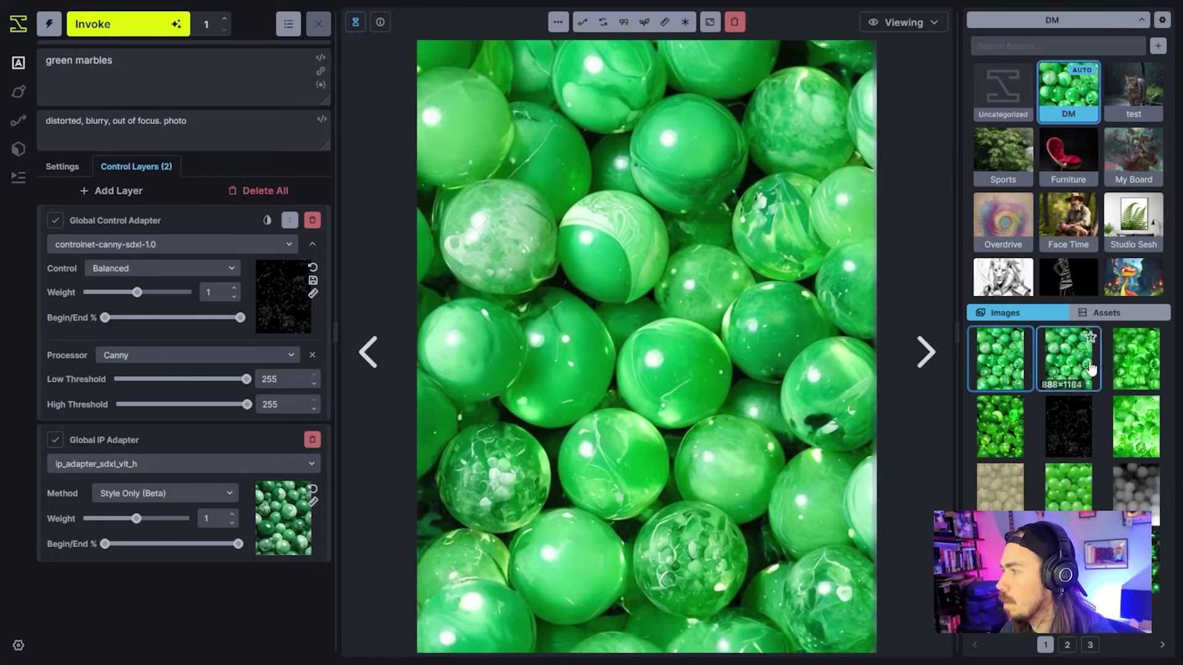
- Switch repeatedly between the two newest green marbles images to compare their colour and surface detail
{"action": "left_click", "coordinate": [1000, 359]}
{"action": "key", "text": "Right"}
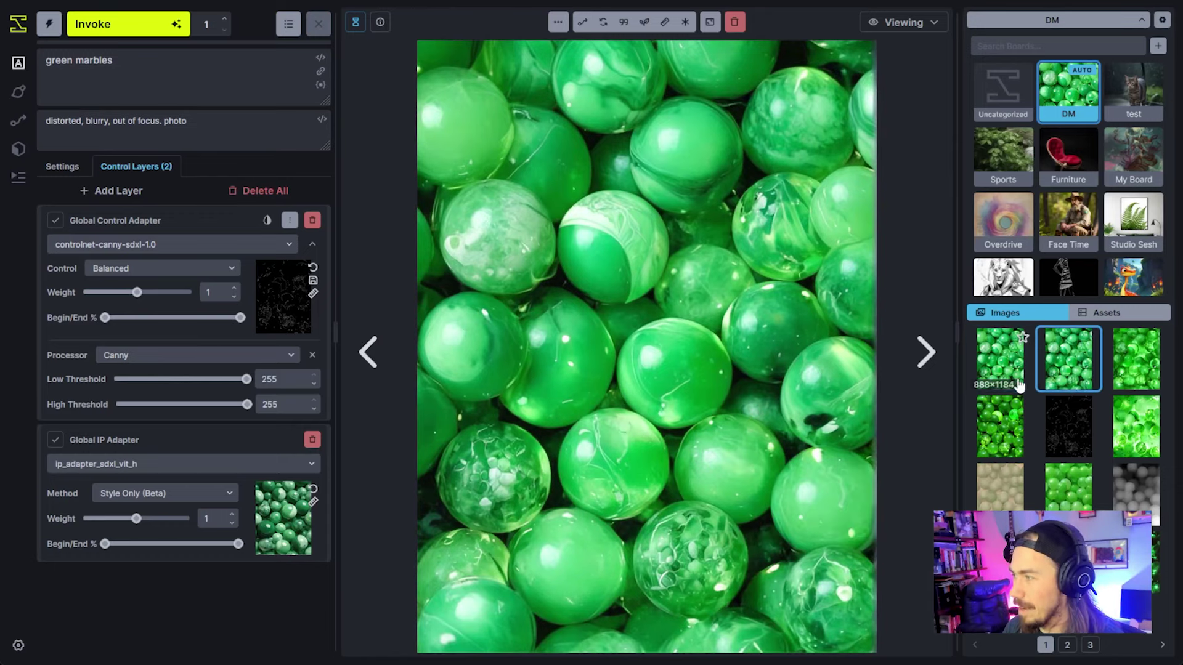
{"action": "key", "text": "Left"}
{"action": "key", "text": "Right"}
{"action": "key", "text": "Left"}
{"action": "left_click", "coordinate": [1076, 371]}
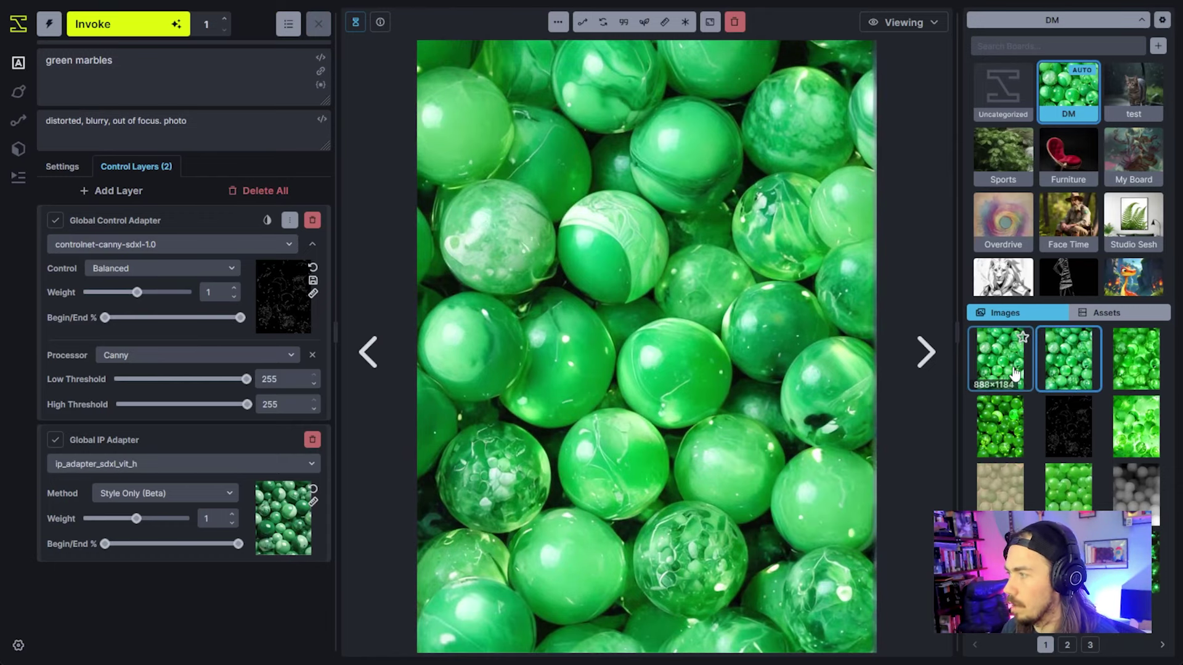
{"action": "left_click", "coordinate": [1015, 374]}
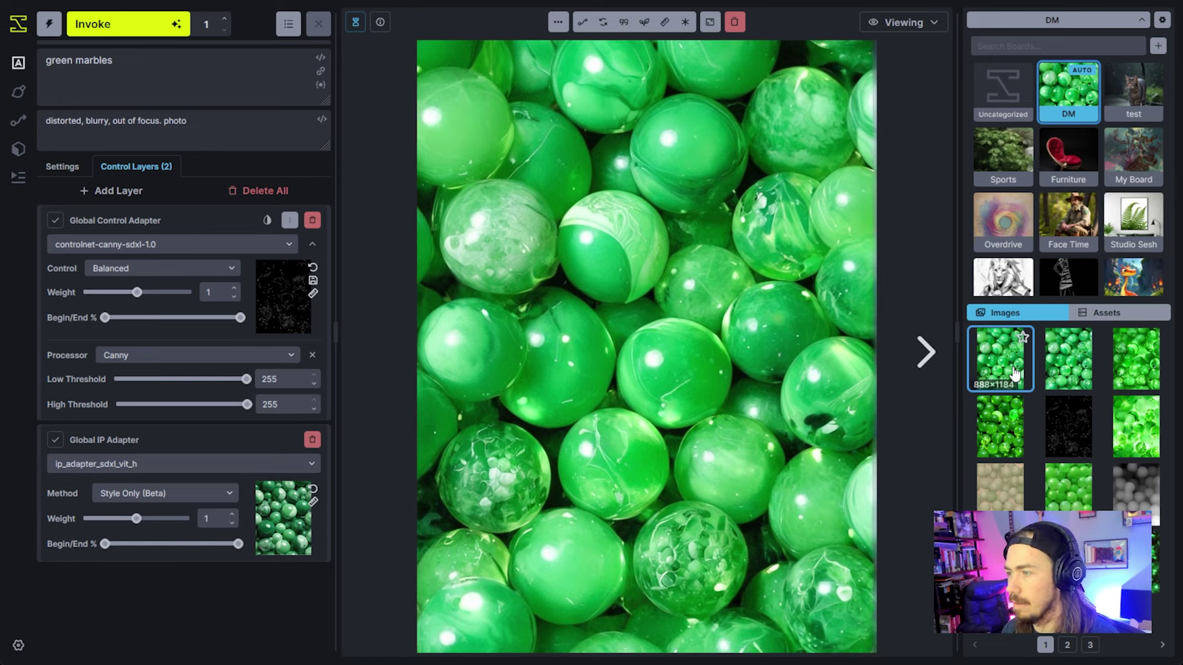
{"action": "key", "text": "Right"}
{"action": "key", "text": "Left"}
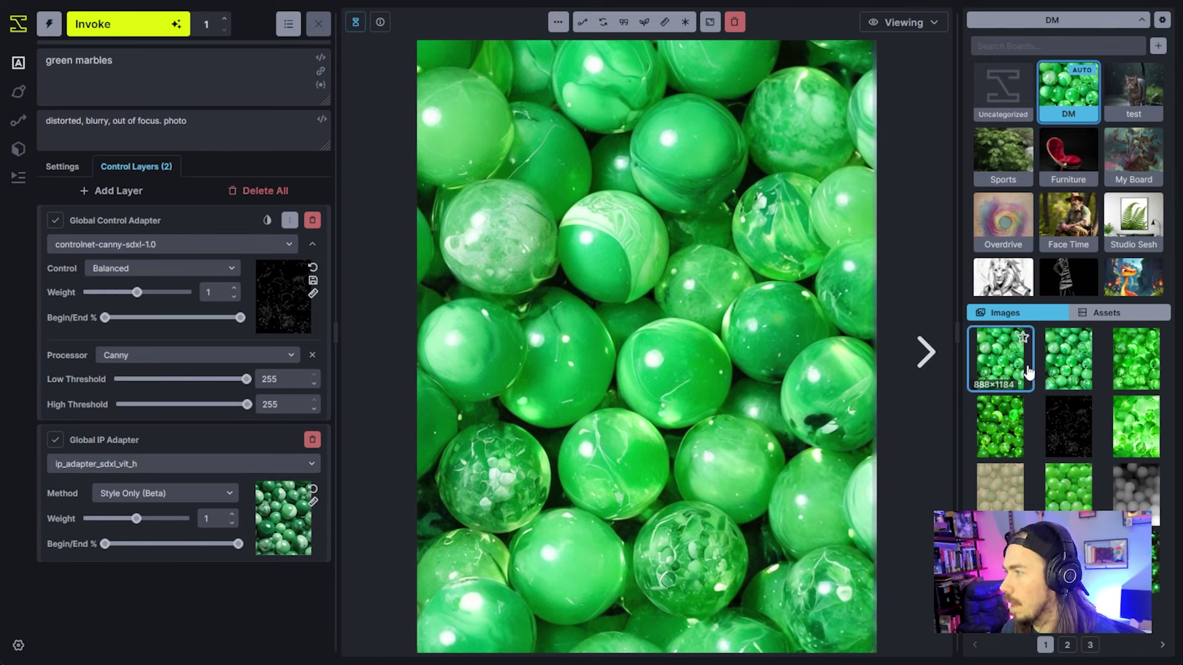
- Set the Global IP Adapter model to ip-adapter-plus_sdxl_vit-h, generate an image and compare it with the dark green marbles reference
{"action": "left_click", "coordinate": [223, 466]}
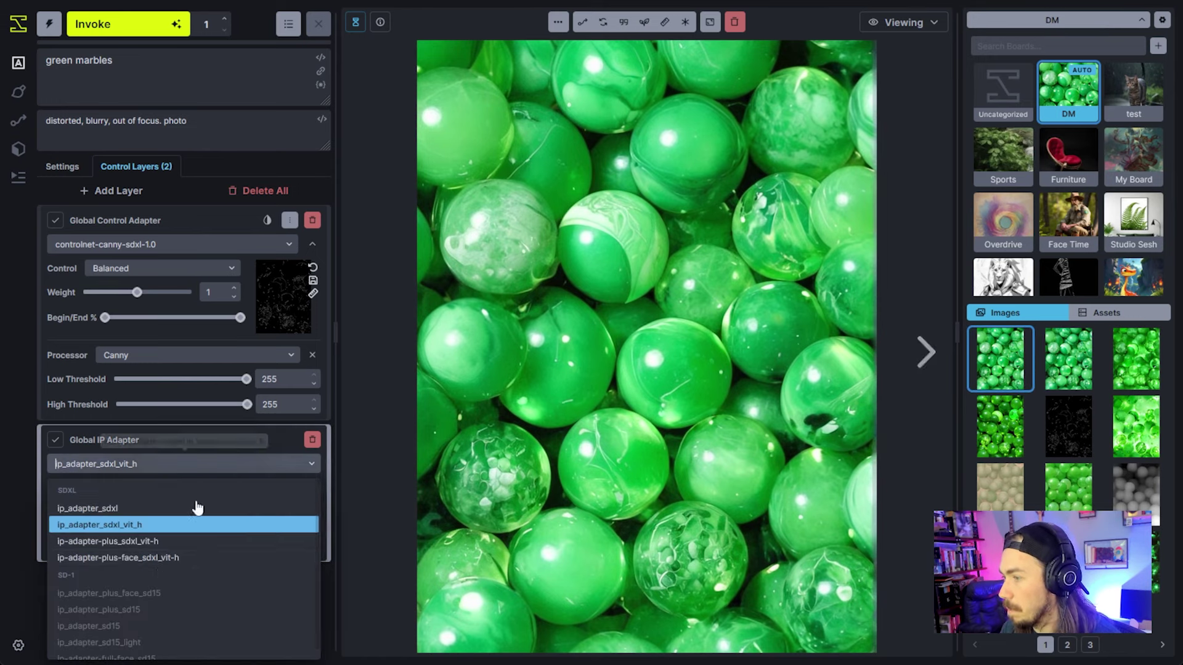
{"action": "left_click", "coordinate": [157, 542]}
{"action": "left_click", "coordinate": [121, 24]}
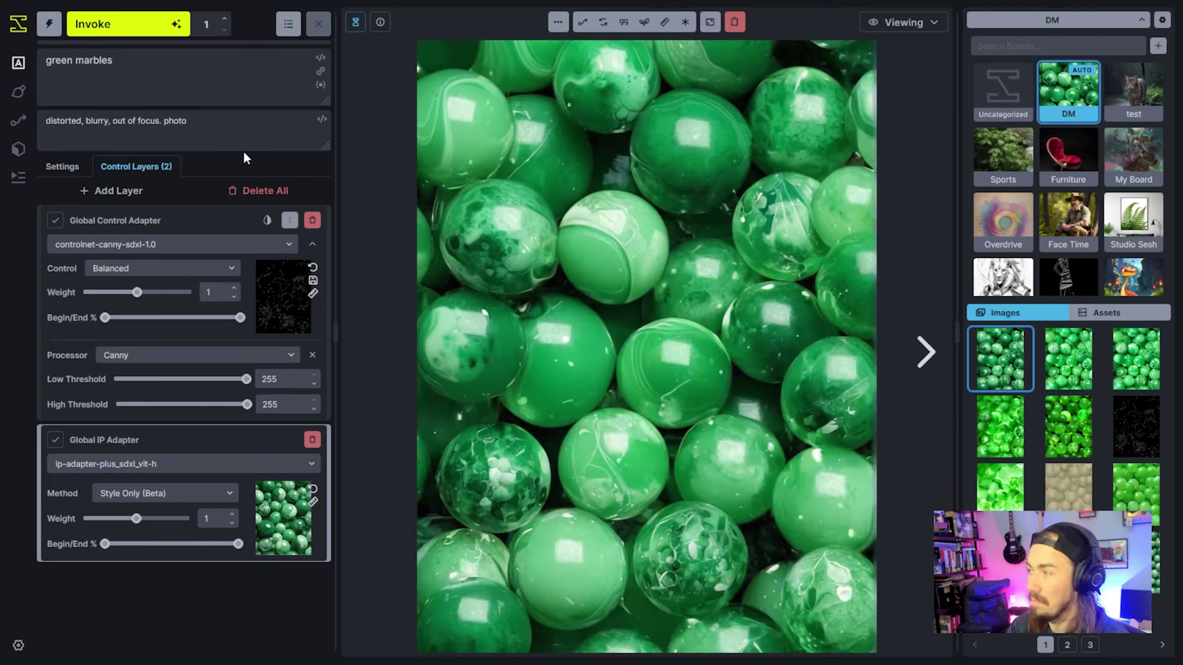
{"action": "key", "text": "Right"}
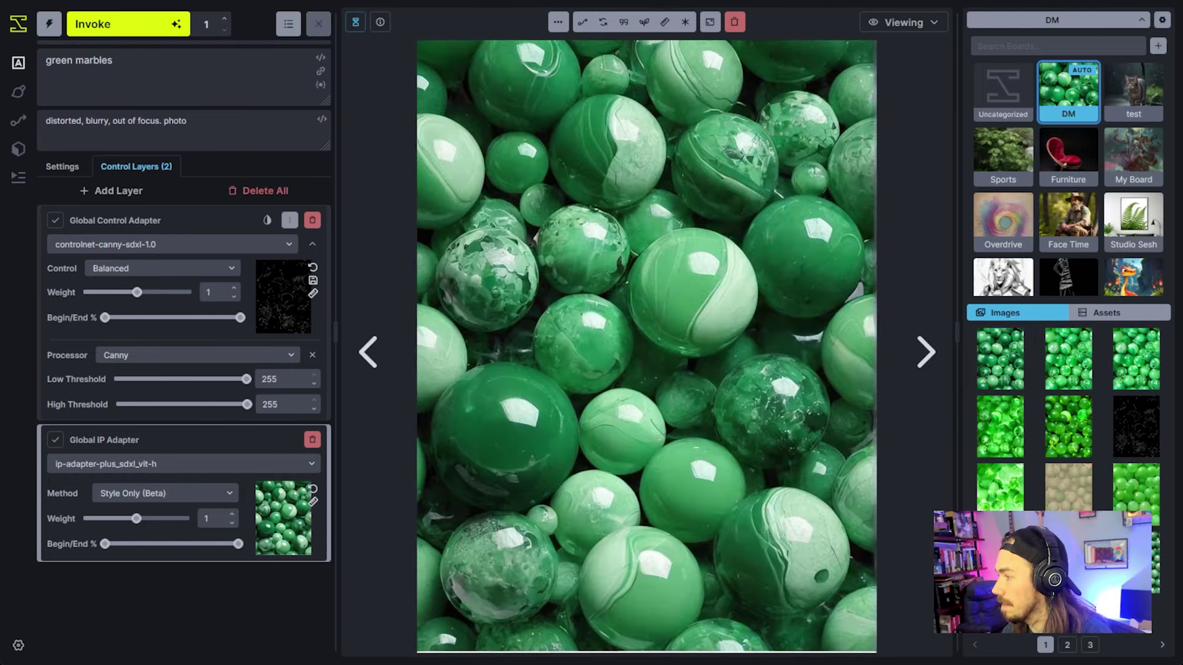
{"action": "key", "text": "Left"}
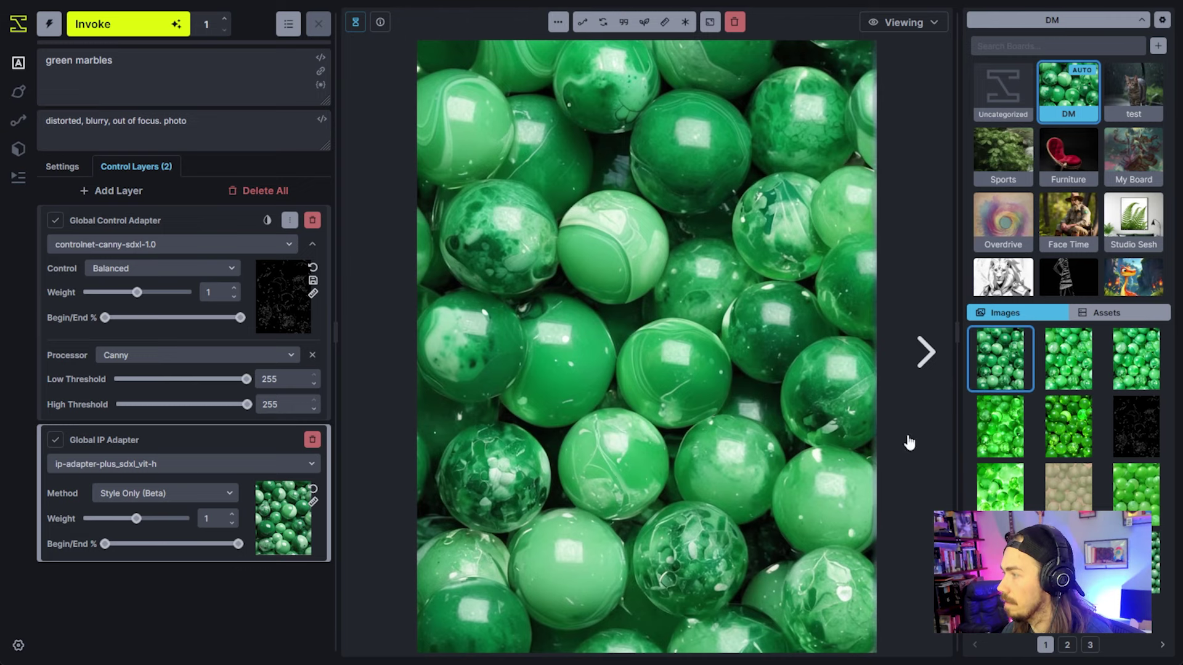
- Compare the newest image with the glowing green marbles image on gallery page 3 using the slider comparison
{"action": "left_click", "coordinate": [1090, 644]}
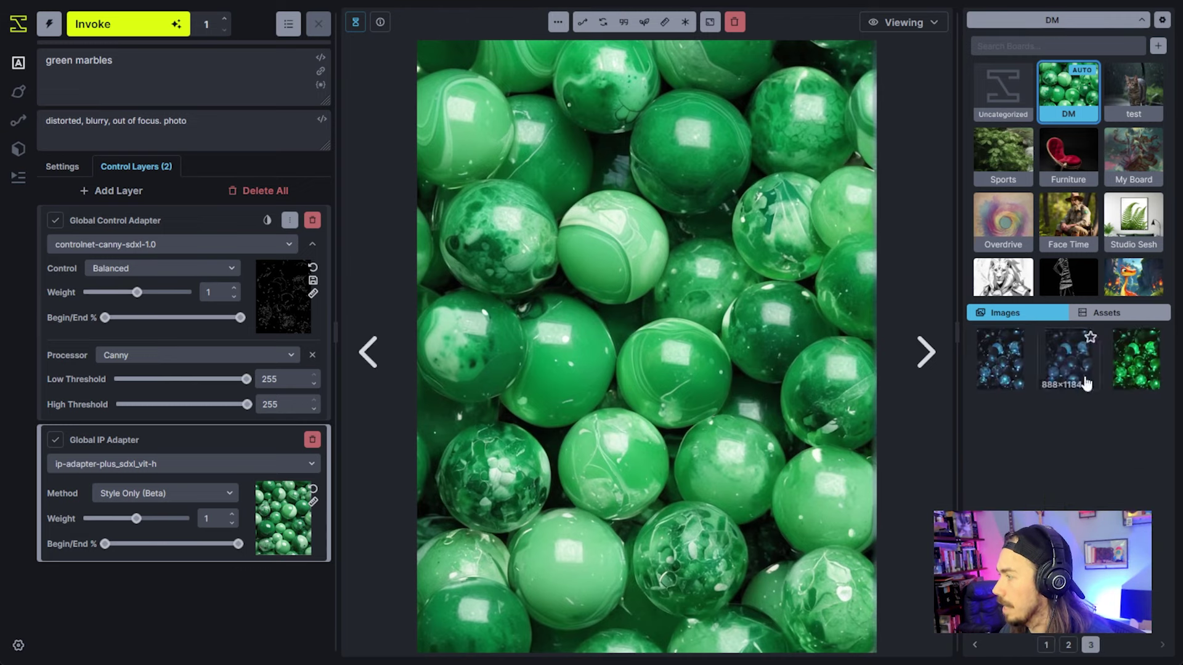
{"action": "left_click", "coordinate": [1136, 359], "text": "alt"}
{"action": "left_click_drag", "start_coordinate": [647, 351], "coordinate": [868, 415]}
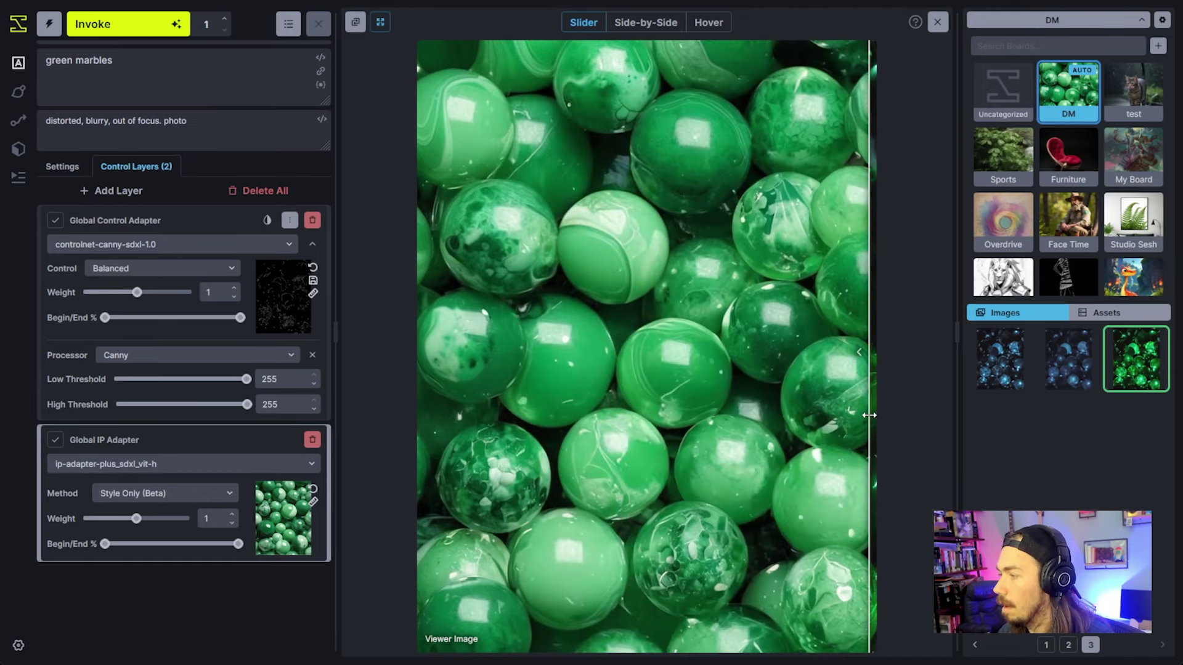
- Review the earlier generations on gallery page 1, from the beige and pale green marbles to the bright and glowing versions
{"action": "left_click", "coordinate": [1041, 647]}
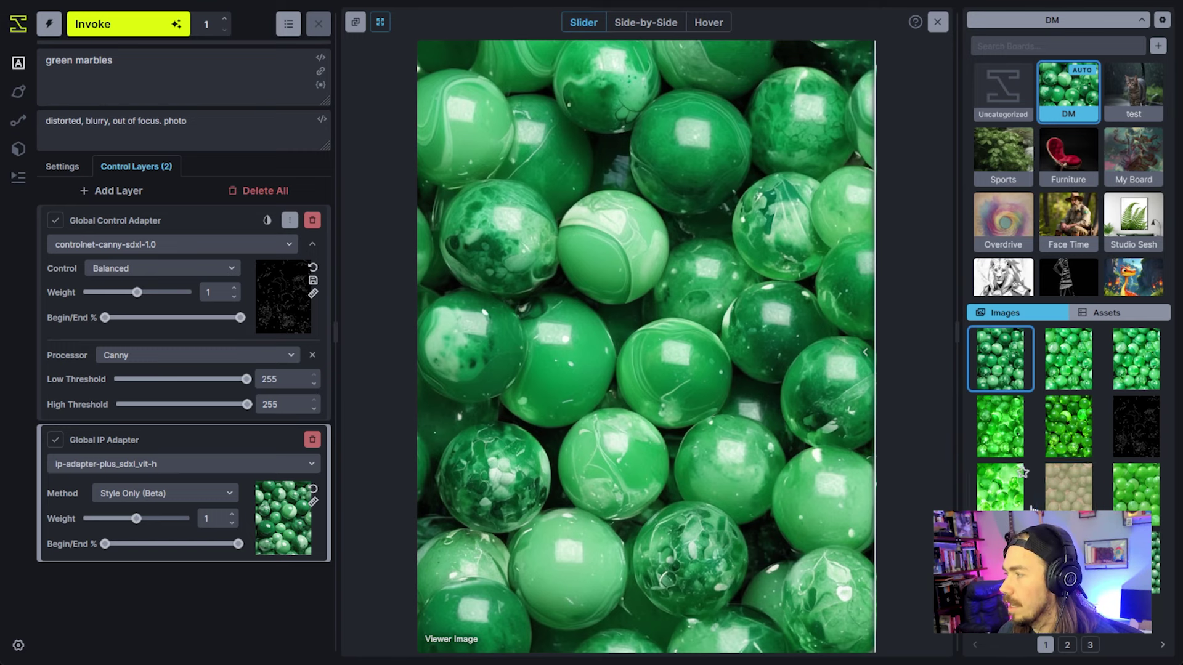
{"action": "left_click", "coordinate": [1068, 487]}
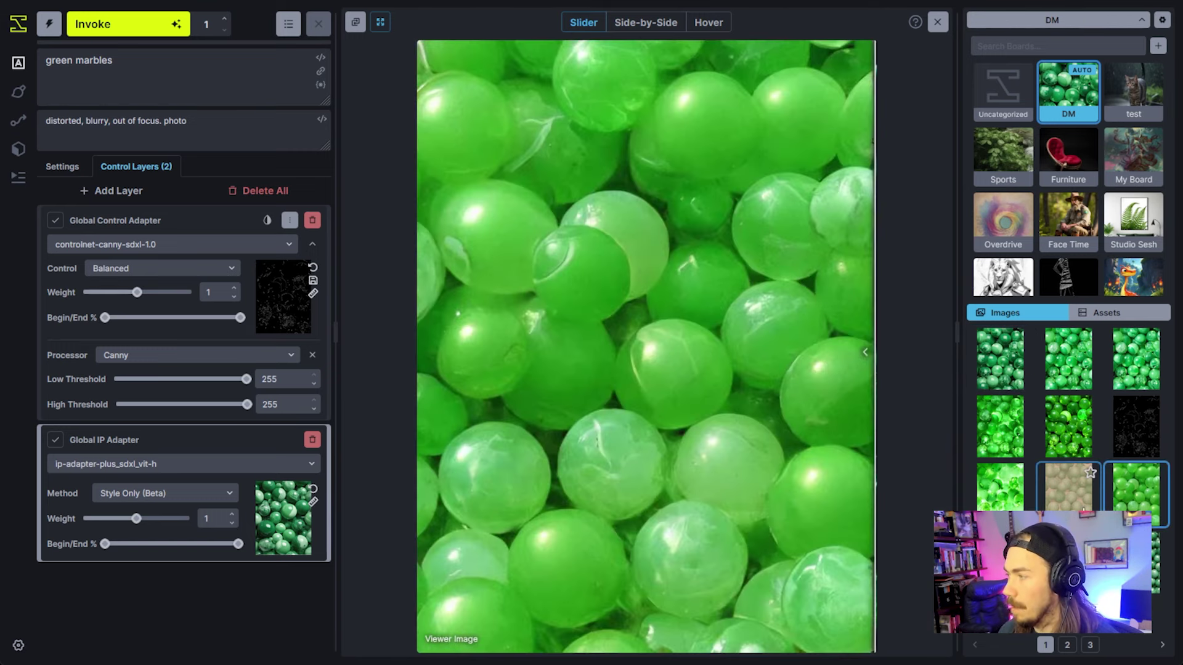
{"action": "left_click", "coordinate": [1136, 495]}
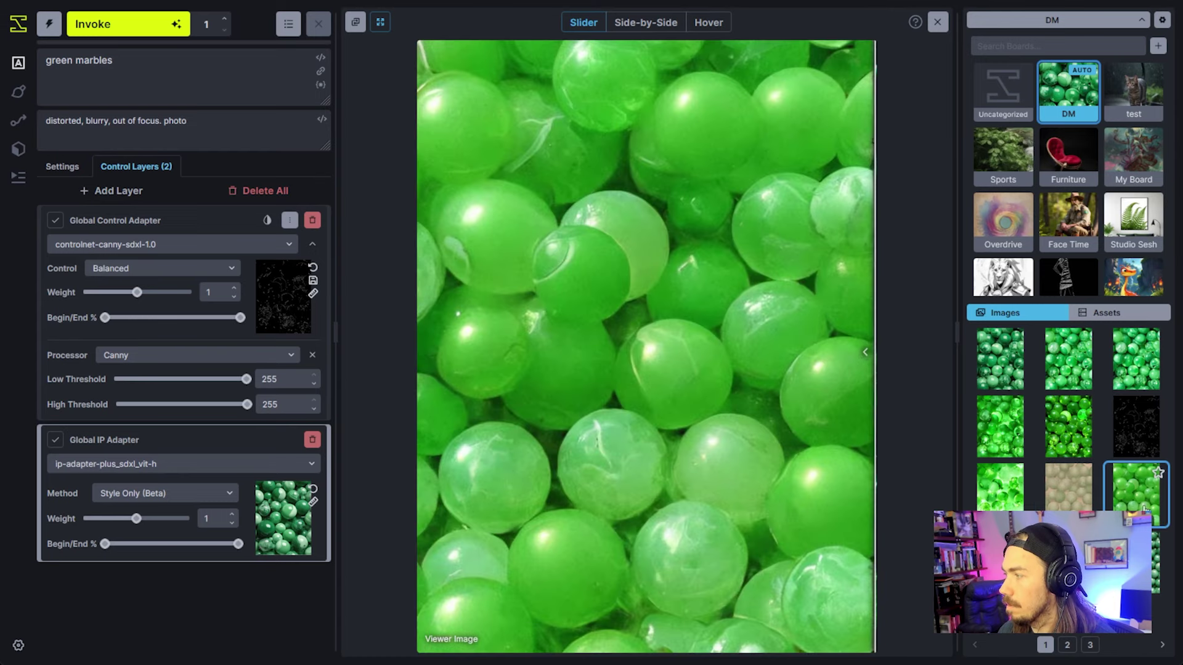
{"action": "left_click", "coordinate": [1083, 505]}
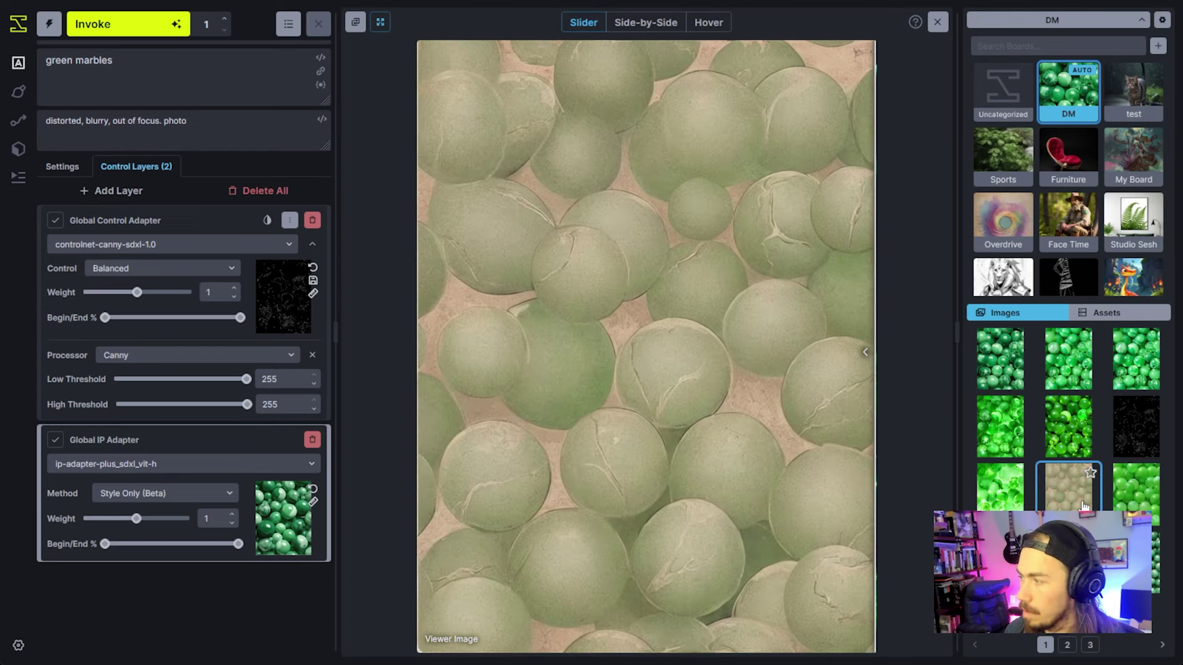
{"action": "left_click", "coordinate": [1132, 506]}
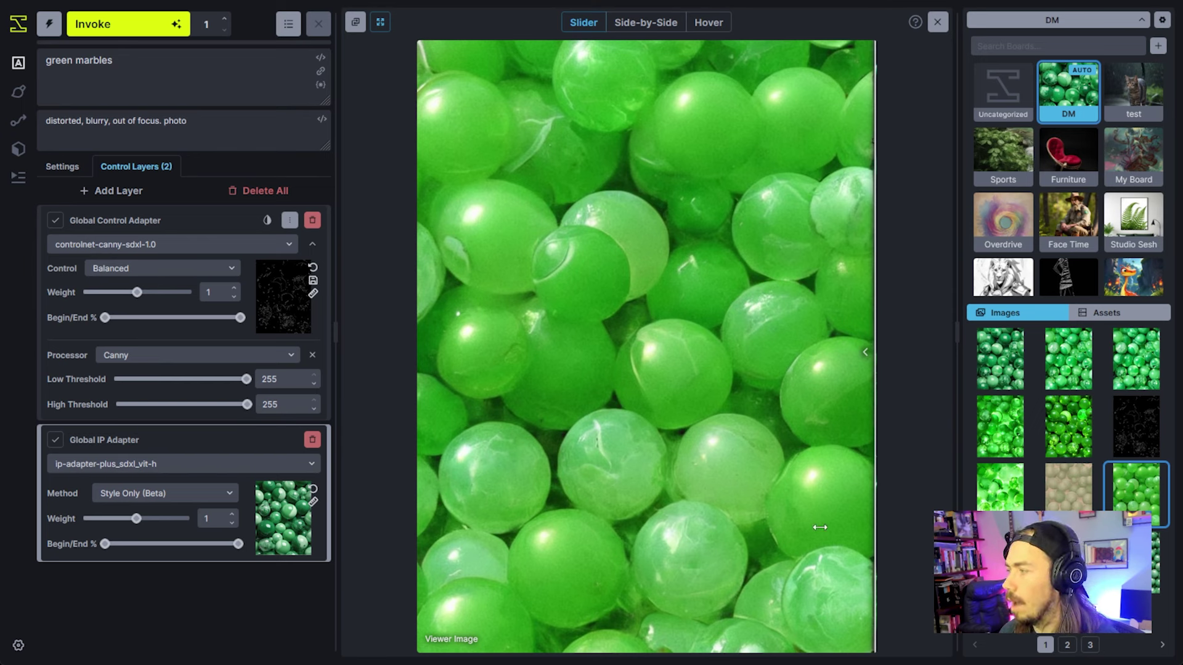
{"action": "key", "text": "Left"}
{"action": "key", "text": "Left"}
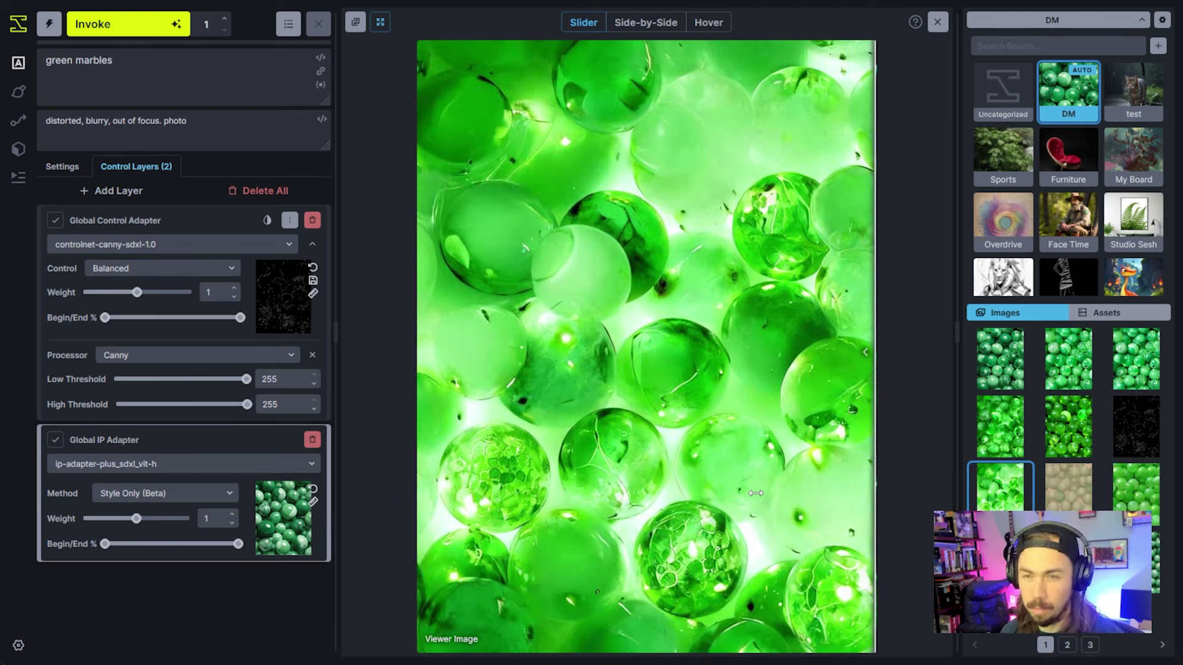
{"action": "left_click", "coordinate": [1076, 440]}
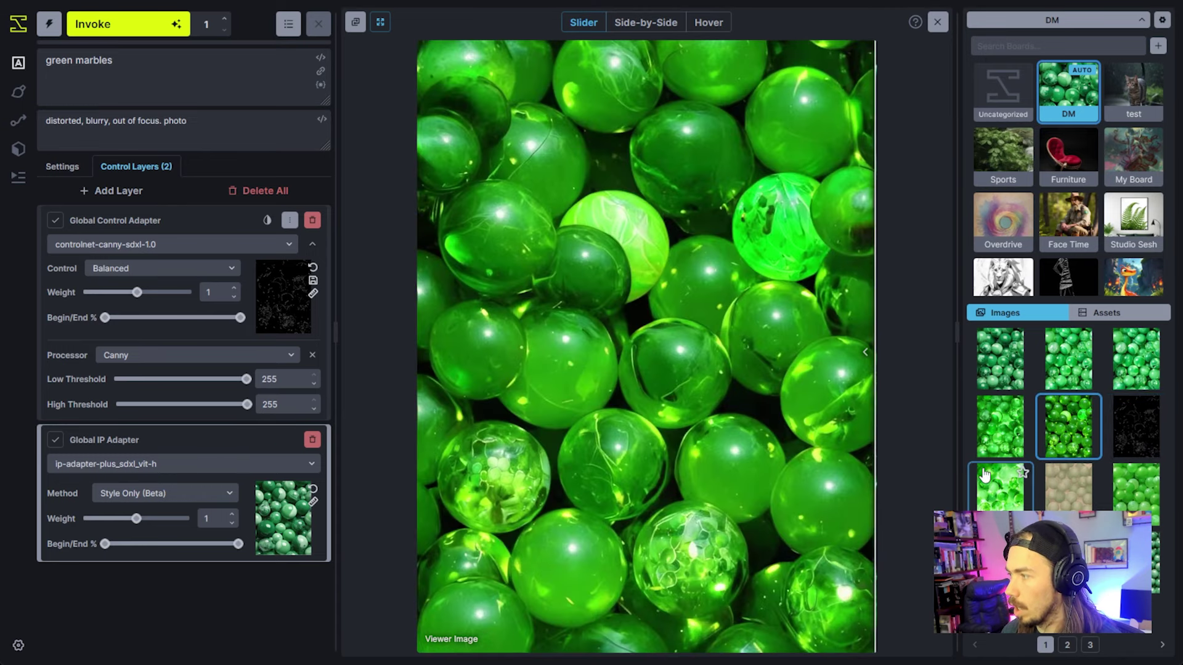
{"action": "left_click", "coordinate": [997, 433]}
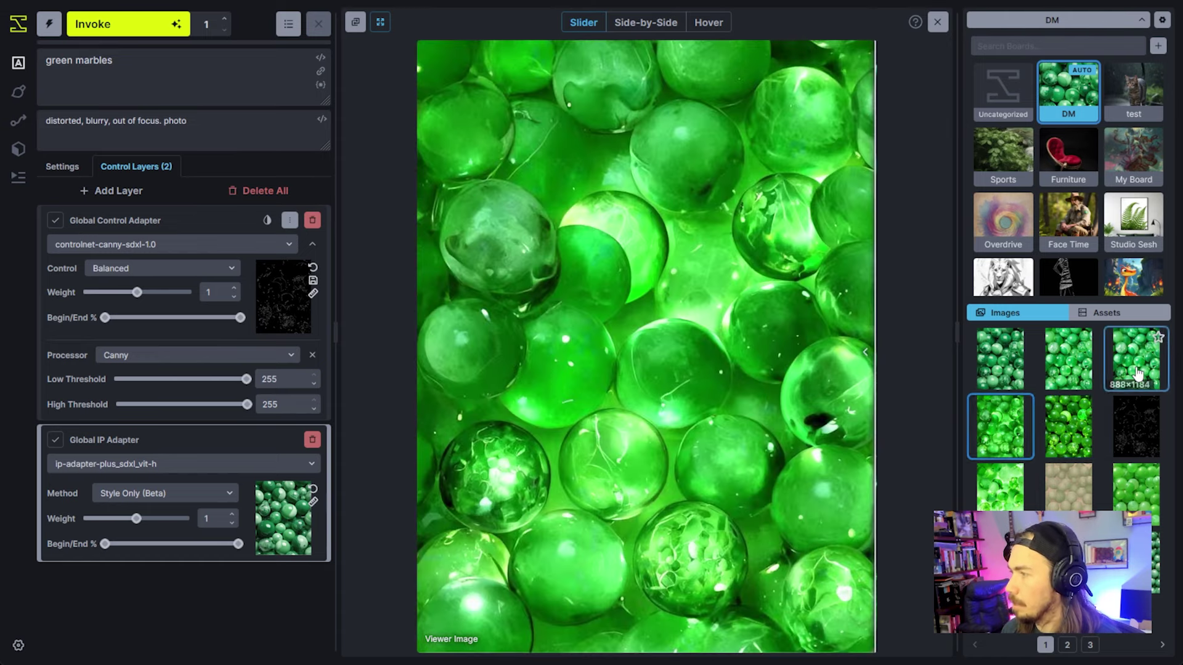
- Compare the newest dark green result with the neighbouring generations and the dark green marbles style reference
{"action": "left_click", "coordinate": [1060, 383]}
{"action": "key", "text": "Left"}
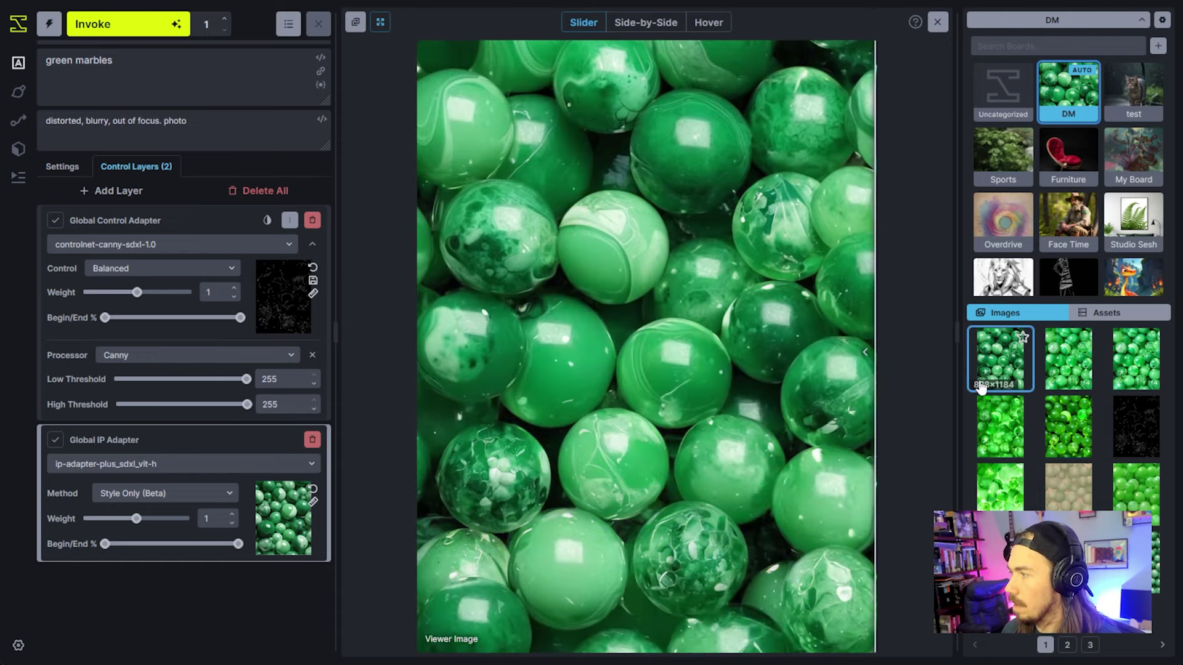
{"action": "key", "text": "Right"}
{"action": "key", "text": "Right"}
{"action": "left_click", "coordinate": [1001, 374]}
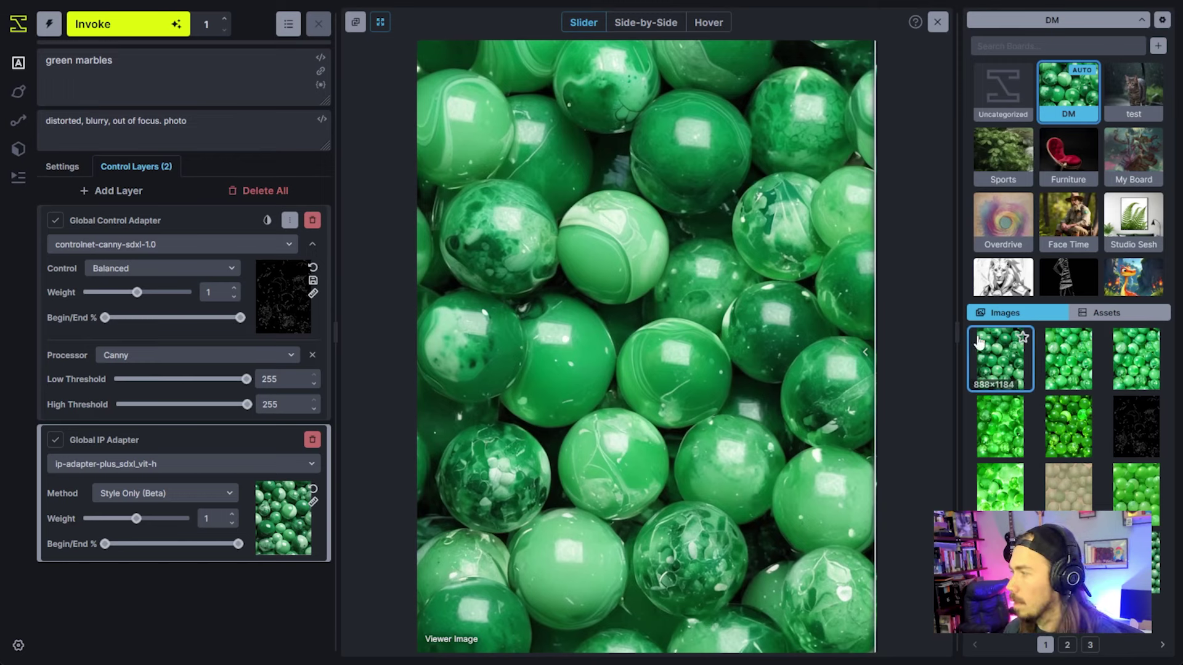
{"action": "key", "text": "Right"}
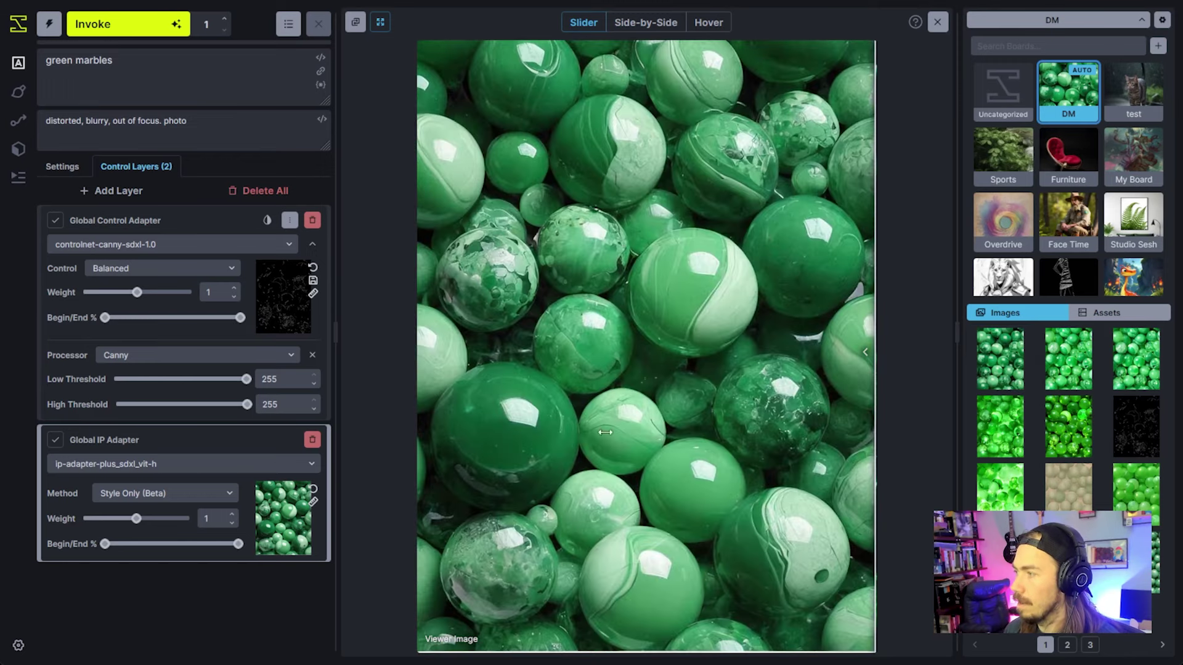
{"action": "key", "text": "Left"}
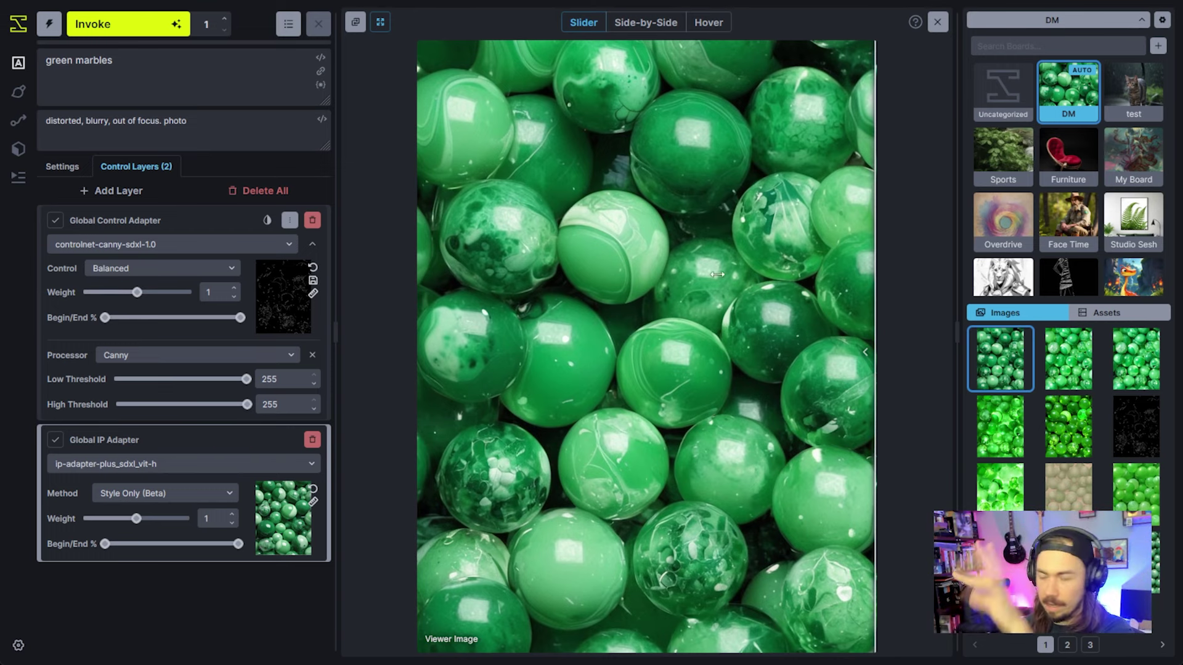
{"action": "key", "text": "Right"}
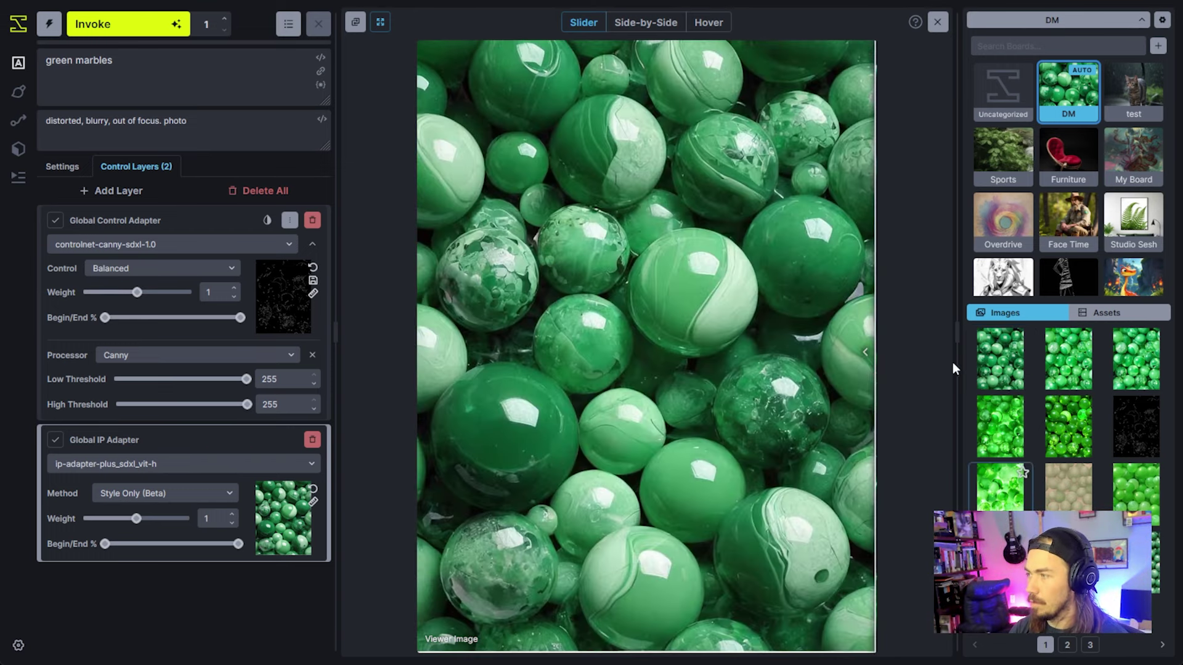
{"action": "left_click", "coordinate": [1003, 363]}
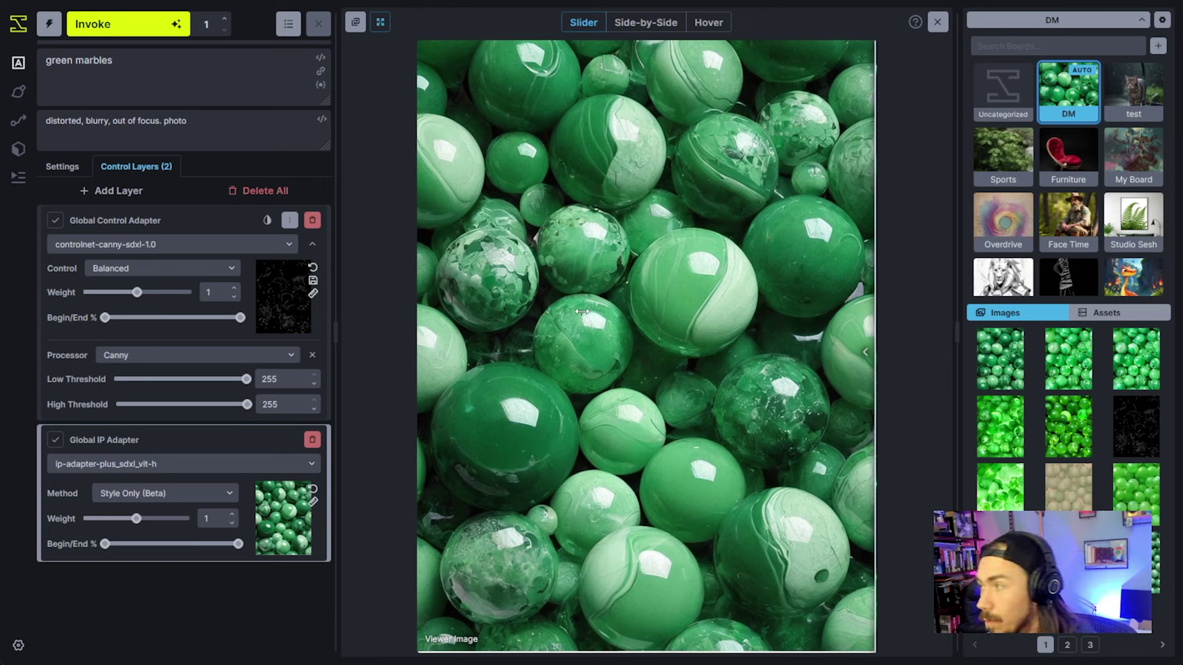
- Load the workflow of the newest dark green marbles image into the workflow editor
{"action": "mouse_move", "coordinate": [1013, 367]}
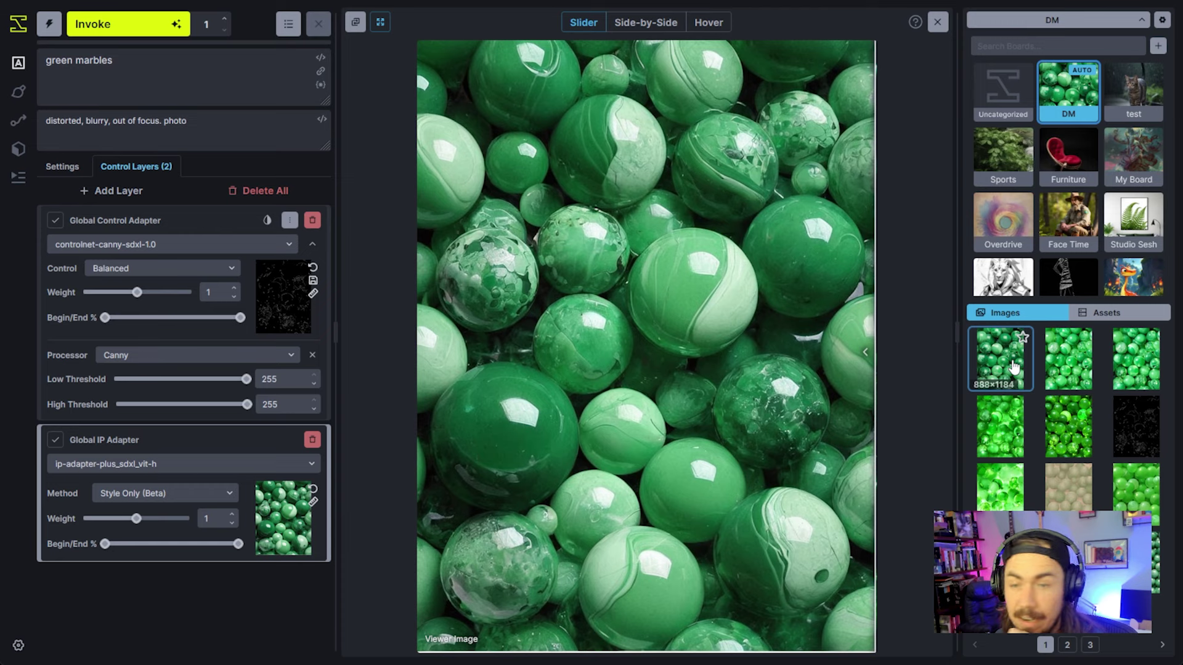
{"action": "left_click", "coordinate": [1010, 372]}
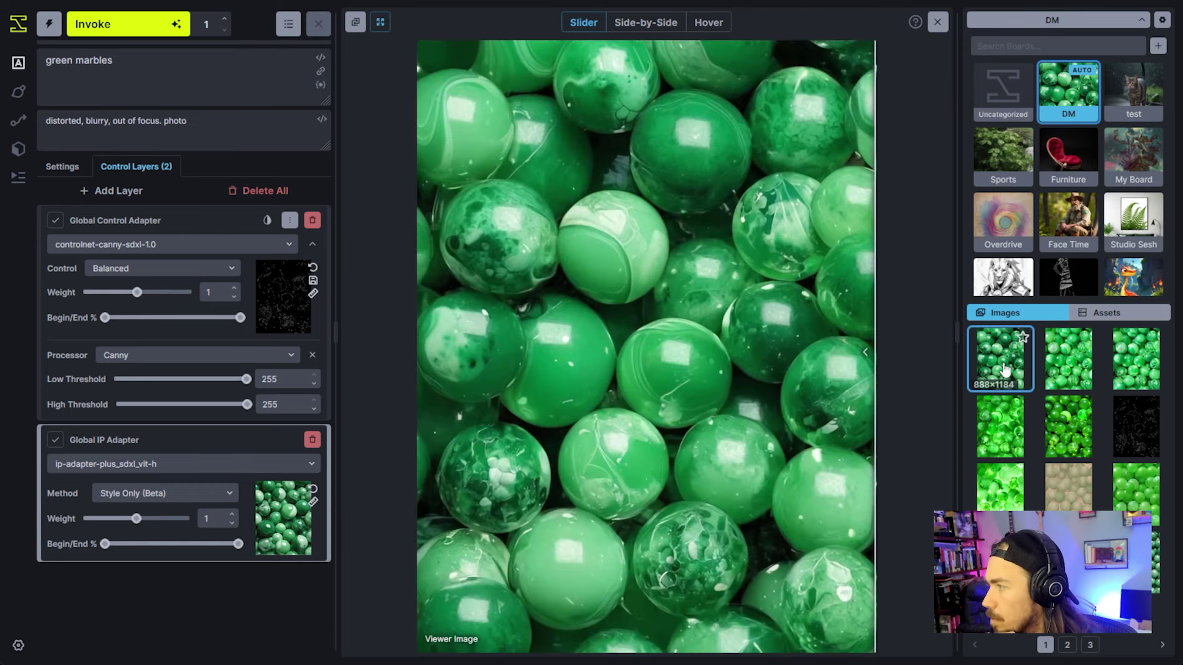
{"action": "right_click", "coordinate": [1004, 368]}
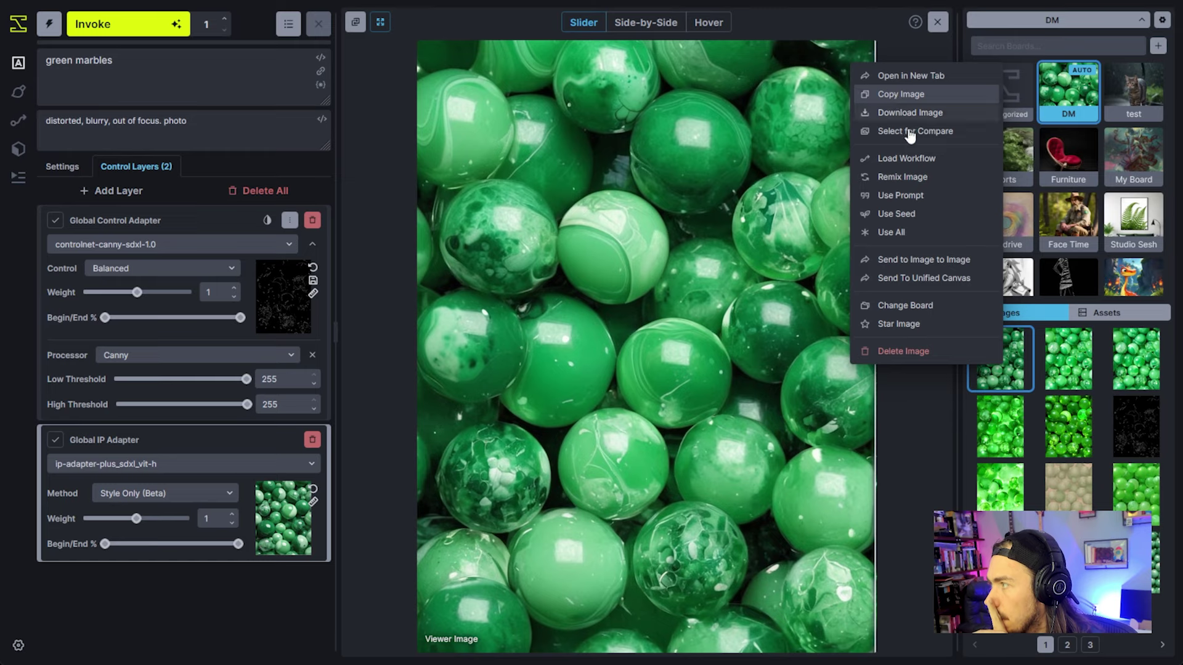
{"action": "left_click", "coordinate": [774, 164]}
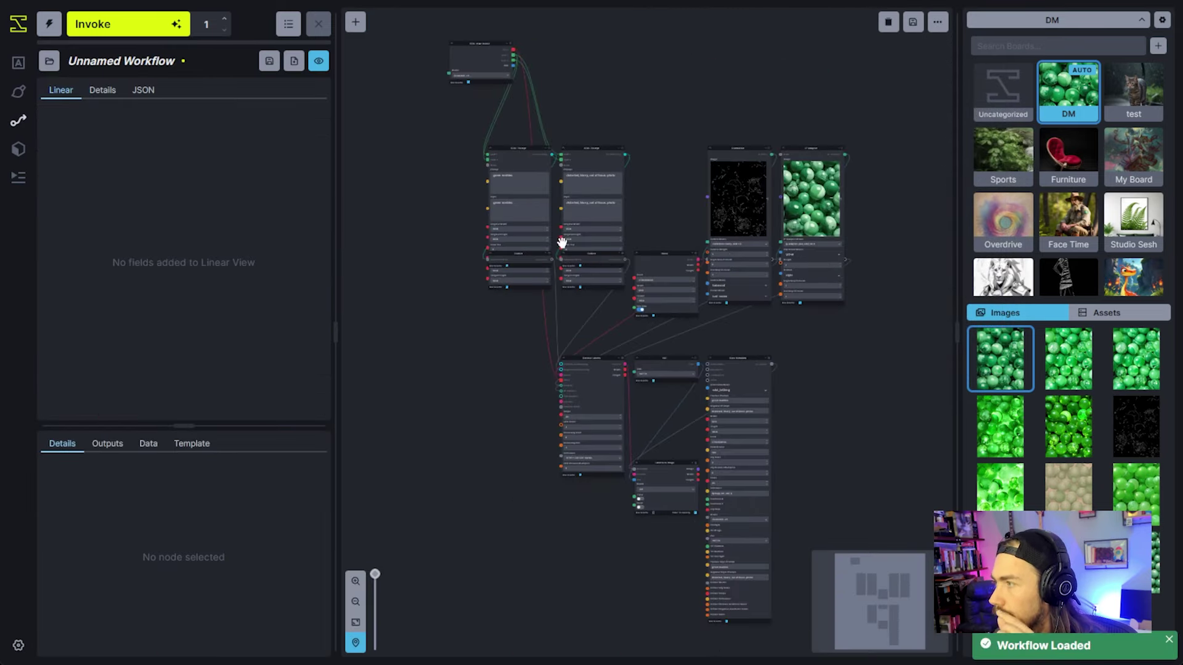
- Delete the IP-Adapter node beside the ControlNet node from the loaded workflow
{"action": "scroll", "coordinate": [561, 242], "scroll_direction": "up", "scroll_amount": 3}
{"action": "scroll", "coordinate": [655, 285], "scroll_direction": "down", "scroll_amount": 2}
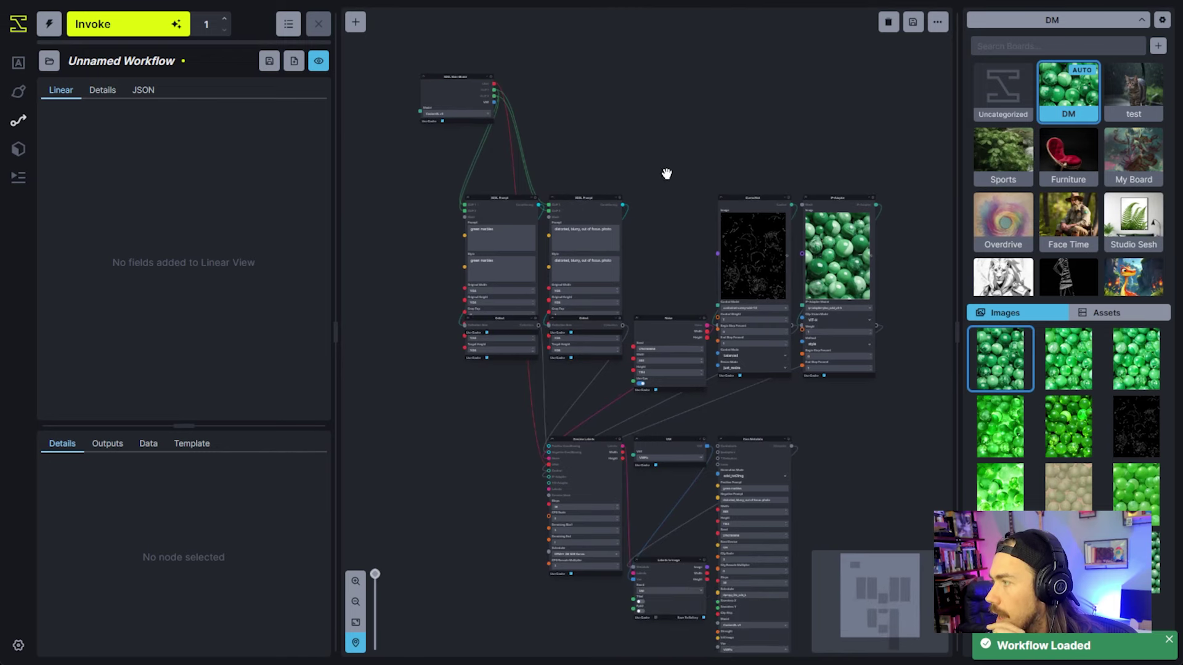
{"action": "scroll", "coordinate": [667, 174], "scroll_direction": "up", "scroll_amount": 3}
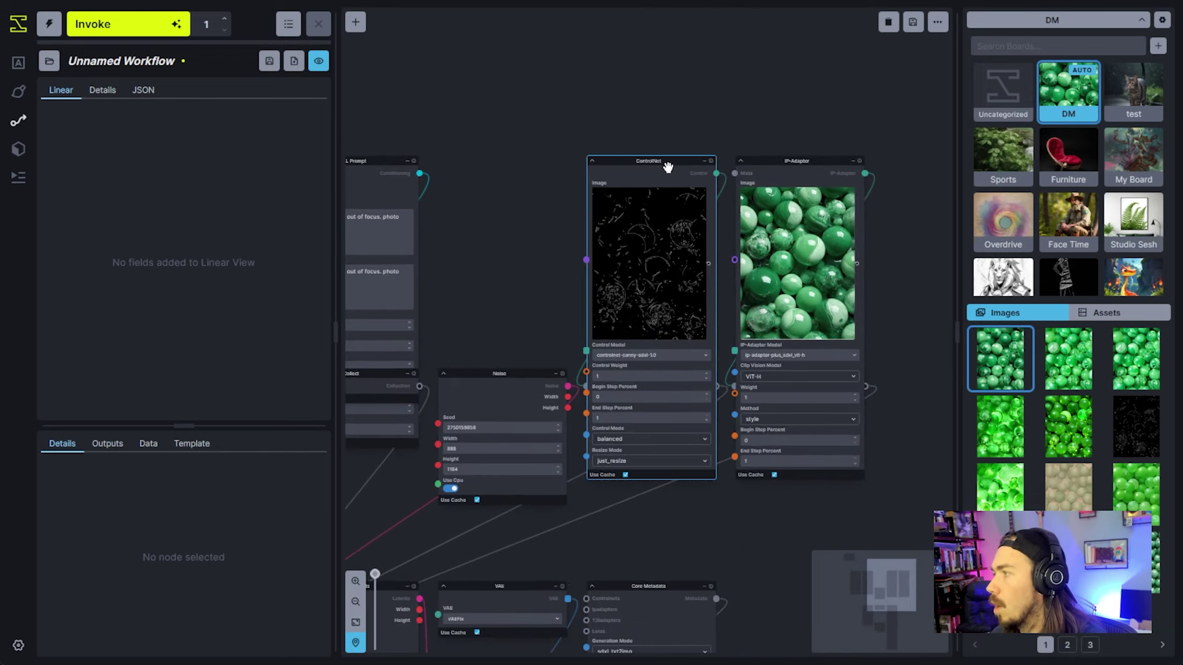
{"action": "left_click", "coordinate": [788, 169]}
{"action": "key", "text": "Delete"}
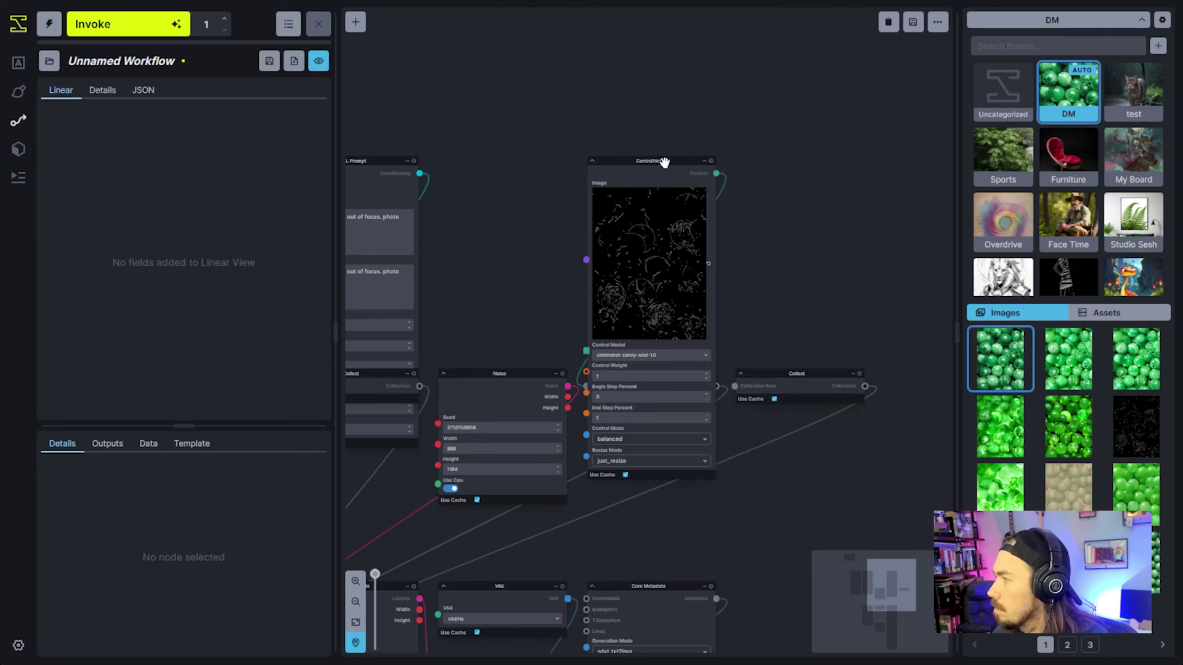
- Move the ControlNet node above the Collect nodes and replace its edge map with the newest dark green marbles image
{"action": "left_click_drag", "start_coordinate": [665, 163], "coordinate": [674, 22]}
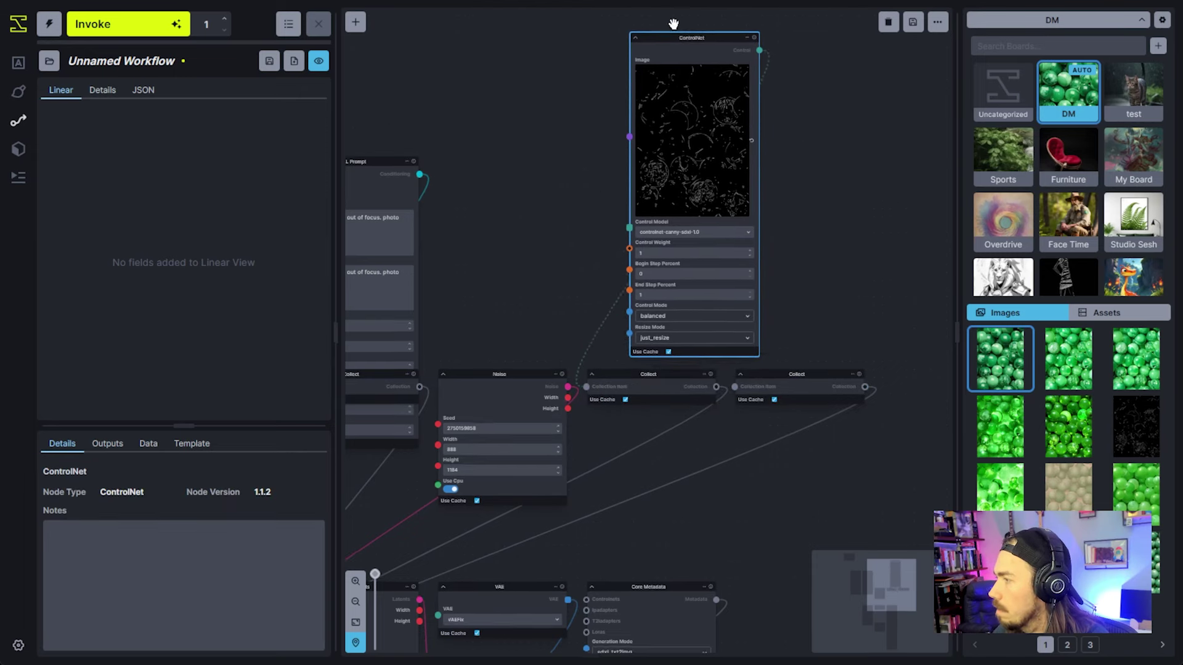
{"action": "left_click_drag", "start_coordinate": [992, 348], "coordinate": [690, 179]}
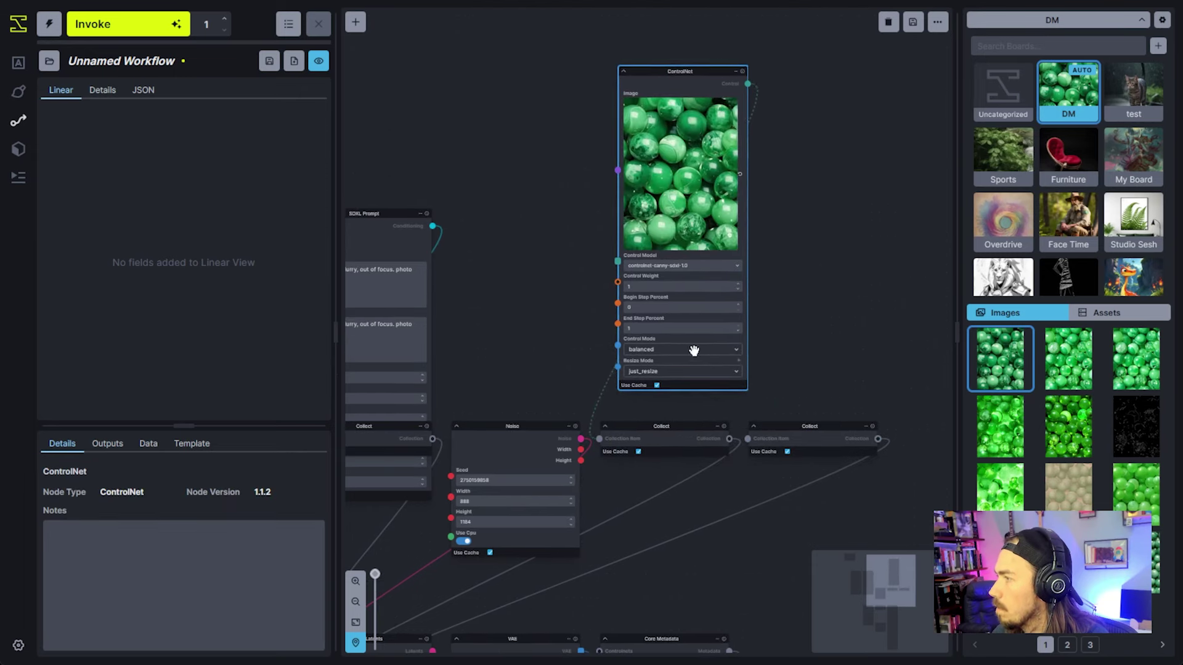
{"action": "left_click_drag", "start_coordinate": [532, 286], "coordinate": [594, 229]}
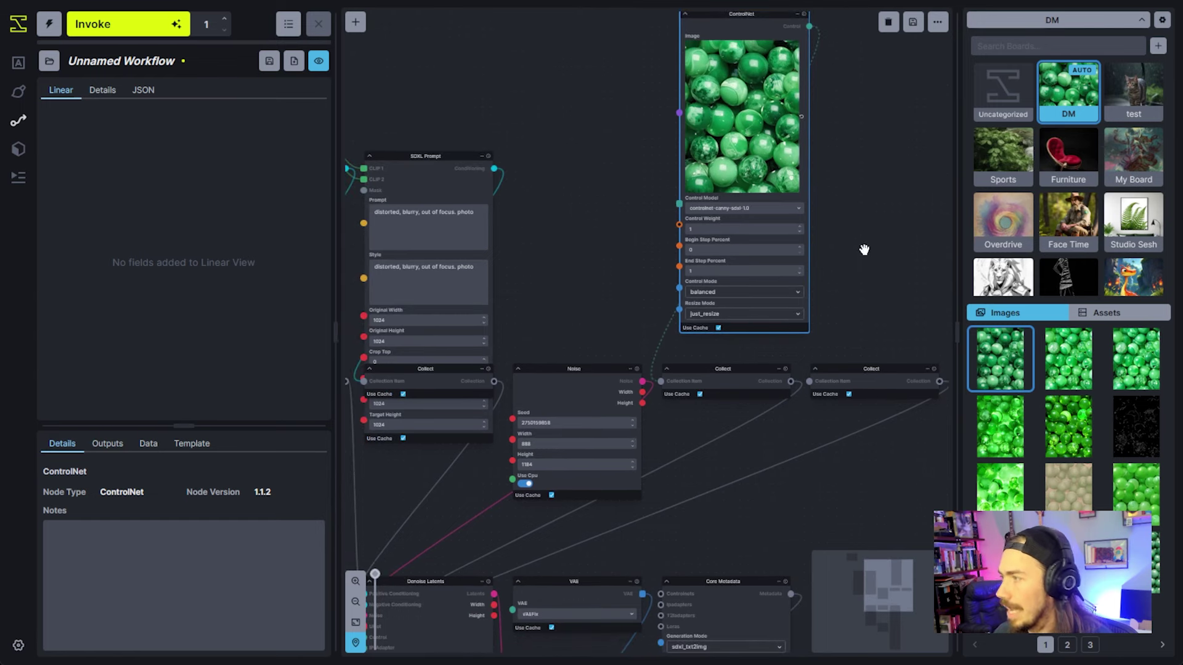
{"action": "mouse_move", "coordinate": [855, 275]}
{"action": "left_mouse_down"}
{"action": "mouse_move", "coordinate": [899, 274]}
{"action": "mouse_move", "coordinate": [885, 304]}
{"action": "mouse_move", "coordinate": [852, 261]}
{"action": "left_mouse_up"}
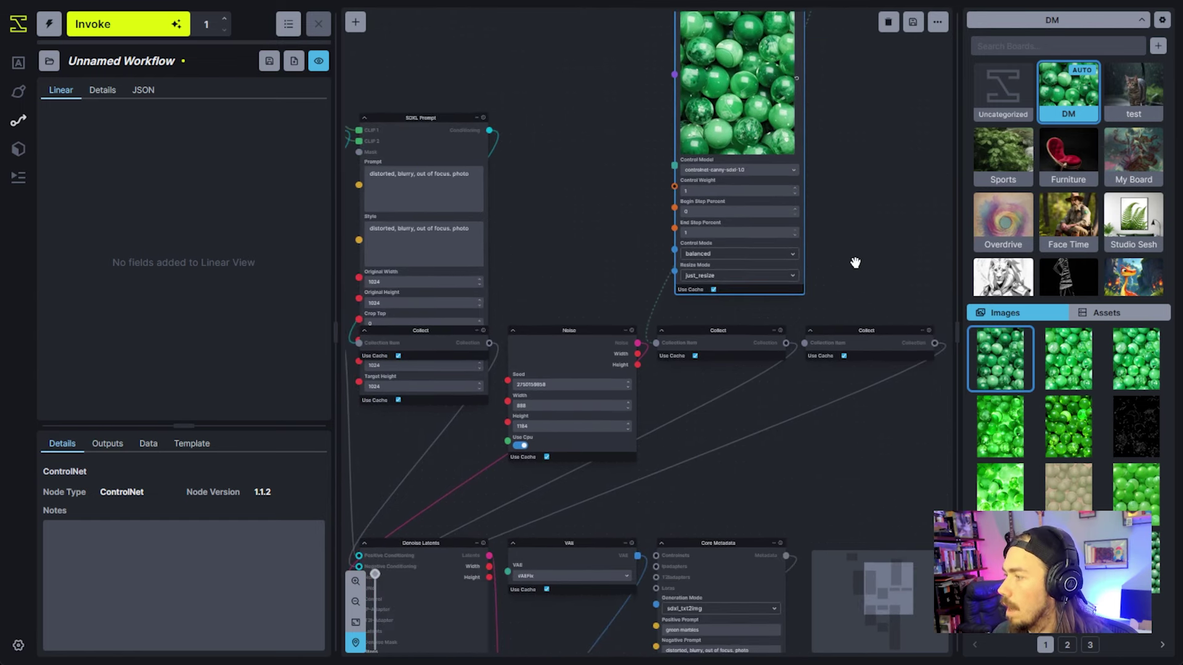
- Move the SDXL Main Model node down beside the green marbles SDXL Prompt node
{"action": "scroll", "coordinate": [853, 261], "scroll_direction": "down", "scroll_amount": 3}
{"action": "scroll", "coordinate": [623, 151], "scroll_direction": "down", "scroll_amount": 3}
{"action": "left_click_drag", "start_coordinate": [595, 116], "coordinate": [665, 148]}
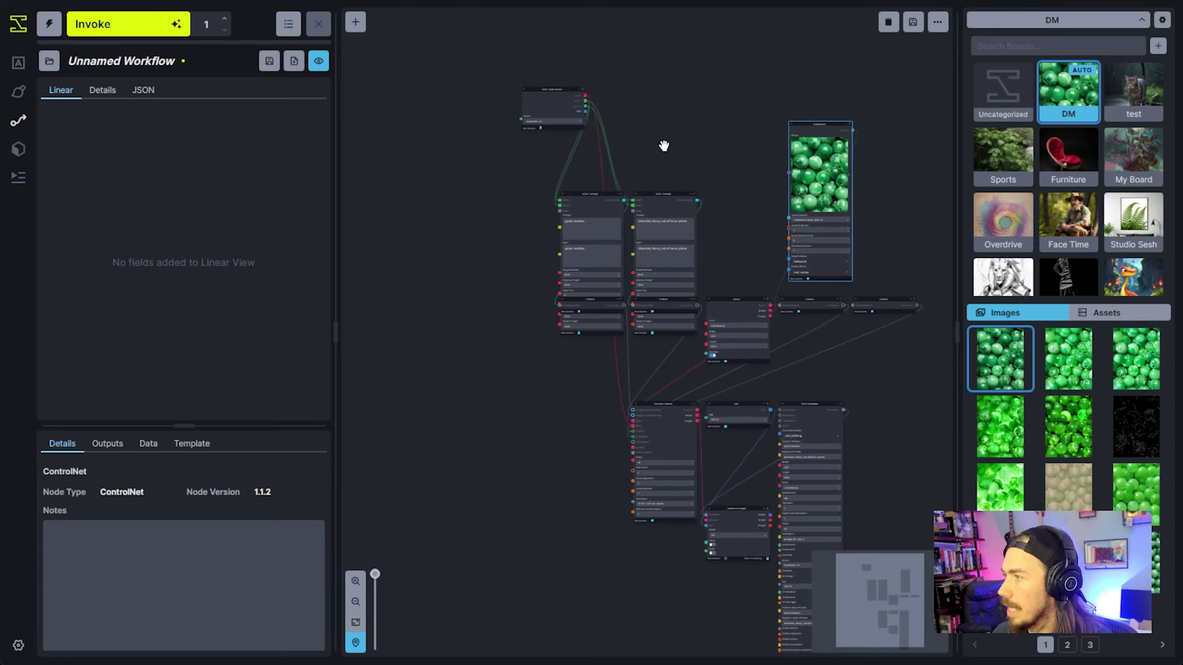
{"action": "scroll", "coordinate": [662, 160], "scroll_direction": "up", "scroll_amount": 4}
{"action": "left_click_drag", "start_coordinate": [756, 165], "coordinate": [762, 158]}
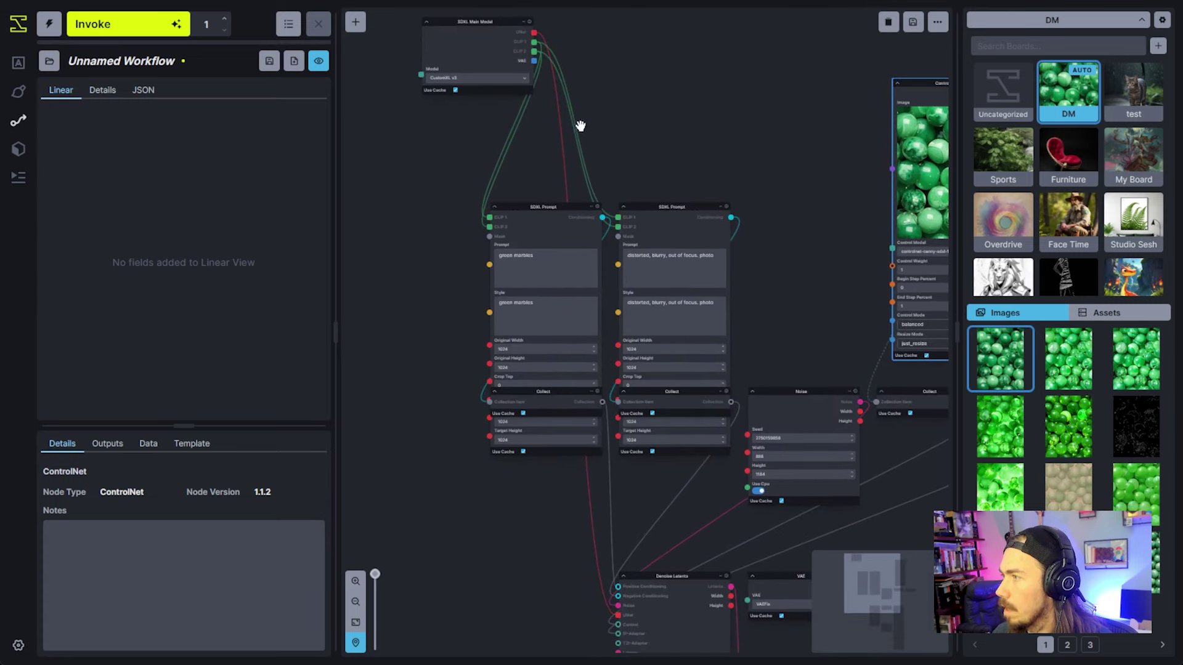
{"action": "left_click_drag", "start_coordinate": [468, 46], "coordinate": [407, 199]}
{"action": "left_click", "coordinate": [545, 268]}
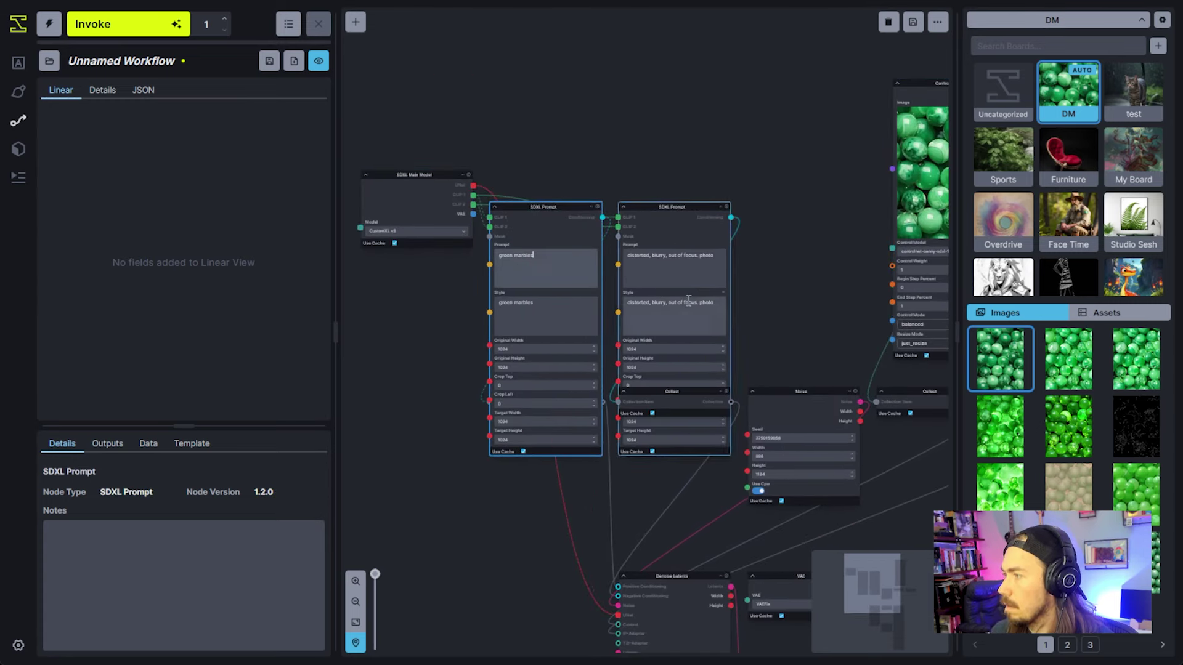
- Move the ControlNet node below the SDXL Main Model node, on the input side of the workflow
{"action": "scroll", "coordinate": [768, 206], "scroll_direction": "down", "scroll_amount": 3}
{"action": "scroll", "coordinate": [697, 127], "scroll_direction": "up", "scroll_amount": 1}
{"action": "scroll", "coordinate": [705, 130], "scroll_direction": "down", "scroll_amount": 2}
{"action": "left_click_drag", "start_coordinate": [766, 82], "coordinate": [789, 63]}
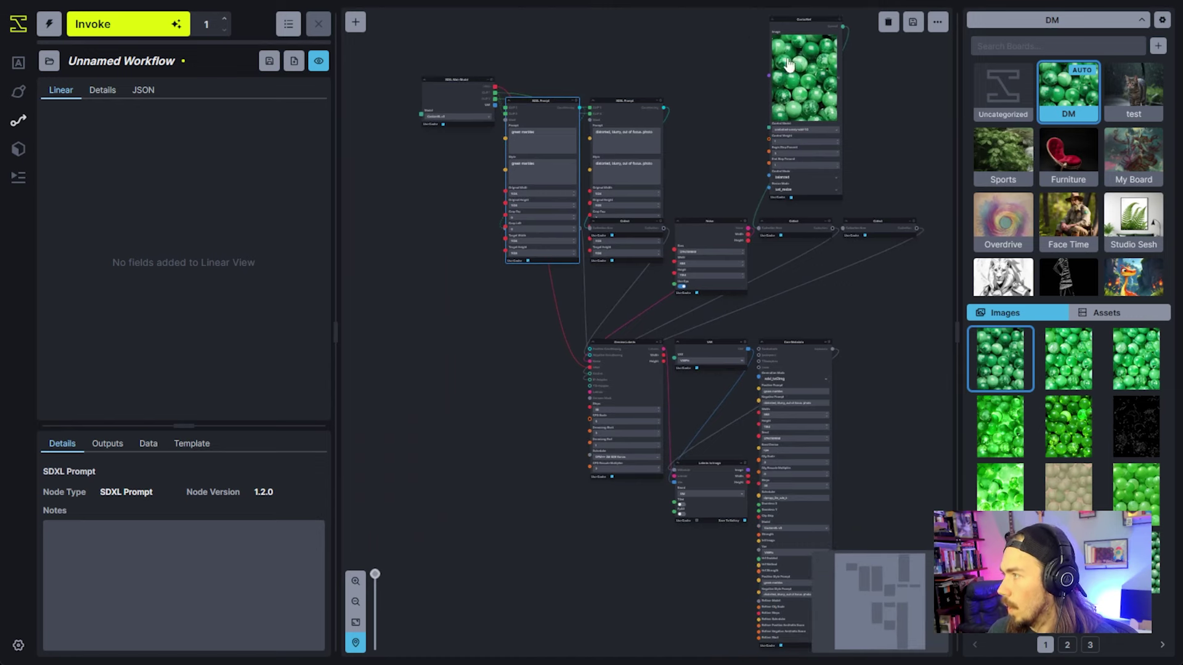
{"action": "left_click_drag", "start_coordinate": [808, 20], "coordinate": [429, 302]}
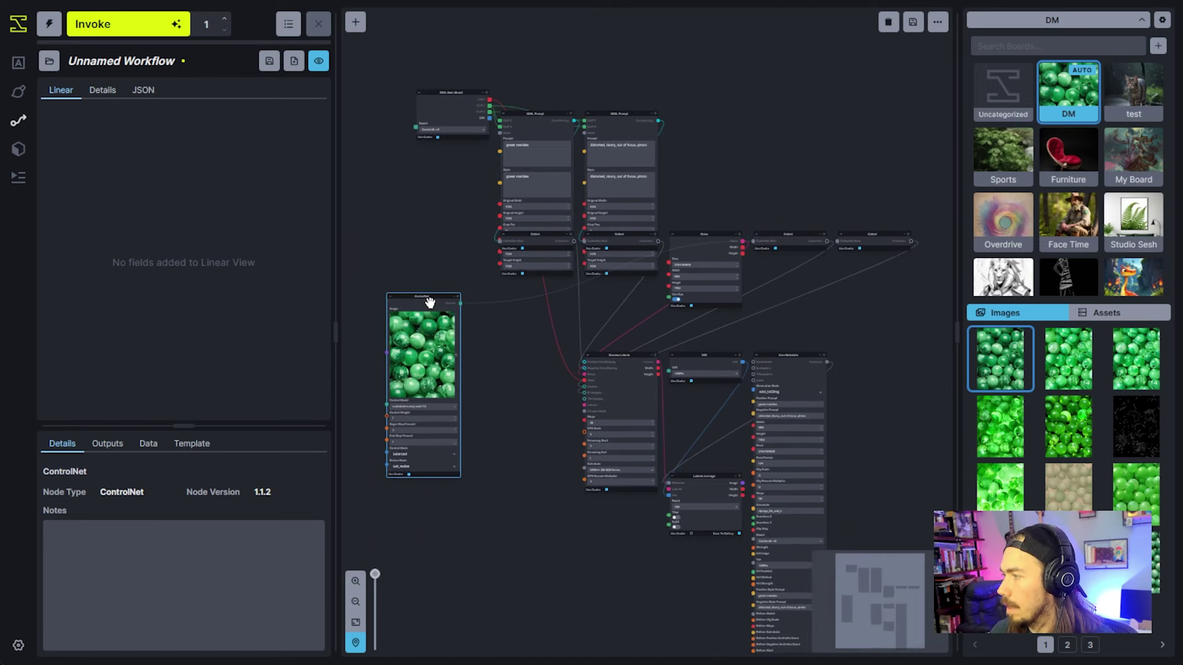
- Spread out the Denoise Latents, Core Metadata, Latents to Image and VAE nodes to open up space between them
{"action": "left_click_drag", "start_coordinate": [789, 325], "coordinate": [709, 253]}
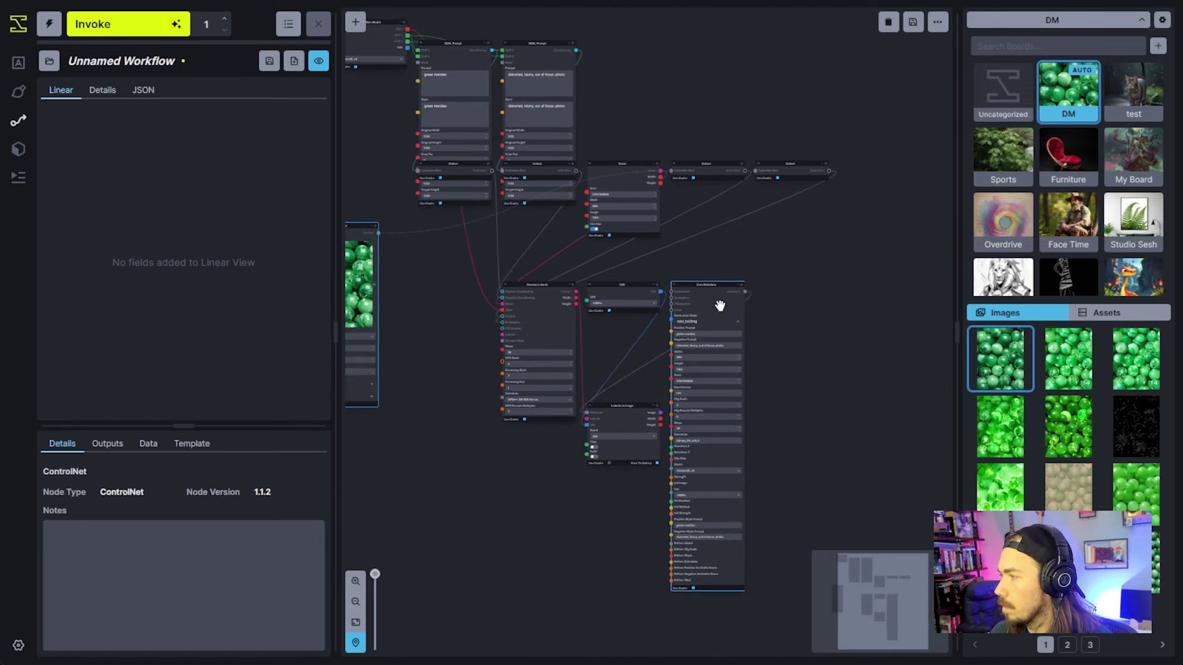
{"action": "left_click_drag", "start_coordinate": [541, 297], "coordinate": [521, 352]}
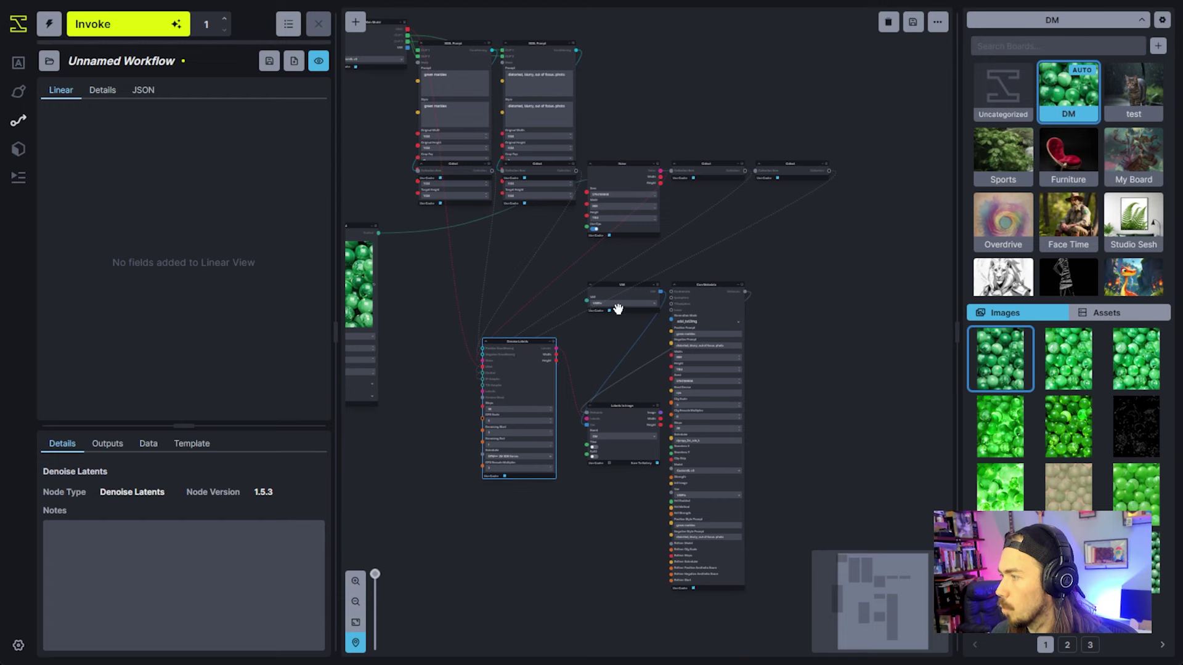
{"action": "left_click_drag", "start_coordinate": [726, 294], "coordinate": [910, 256]}
{"action": "left_click_drag", "start_coordinate": [627, 405], "coordinate": [733, 345]}
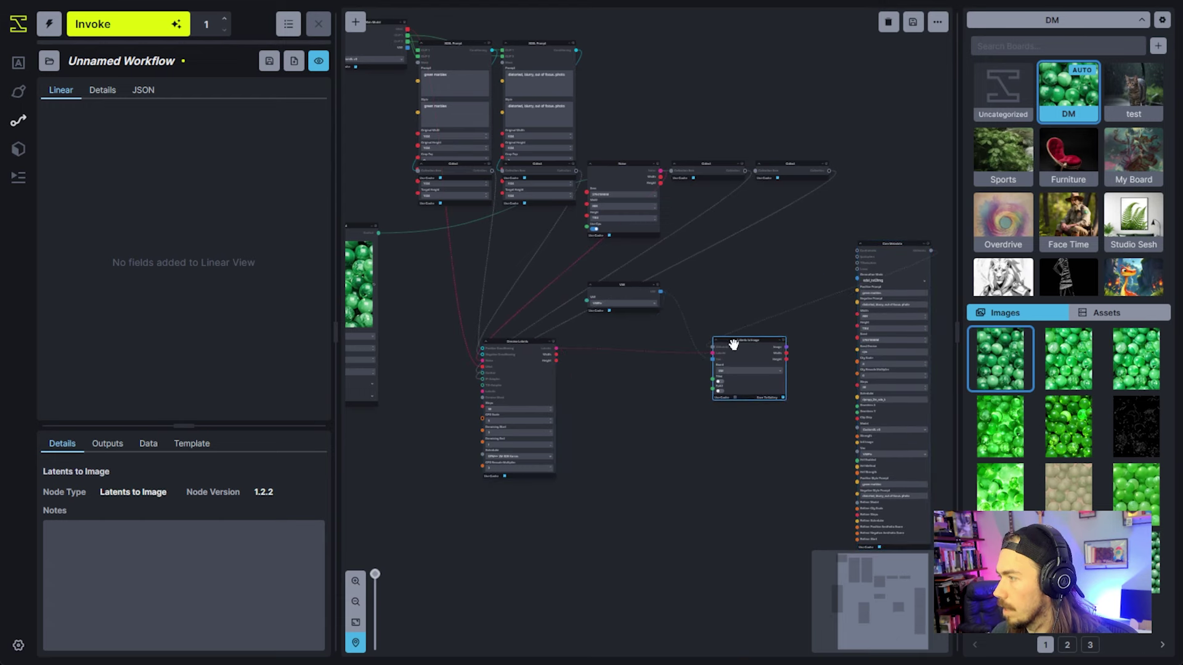
{"action": "left_click_drag", "start_coordinate": [604, 298], "coordinate": [616, 305]}
- Delete the Core Metadata node and move Denoise Latents directly below the VAE node
{"action": "left_click", "coordinate": [891, 252]}
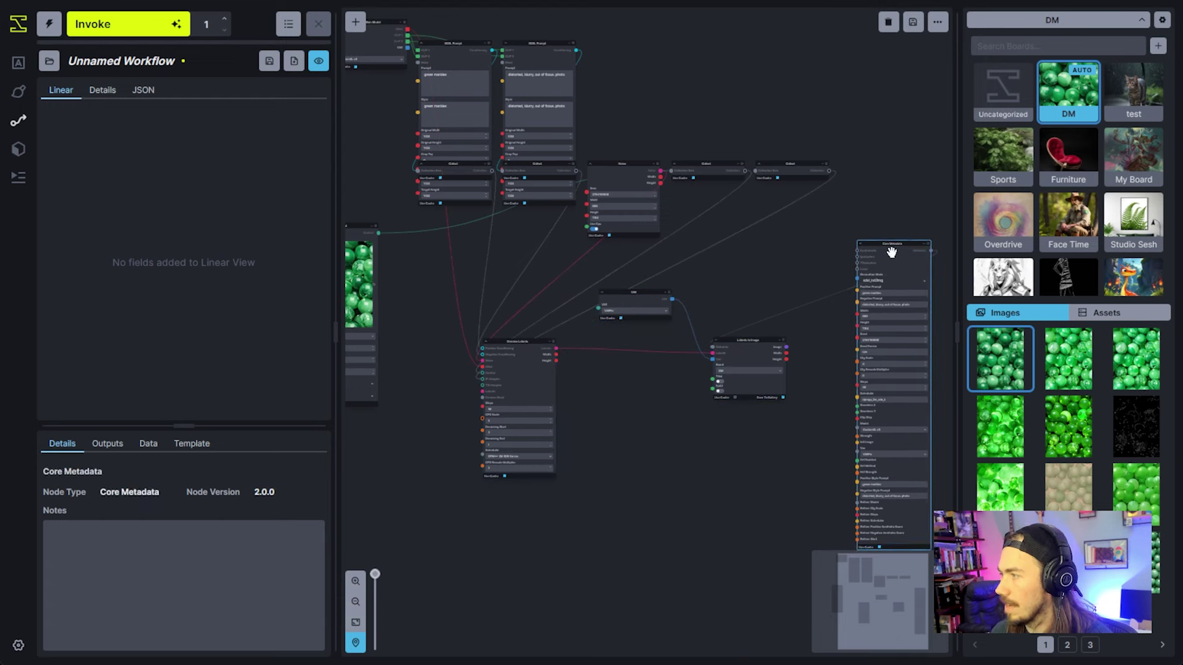
{"action": "key", "text": "Delete"}
{"action": "left_click_drag", "start_coordinate": [528, 349], "coordinate": [630, 354]}
- Add a Tiled Multi-Diffusion Denoise Latents node and place it directly below the Denoise Latents node
{"action": "scroll", "coordinate": [586, 412], "scroll_direction": "up", "scroll_amount": 2}
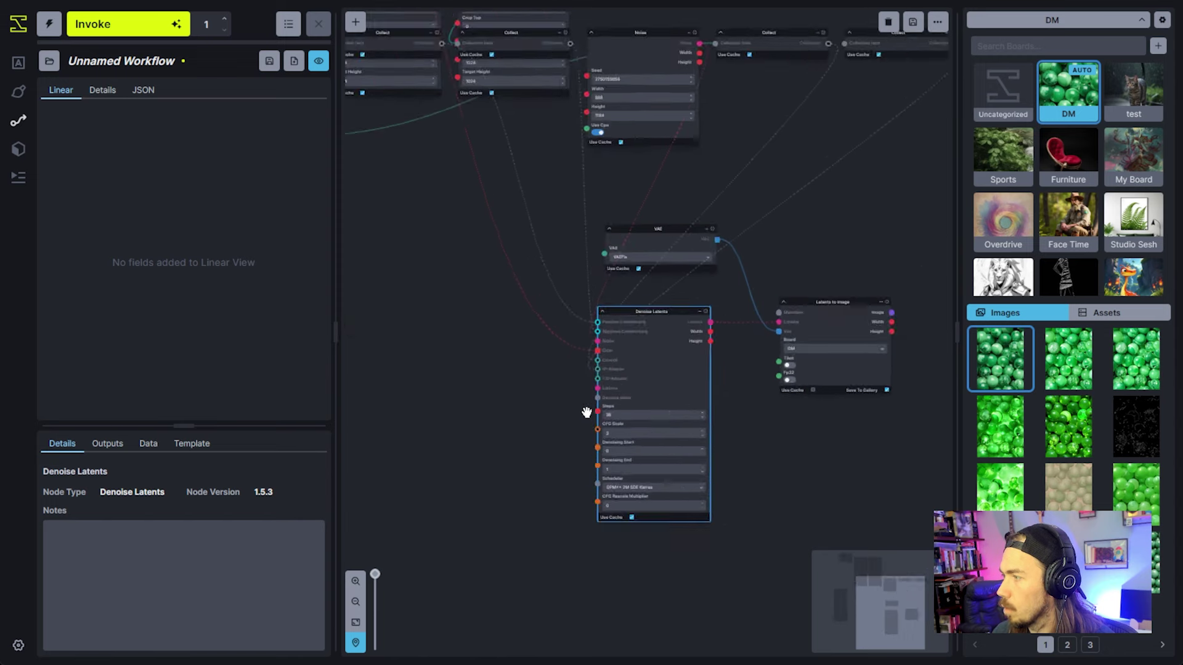
{"action": "scroll", "coordinate": [585, 412], "scroll_direction": "up", "scroll_amount": 2}
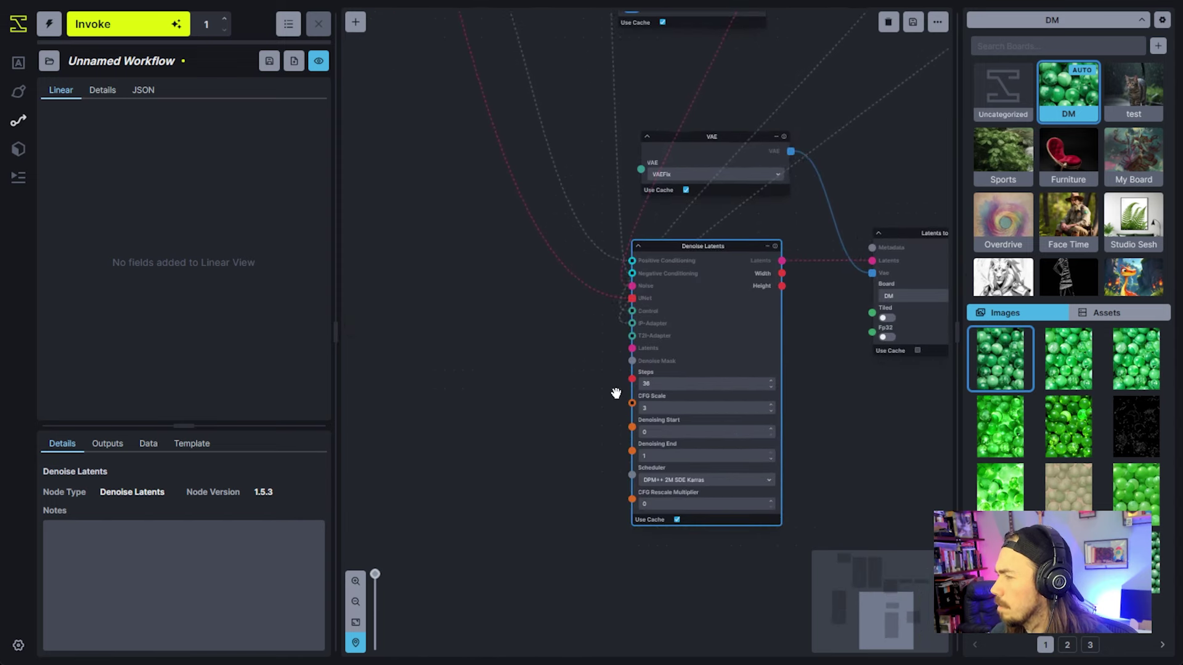
{"action": "left_click", "coordinate": [355, 22]}
{"action": "type", "text": "tiled"}
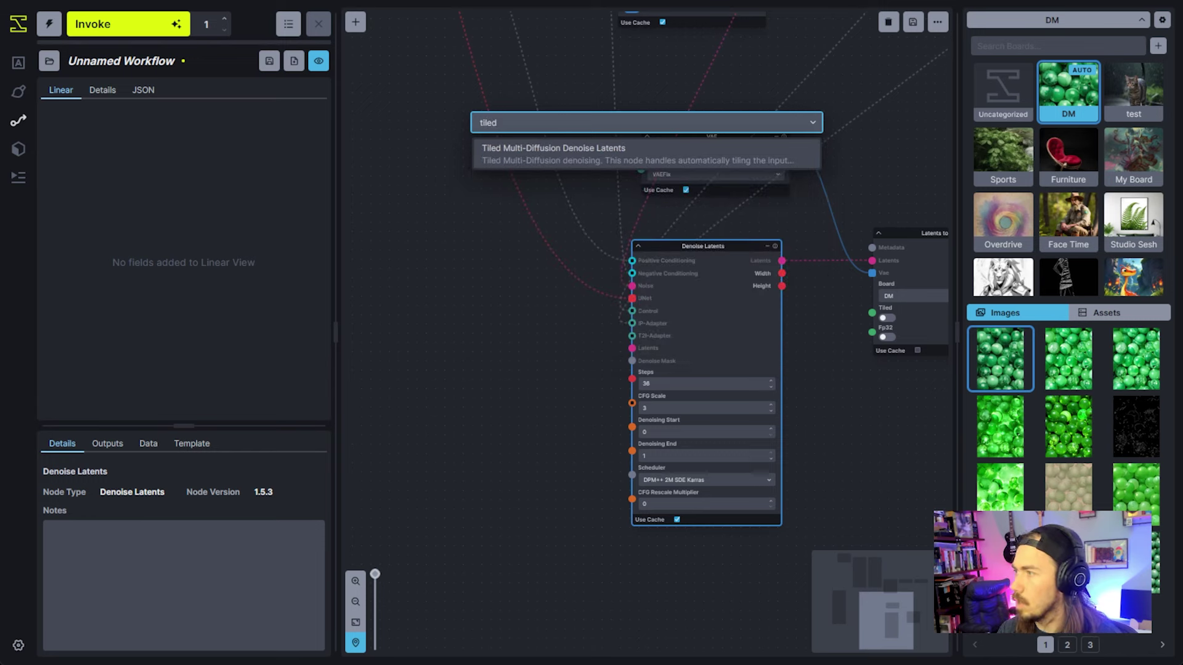
{"action": "left_click", "coordinate": [617, 157]}
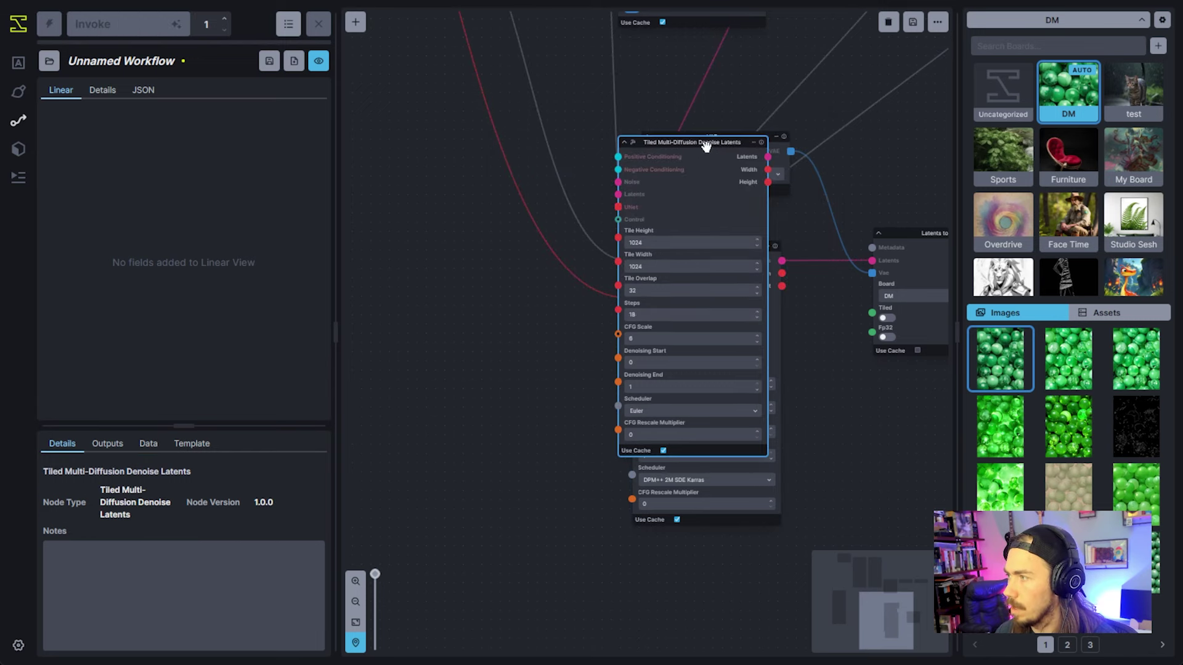
{"action": "left_click_drag", "start_coordinate": [706, 145], "coordinate": [706, 550]}
{"action": "left_click_drag", "start_coordinate": [798, 467], "coordinate": [781, 380]}
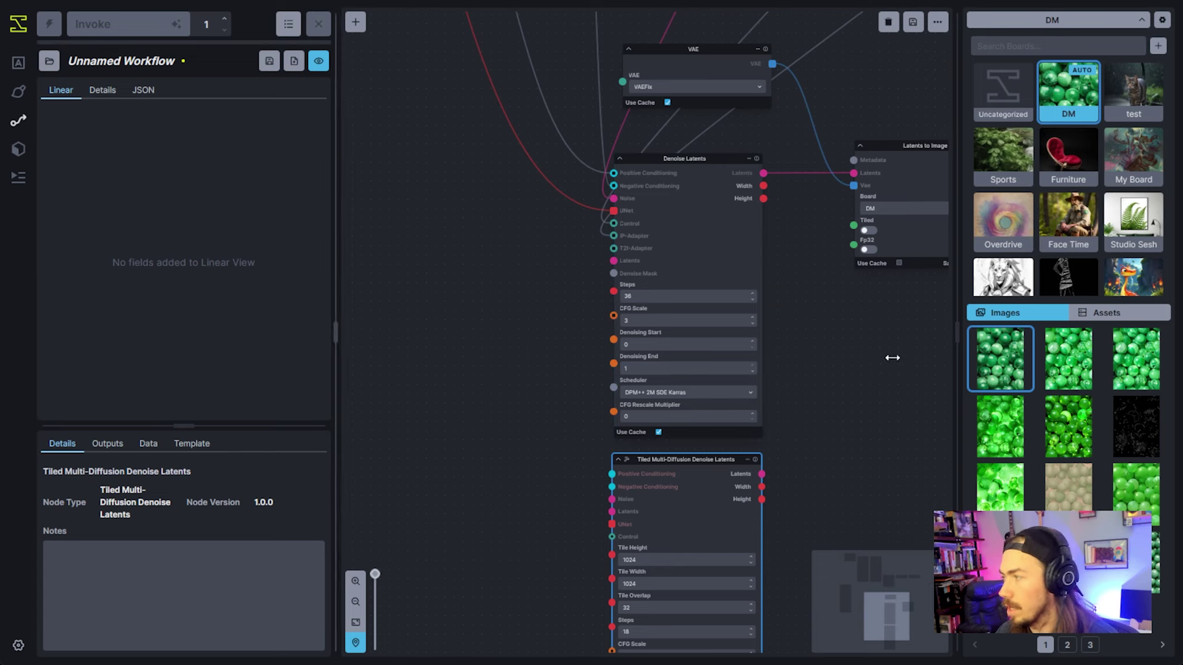
{"action": "right_click", "coordinate": [986, 369]}
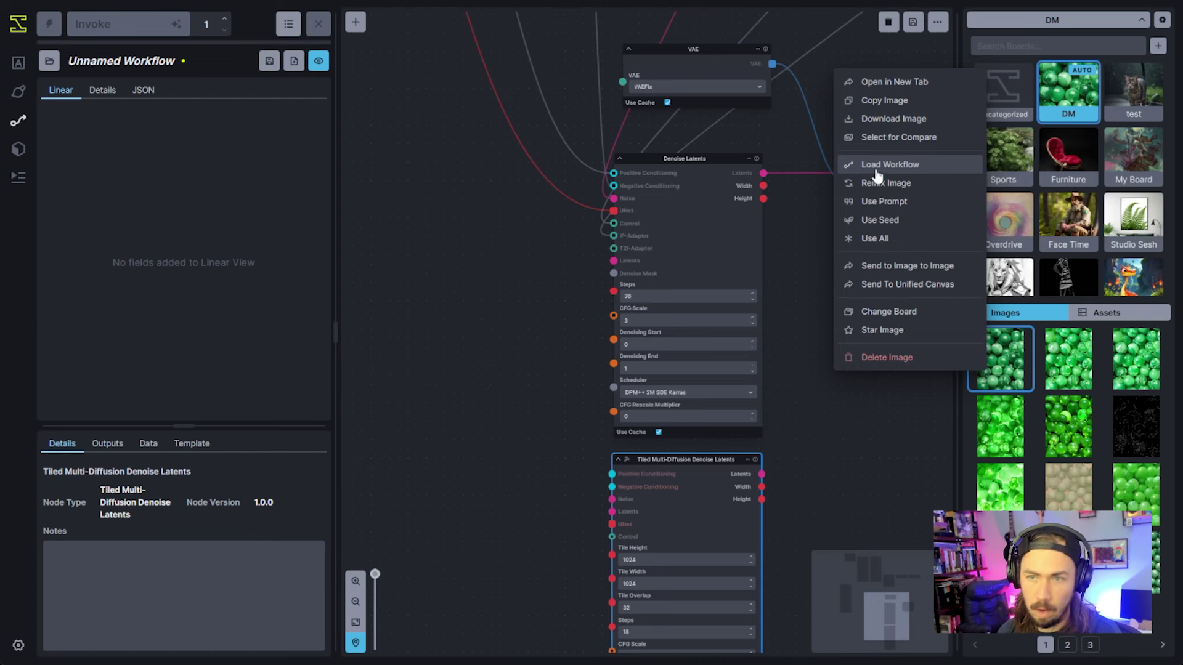
{"action": "left_click", "coordinate": [821, 440]}
{"action": "scroll", "coordinate": [871, 303], "scroll_direction": "down", "scroll_amount": 2}
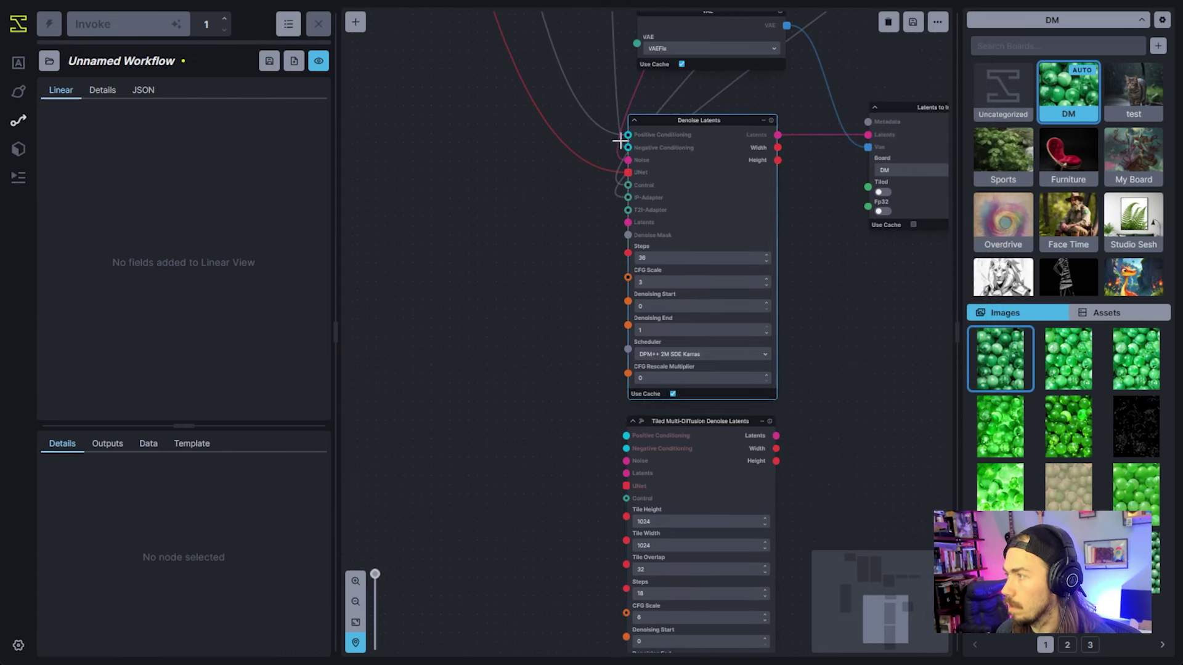
{"action": "mouse_move", "coordinate": [623, 134]}
{"action": "left_mouse_down"}
{"action": "mouse_move", "coordinate": [626, 435]}
{"action": "mouse_move", "coordinate": [615, 158]}
{"action": "mouse_move", "coordinate": [628, 130]}
{"action": "left_mouse_up"}
{"action": "scroll", "coordinate": [658, 105], "scroll_direction": "down", "scroll_amount": 3}
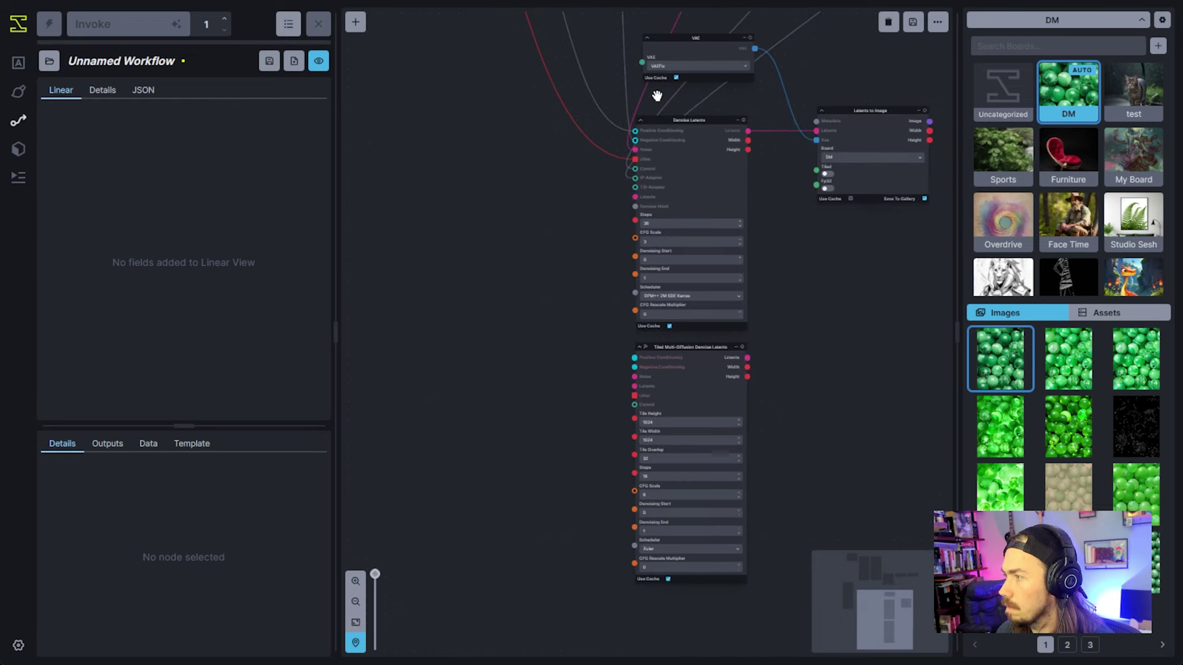
- Move the green marbles SDXL Prompt node down beside the ControlNet node and remove the Collect node it feeds
{"action": "left_click_drag", "start_coordinate": [745, 211], "coordinate": [676, 383]}
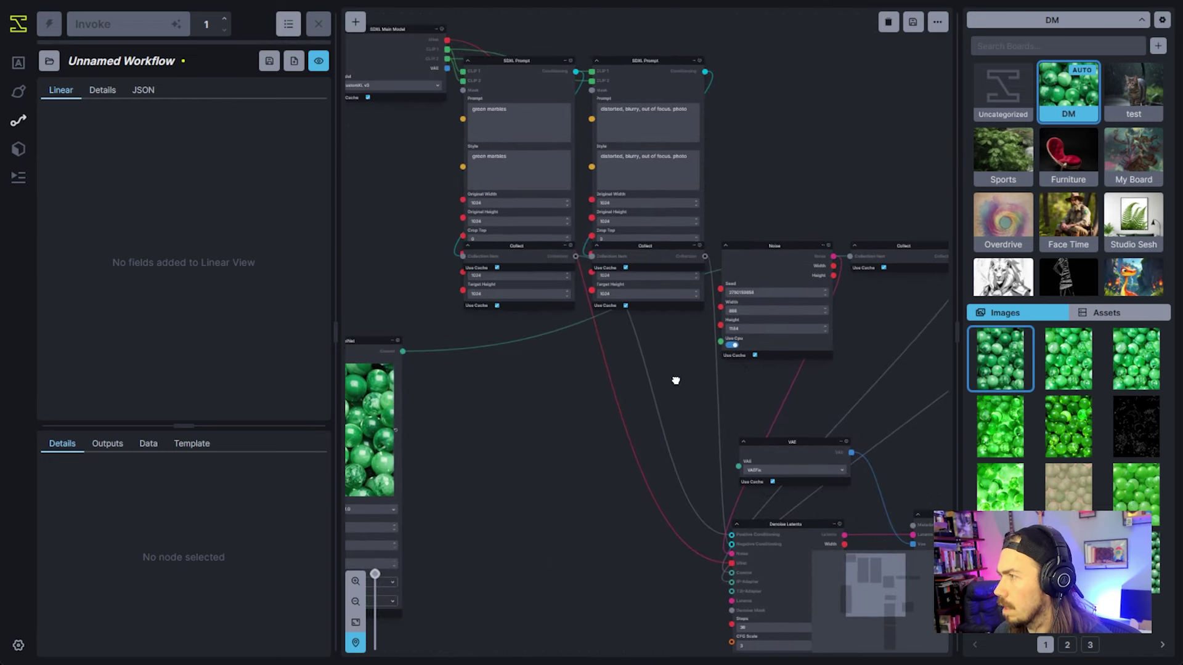
{"action": "left_click", "coordinate": [484, 167]}
{"action": "left_click_drag", "start_coordinate": [484, 168], "coordinate": [443, 83]}
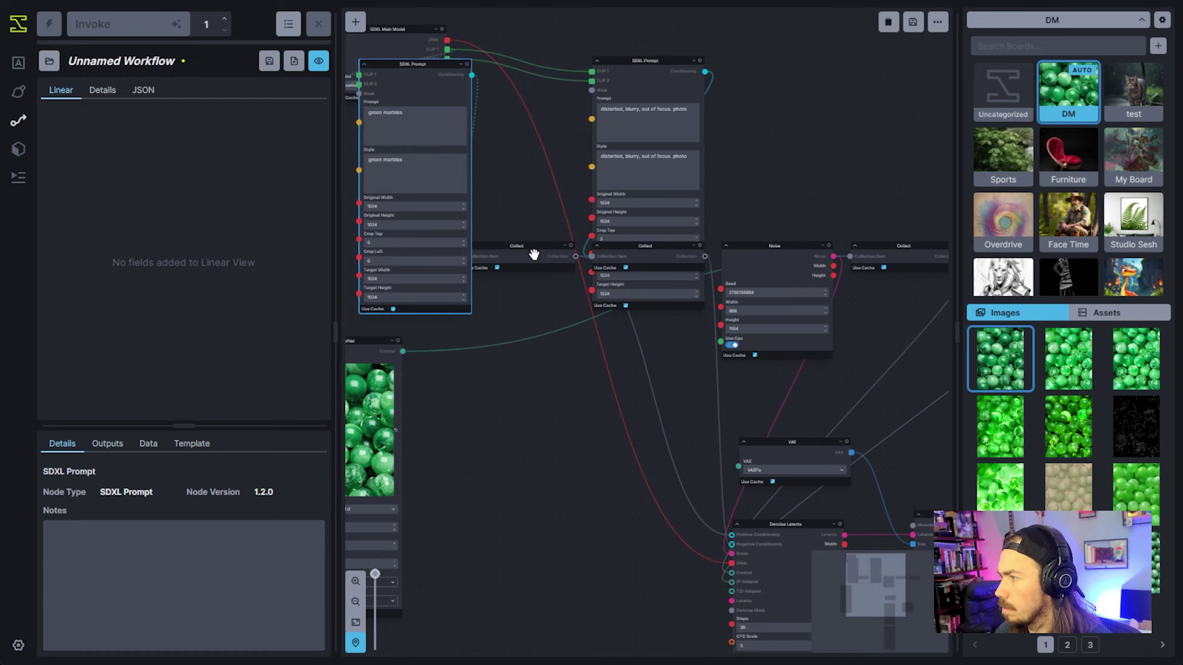
{"action": "left_click_drag", "start_coordinate": [531, 261], "coordinate": [498, 407]}
{"action": "left_click_drag", "start_coordinate": [533, 317], "coordinate": [568, 256]}
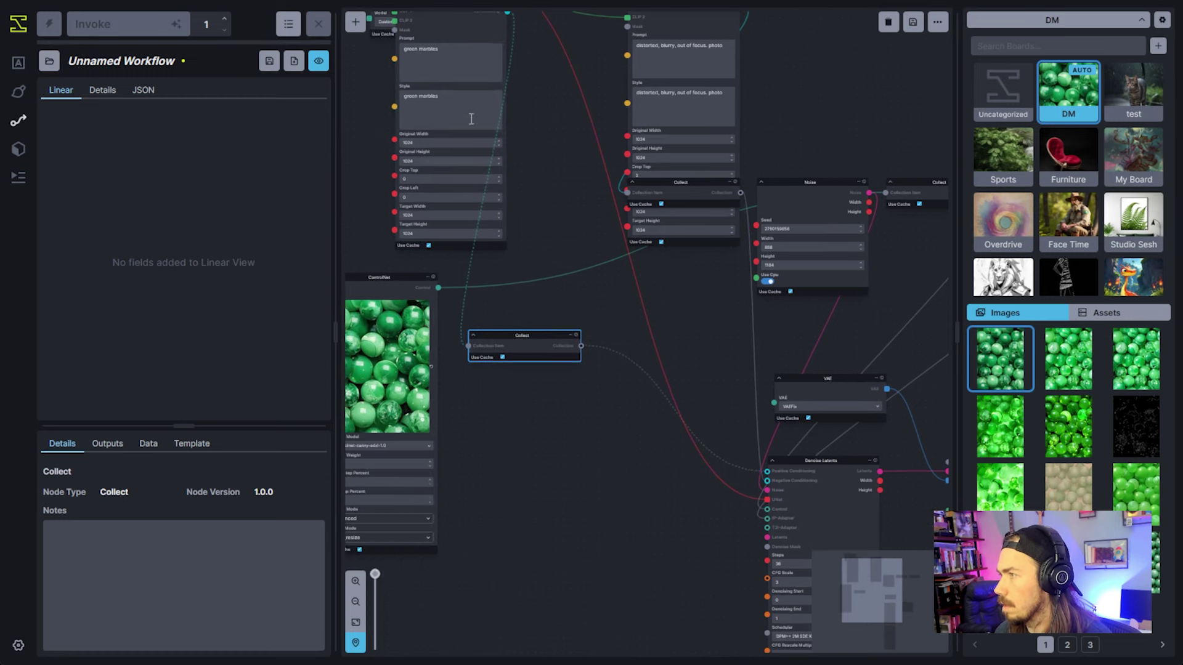
{"action": "left_click_drag", "start_coordinate": [481, 27], "coordinate": [512, 275]}
{"action": "left_click_drag", "start_coordinate": [554, 337], "coordinate": [656, 334]}
{"action": "left_click", "coordinate": [666, 367]}
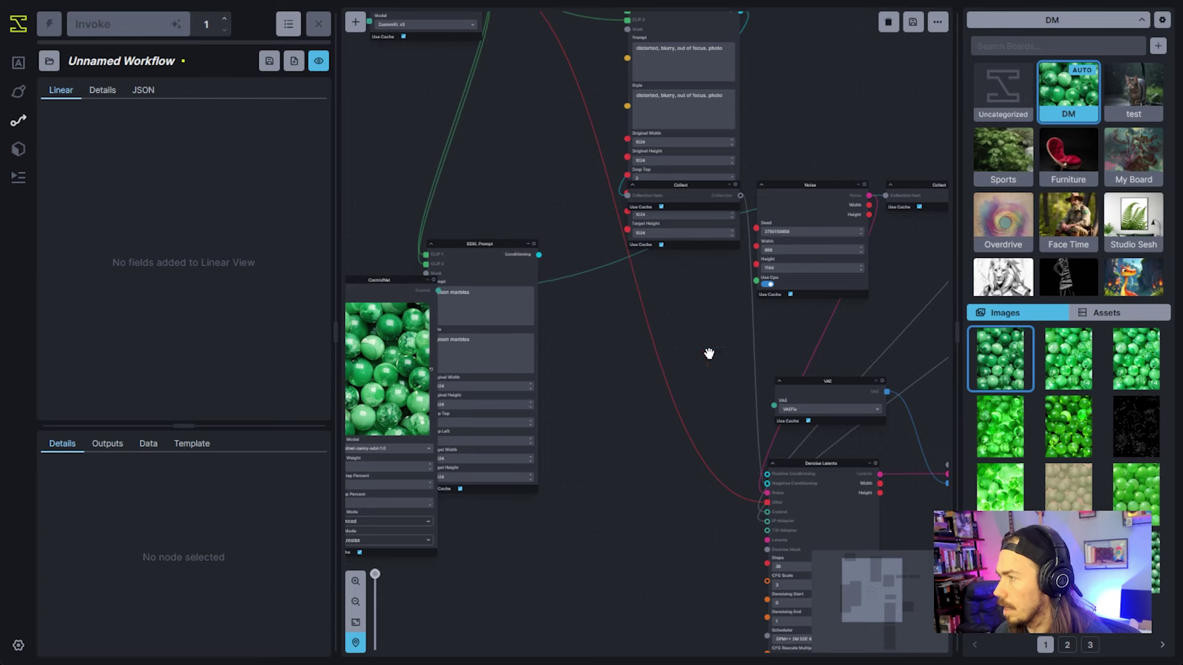
- Place the green marbles prompt near the tiled denoise node and connect its Conditioning output to Positive Conditioning
{"action": "left_click_drag", "start_coordinate": [542, 283], "coordinate": [592, 472]}
{"action": "left_click_drag", "start_coordinate": [685, 552], "coordinate": [644, 380]}
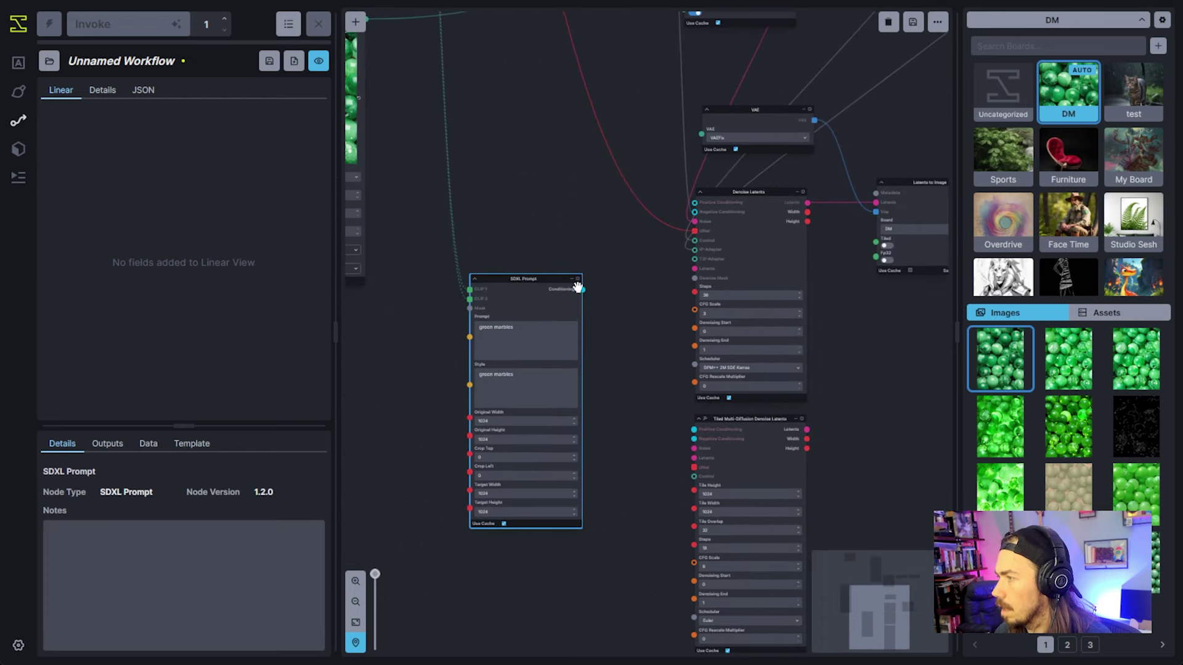
{"action": "left_click_drag", "start_coordinate": [582, 290], "coordinate": [694, 429]}
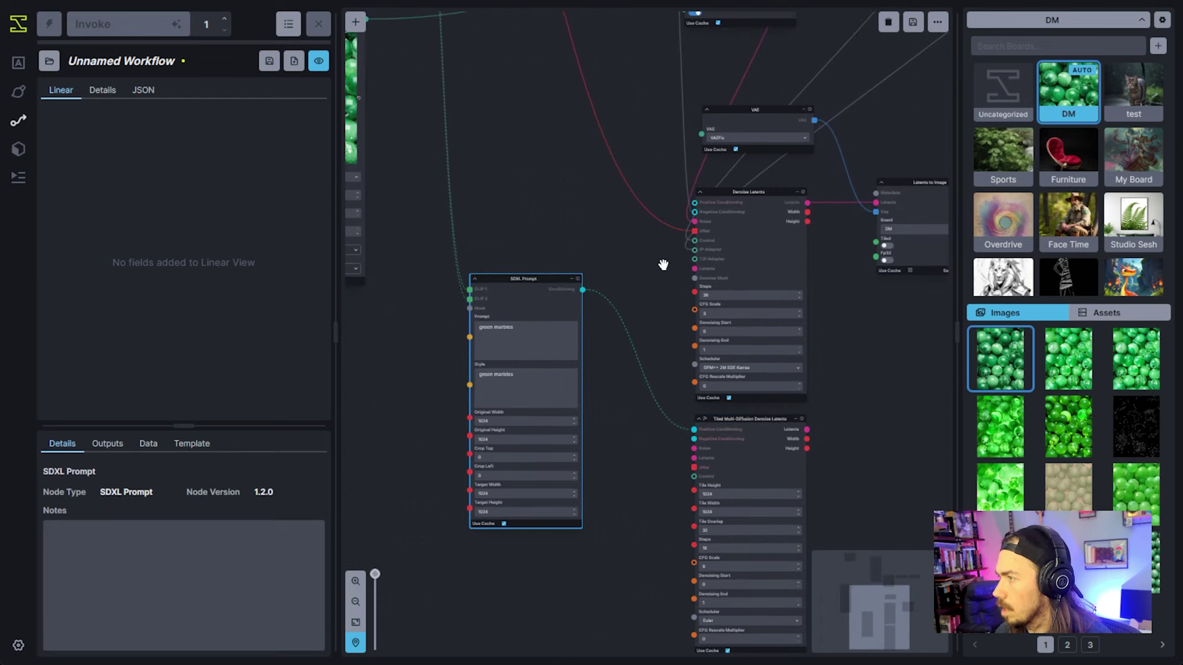
- Move the "distorted, blurry, out of focus. photo" prompt node below the green marbles prompt node
{"action": "scroll", "coordinate": [641, 423], "scroll_direction": "down", "scroll_amount": 2}
{"action": "scroll", "coordinate": [658, 206], "scroll_direction": "down", "scroll_amount": 1}
{"action": "scroll", "coordinate": [653, 81], "scroll_direction": "down", "scroll_amount": 2}
{"action": "left_click_drag", "start_coordinate": [654, 80], "coordinate": [660, 470]}
{"action": "scroll", "coordinate": [634, 535], "scroll_direction": "up", "scroll_amount": 3}
{"action": "left_click", "coordinate": [678, 557]}
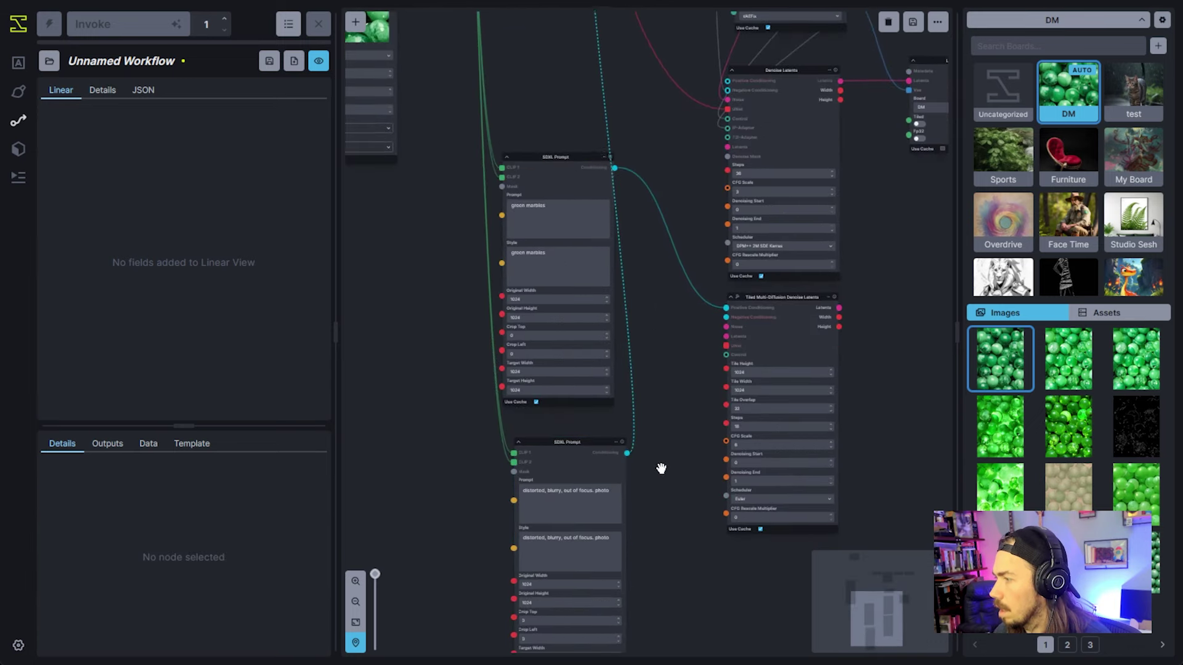
- Connect the negative prompt's Conditioning output to Negative Conditioning on the tiled denoise node and position the prompt node nearby
{"action": "scroll", "coordinate": [655, 470], "scroll_direction": "up", "scroll_amount": 5}
{"action": "left_click_drag", "start_coordinate": [584, 430], "coordinate": [776, 134]}
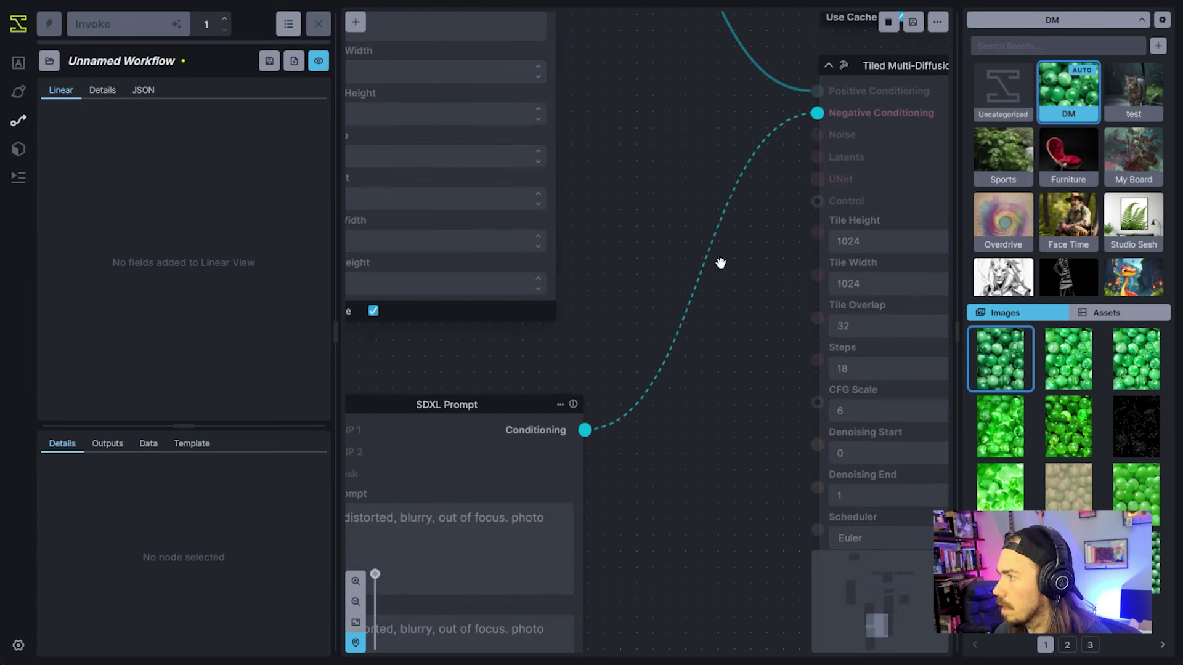
{"action": "scroll", "coordinate": [616, 375], "scroll_direction": "down", "scroll_amount": 3}
{"action": "left_click", "coordinate": [575, 333]}
{"action": "scroll", "coordinate": [682, 285], "scroll_direction": "down", "scroll_amount": 2}
- Link the Noise node's output to the tiled denoise node's Noise input and move the Noise node beside the denoise nodes
{"action": "scroll", "coordinate": [682, 285], "scroll_direction": "up", "scroll_amount": 5}
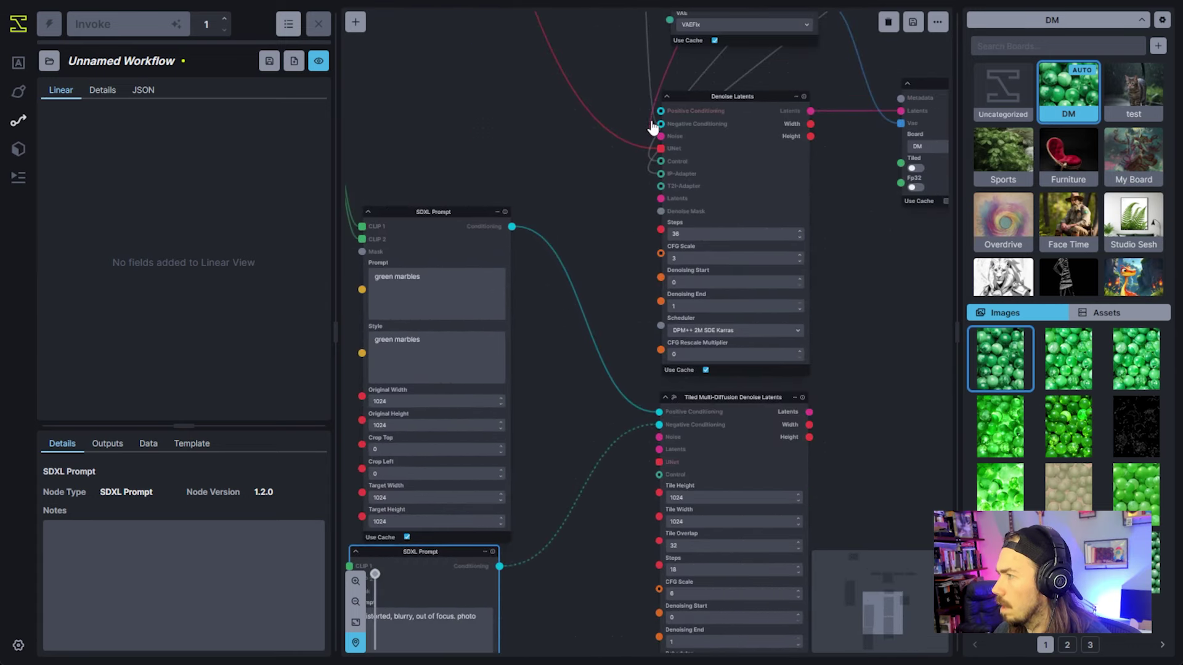
{"action": "left_click_drag", "start_coordinate": [660, 136], "coordinate": [659, 437]}
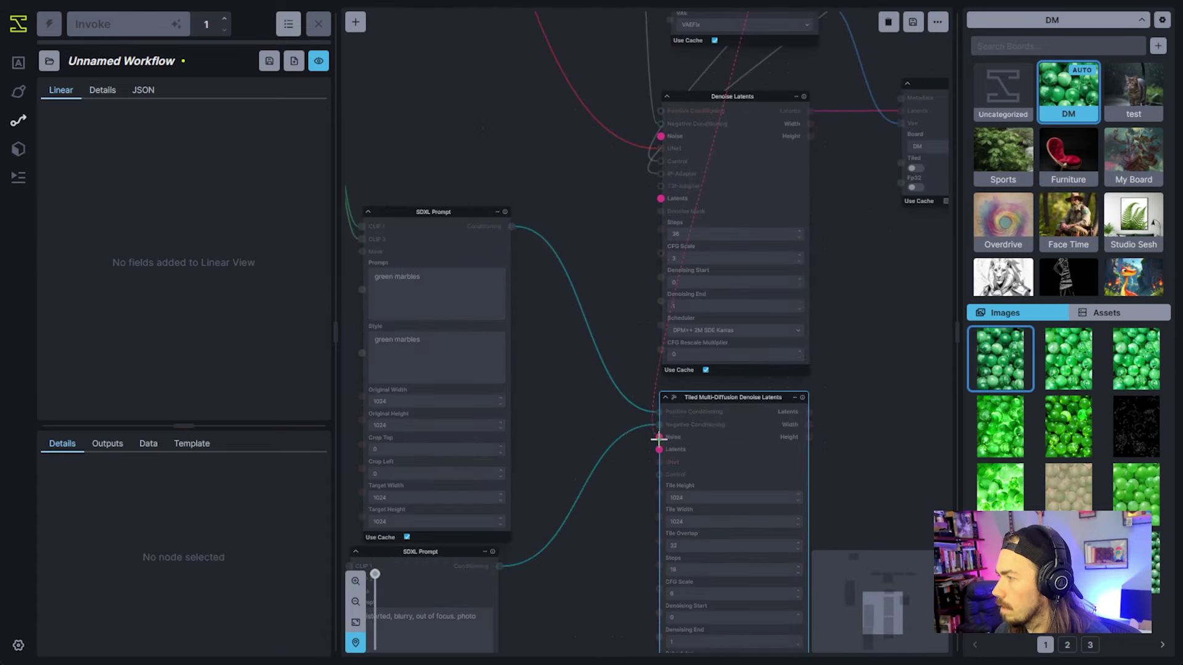
{"action": "scroll", "coordinate": [615, 298], "scroll_direction": "down", "scroll_amount": 2}
{"action": "left_click", "coordinate": [645, 430]}
{"action": "scroll", "coordinate": [645, 430], "scroll_direction": "up", "scroll_amount": 3}
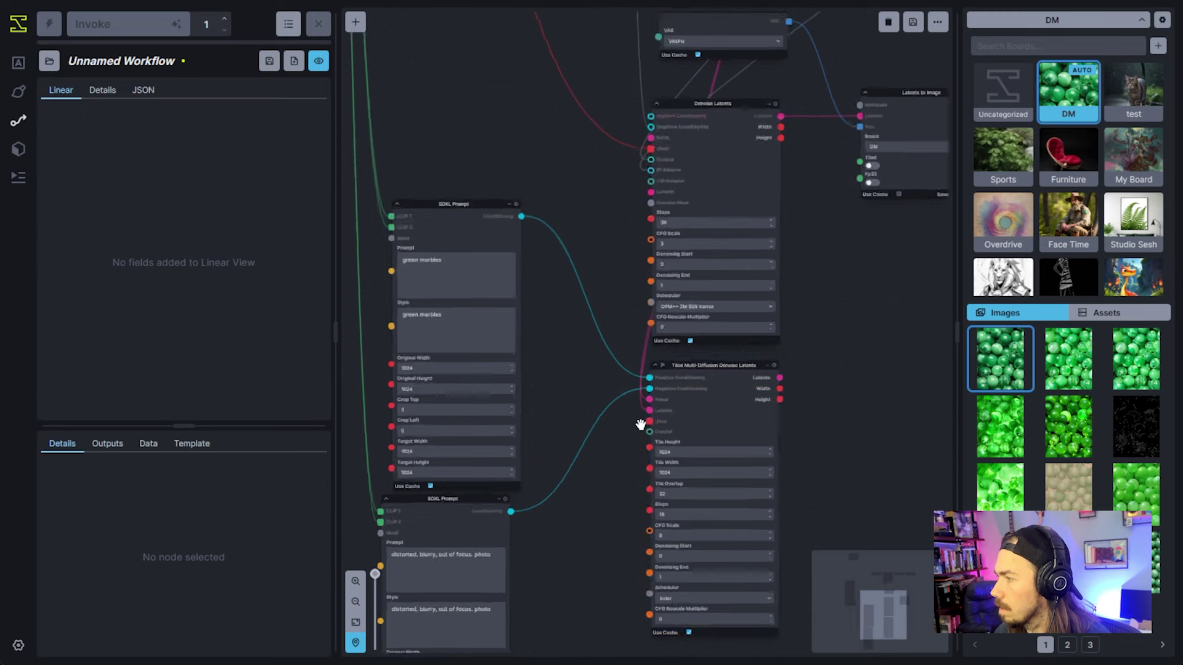
{"action": "scroll", "coordinate": [819, 370], "scroll_direction": "down", "scroll_amount": 2}
{"action": "scroll", "coordinate": [819, 370], "scroll_direction": "up", "scroll_amount": 5}
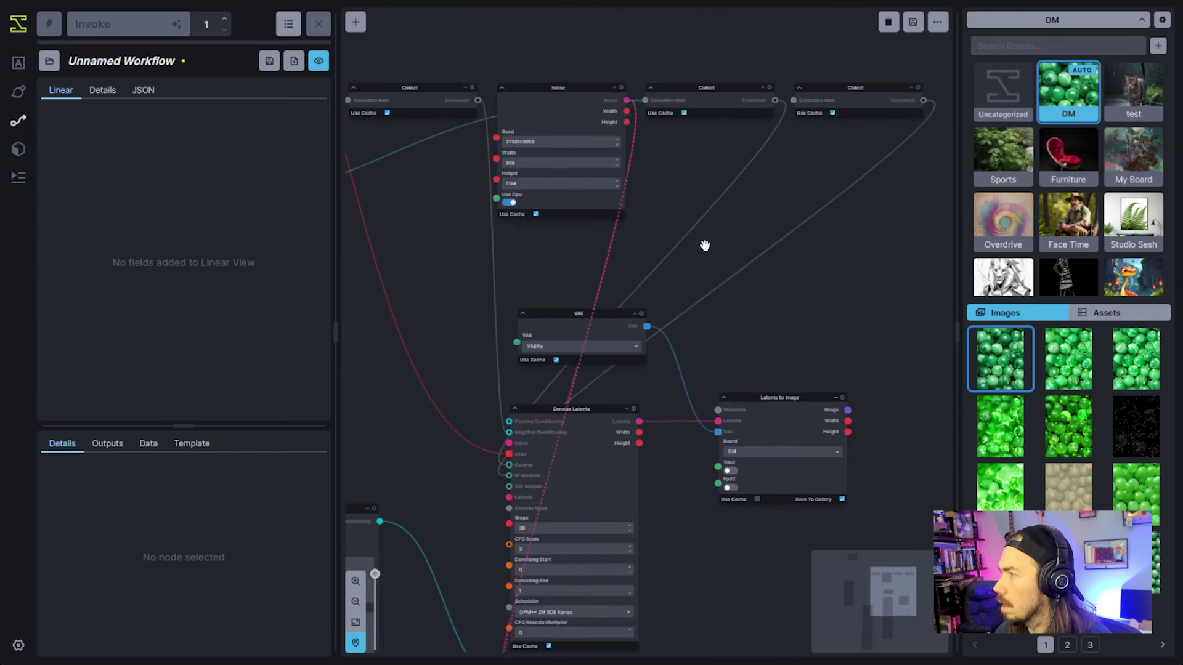
{"action": "mouse_move", "coordinate": [586, 105]}
{"action": "left_mouse_down"}
{"action": "mouse_move", "coordinate": [509, 256]}
{"action": "mouse_move", "coordinate": [416, 386]}
{"action": "mouse_move", "coordinate": [586, 127]}
{"action": "left_mouse_up"}
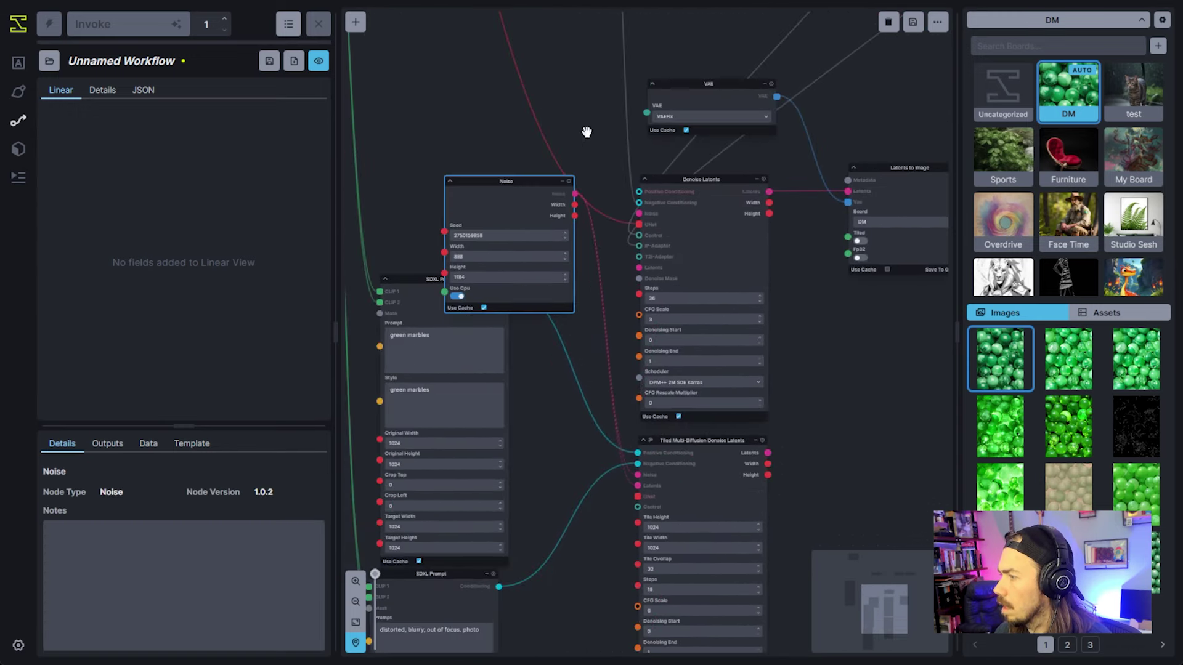
- Remove the stray link from the Noise node to the tiled denoise node's Latents input
{"action": "scroll", "coordinate": [586, 443], "scroll_direction": "up", "scroll_amount": 3}
{"action": "left_click", "coordinate": [639, 588]}
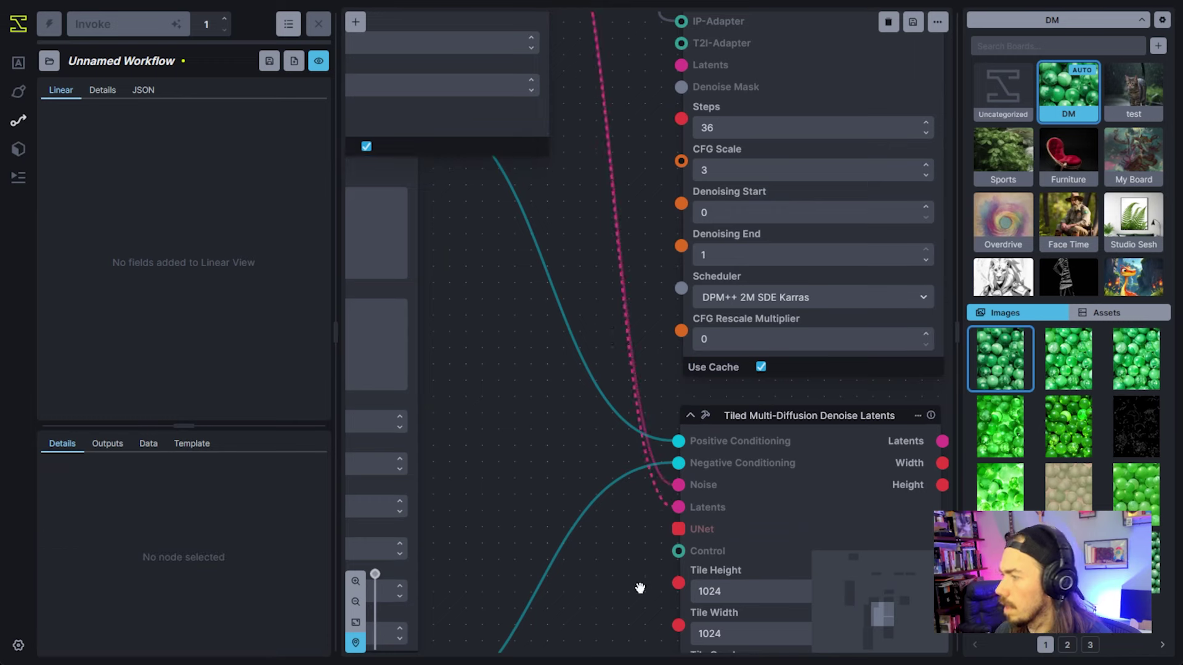
{"action": "scroll", "coordinate": [638, 555], "scroll_direction": "down", "scroll_amount": 3}
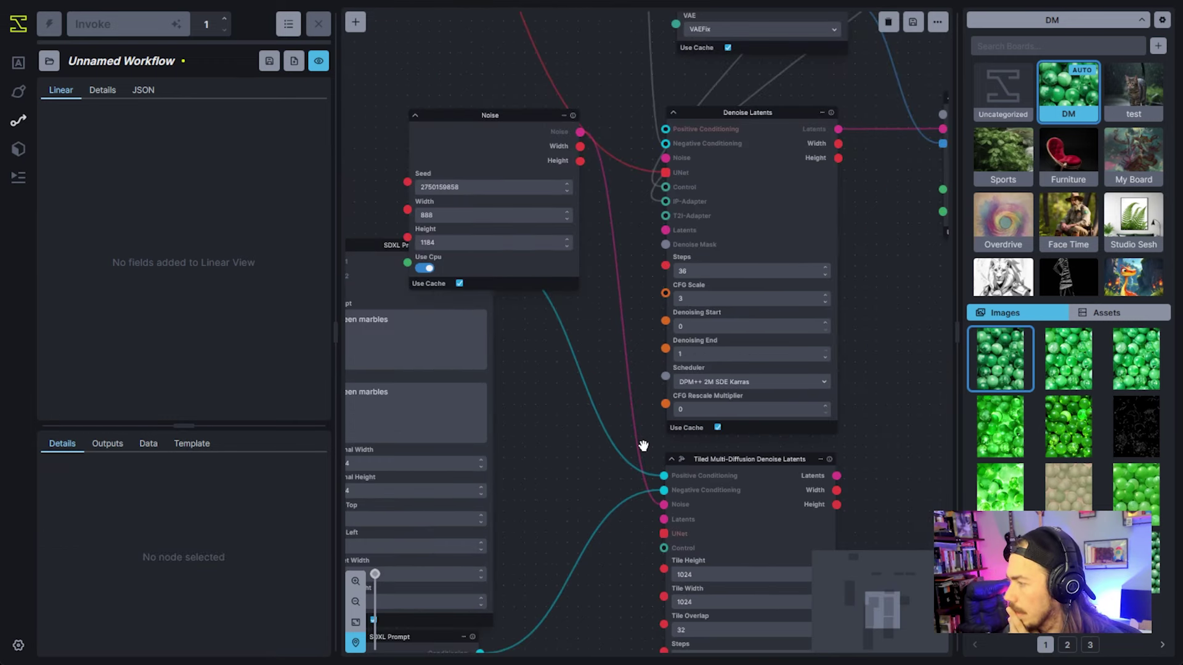
{"action": "scroll", "coordinate": [640, 272], "scroll_direction": "down", "scroll_amount": 3}
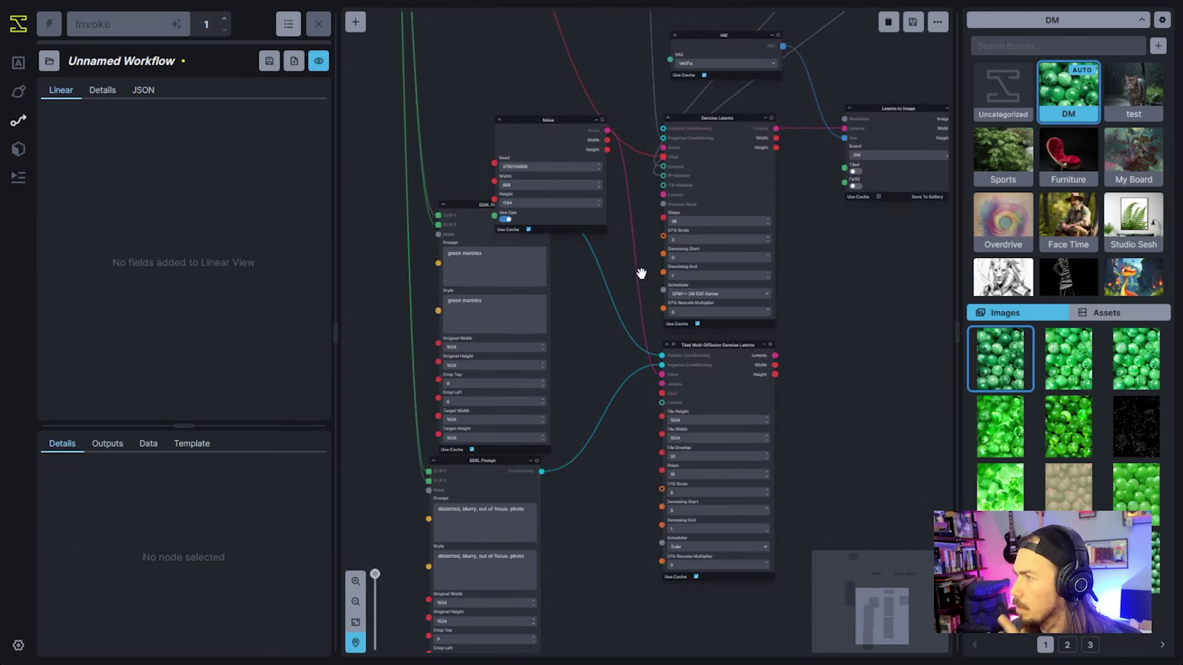
{"action": "left_click", "coordinate": [356, 23]}
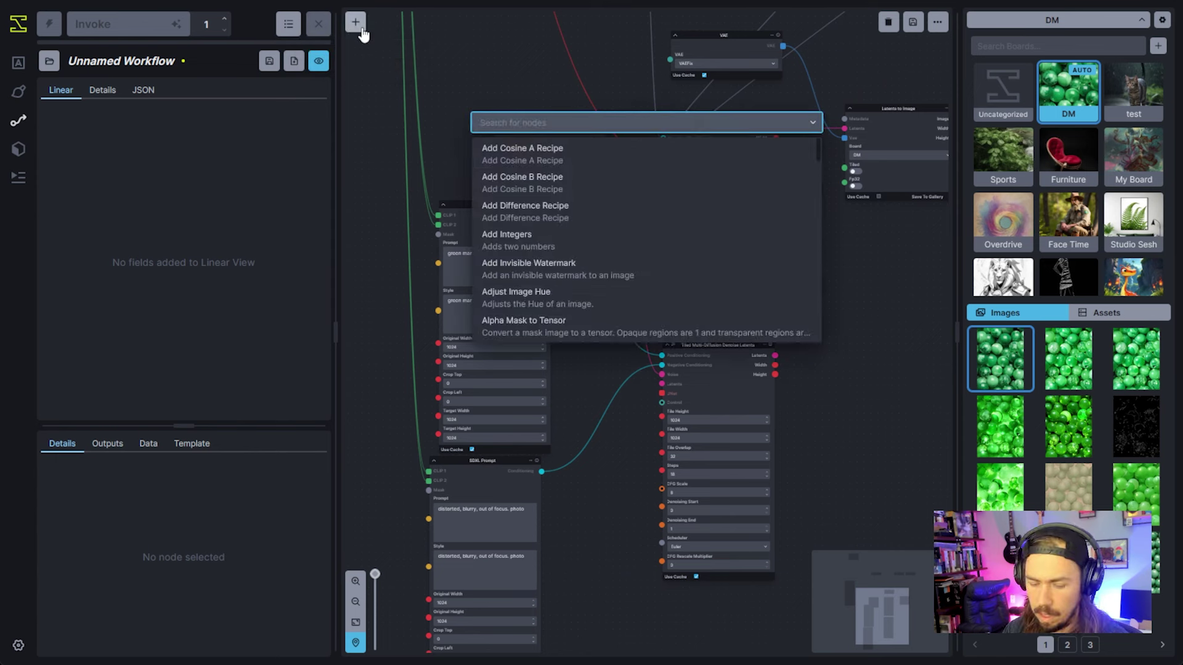
{"action": "type", "text": "image prim"}
{"action": "key", "text": "Down"}
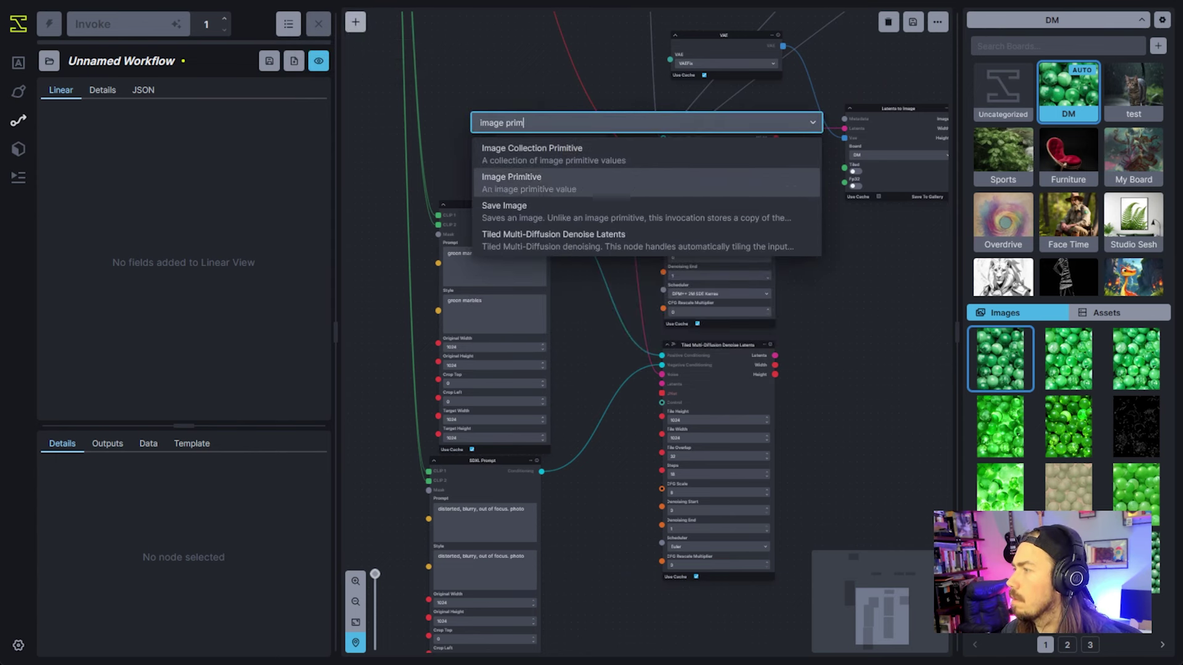
{"action": "key", "text": "Down"}
{"action": "key", "text": "Up"}
{"action": "key", "text": "Return"}
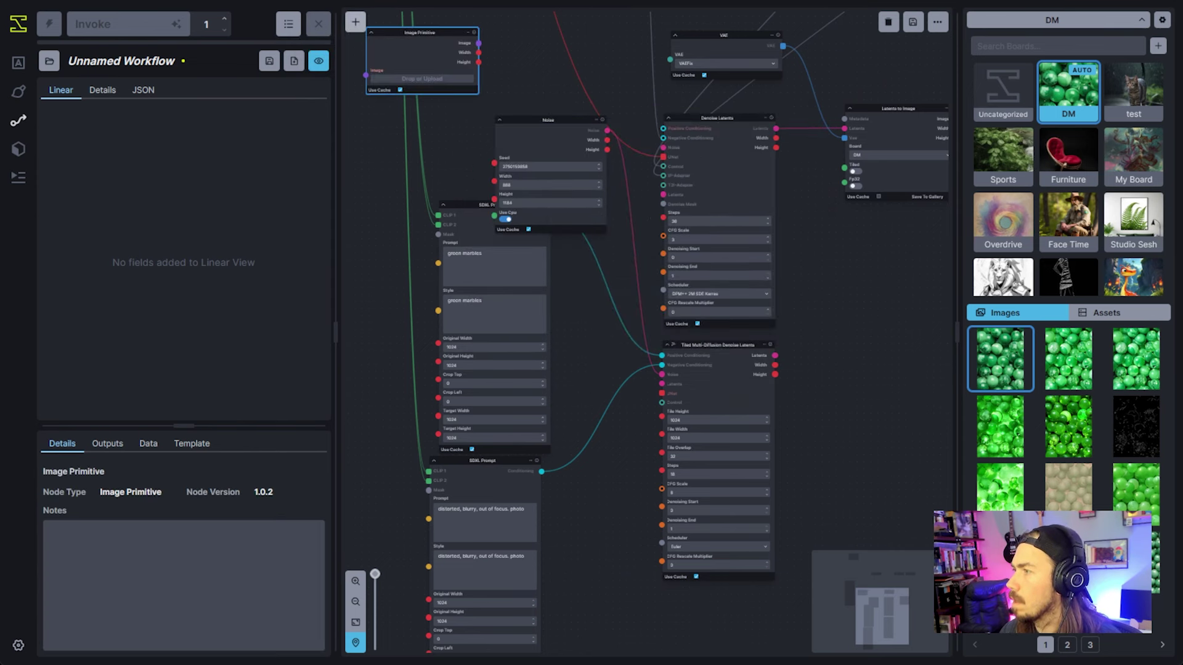
{"action": "key", "text": "Delete"}
- Add an Image to Latents node and place it by the Noise node
{"action": "left_click", "coordinate": [355, 23]}
{"action": "type", "text": "image to"}
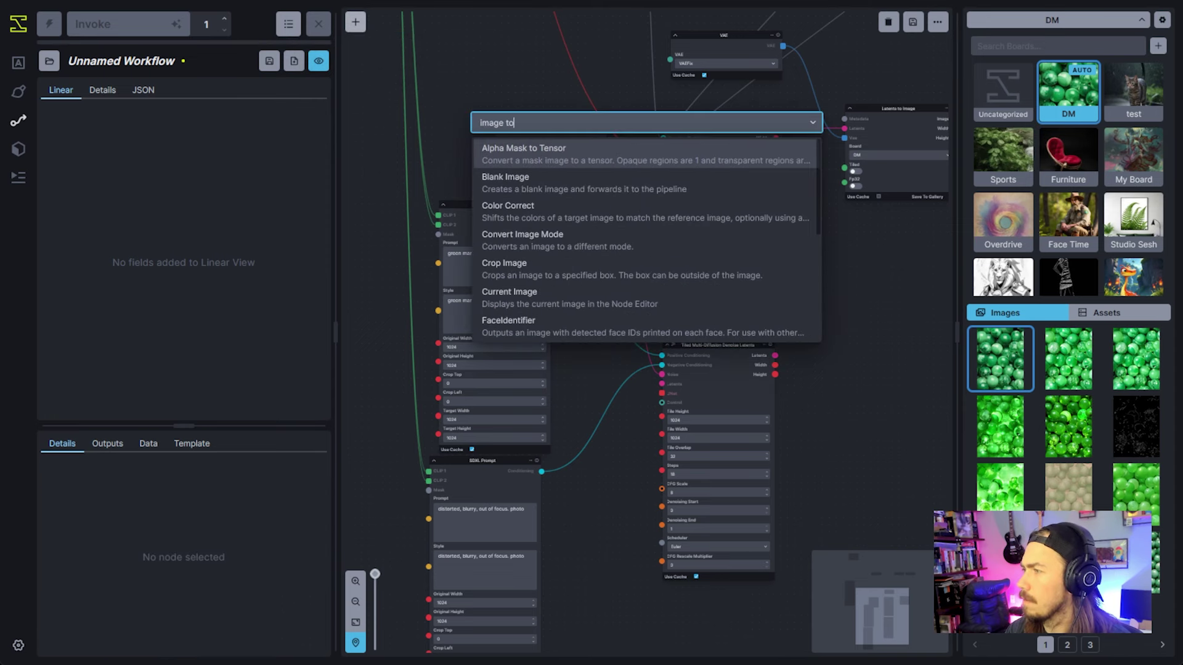
{"action": "type", "text": " laten"}
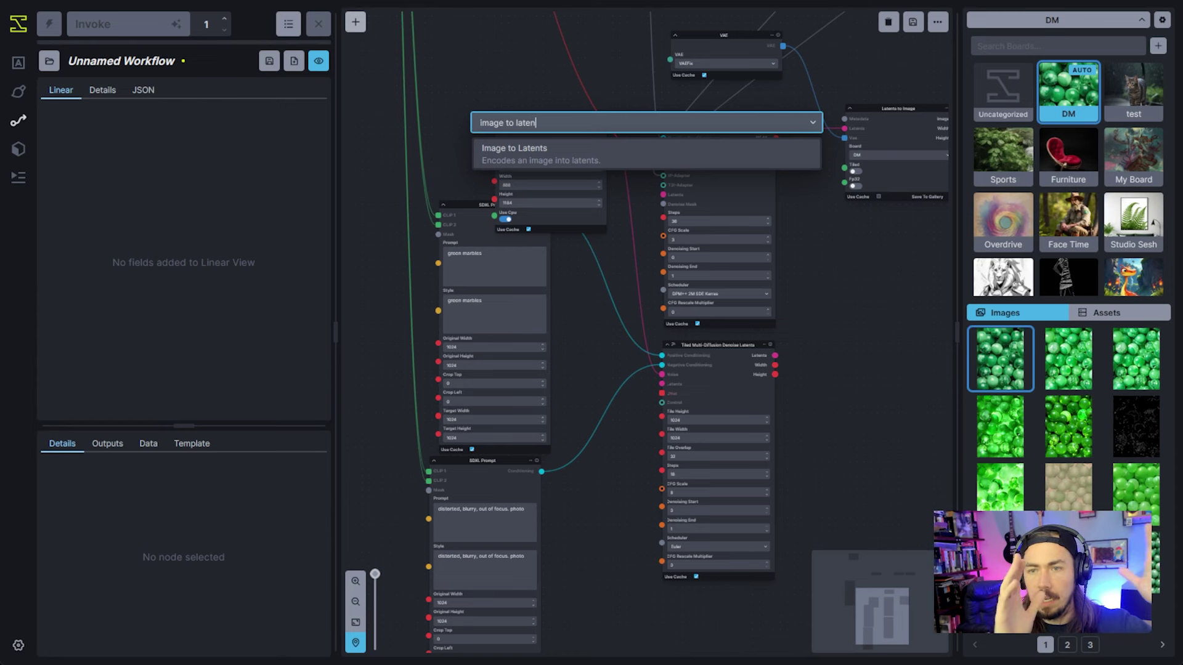
{"action": "left_click", "coordinate": [555, 156]}
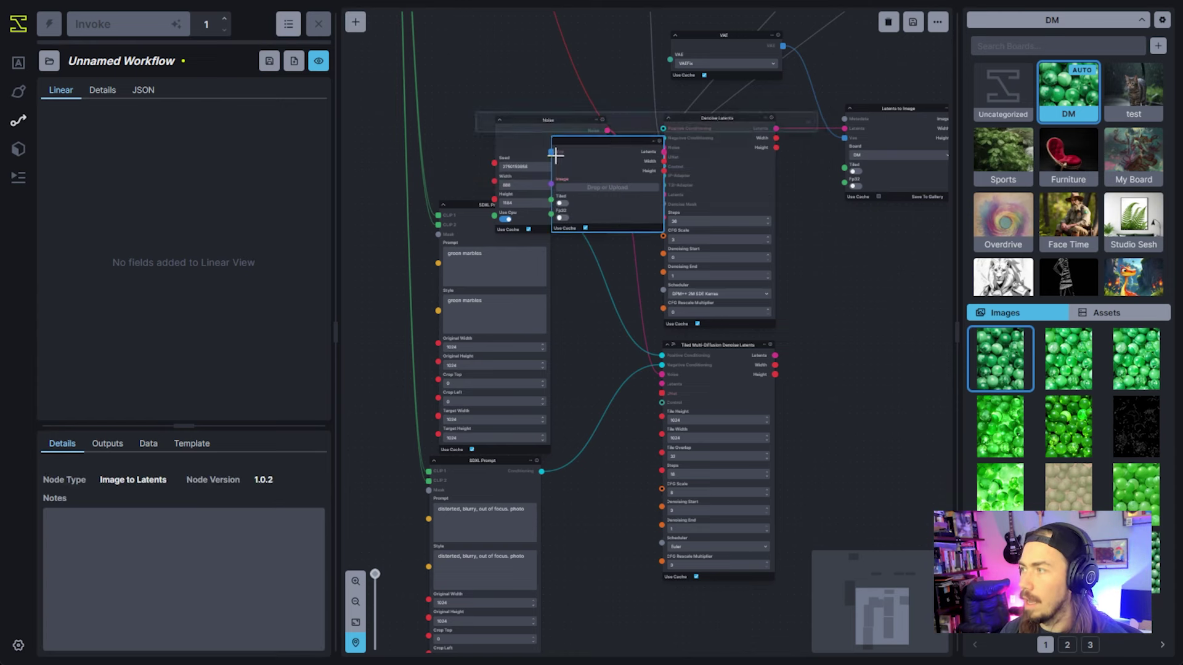
{"action": "left_click_drag", "start_coordinate": [610, 151], "coordinate": [547, 86]}
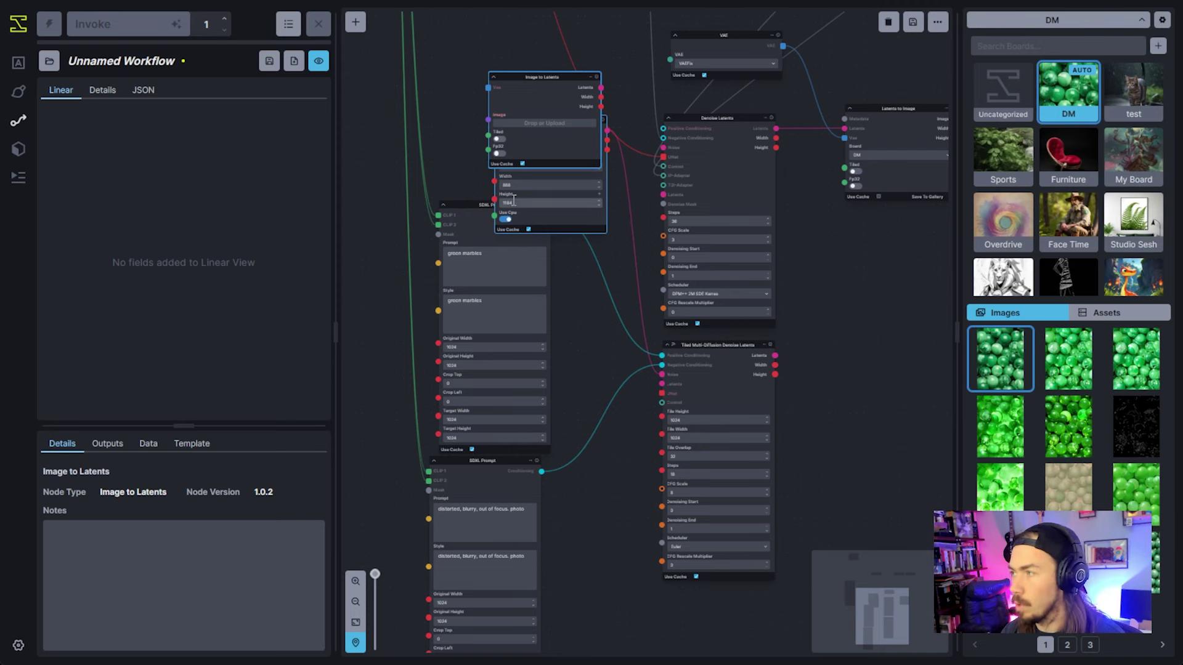
- Load the green marbles image from the gallery into the Image to Latents node
{"action": "left_click_drag", "start_coordinate": [482, 68], "coordinate": [554, 191]}
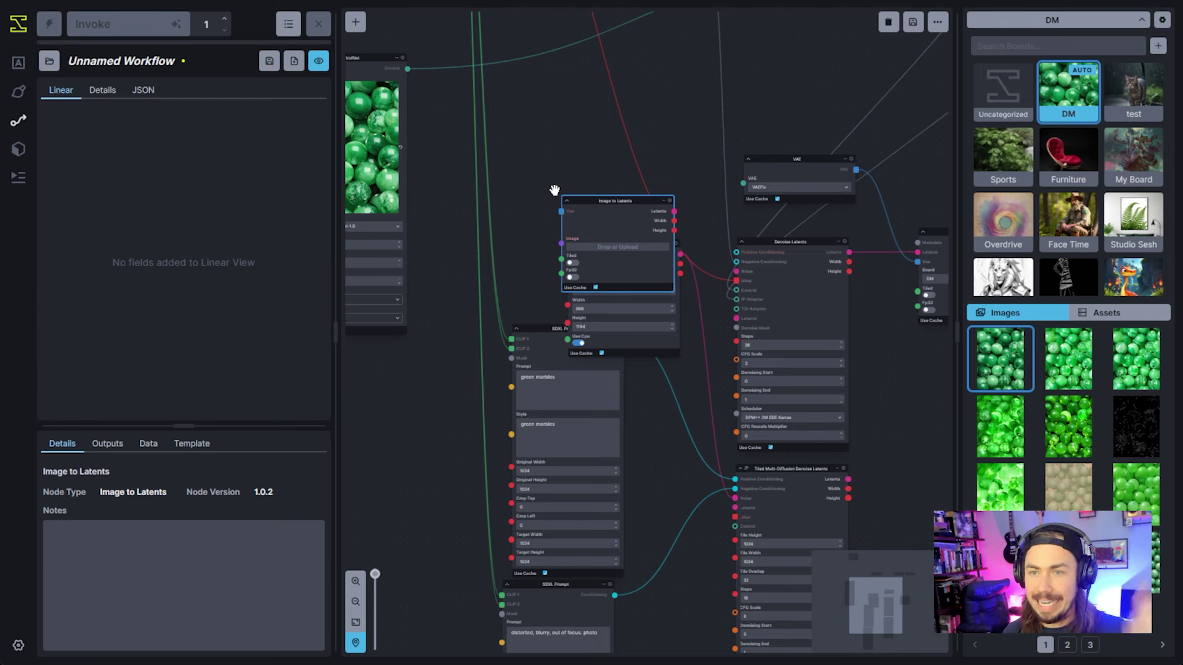
{"action": "scroll", "coordinate": [616, 203], "scroll_direction": "up", "scroll_amount": 5}
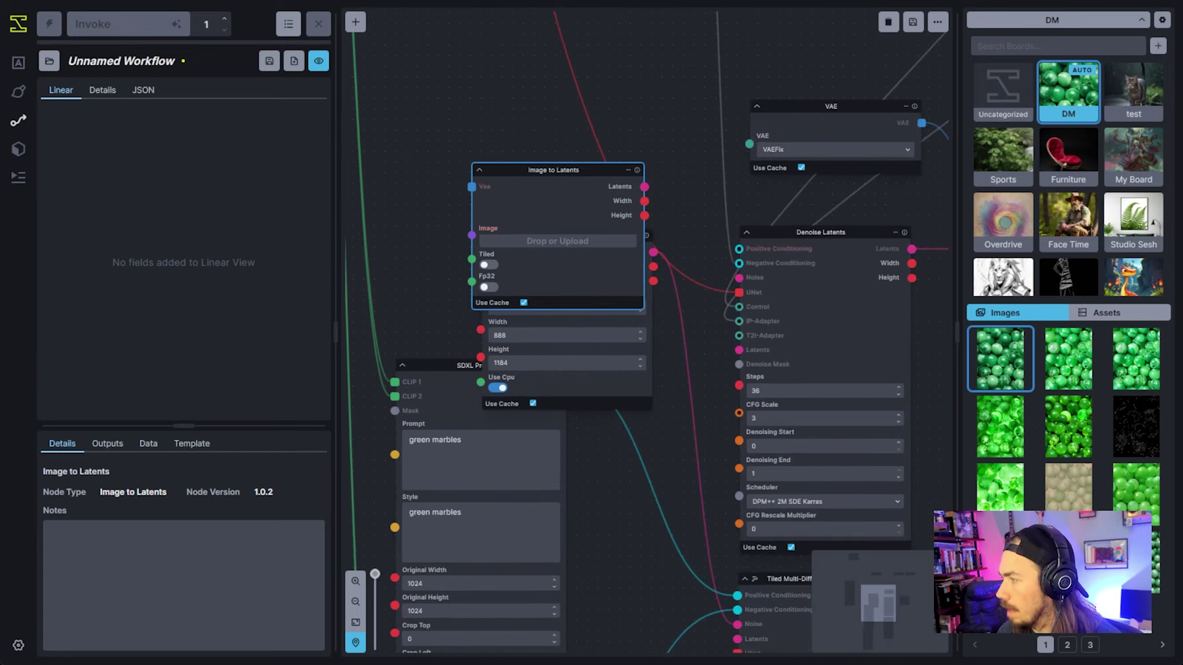
{"action": "left_click_drag", "start_coordinate": [1136, 486], "coordinate": [561, 243]}
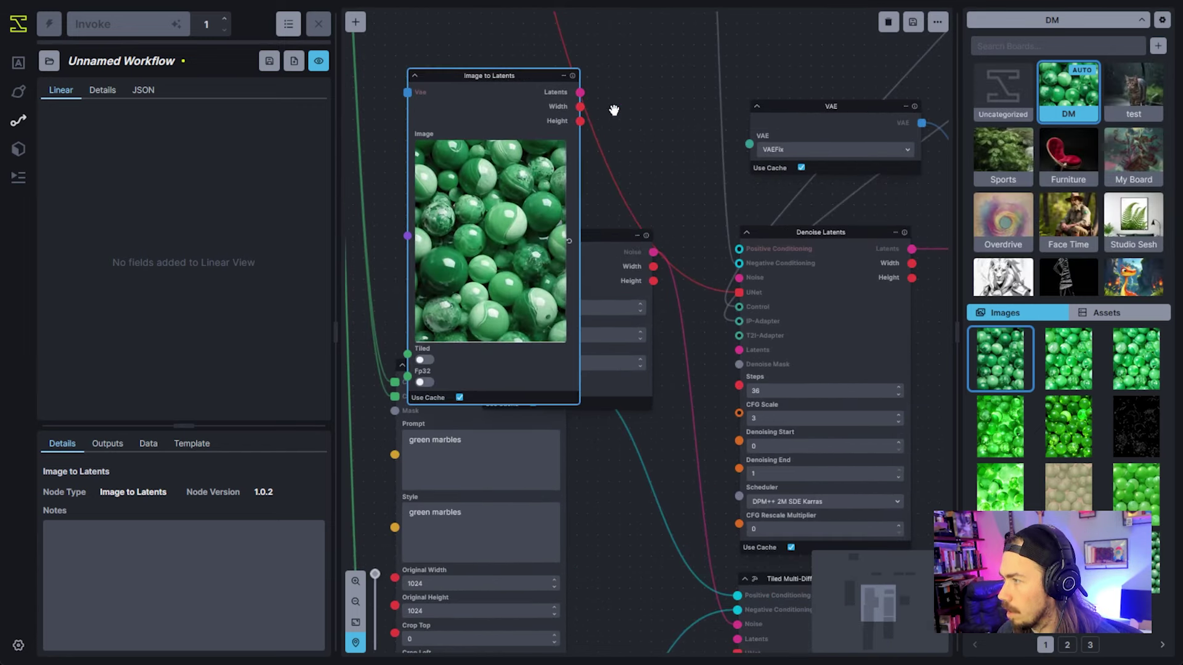
- Replace the ControlNet node's image with the first green marbles image from the DM board
{"action": "scroll", "coordinate": [760, 82], "scroll_direction": "down", "scroll_amount": 4}
{"action": "left_click_drag", "start_coordinate": [760, 82], "coordinate": [814, 186]}
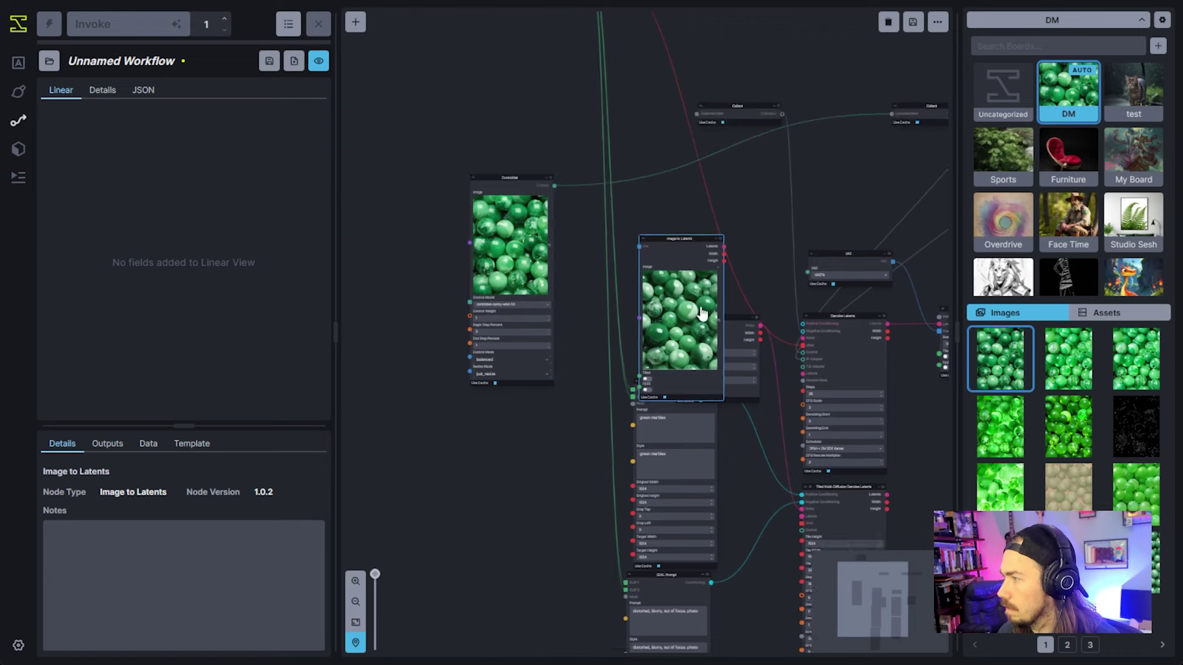
{"action": "scroll", "coordinate": [591, 327], "scroll_direction": "up", "scroll_amount": 4}
{"action": "scroll", "coordinate": [585, 339], "scroll_direction": "down", "scroll_amount": 2}
{"action": "left_click_drag", "start_coordinate": [1007, 376], "coordinate": [460, 210]}
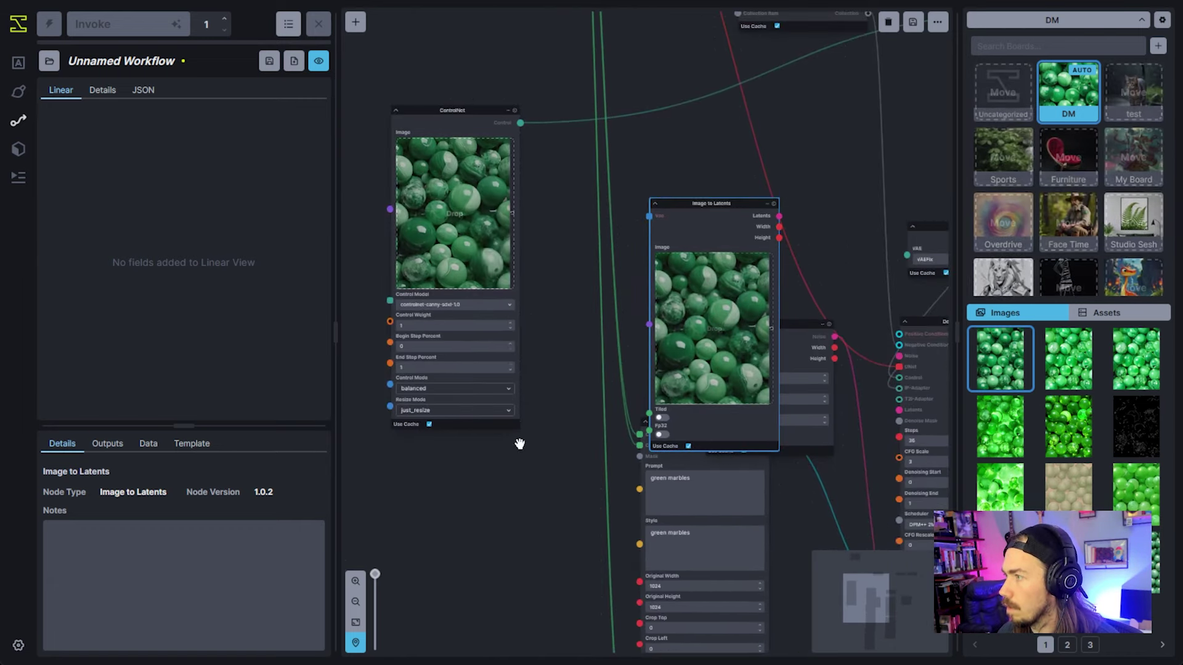
- Set the ControlNet node's Control Model to controlnet-tile-sdxl-1.0
{"action": "left_click", "coordinate": [464, 305]}
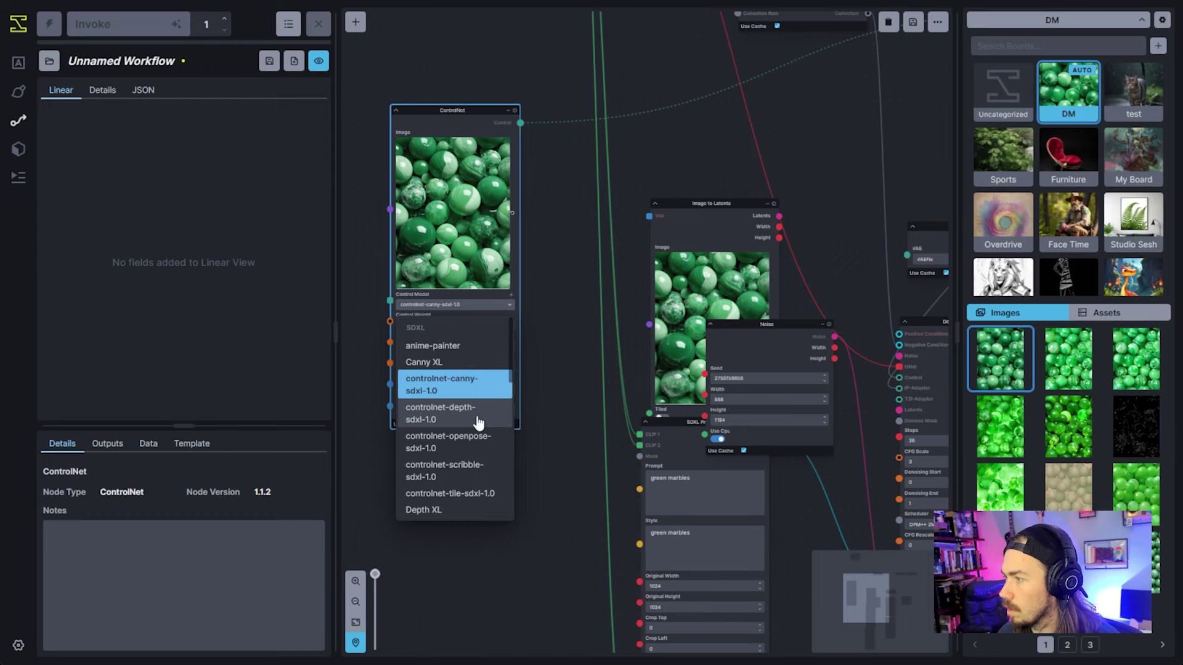
{"action": "left_click", "coordinate": [470, 493]}
{"action": "left_click", "coordinate": [562, 406]}
- Reduce the ControlNet node's Control Weight to a value below 1
{"action": "scroll", "coordinate": [528, 428], "scroll_direction": "down", "scroll_amount": 4}
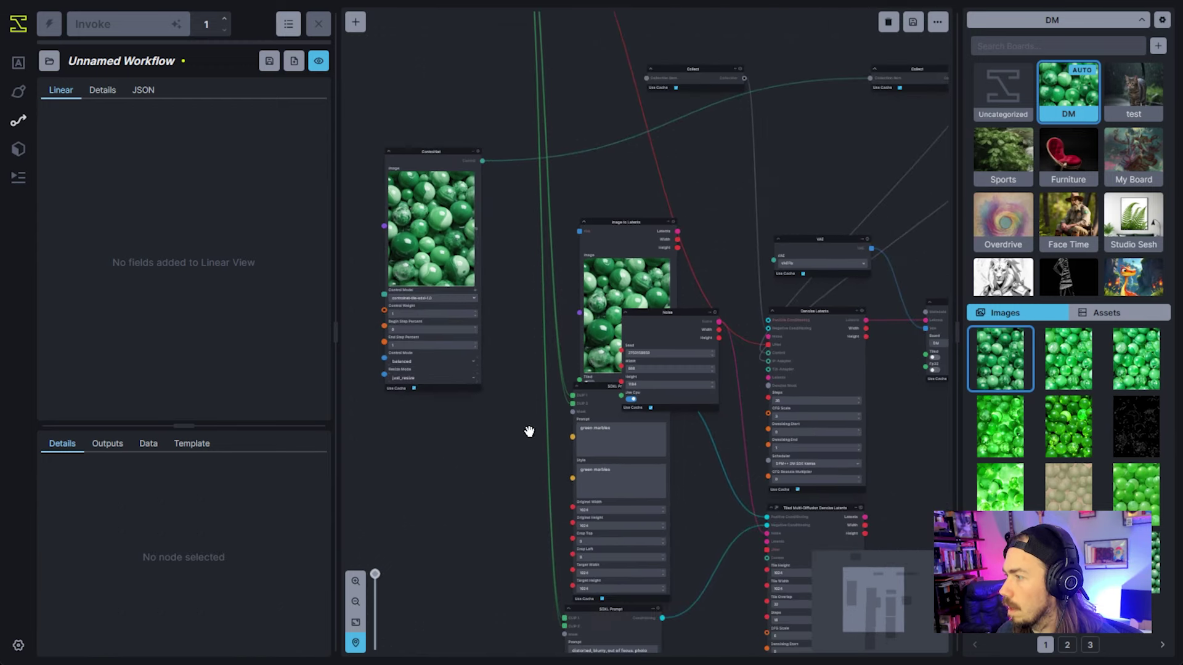
{"action": "scroll", "coordinate": [510, 411], "scroll_direction": "up", "scroll_amount": 3}
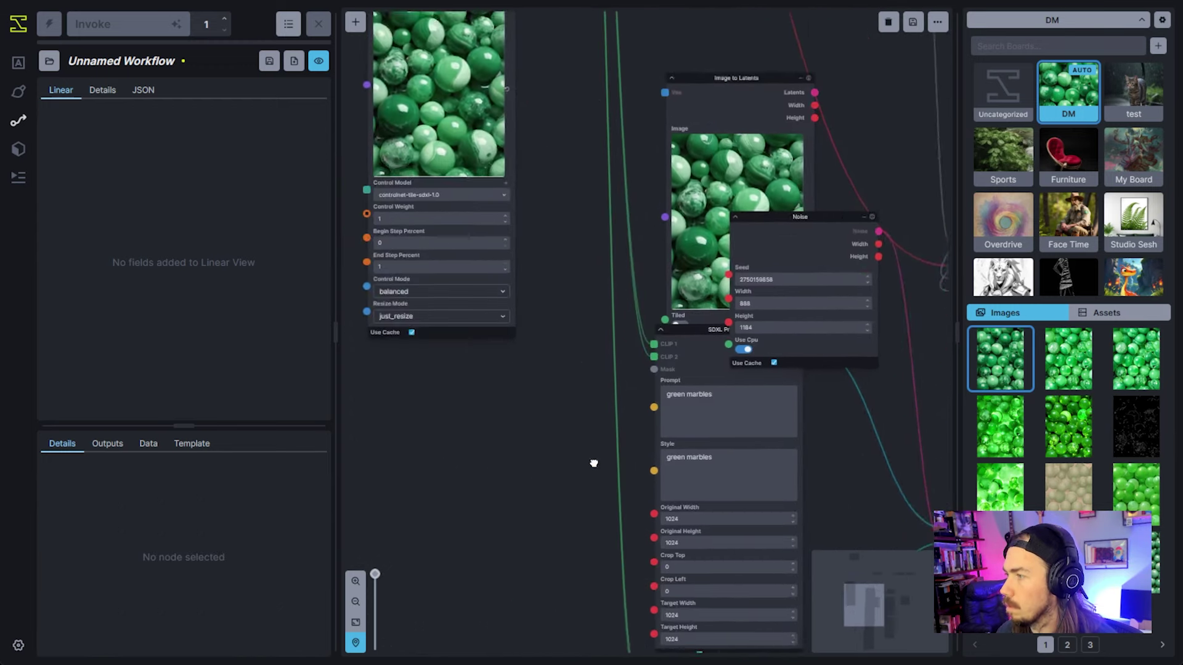
{"action": "left_click_drag", "start_coordinate": [593, 464], "coordinate": [686, 520]}
{"action": "left_click", "coordinate": [524, 265]}
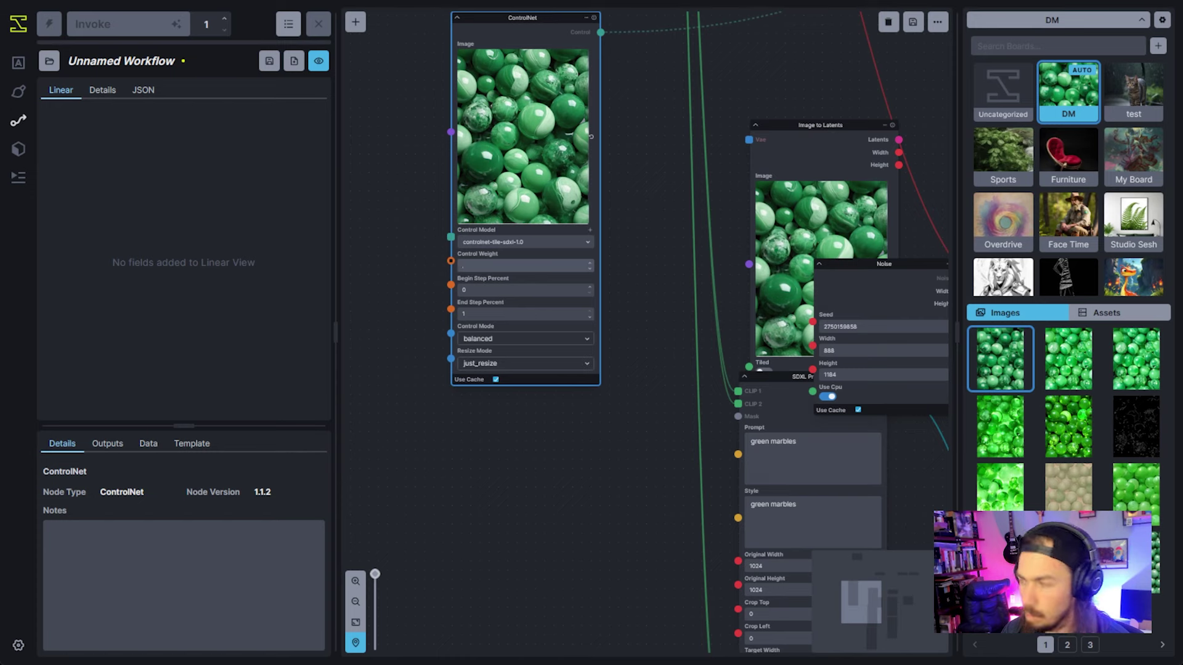
{"action": "left_click", "coordinate": [650, 442]}
- Move the Image to Latents node beside the denoise nodes and link its Latents output to the tiled denoise node's Latents input
{"action": "left_click_drag", "start_coordinate": [668, 480], "coordinate": [472, 437]}
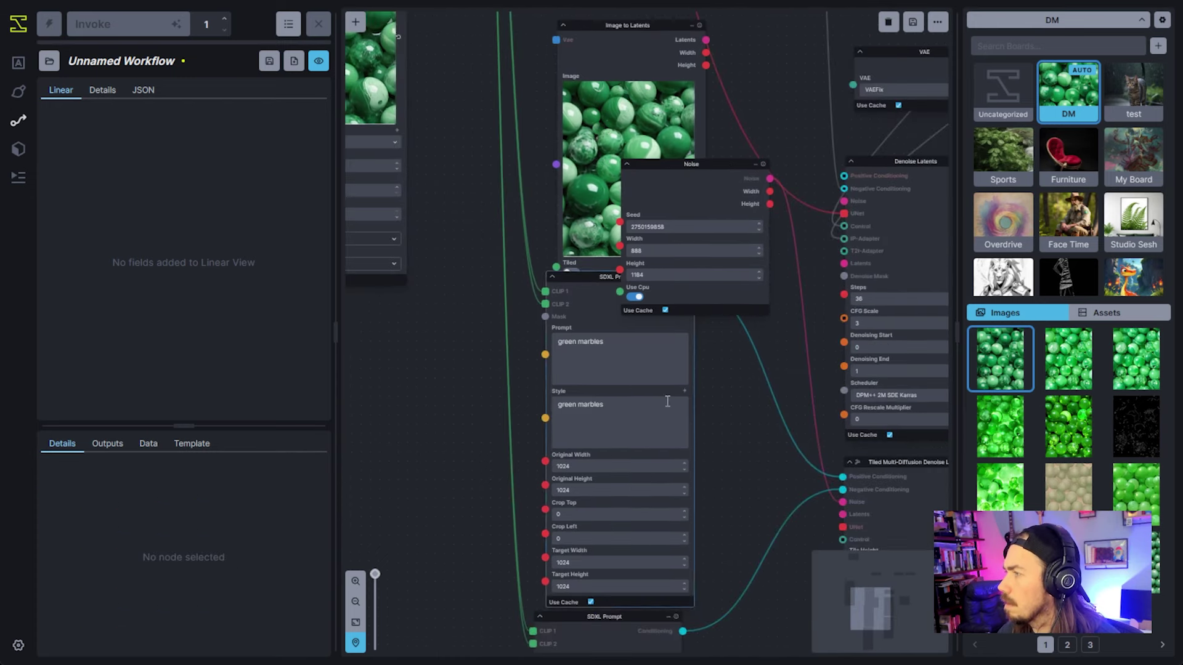
{"action": "scroll", "coordinate": [744, 417], "scroll_direction": "down", "scroll_amount": 2}
{"action": "left_click_drag", "start_coordinate": [598, 114], "coordinate": [760, 291]}
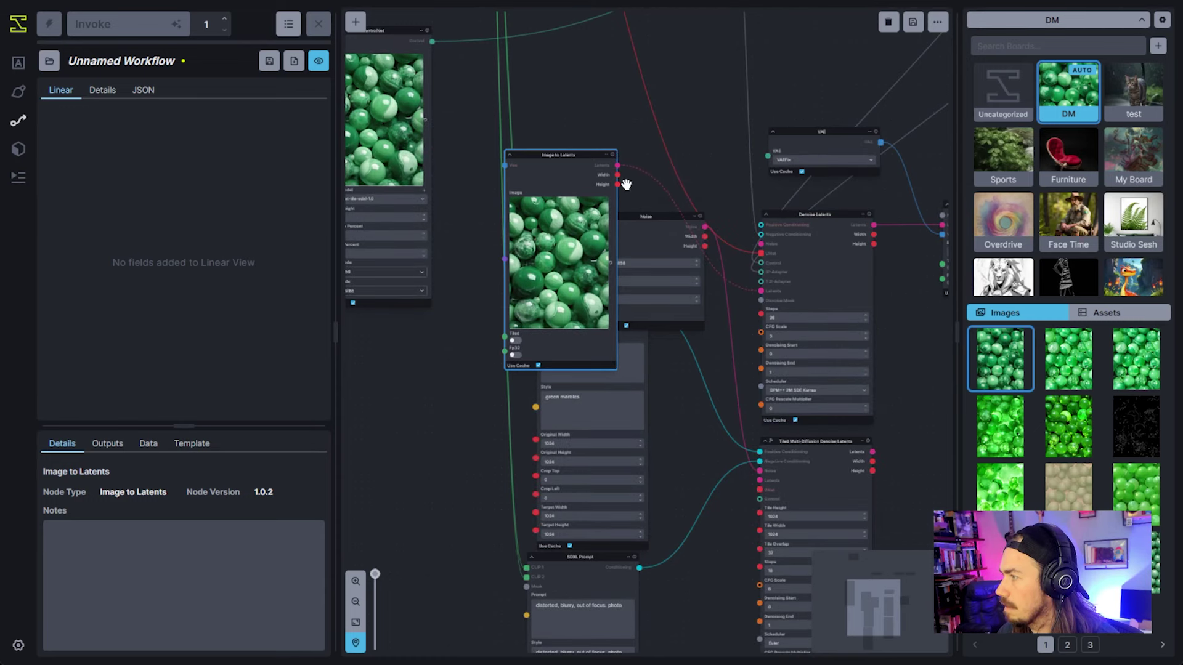
{"action": "left_click_drag", "start_coordinate": [582, 173], "coordinate": [693, 298]}
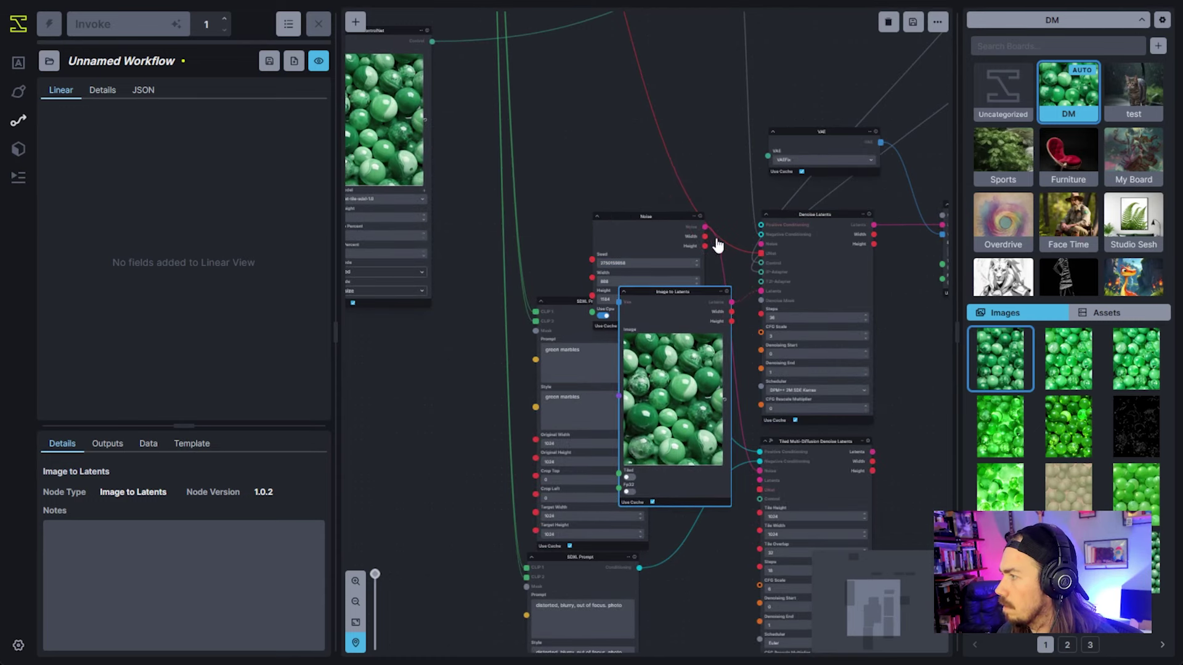
{"action": "scroll", "coordinate": [717, 245], "scroll_direction": "up", "scroll_amount": 3}
{"action": "left_click", "coordinate": [753, 331]}
{"action": "left_click_drag", "start_coordinate": [747, 335], "coordinate": [745, 456]}
- Move the UNet and Control links from the Denoise Latents node to the matching inputs on the tiled denoise node
{"action": "left_click", "coordinate": [737, 156]}
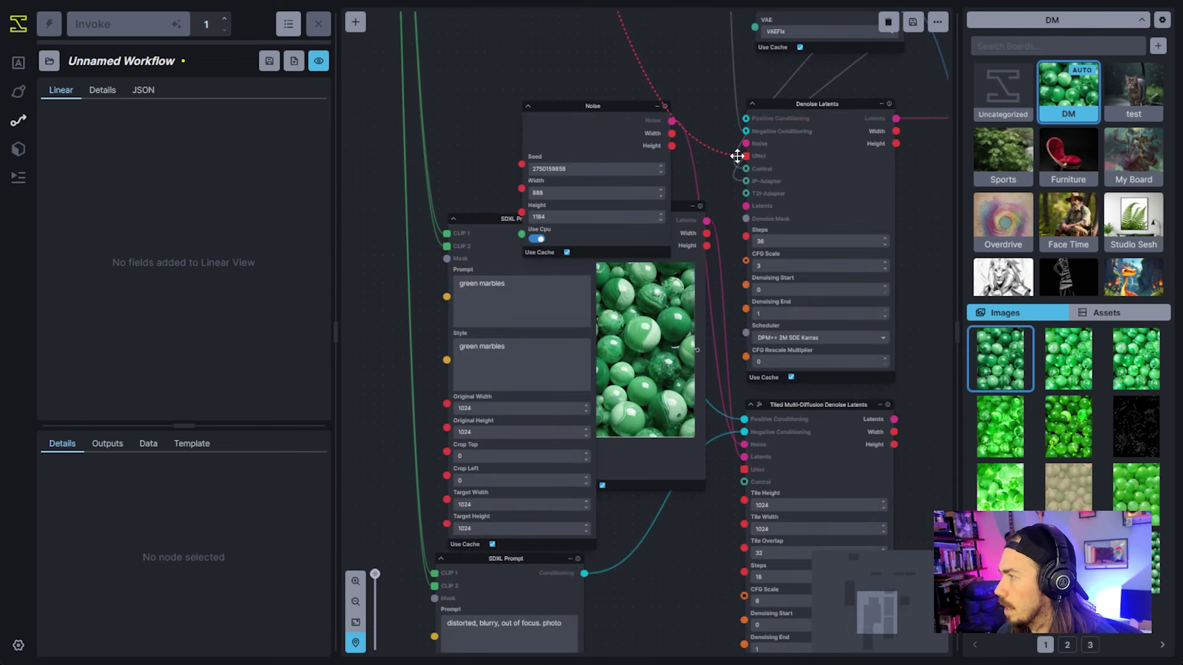
{"action": "left_click_drag", "start_coordinate": [736, 155], "coordinate": [786, 415]}
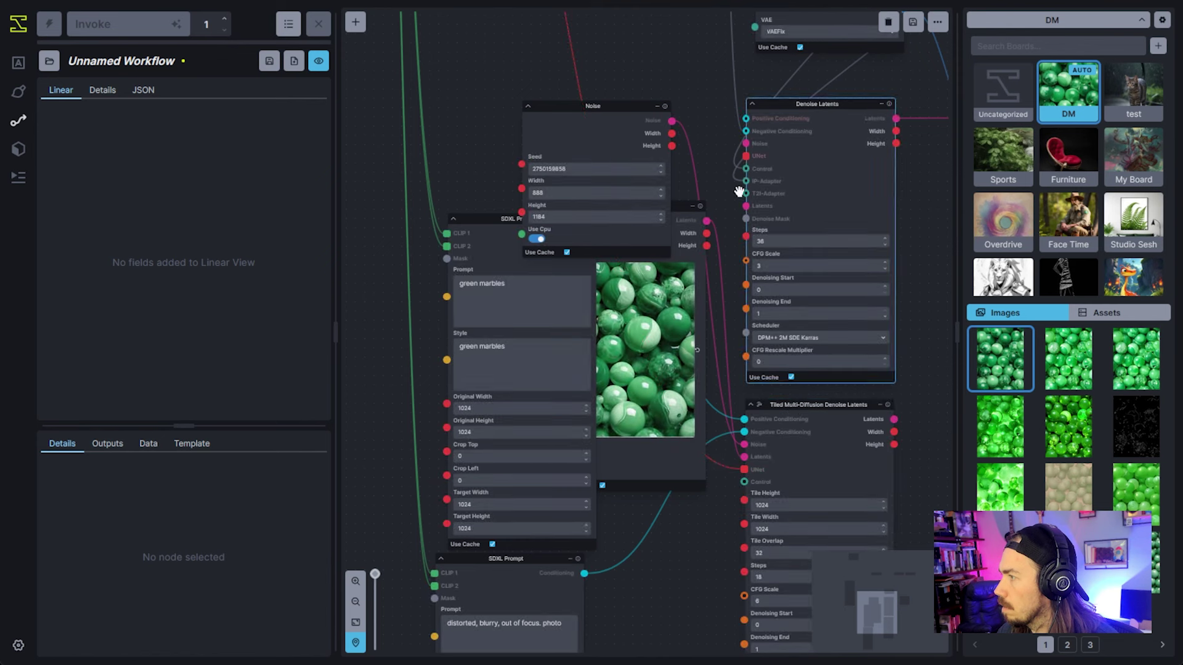
{"action": "left_click", "coordinate": [734, 162]}
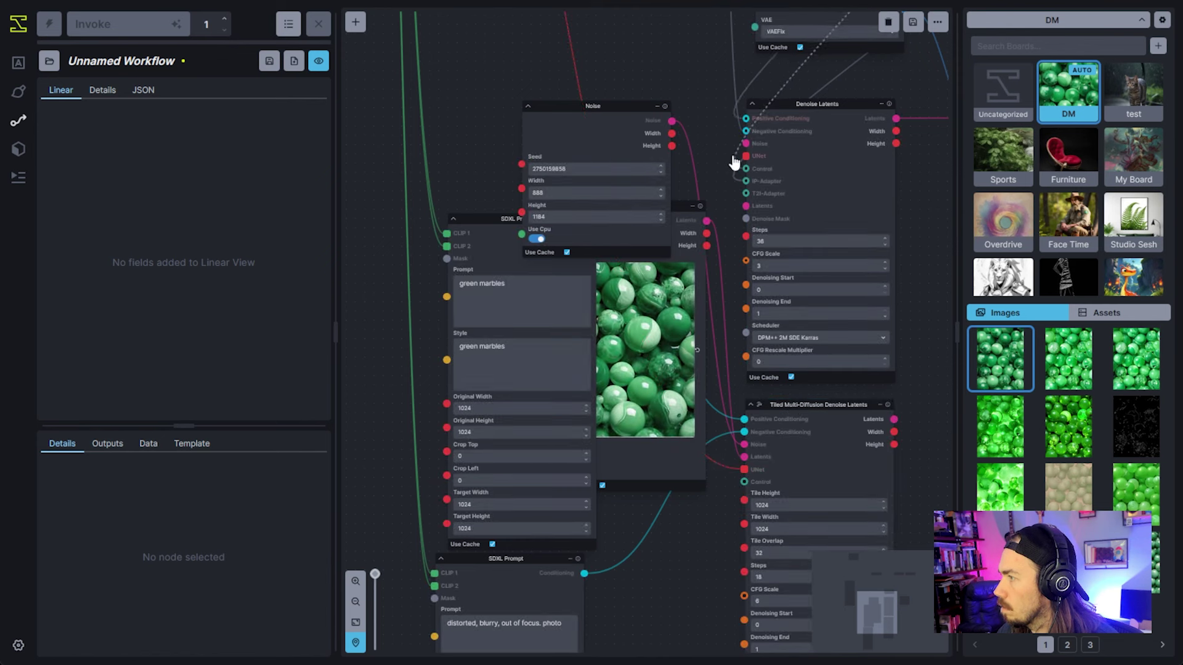
{"action": "left_click_drag", "start_coordinate": [741, 167], "coordinate": [778, 507]}
- Delete the original Denoise Latents node and put the tiled denoise node in its place, linking its Latents output to Latents to Image
{"action": "left_click", "coordinate": [857, 219]}
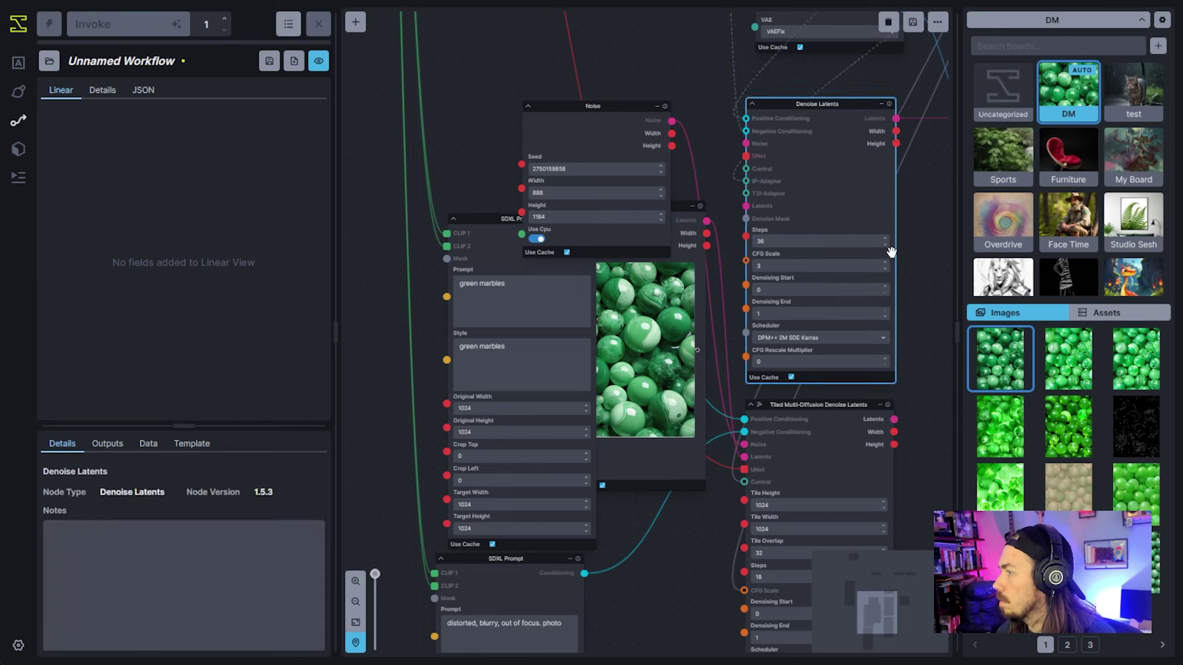
{"action": "key", "text": "Delete"}
{"action": "left_click_drag", "start_coordinate": [905, 311], "coordinate": [731, 243]}
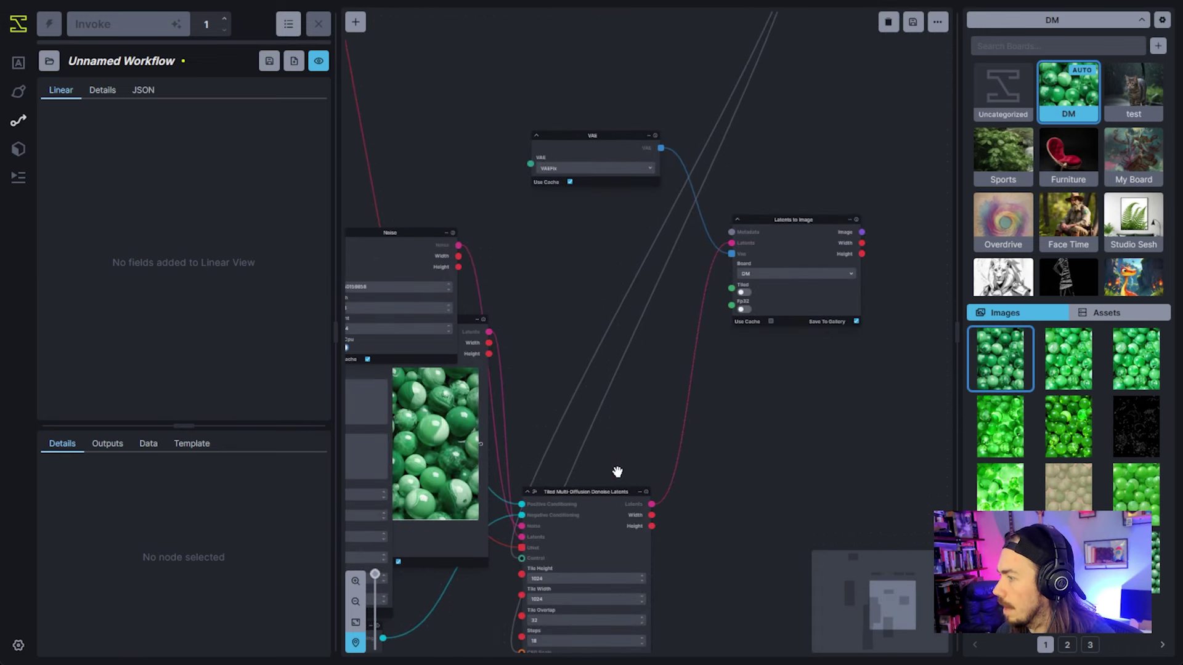
{"action": "left_click_drag", "start_coordinate": [617, 492], "coordinate": [615, 214]}
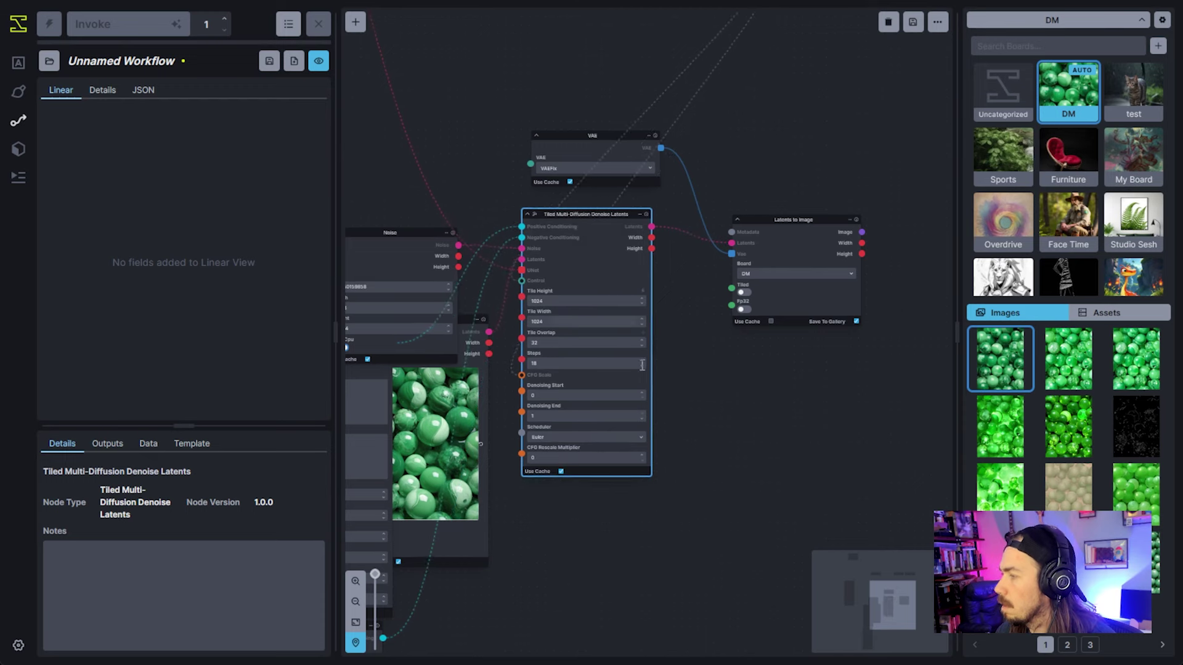
- Set the Tile Overlap on the Tiled Multi-Diffusion Denoise Latents node to 64
{"action": "scroll", "coordinate": [668, 417], "scroll_direction": "up", "scroll_amount": 2}
{"action": "left_click_drag", "start_coordinate": [707, 393], "coordinate": [778, 412]}
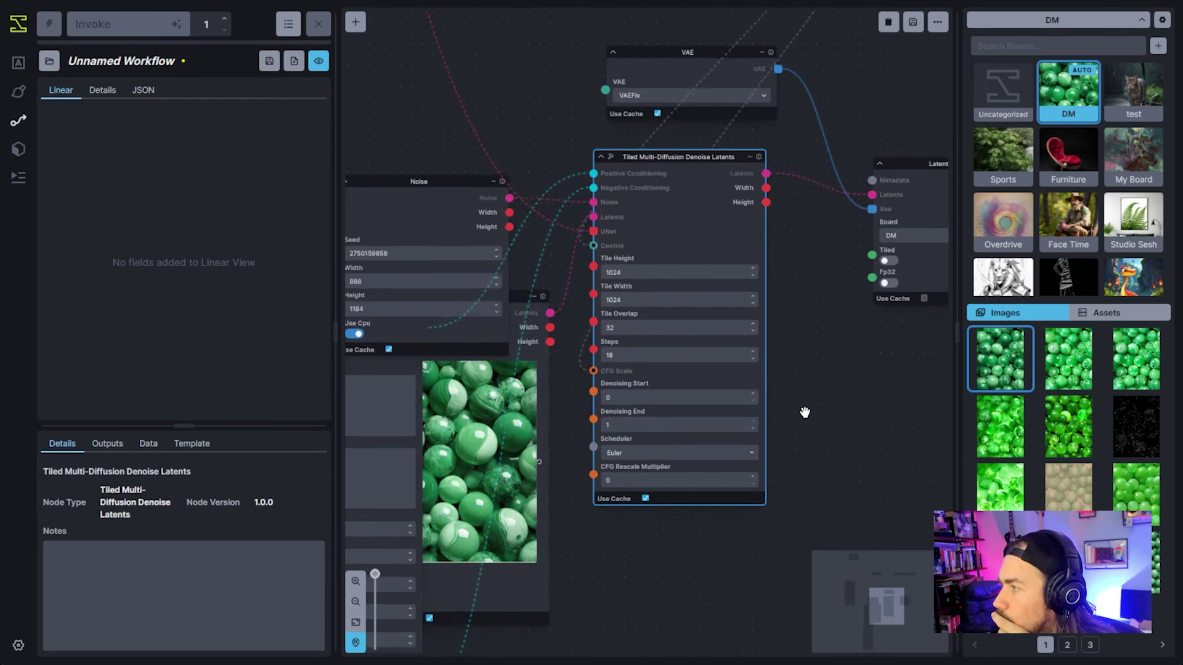
{"action": "double_click", "coordinate": [631, 273]}
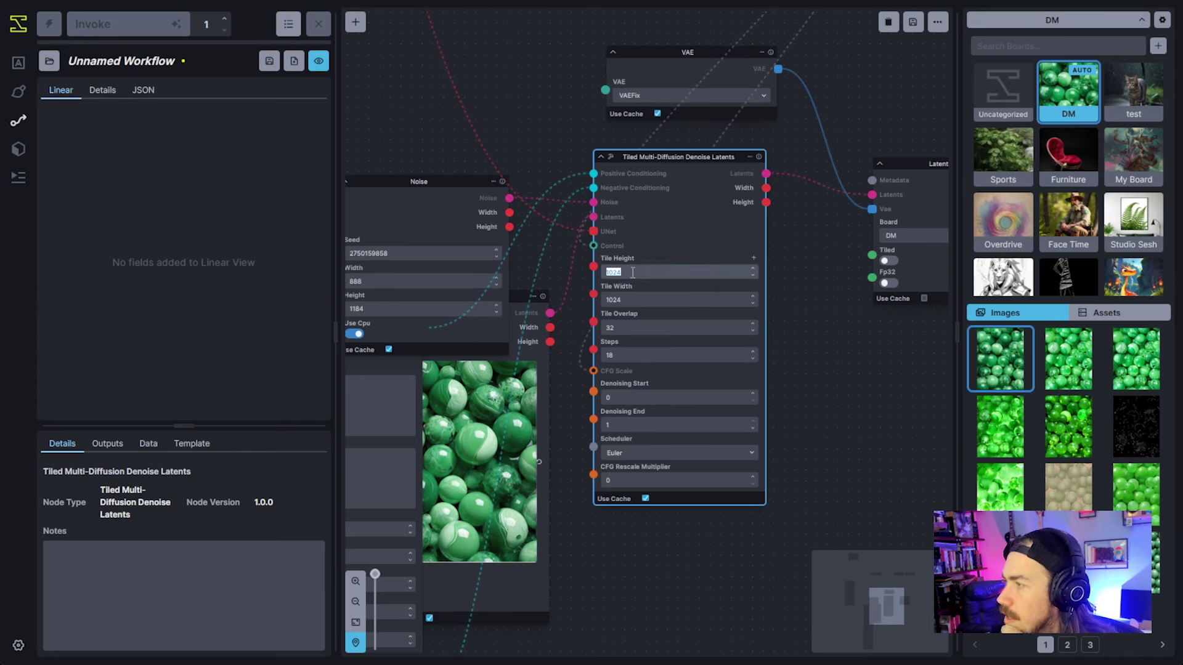
{"action": "double_click", "coordinate": [645, 328]}
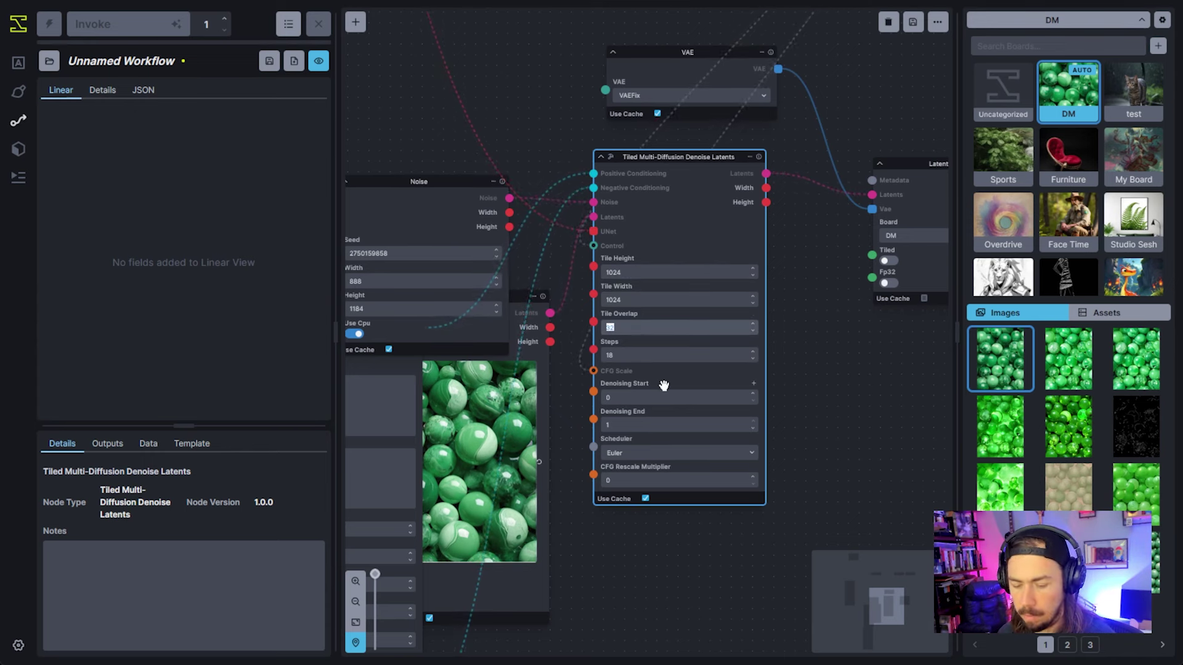
{"action": "left_click", "coordinate": [791, 380]}
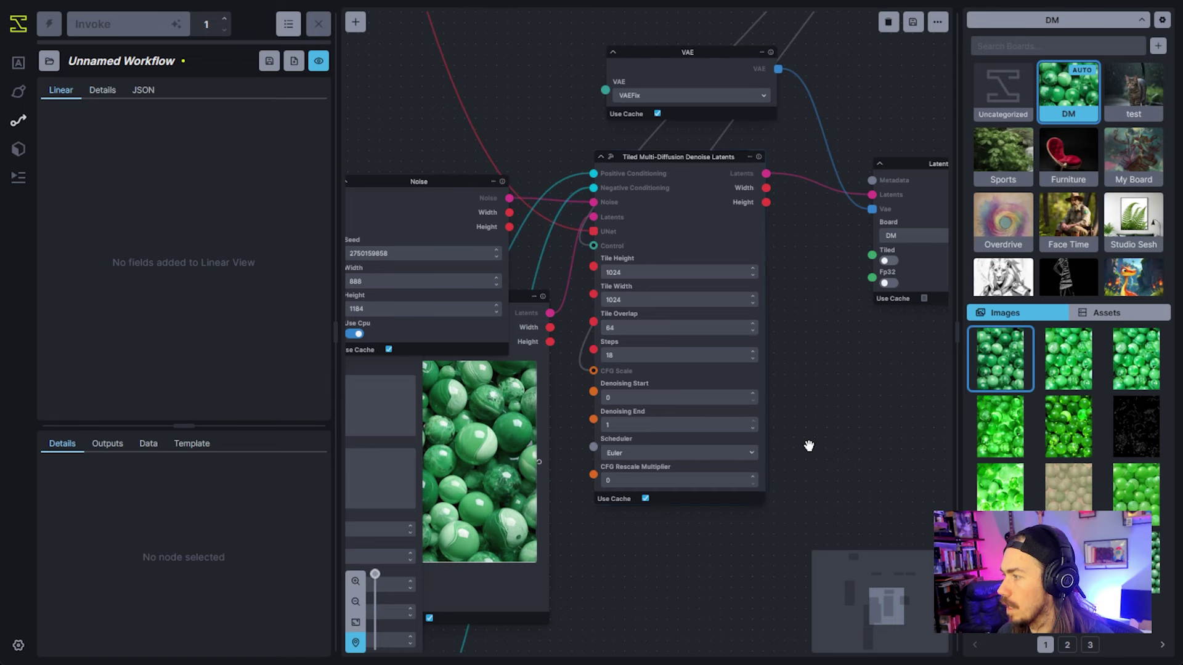
- Set the tiled denoise node's Steps to 30 and its Denoising Start to 0.7
{"action": "double_click", "coordinate": [601, 354]}
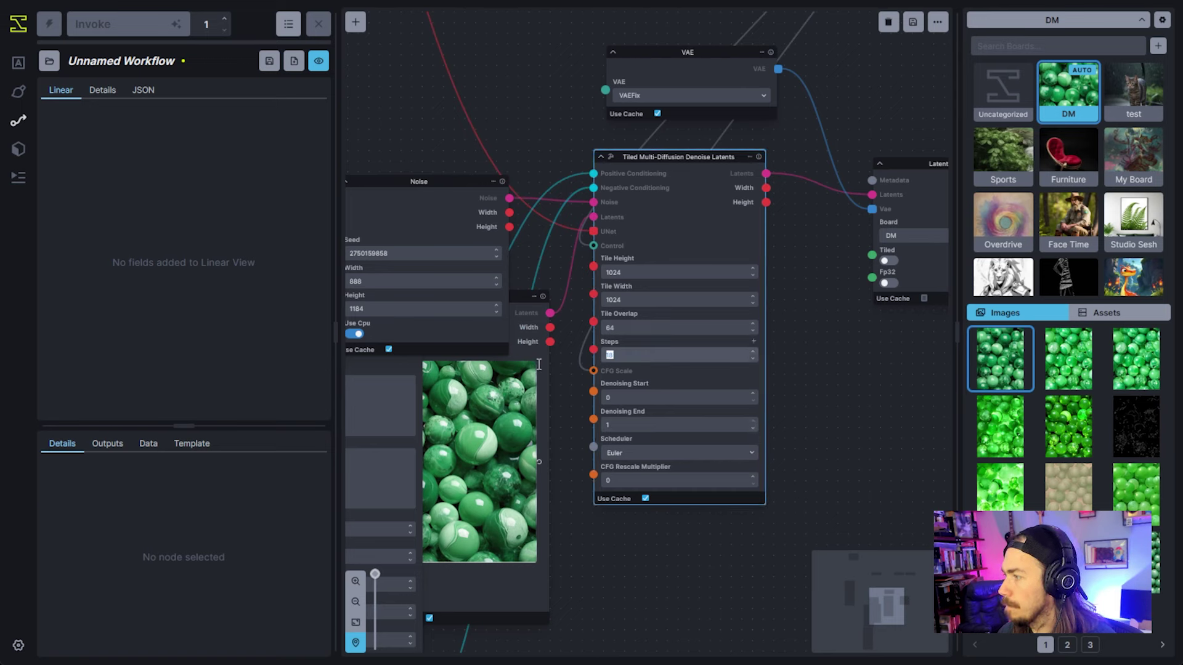
{"action": "type", "text": "3"}
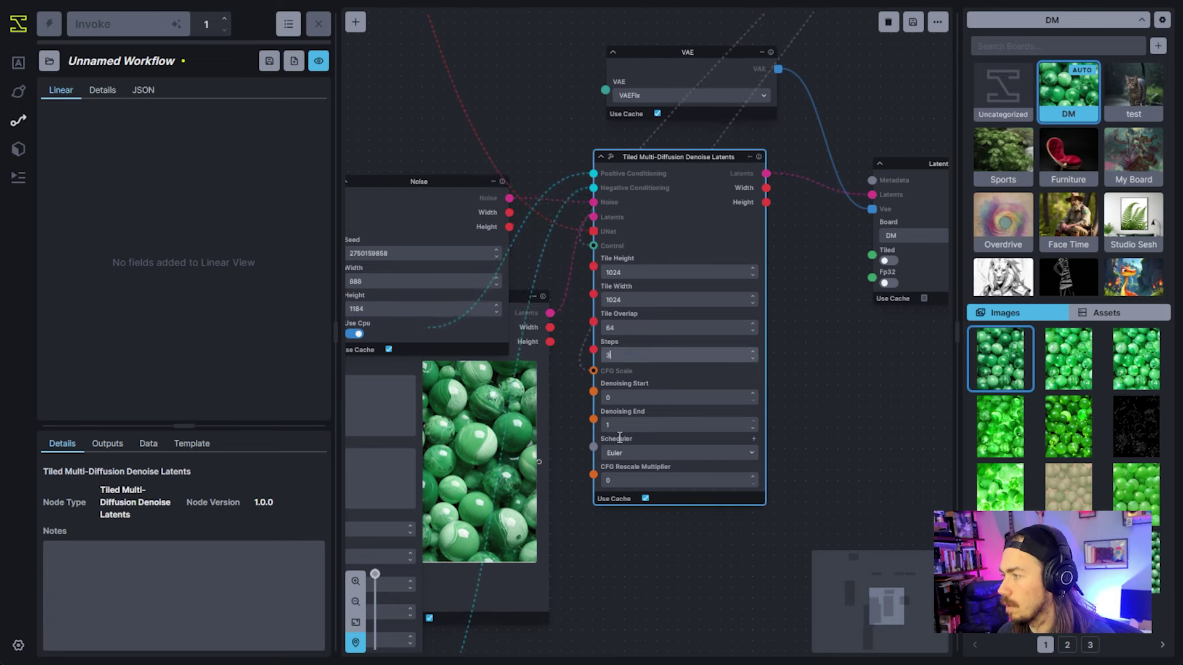
{"action": "type", "text": "0"}
{"action": "key", "text": "Tab"}
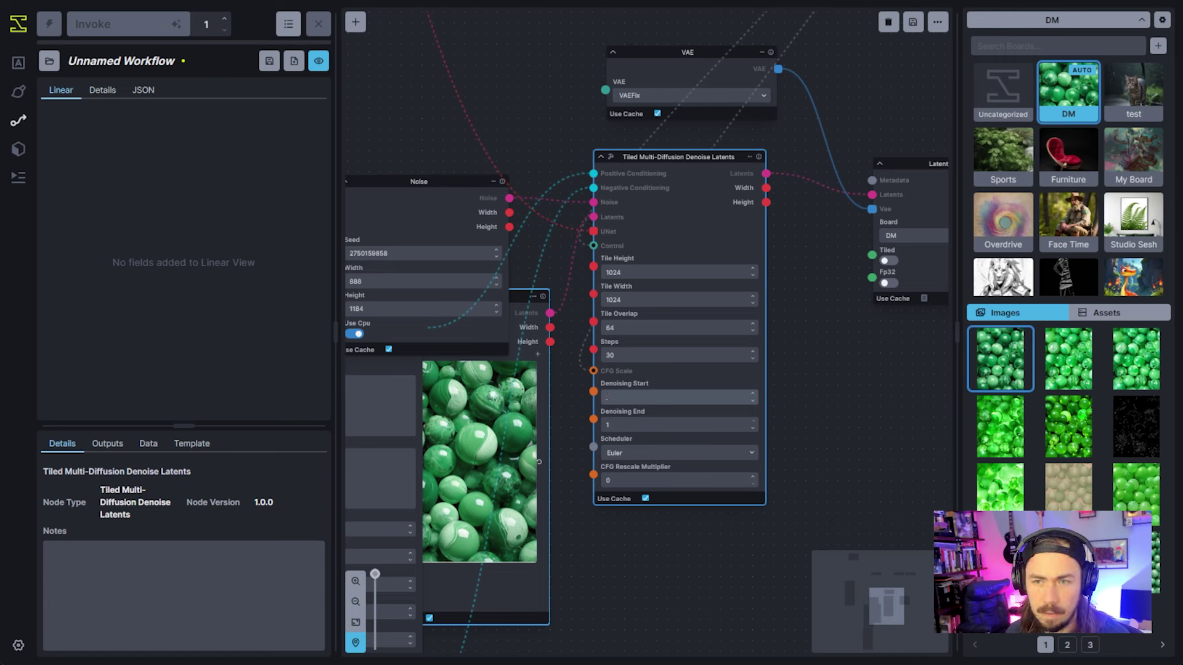
{"action": "key", "text": "BackSpace"}
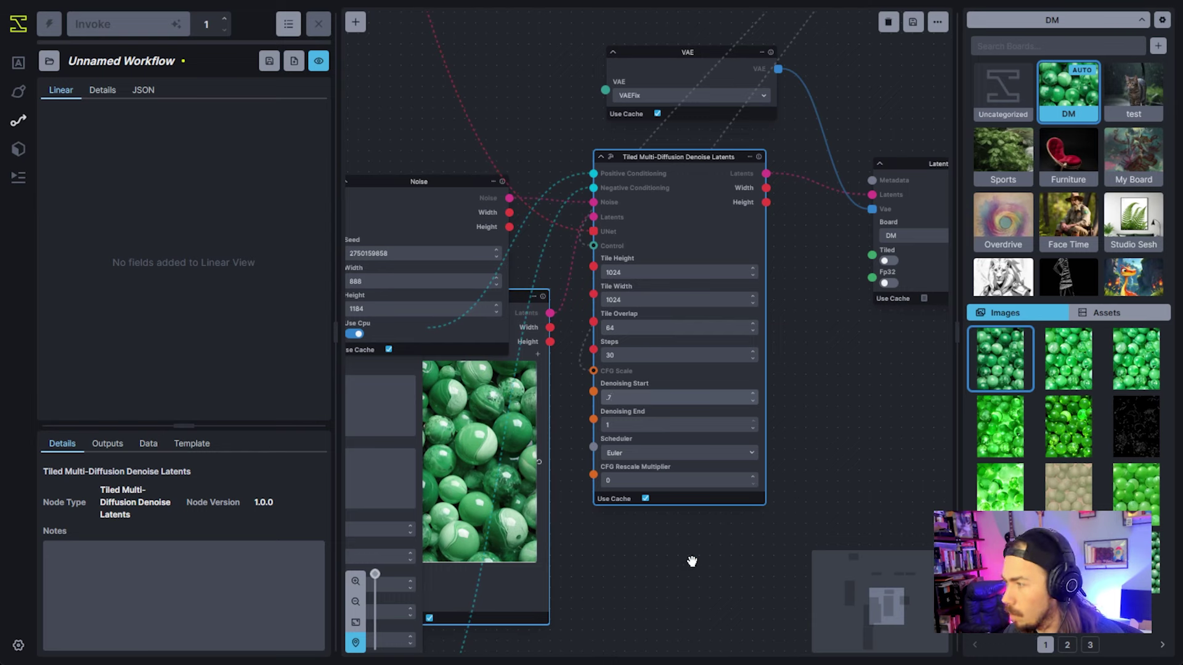
- Set the Scheduler on the Tiled Multi-Diffusion Denoise Latents node to UniPC
{"action": "left_click", "coordinate": [683, 454]}
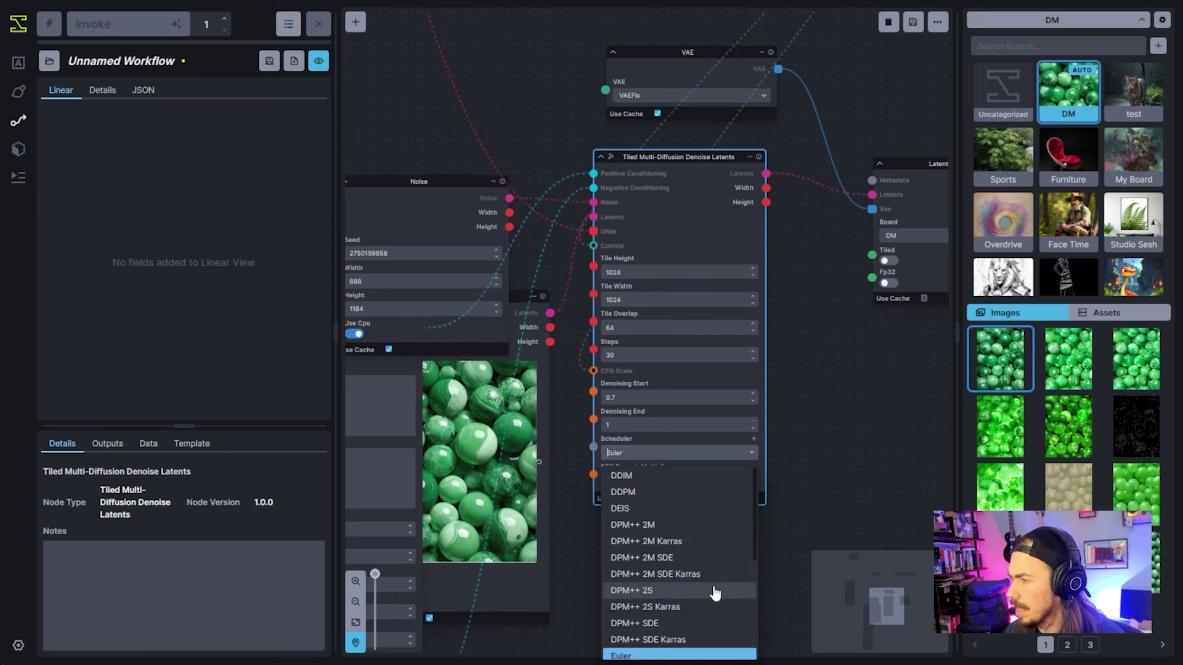
{"action": "scroll", "coordinate": [770, 564], "scroll_direction": "down", "scroll_amount": 3}
{"action": "left_click", "coordinate": [641, 354]}
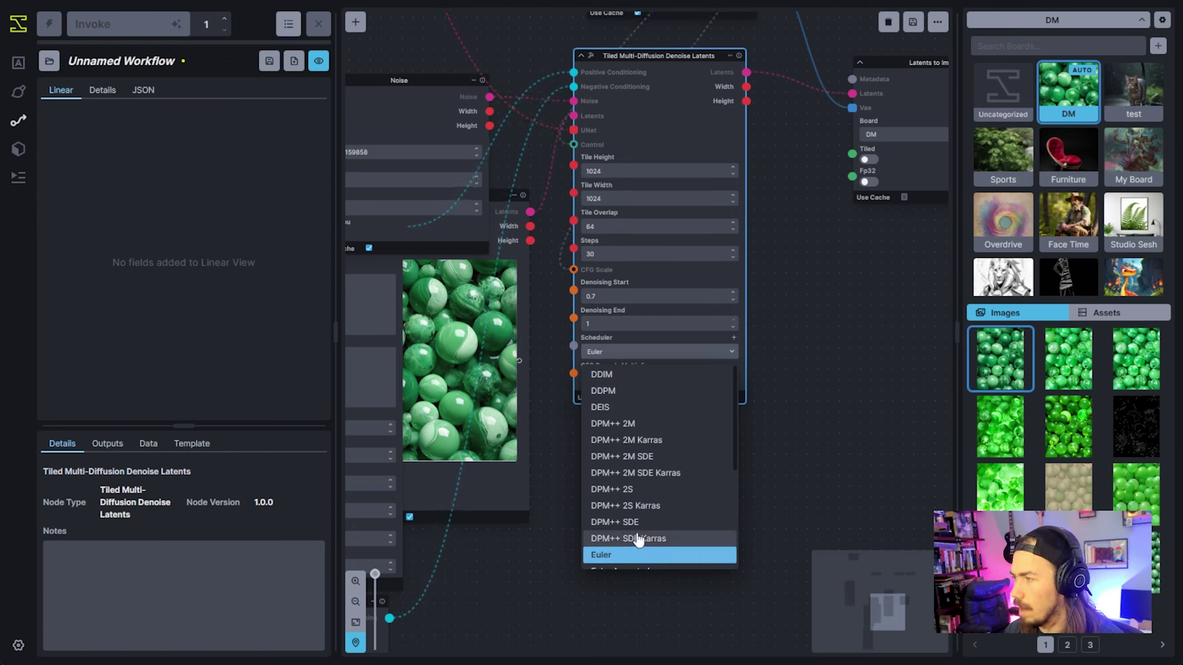
{"action": "scroll", "coordinate": [639, 542], "scroll_direction": "down", "scroll_amount": 5}
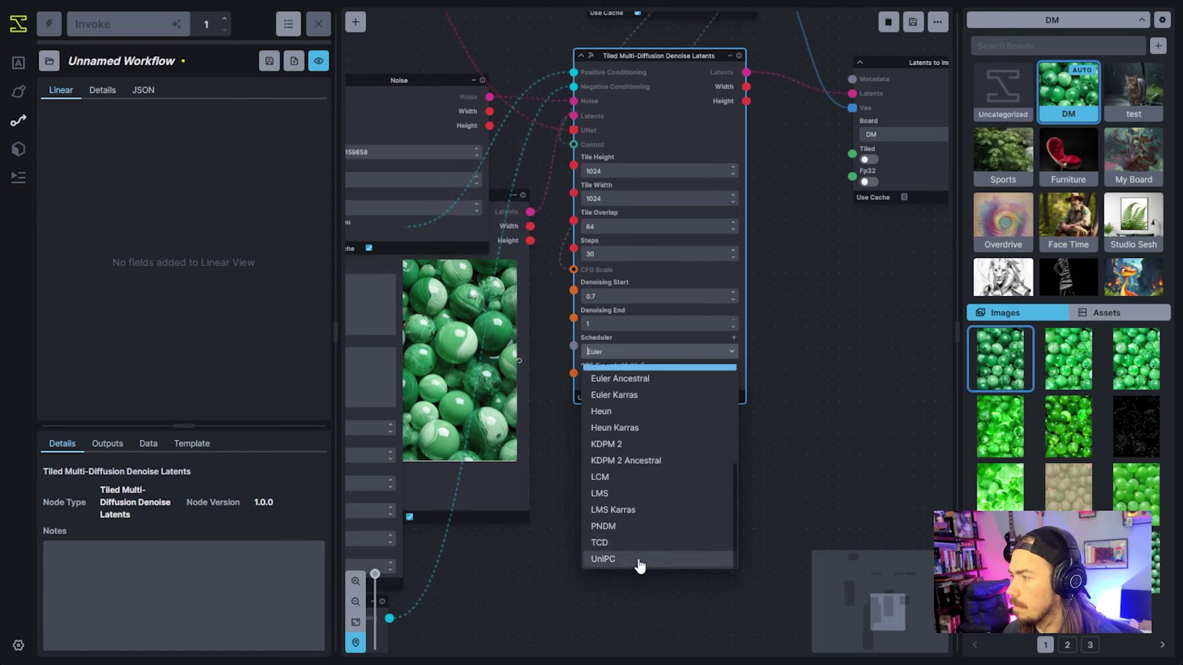
{"action": "left_click", "coordinate": [640, 560]}
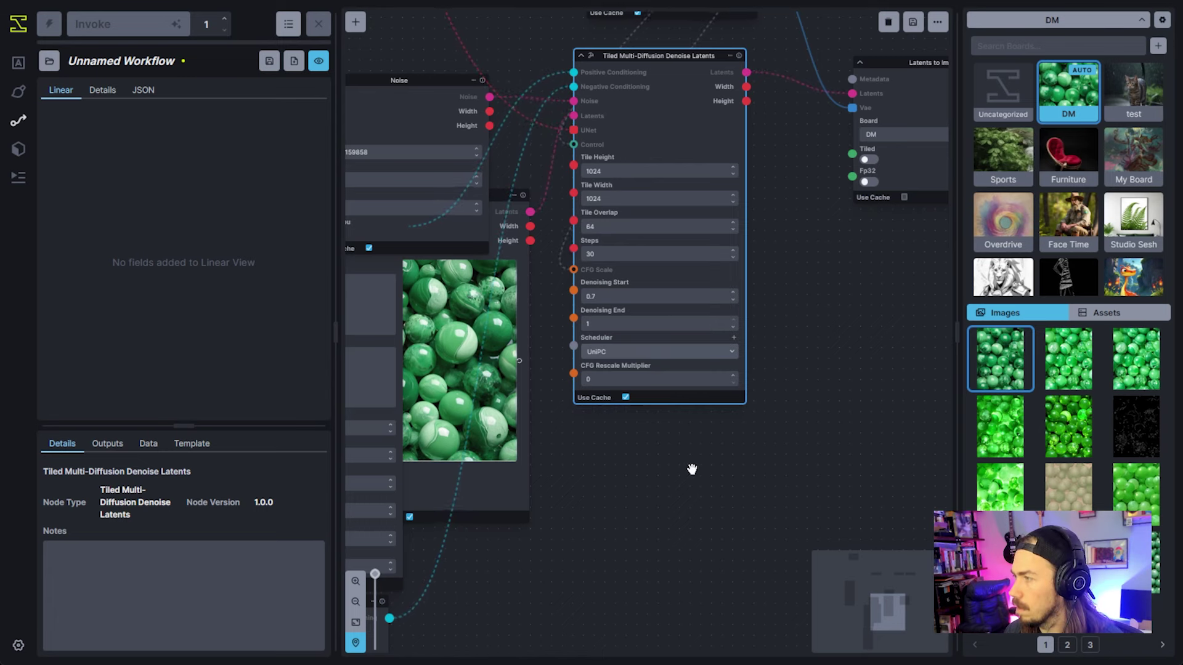
- Move the Noise node up beside the VAE node so it no longer overlaps the positive prompt and Image to Latents nodes
{"action": "left_click_drag", "start_coordinate": [692, 469], "coordinate": [728, 502]}
{"action": "scroll", "coordinate": [726, 505], "scroll_direction": "down", "scroll_amount": 3}
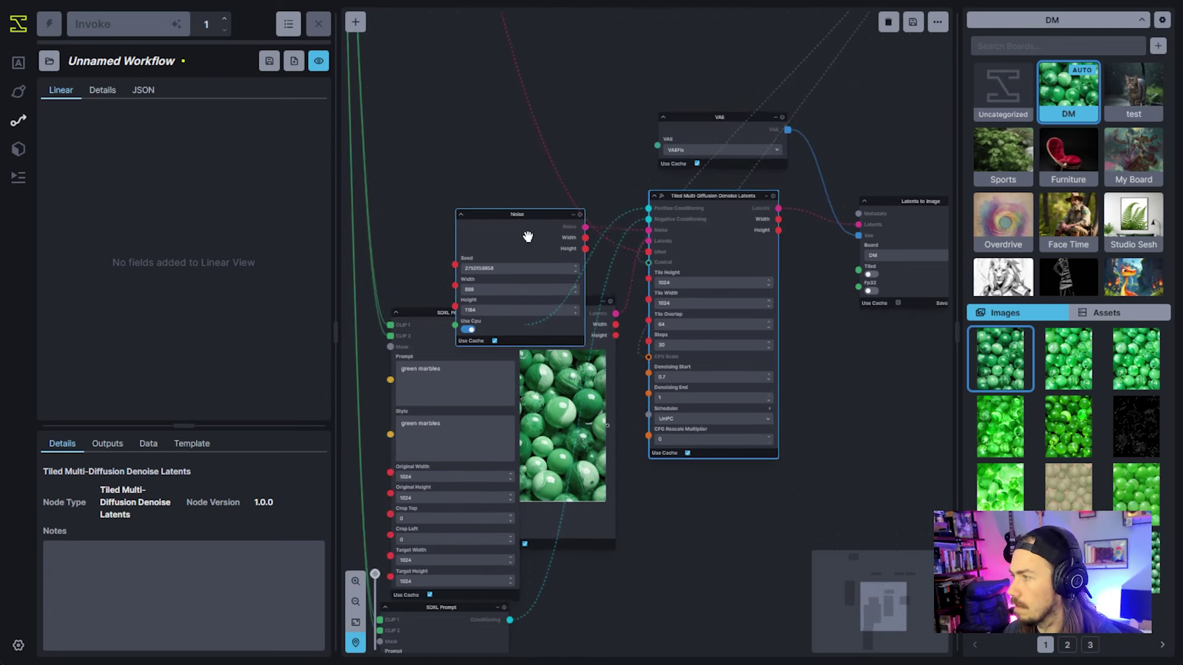
{"action": "left_click_drag", "start_coordinate": [528, 237], "coordinate": [560, 147]}
{"action": "scroll", "coordinate": [440, 171], "scroll_direction": "up", "scroll_amount": 3}
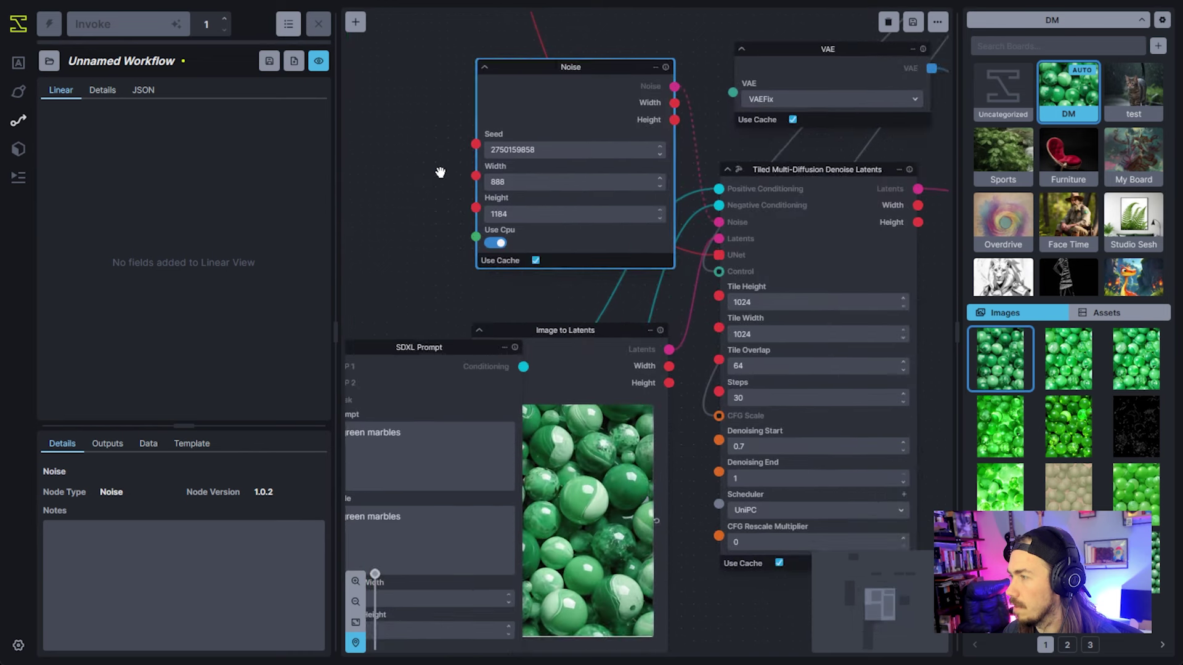
{"action": "left_click_drag", "start_coordinate": [440, 172], "coordinate": [455, 187]}
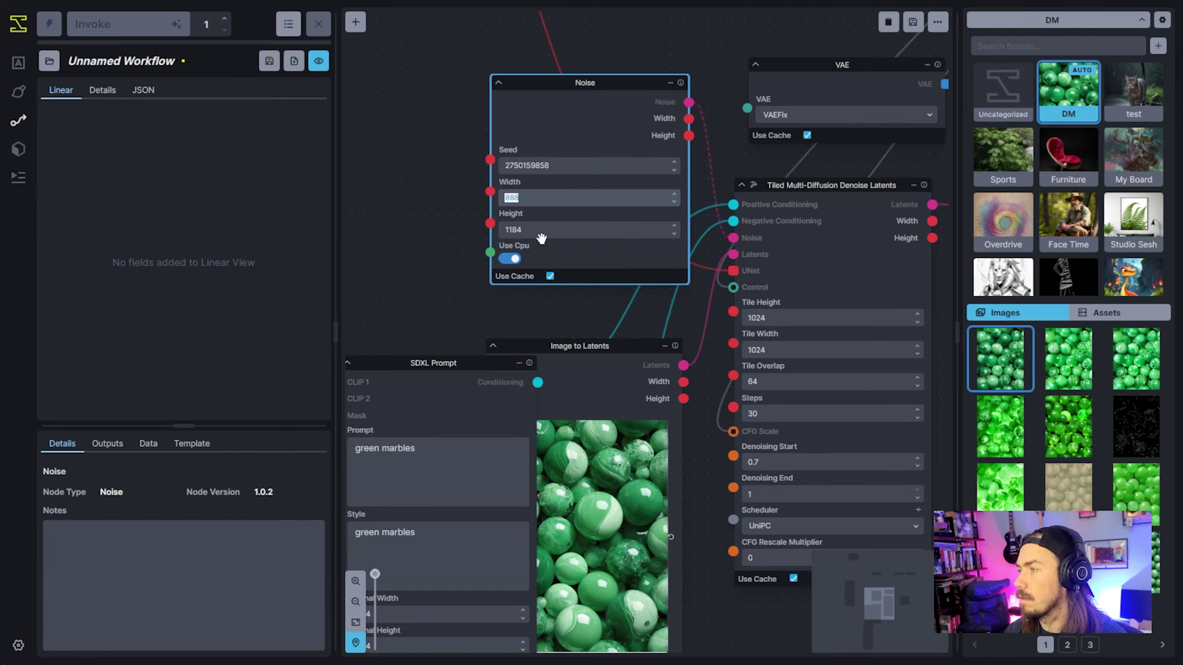
- Move the positive SDXL Prompt and Image to Latents nodes aside and remove the Latents link to the tiled denoise node
{"action": "left_click_drag", "start_coordinate": [415, 182], "coordinate": [586, 185]}
{"action": "scroll", "coordinate": [586, 185], "scroll_direction": "down", "scroll_amount": 2}
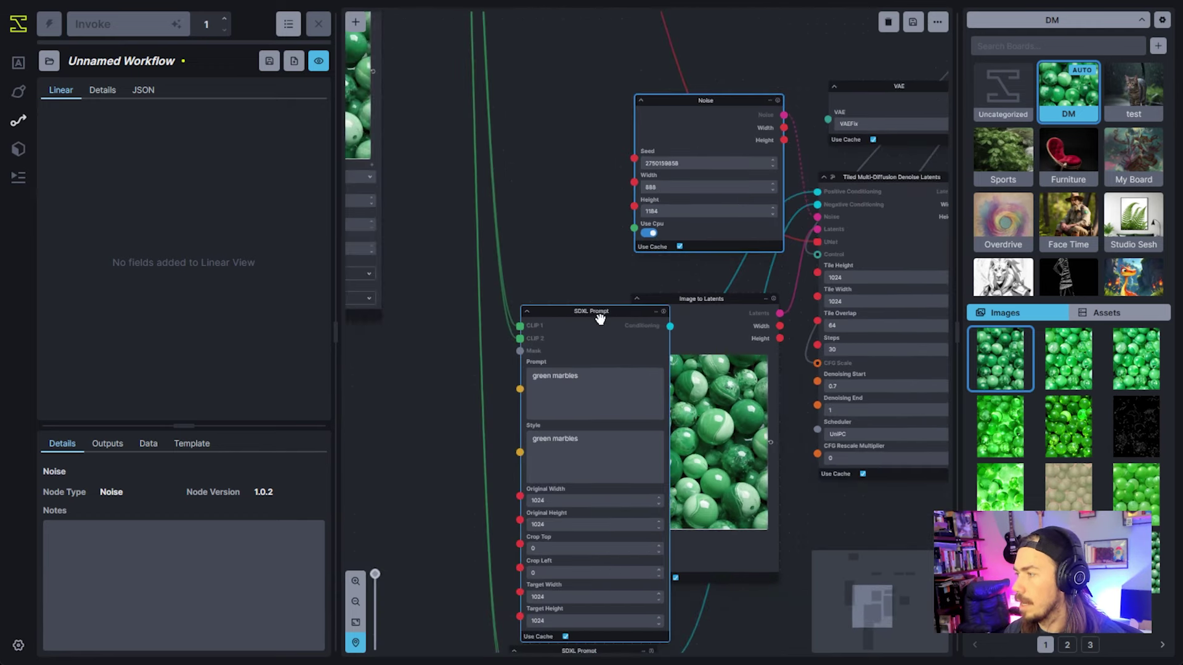
{"action": "left_click_drag", "start_coordinate": [601, 314], "coordinate": [498, 159]}
{"action": "left_click_drag", "start_coordinate": [758, 387], "coordinate": [658, 433]}
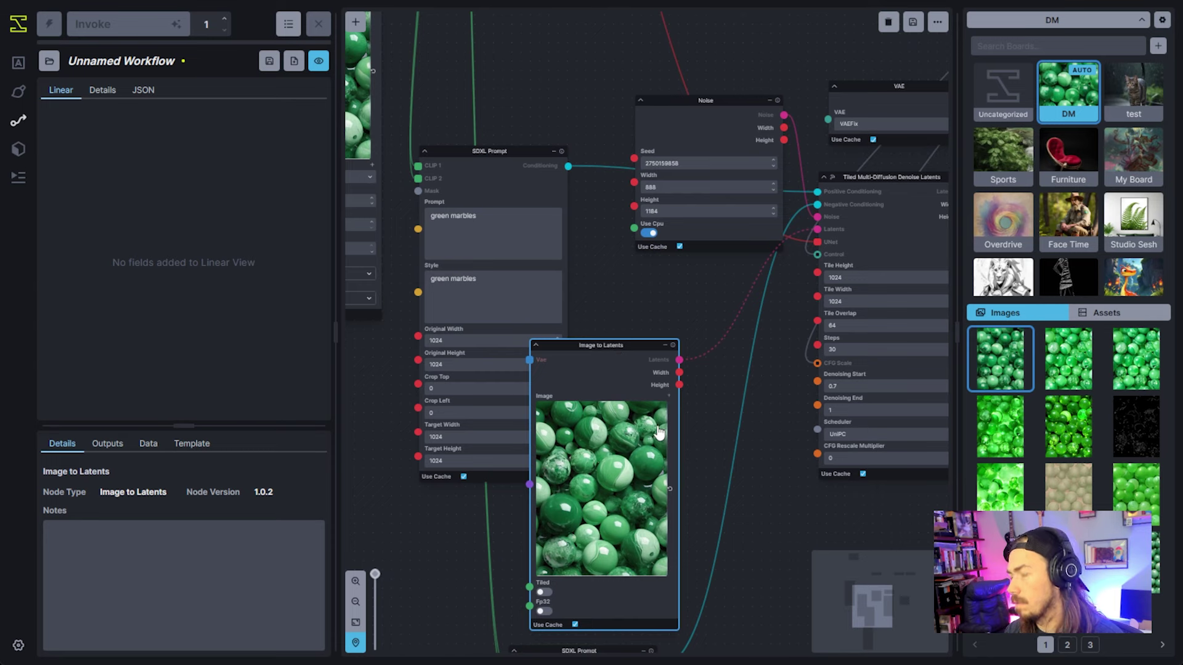
{"action": "left_click", "coordinate": [696, 388]}
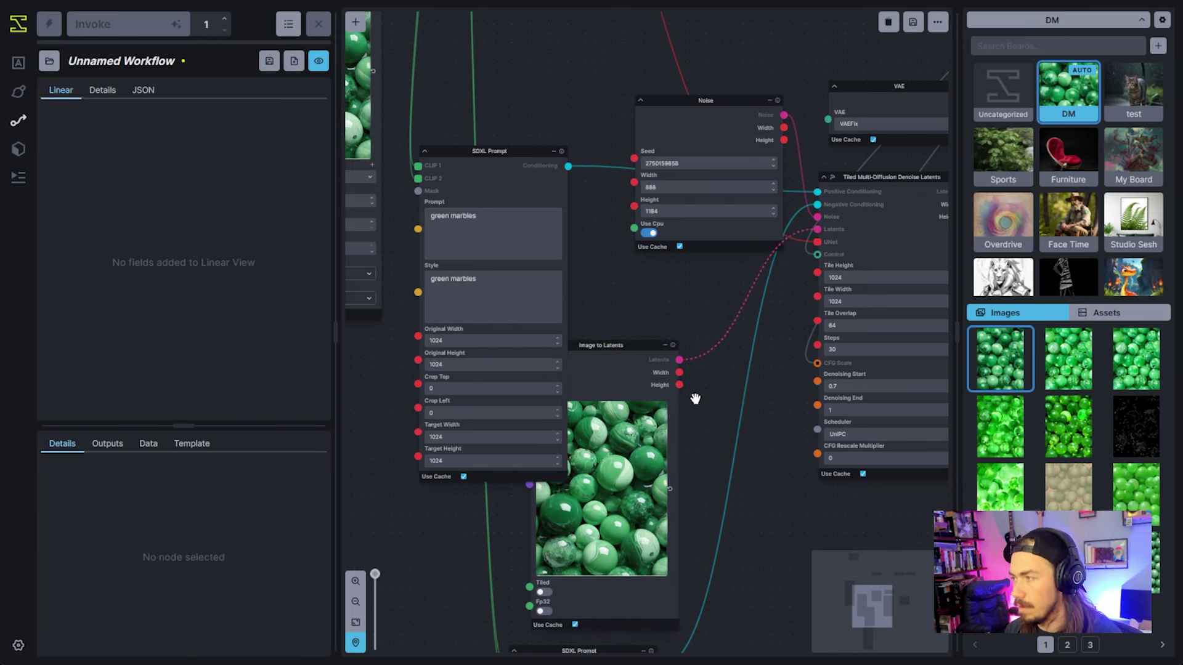
{"action": "left_click_drag", "start_coordinate": [631, 346], "coordinate": [465, 448]}
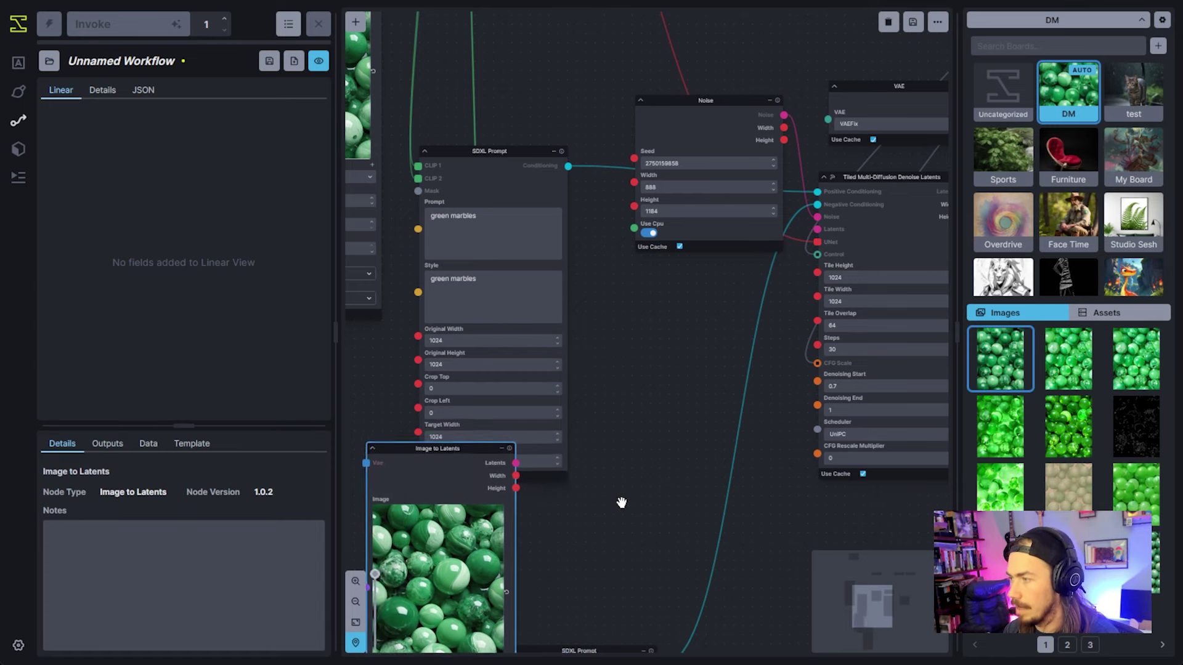
{"action": "left_click_drag", "start_coordinate": [535, 474], "coordinate": [698, 522]}
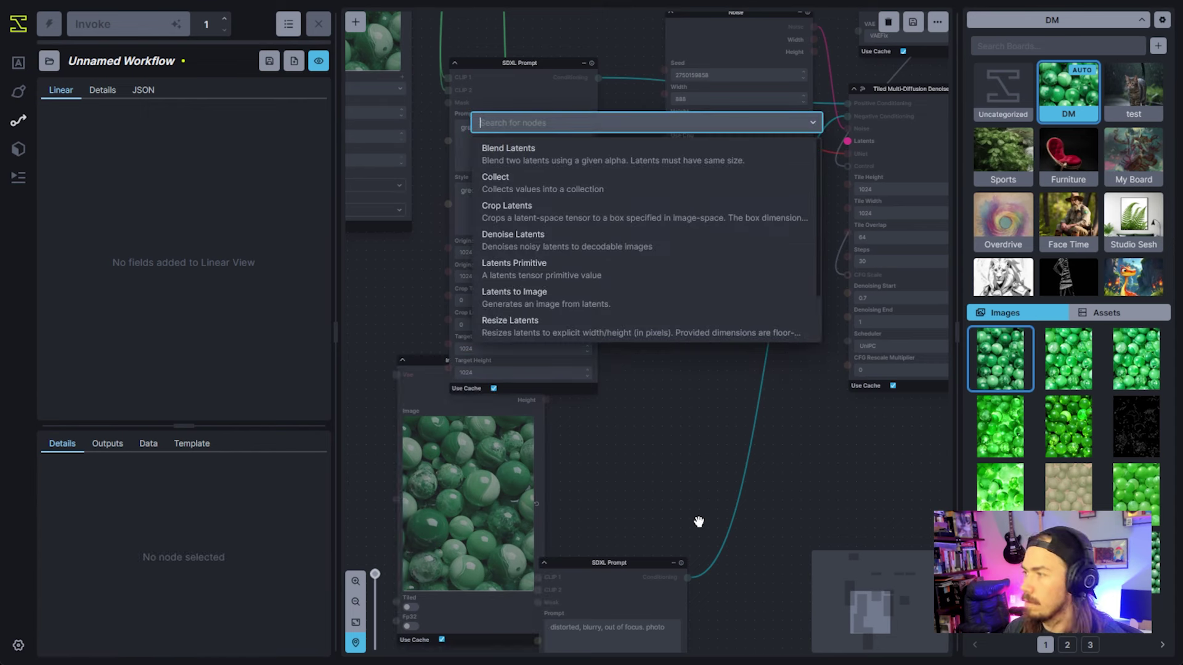
{"action": "type", "text": "esr"}
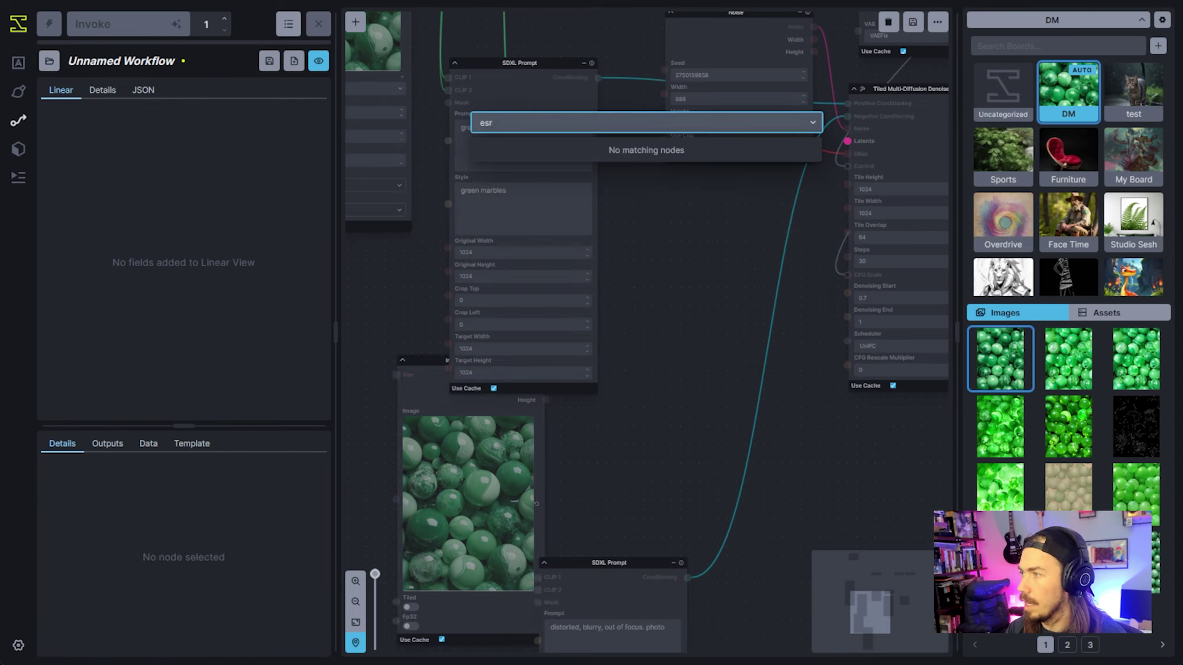
{"action": "key", "text": "BackSpace"}
{"action": "key", "text": "BackSpace"}
{"action": "key", "text": "BackSpace"}
{"action": "type", "text": "upsca"}
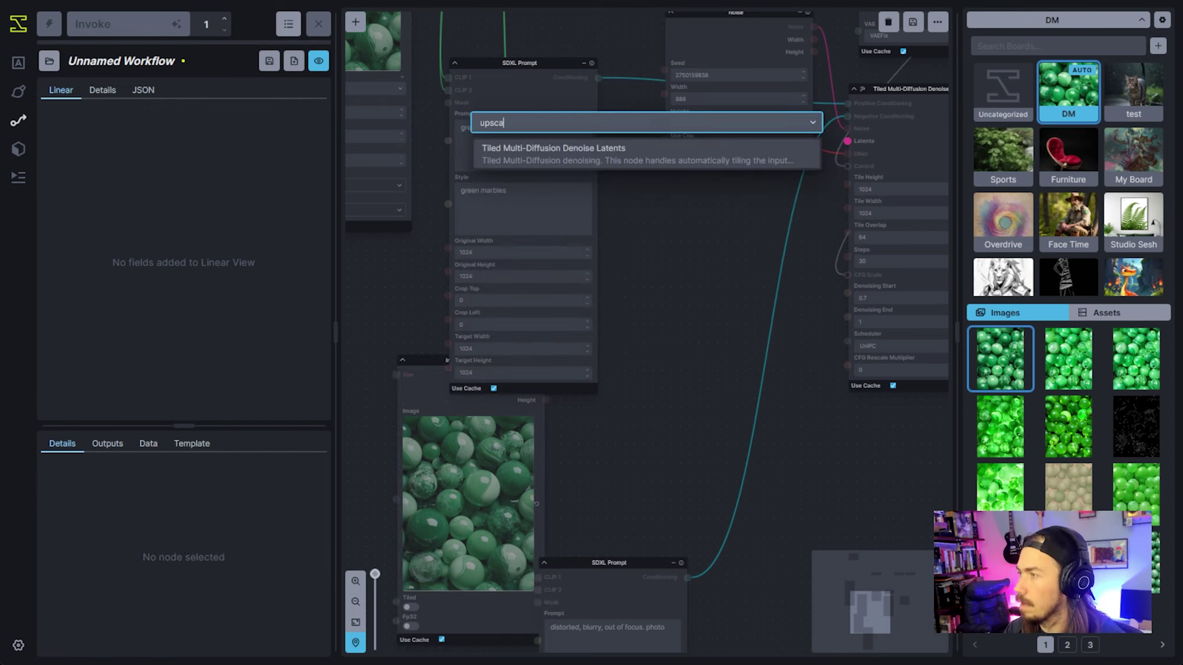
{"action": "key", "text": "BackSpace"}
{"action": "key", "text": "BackSpace"}
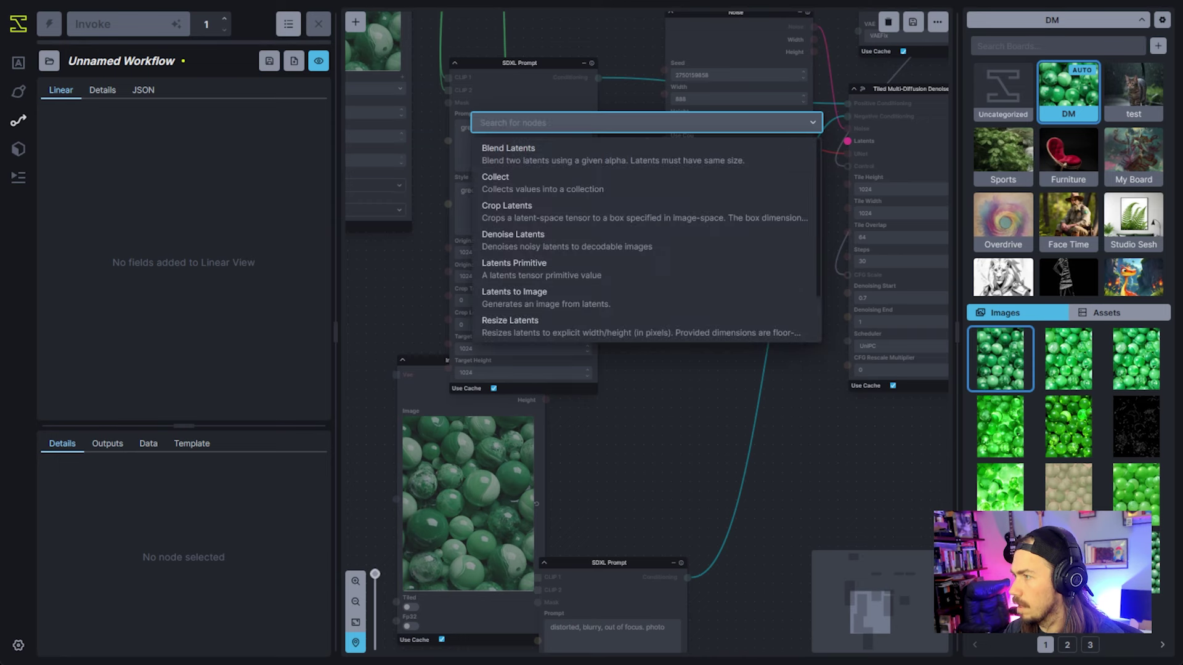
{"action": "left_click", "coordinate": [668, 429]}
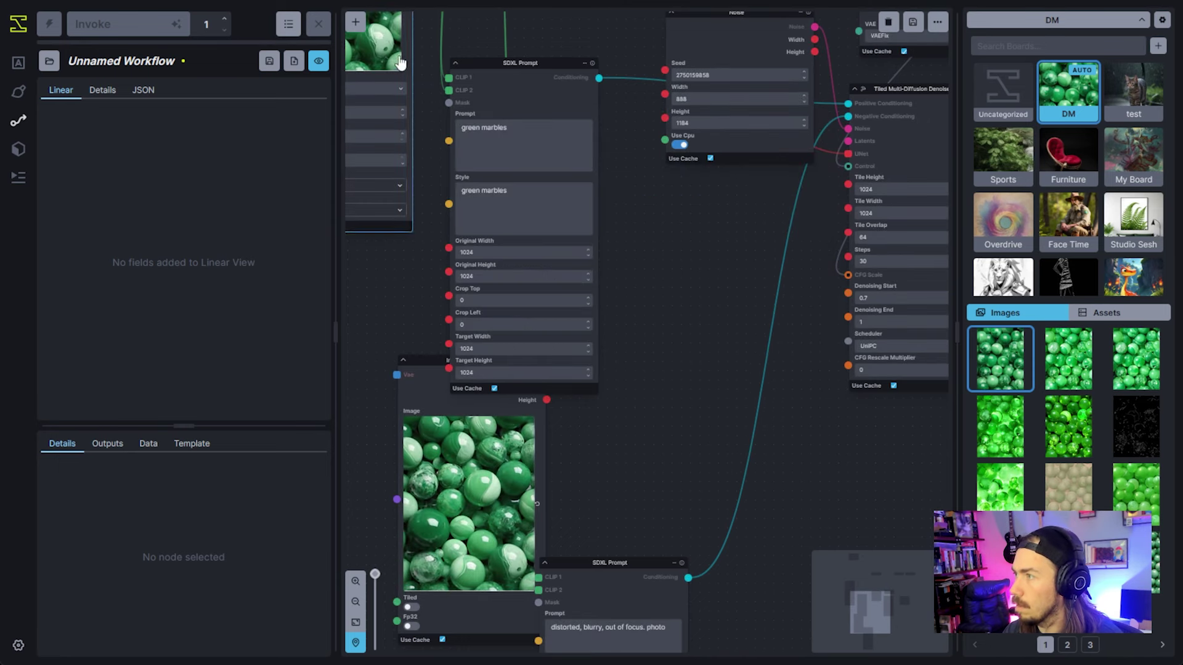
- Add an Upscale (RealESRGAN) node to the workflow
{"action": "left_click", "coordinate": [353, 22]}
{"action": "type", "text": "es"}
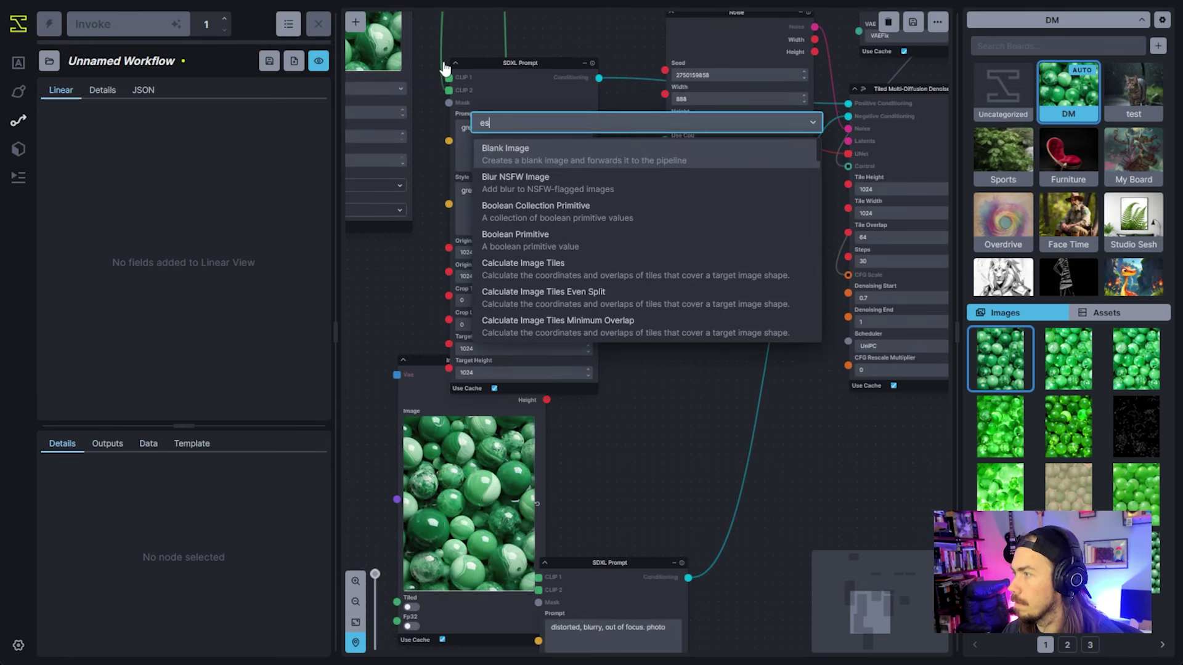
{"action": "type", "text": "r"}
{"action": "left_click", "coordinate": [527, 153]}
{"action": "left_click_drag", "start_coordinate": [614, 470], "coordinate": [644, 477]}
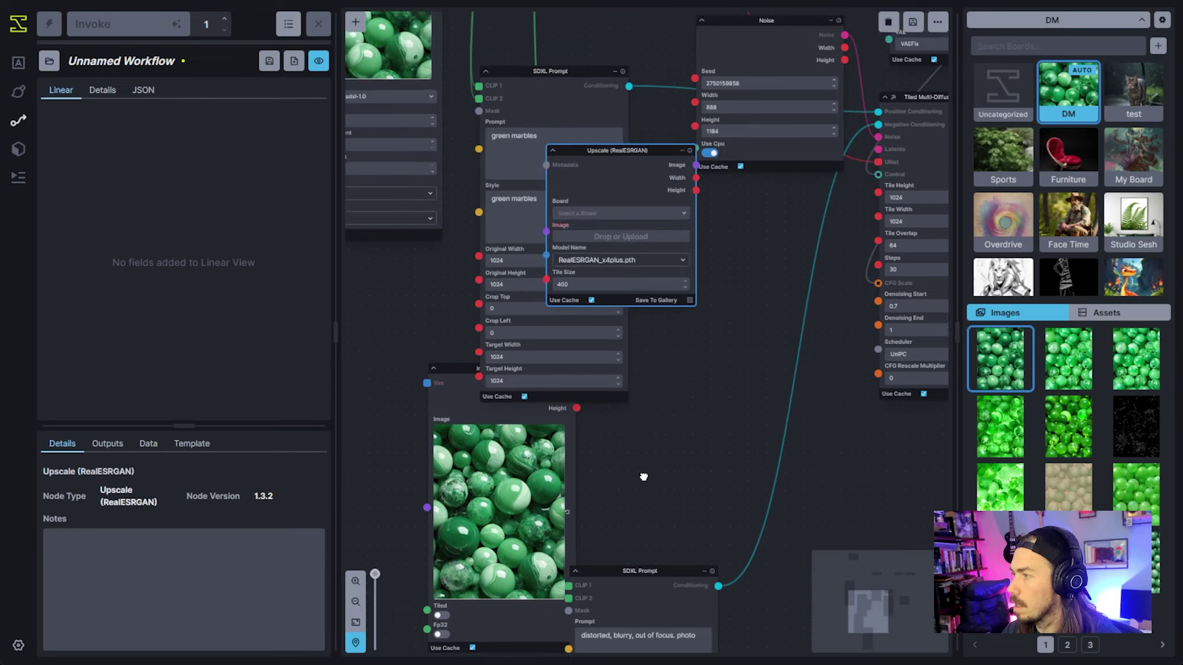
- Rearrange the positive prompt, Image to Latents and Upscale nodes so that Upscale sits just before Image to Latents
{"action": "left_click_drag", "start_coordinate": [456, 367], "coordinate": [640, 419]}
{"action": "left_click_drag", "start_coordinate": [672, 345], "coordinate": [716, 339]}
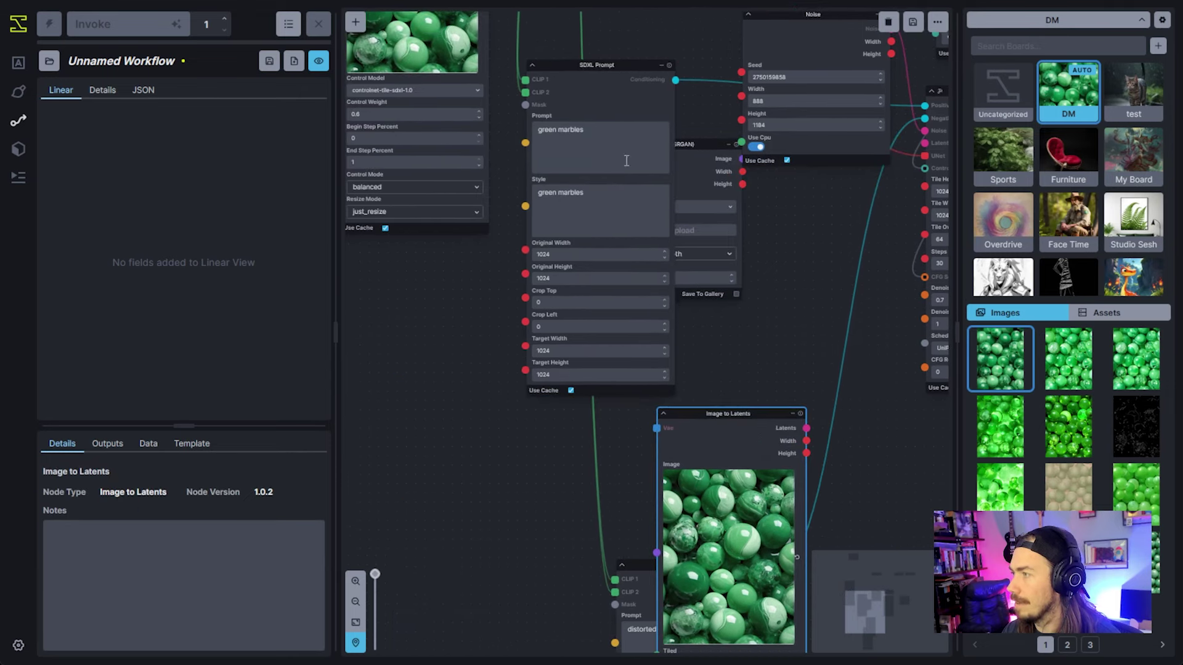
{"action": "left_click_drag", "start_coordinate": [626, 177], "coordinate": [496, 145]}
{"action": "left_click", "coordinate": [696, 490]}
{"action": "left_click_drag", "start_coordinate": [695, 490], "coordinate": [754, 362]}
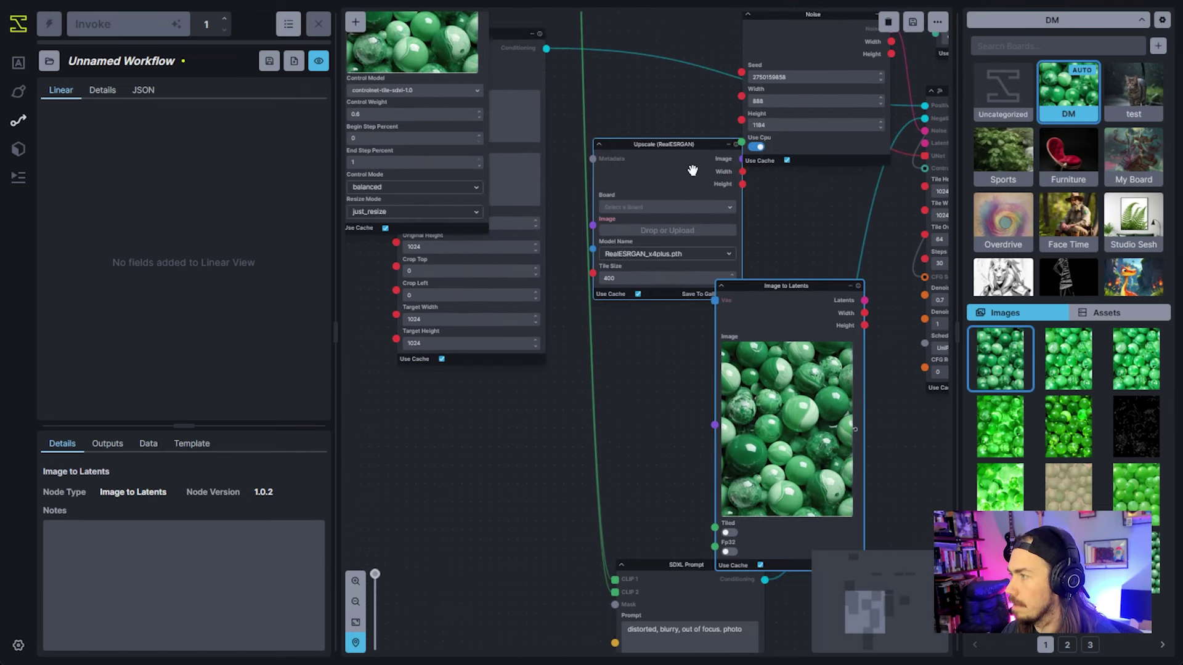
{"action": "left_click_drag", "start_coordinate": [692, 170], "coordinate": [608, 356]}
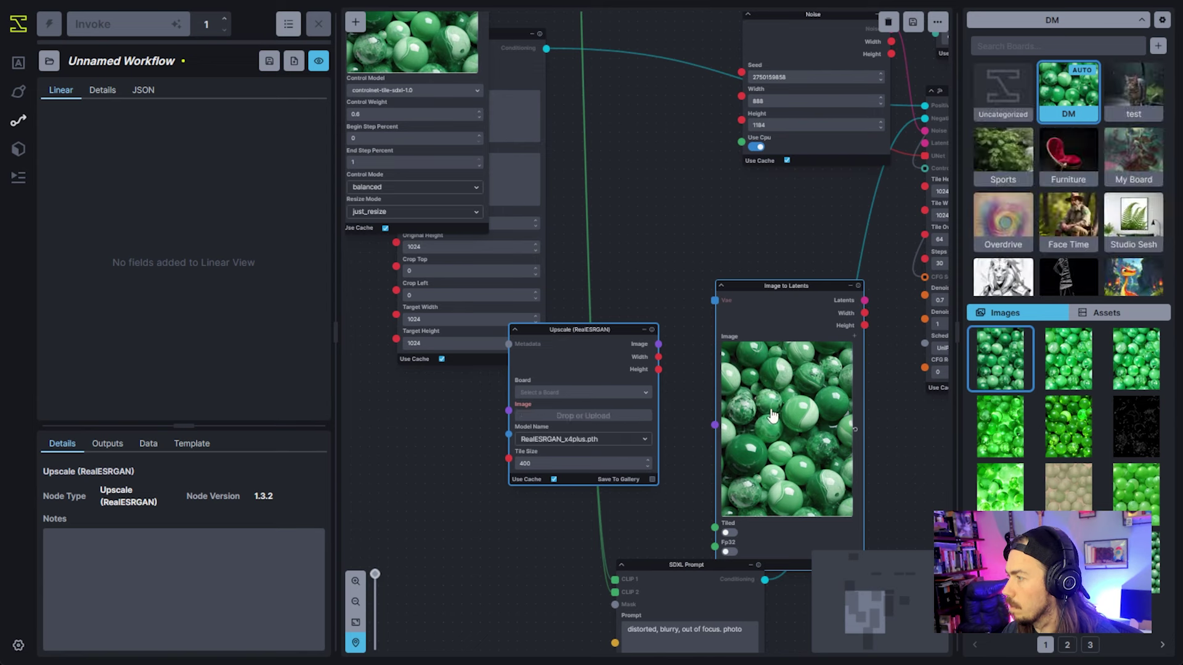
- Feed the marbles image through the Upscale node into Image to Latents, and relink its Latents output to the tiled denoise node
{"action": "left_click_drag", "start_coordinate": [772, 416], "coordinate": [572, 415]}
{"action": "left_click_drag", "start_coordinate": [658, 344], "coordinate": [714, 425]}
{"action": "left_click_drag", "start_coordinate": [840, 302], "coordinate": [760, 322]}
{"action": "left_click_drag", "start_coordinate": [626, 270], "coordinate": [660, 268]}
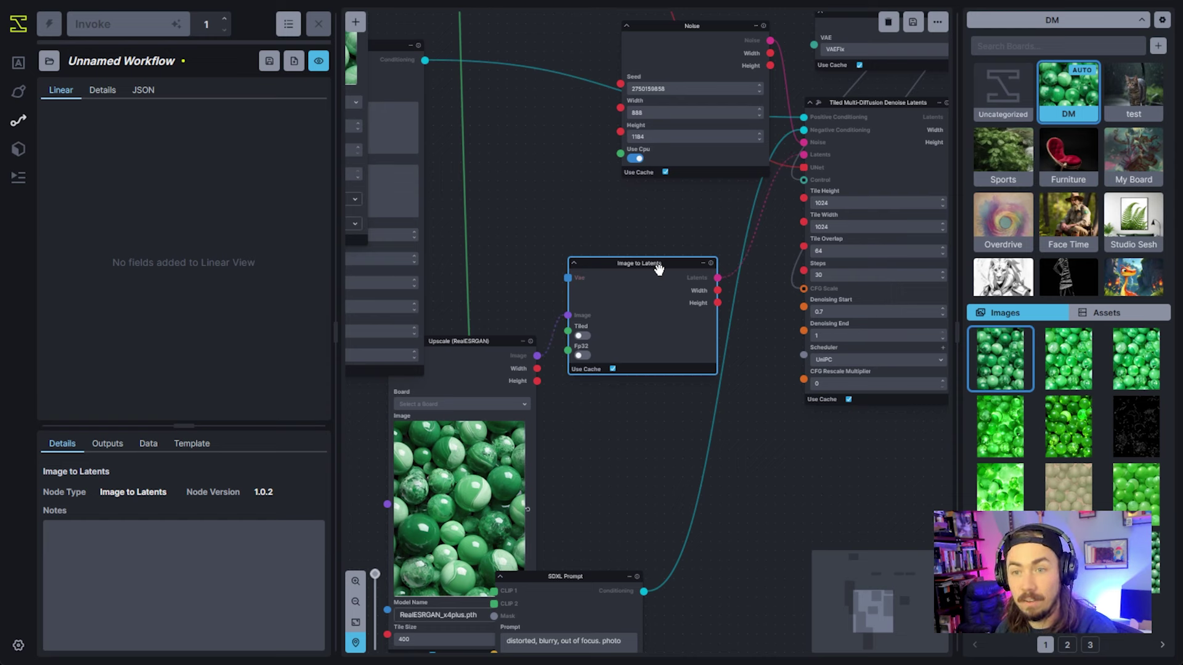
- Move the Upscale (RealESRGAN) node directly below the positive SDXL Prompt node
{"action": "left_click_drag", "start_coordinate": [549, 308], "coordinate": [696, 192]}
{"action": "left_click_drag", "start_coordinate": [589, 356], "coordinate": [527, 466]}
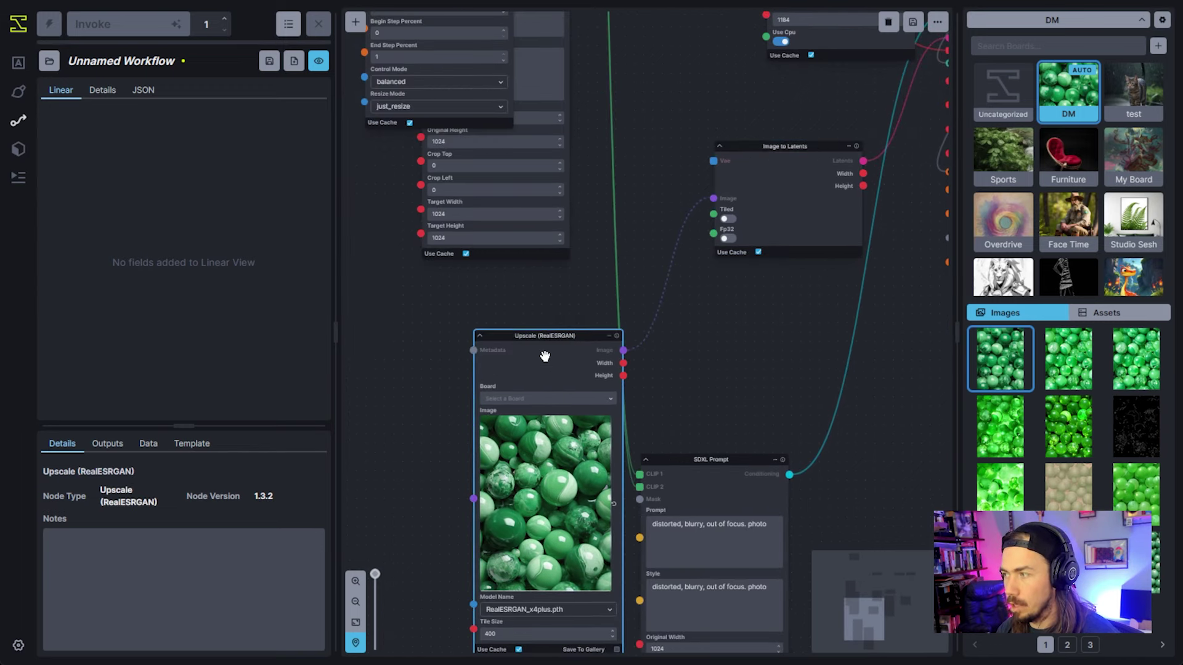
{"action": "left_click_drag", "start_coordinate": [542, 357], "coordinate": [488, 307]}
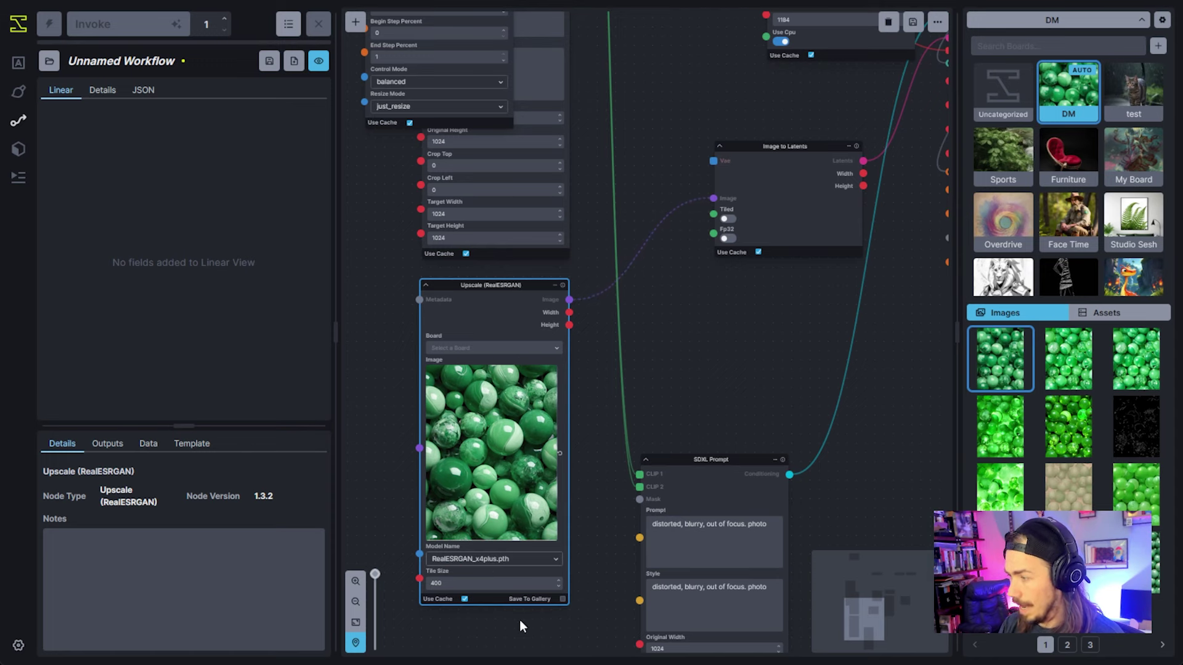
- Link the Upscale node's Width and Height outputs to the matching Noise inputs and place Noise just above Image to Latents
{"action": "left_click_drag", "start_coordinate": [671, 366], "coordinate": [603, 490]}
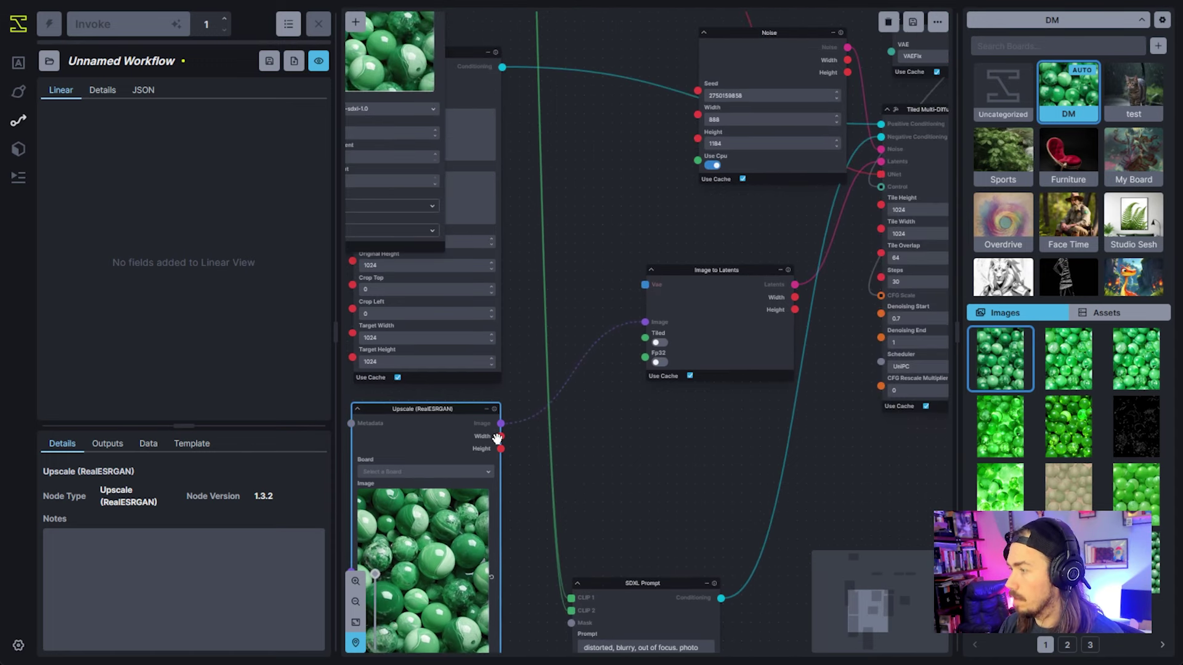
{"action": "left_click_drag", "start_coordinate": [501, 436], "coordinate": [697, 114]}
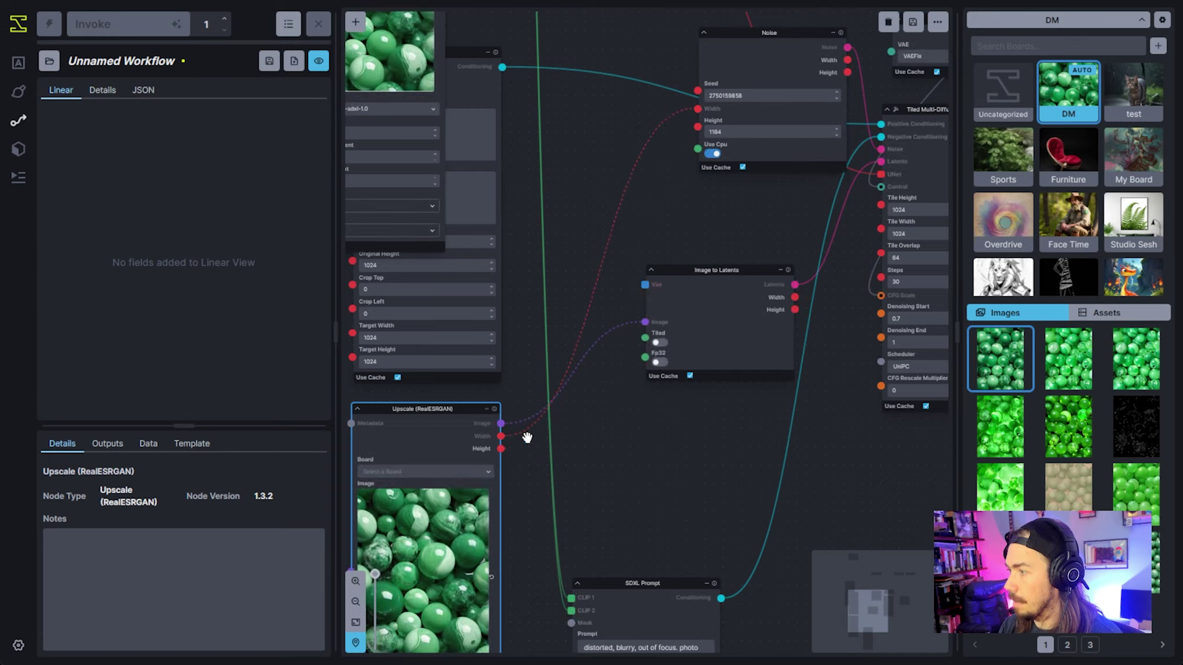
{"action": "left_click_drag", "start_coordinate": [500, 448], "coordinate": [676, 126]}
{"action": "left_click_drag", "start_coordinate": [766, 191], "coordinate": [698, 231]}
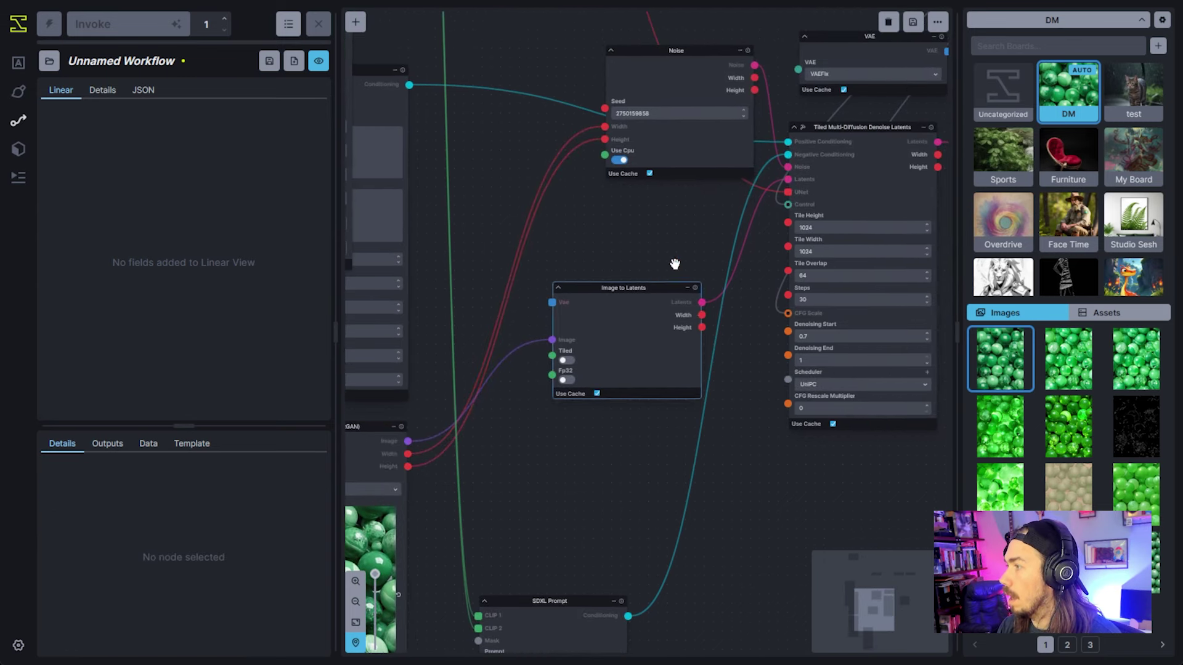
{"action": "left_click_drag", "start_coordinate": [680, 64], "coordinate": [631, 141]}
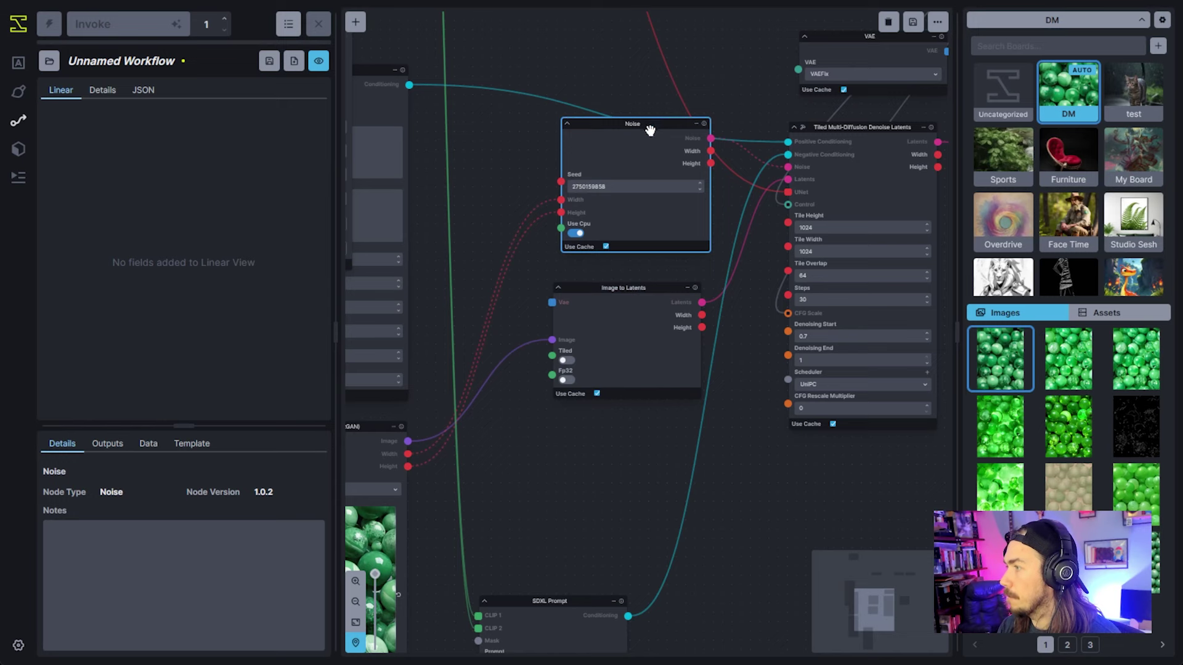
{"action": "left_click_drag", "start_coordinate": [702, 289], "coordinate": [642, 303]}
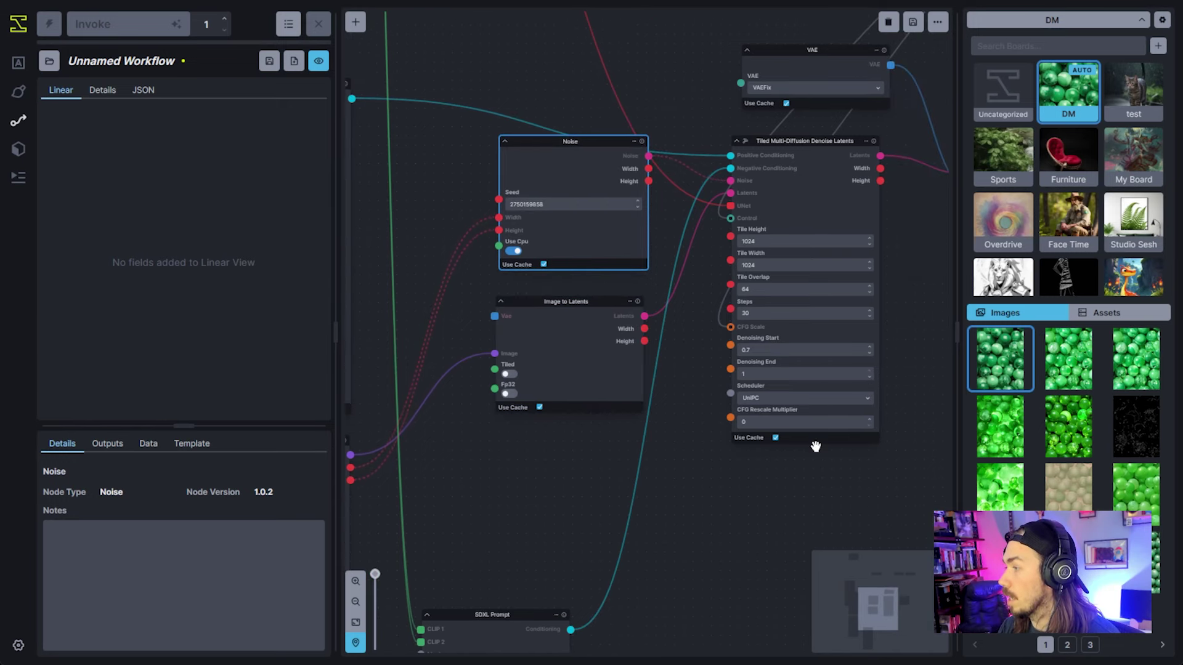
- Move the connected Collect node closer to the VAE node and delete the two unused Collect nodes
{"action": "scroll", "coordinate": [914, 350], "scroll_direction": "down", "scroll_amount": 2}
{"action": "scroll", "coordinate": [887, 218], "scroll_direction": "down", "scroll_amount": 1}
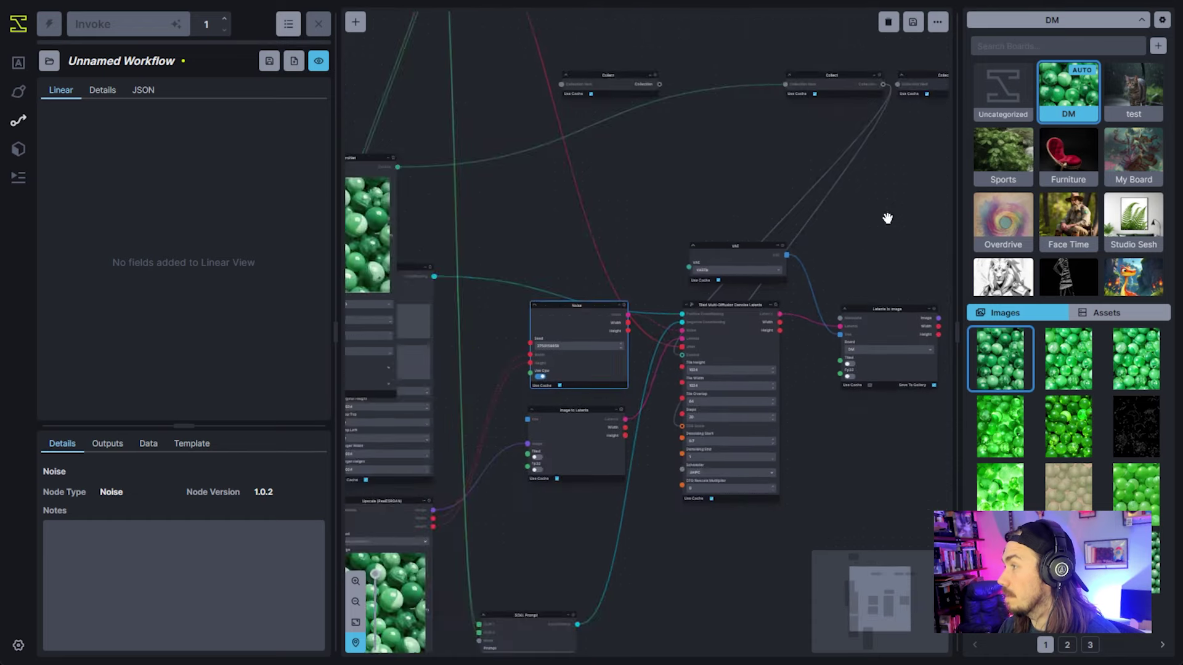
{"action": "left_click_drag", "start_coordinate": [887, 218], "coordinate": [786, 298]}
{"action": "left_click_drag", "start_coordinate": [768, 164], "coordinate": [714, 223]}
{"action": "left_click", "coordinate": [838, 156]}
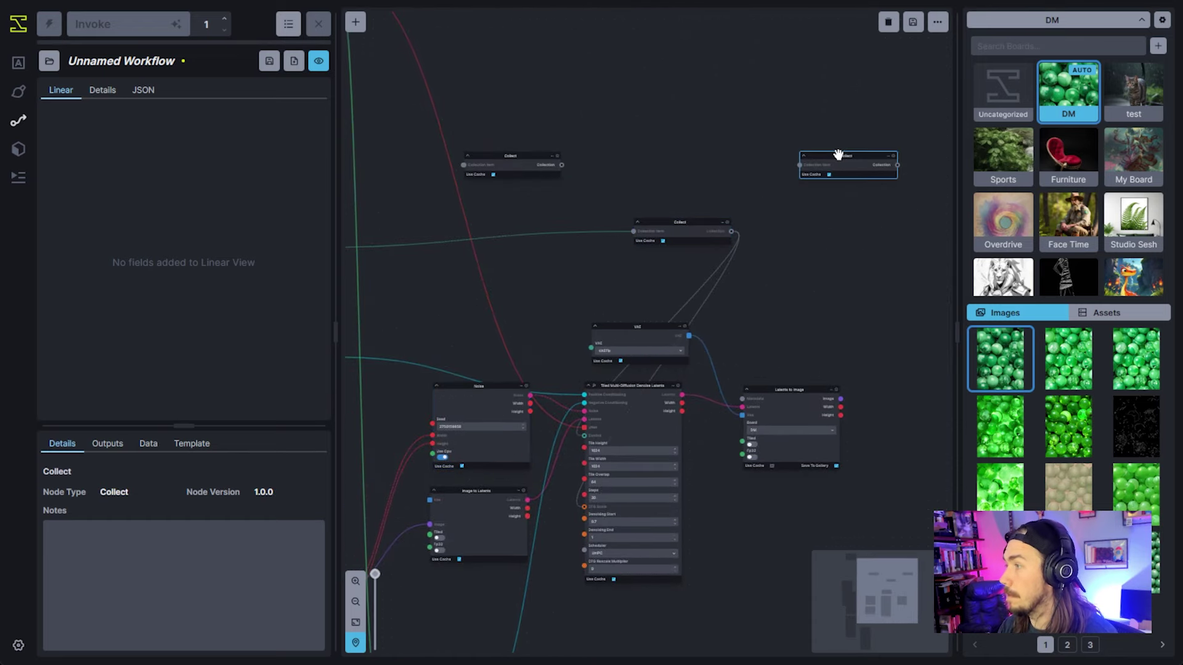
{"action": "key", "text": "Delete"}
{"action": "left_click", "coordinate": [509, 158]}
{"action": "key", "text": "Delete"}
- Move the ControlNet node next to the Collect node, above the Noise node
{"action": "left_click_drag", "start_coordinate": [620, 196], "coordinate": [821, 138]}
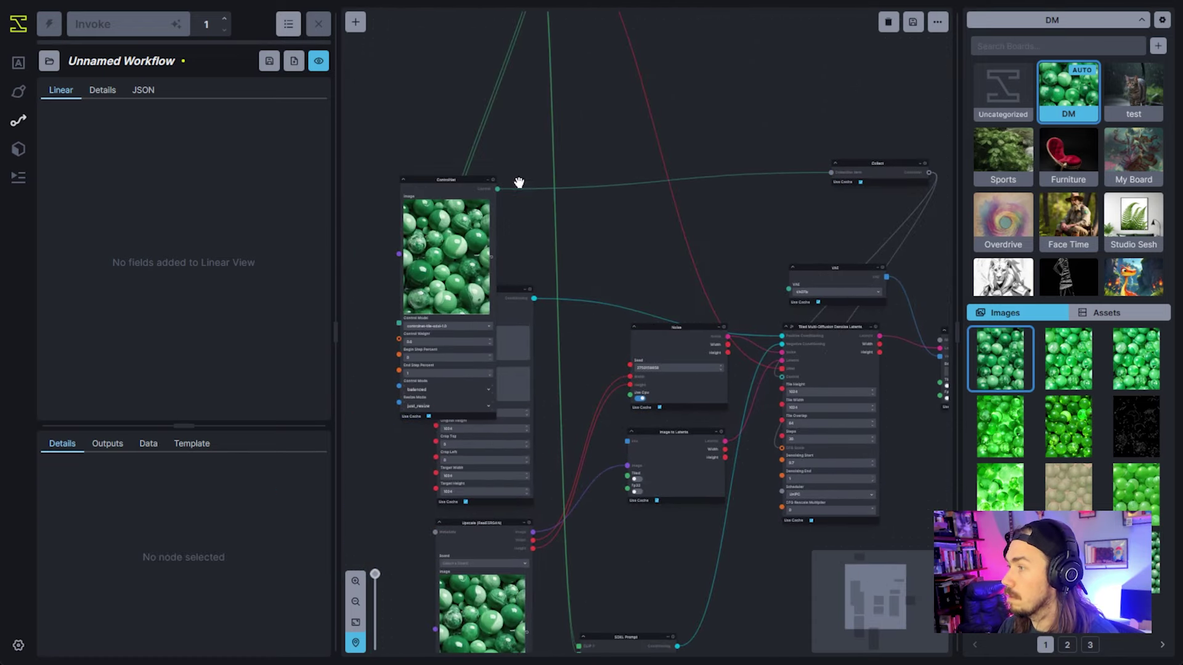
{"action": "left_click_drag", "start_coordinate": [487, 180], "coordinate": [754, 56]}
{"action": "scroll", "coordinate": [715, 137], "scroll_direction": "down", "scroll_amount": 2}
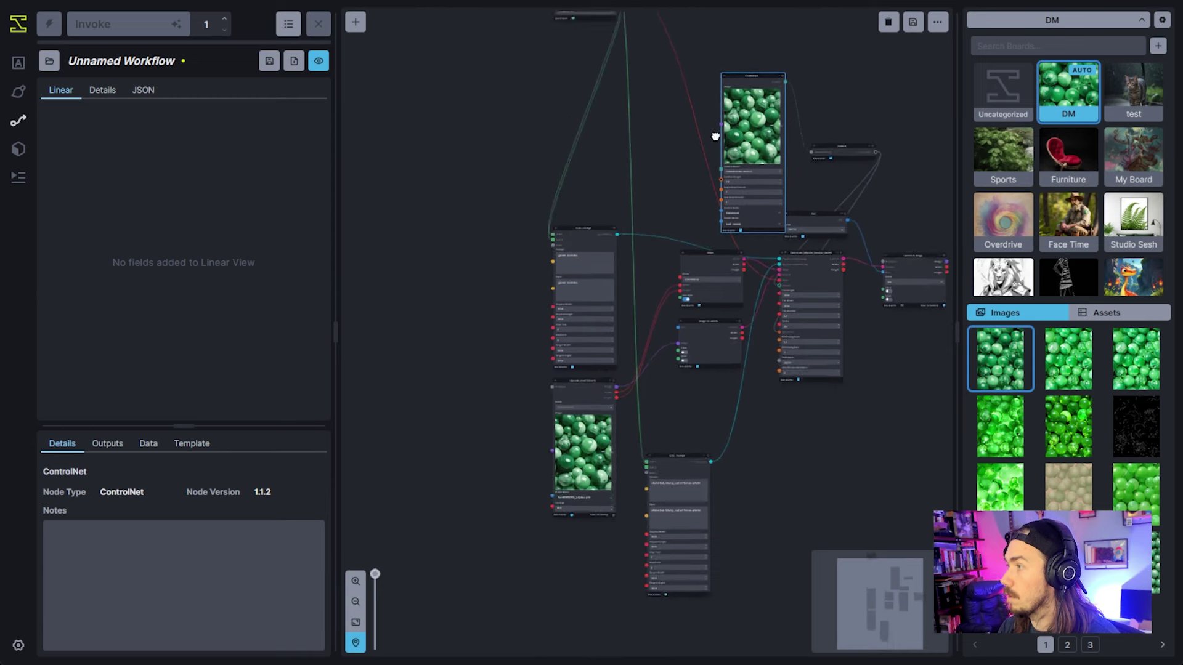
- Move the SDXL Main Model node directly above the positive SDXL Prompt node
{"action": "scroll", "coordinate": [715, 137], "scroll_direction": "up", "scroll_amount": 3}
{"action": "left_click_drag", "start_coordinate": [579, 161], "coordinate": [586, 343]}
{"action": "scroll", "coordinate": [586, 343], "scroll_direction": "up", "scroll_amount": 2}
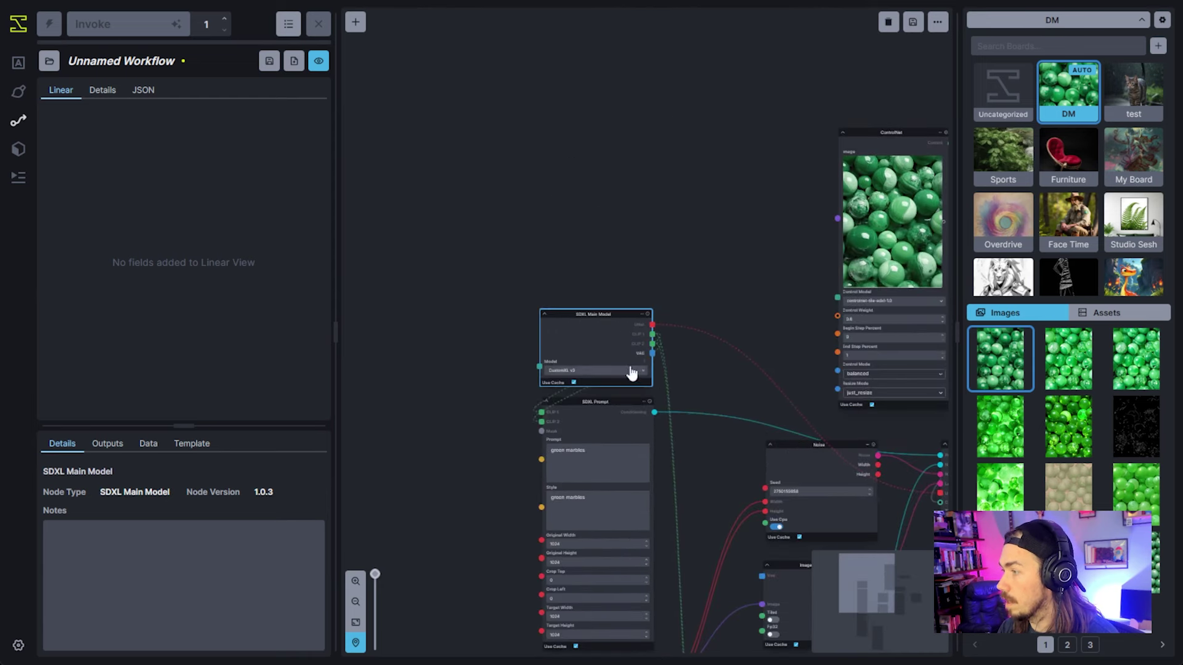
{"action": "left_click", "coordinate": [671, 264]}
{"action": "scroll", "coordinate": [437, 320], "scroll_direction": "down", "scroll_amount": 5}
{"action": "scroll", "coordinate": [437, 320], "scroll_direction": "right", "scroll_amount": 4}
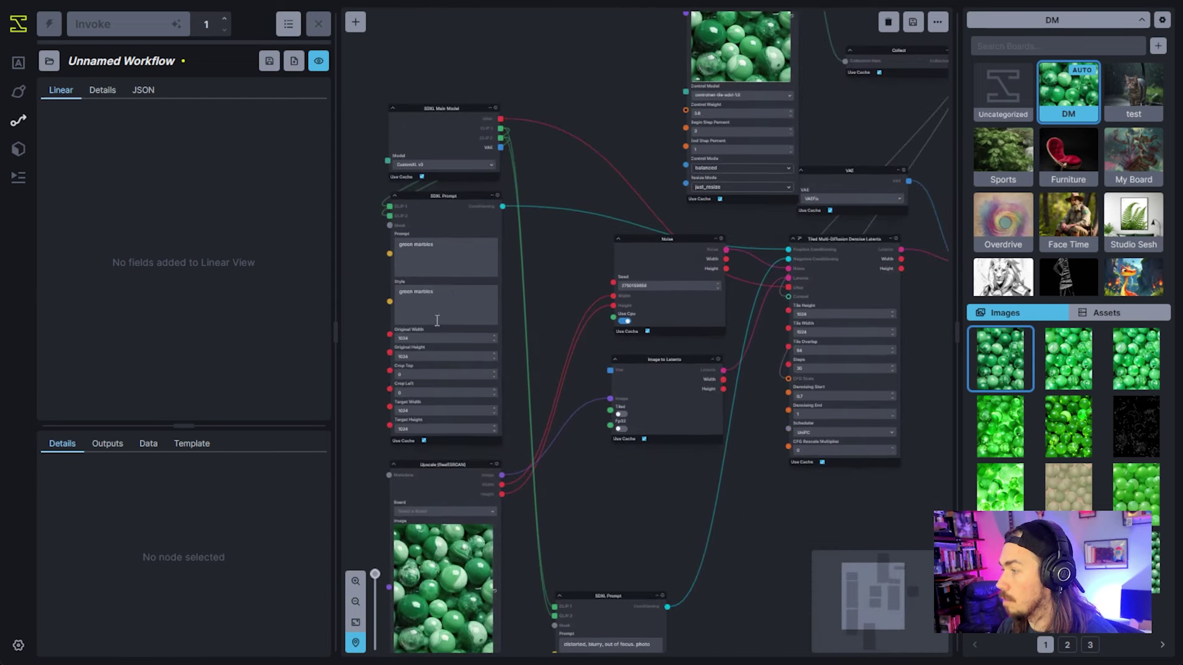
- Clear the Prompt and Style texts of the positive SDXL Prompt node
{"action": "left_click", "coordinate": [463, 264]}
{"action": "left_click_drag", "start_coordinate": [442, 262], "coordinate": [383, 248]}
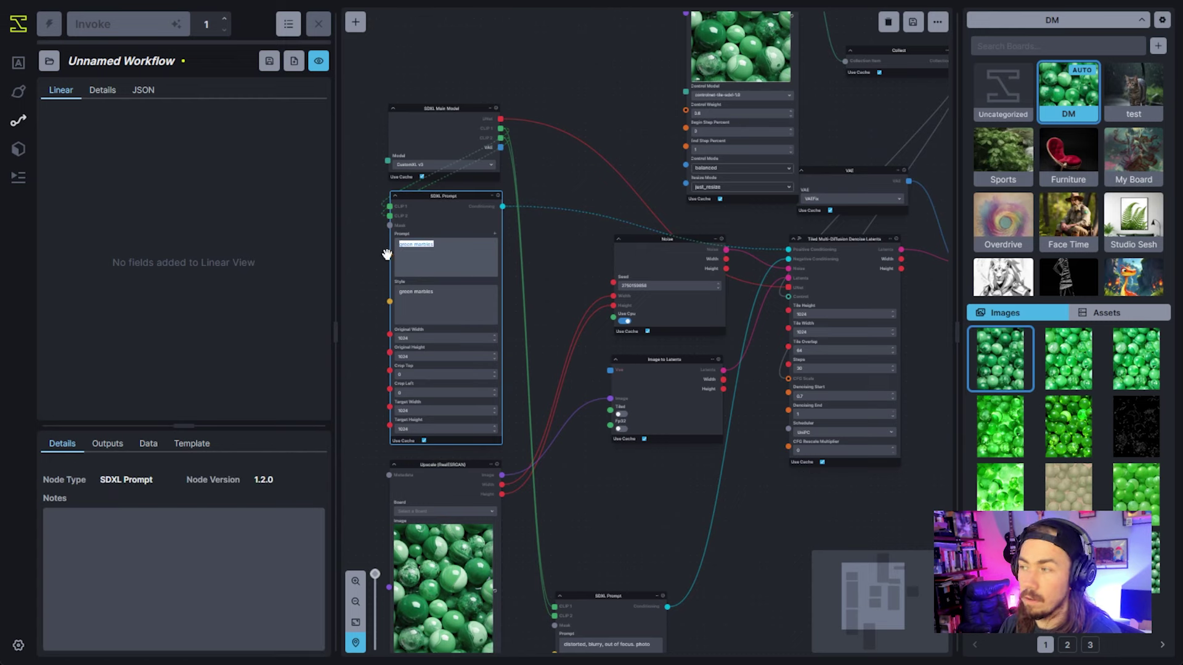
{"action": "key", "text": "BackSpace"}
{"action": "left_click_drag", "start_coordinate": [456, 300], "coordinate": [392, 308]}
{"action": "key", "text": "BackSpace"}
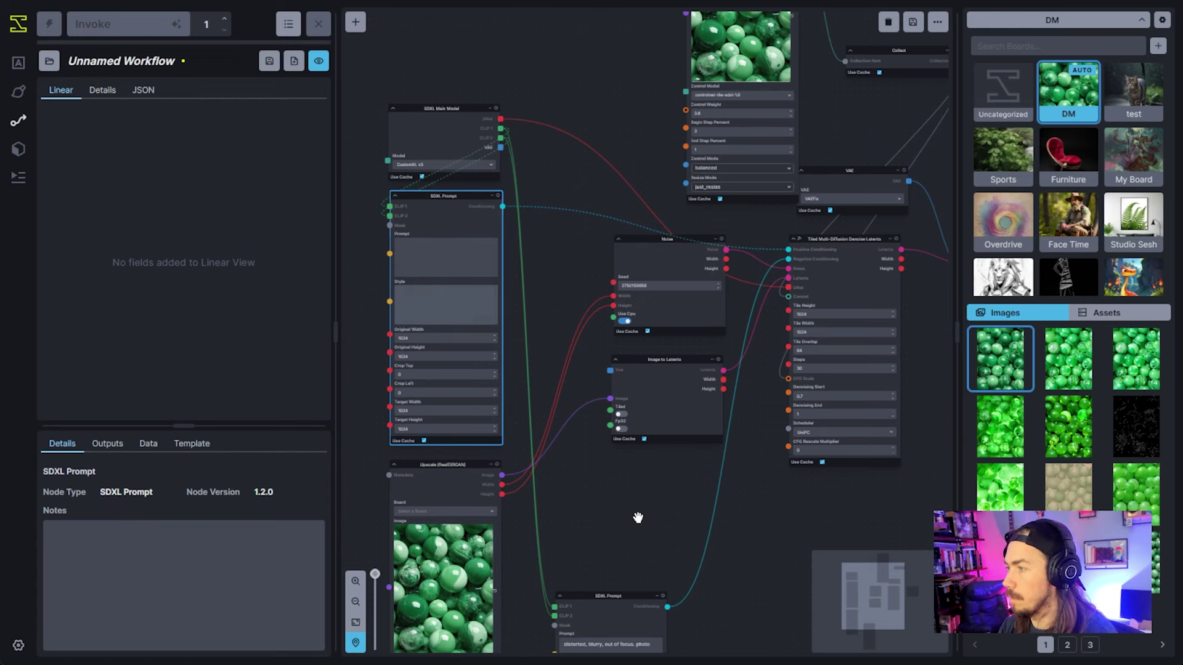
- Remove the word "photo" from the Prompt text of the negative SDXL Prompt node
{"action": "scroll", "coordinate": [712, 385], "scroll_direction": "down", "scroll_amount": 5}
{"action": "scroll", "coordinate": [713, 385], "scroll_direction": "left", "scroll_amount": 2}
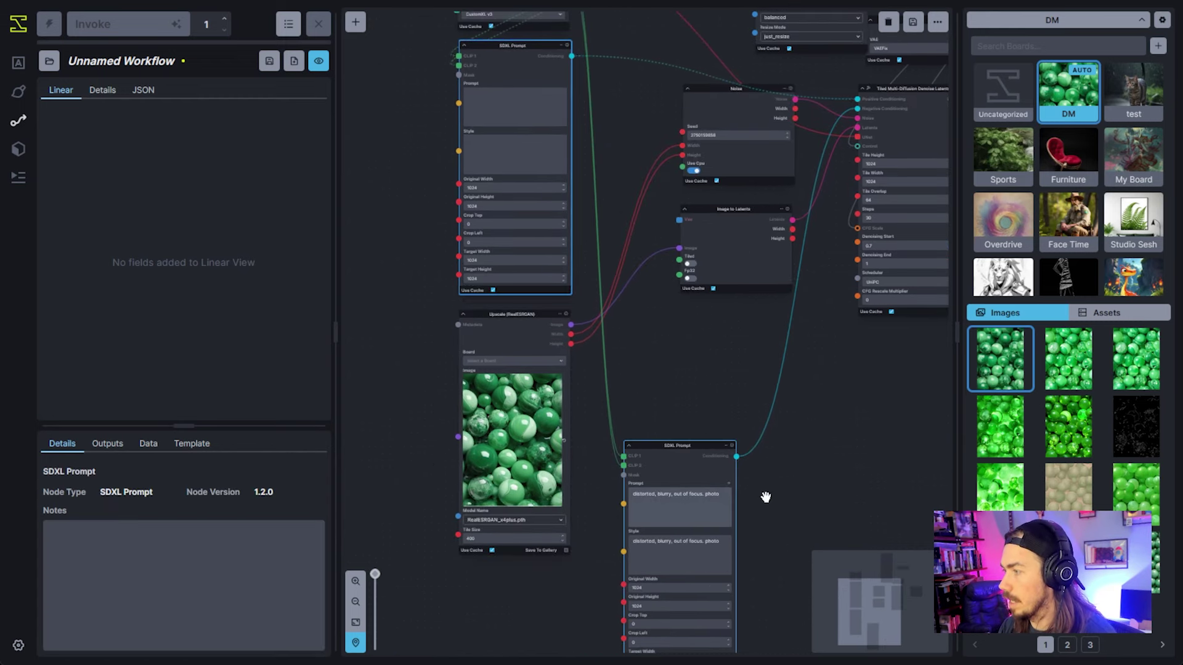
{"action": "scroll", "coordinate": [744, 496], "scroll_direction": "right", "scroll_amount": 2}
{"action": "scroll", "coordinate": [745, 496], "scroll_direction": "up", "scroll_amount": 1}
{"action": "left_click", "coordinate": [645, 522]}
{"action": "key", "text": "BackSpace"}
{"action": "key", "text": "BackSpace"}
{"action": "key", "text": "BackSpace"}
{"action": "key", "text": "BackSpace"}
{"action": "key", "text": "BackSpace"}
{"action": "key", "text": "BackSpace"}
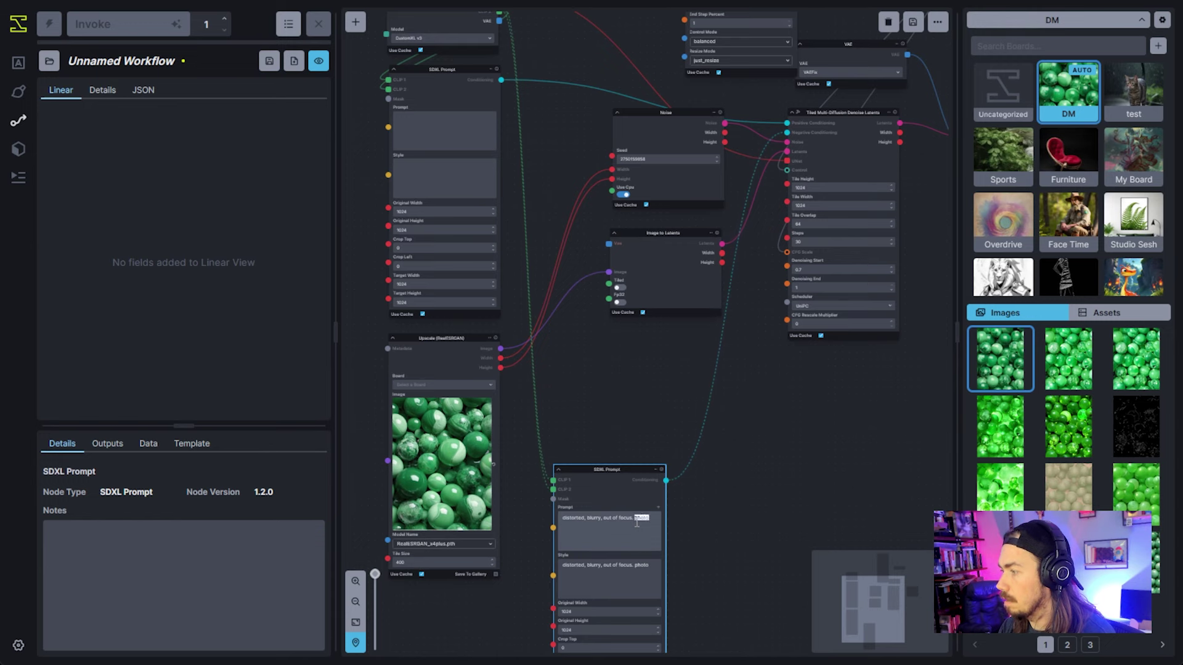
- Remove the word "photo" from the Style text of the negative SDXL Prompt node
{"action": "left_click", "coordinate": [653, 579]}
{"action": "key", "text": "BackSpace"}
{"action": "key", "text": "BackSpace"}
{"action": "key", "text": "BackSpace"}
{"action": "key", "text": "BackSpace"}
{"action": "key", "text": "BackSpace"}
{"action": "key", "text": "BackSpace"}
{"action": "left_click", "coordinate": [777, 502]}
- Link the VAE node's output to the Vae input of Image to Latents and invoke the workflow
{"action": "scroll", "coordinate": [733, 494], "scroll_direction": "right", "scroll_amount": 3}
{"action": "scroll", "coordinate": [734, 495], "scroll_direction": "up", "scroll_amount": 2}
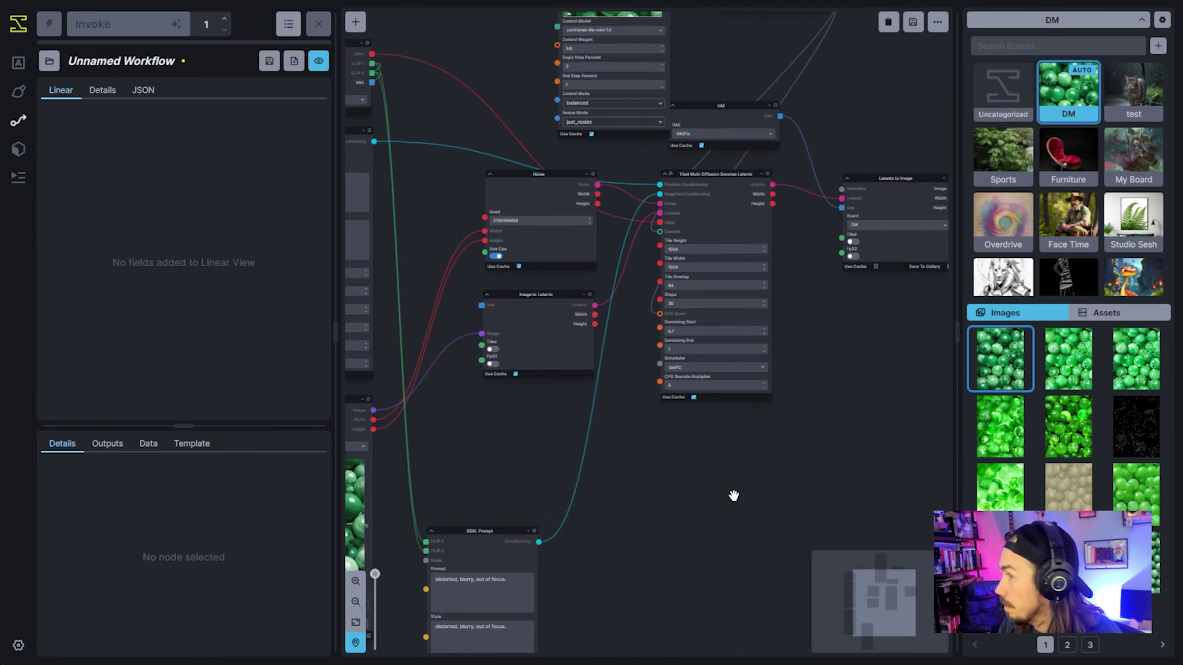
{"action": "mouse_move", "coordinate": [147, 19]}
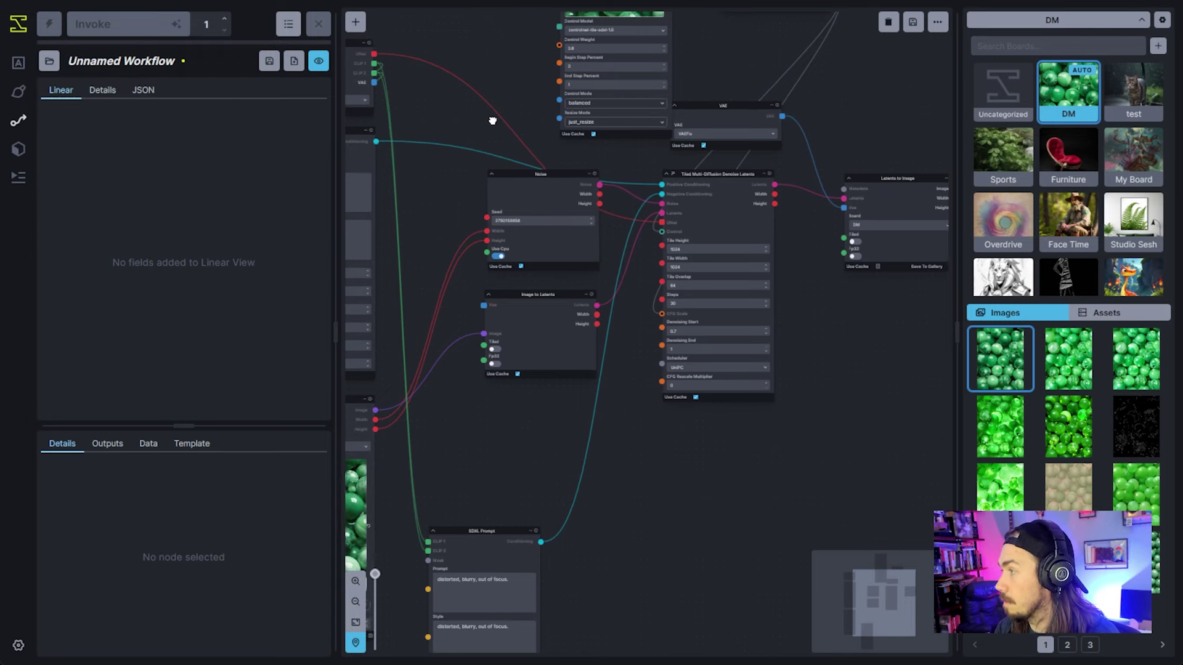
{"action": "left_click_drag", "start_coordinate": [486, 121], "coordinate": [585, 146]}
{"action": "scroll", "coordinate": [585, 148], "scroll_direction": "up", "scroll_amount": 3}
{"action": "scroll", "coordinate": [460, 347], "scroll_direction": "down", "scroll_amount": 5}
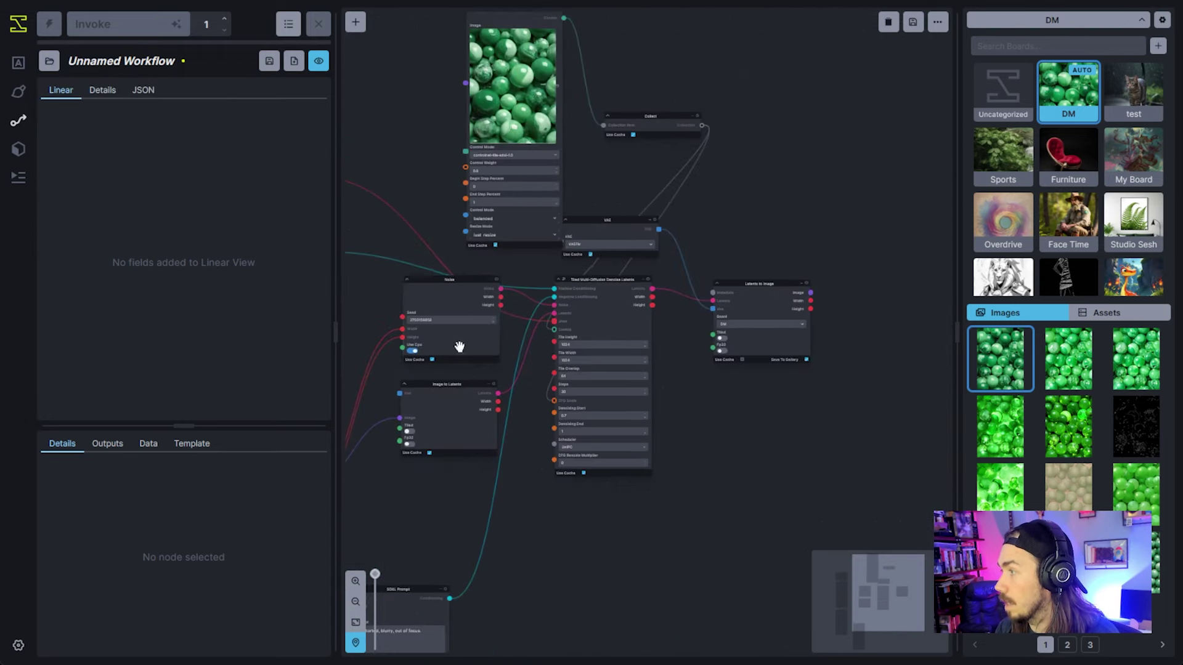
{"action": "left_click_drag", "start_coordinate": [658, 229], "coordinate": [401, 394]}
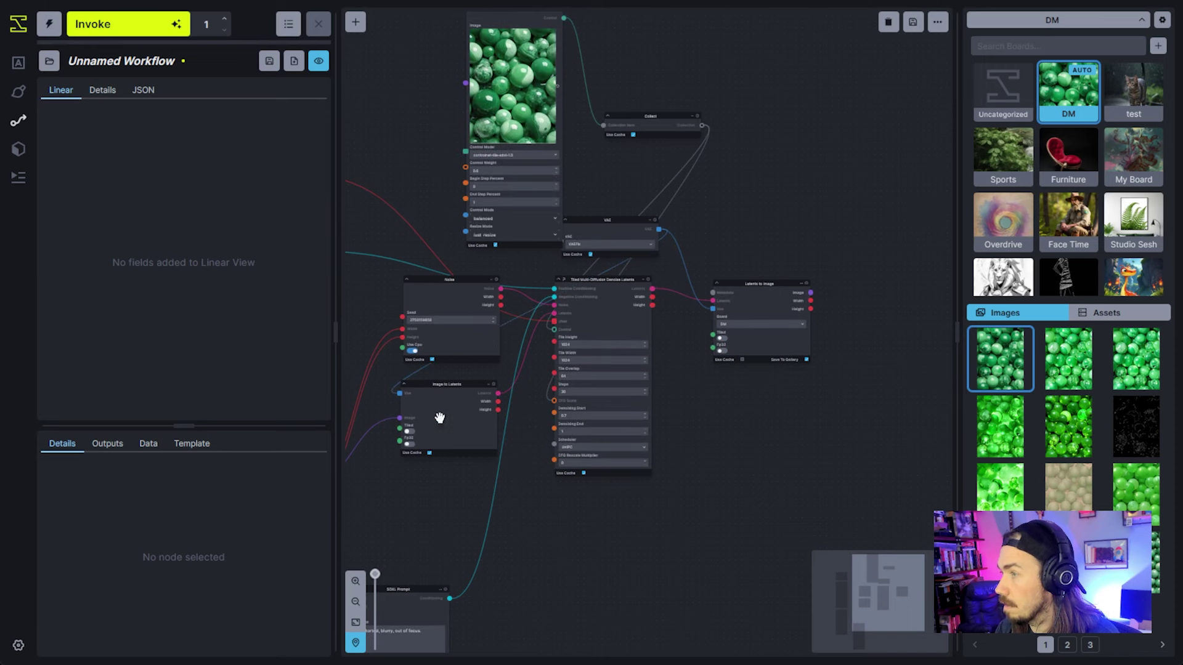
{"action": "left_click", "coordinate": [168, 35]}
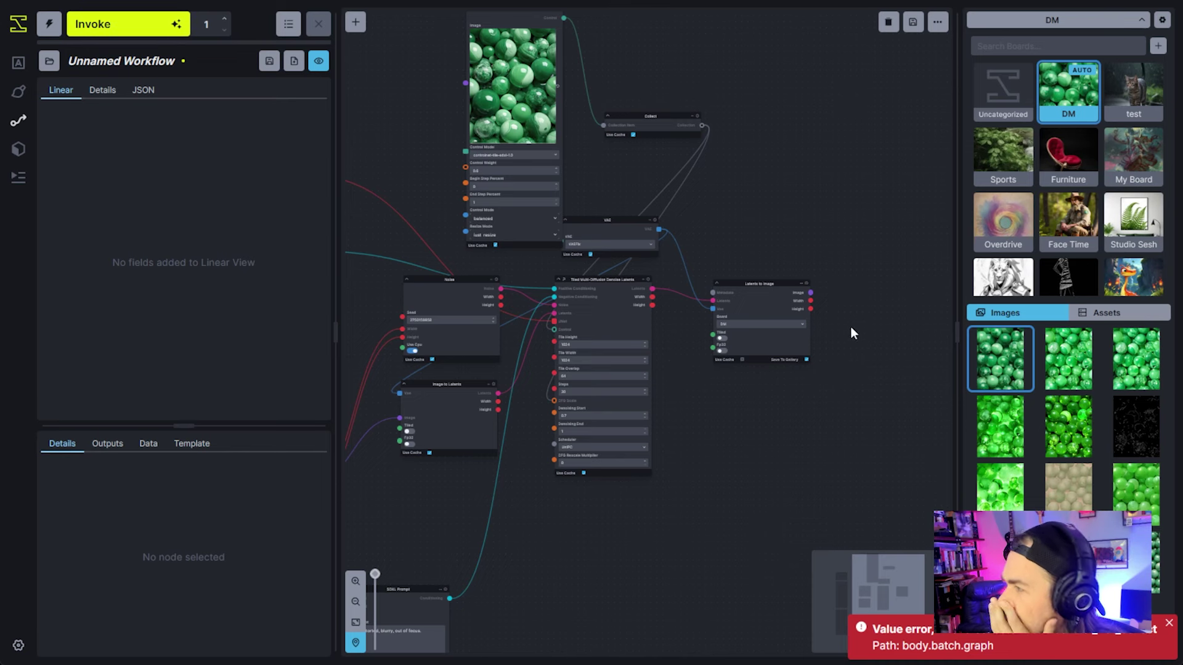
- Delete the Collect node and link the ControlNet's Control output directly to the Control input of Tiled Multi-Diffusion Denoise Latents
{"action": "scroll", "coordinate": [795, 172], "scroll_direction": "up", "scroll_amount": 3}
{"action": "scroll", "coordinate": [794, 172], "scroll_direction": "left", "scroll_amount": 3}
{"action": "left_click", "coordinate": [726, 151]}
{"action": "key", "text": "Delete"}
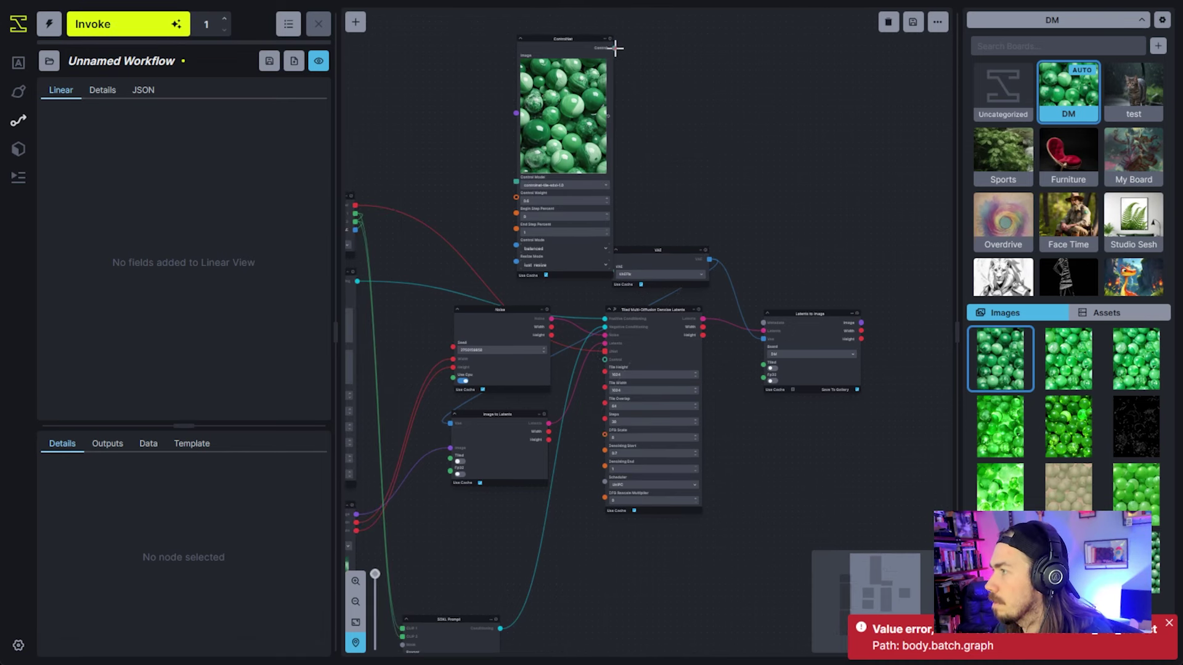
{"action": "left_click_drag", "start_coordinate": [614, 47], "coordinate": [602, 359]}
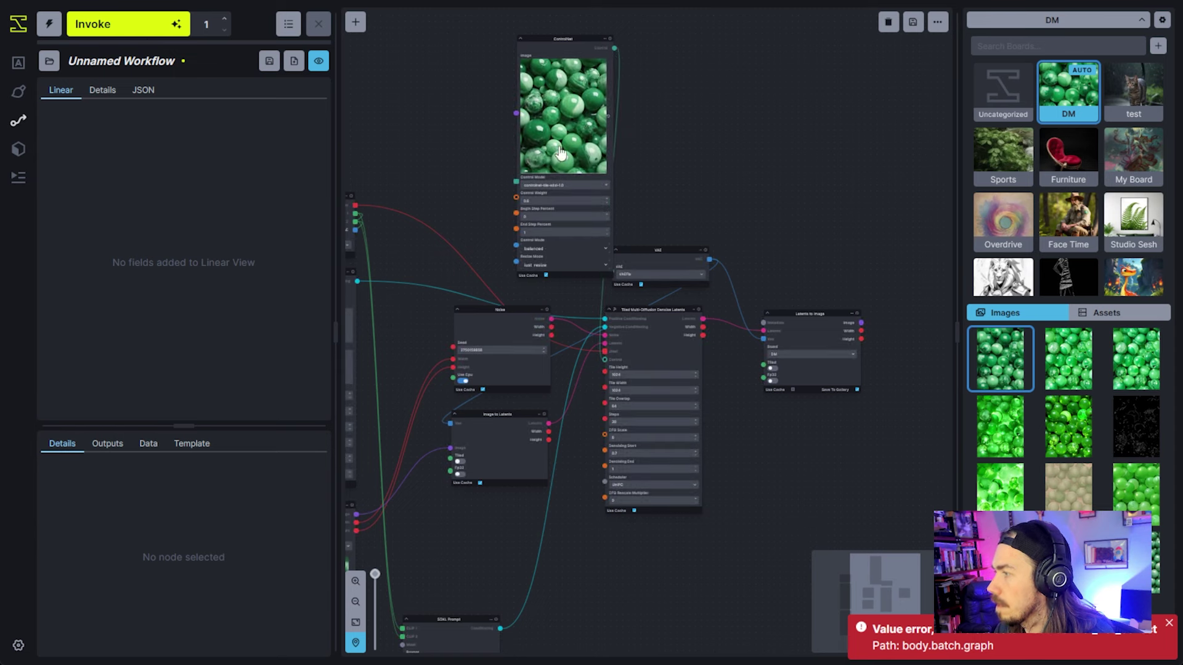
- Invoke the workflow, then go to the generation viewer and close the image comparison
{"action": "left_click", "coordinate": [123, 24]}
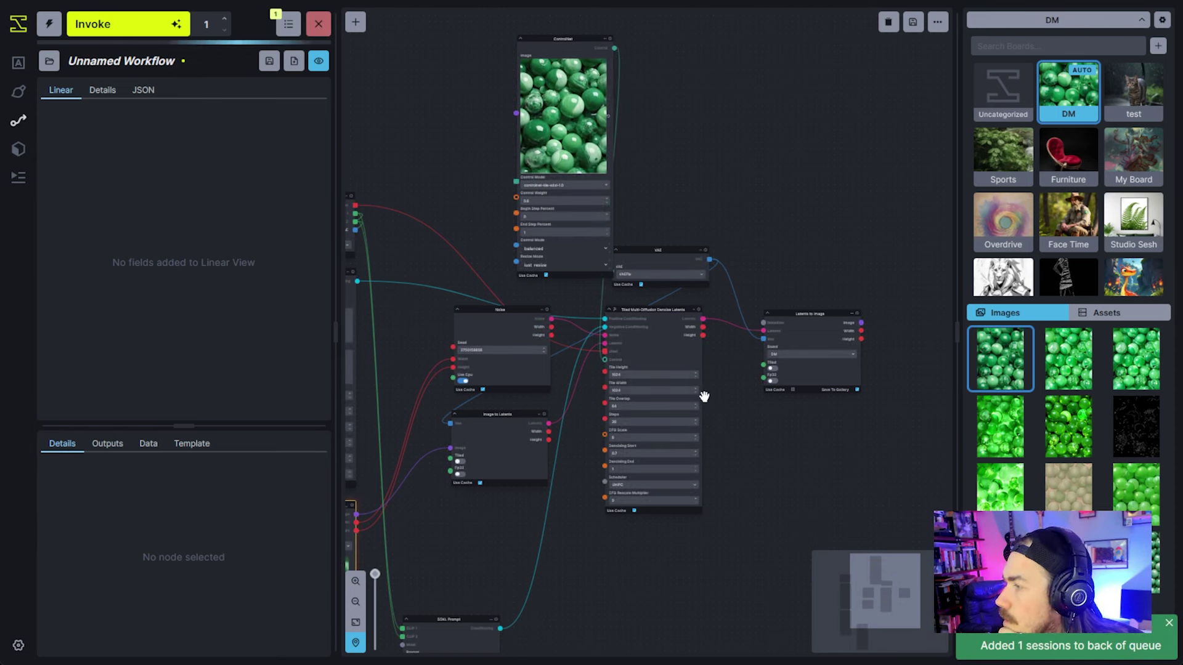
{"action": "left_click", "coordinate": [20, 62]}
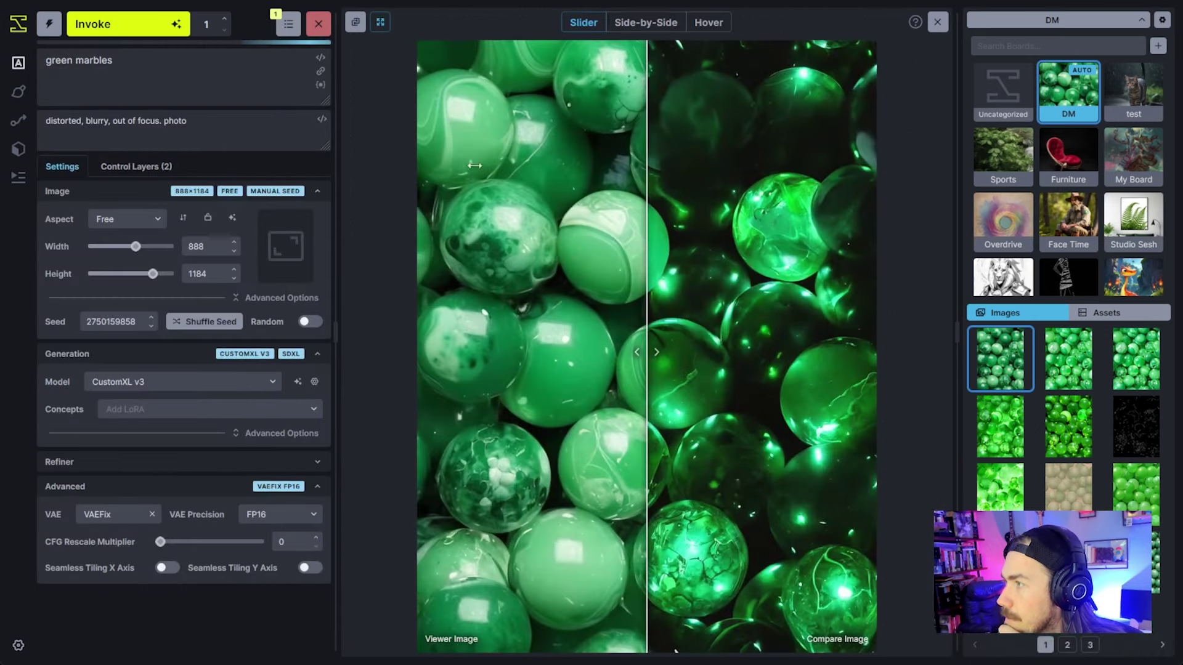
{"action": "left_click", "coordinate": [938, 23]}
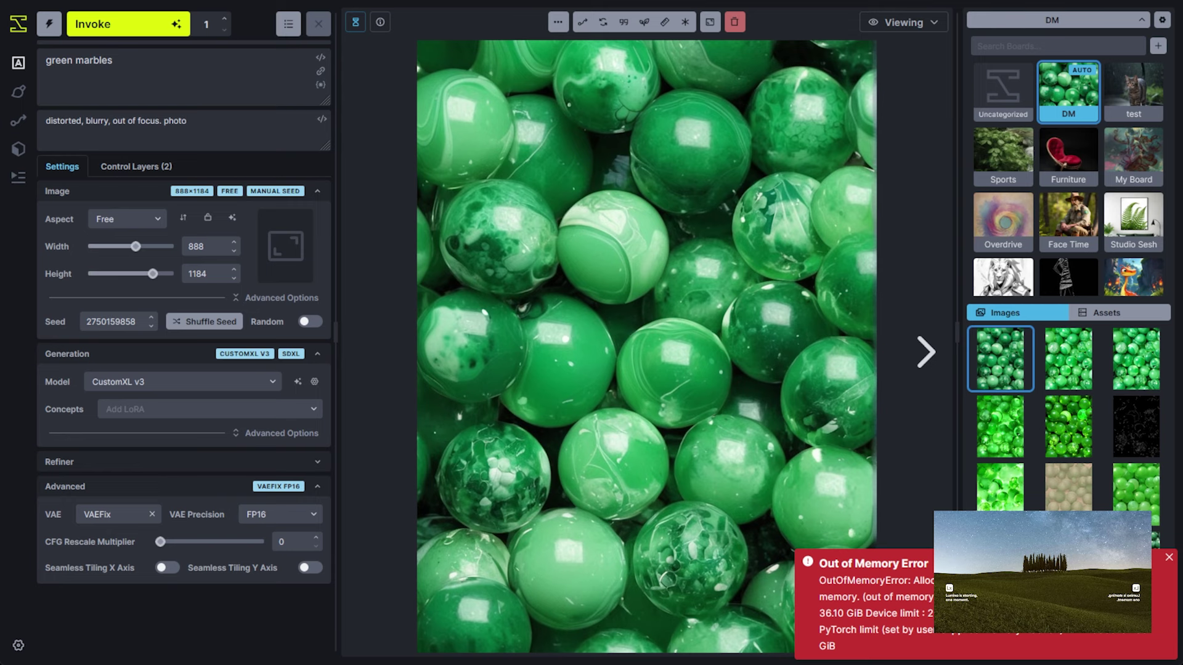
- Return to the workflow editor and enable Tiled on the Latents to Image node
{"action": "left_click", "coordinate": [19, 121]}
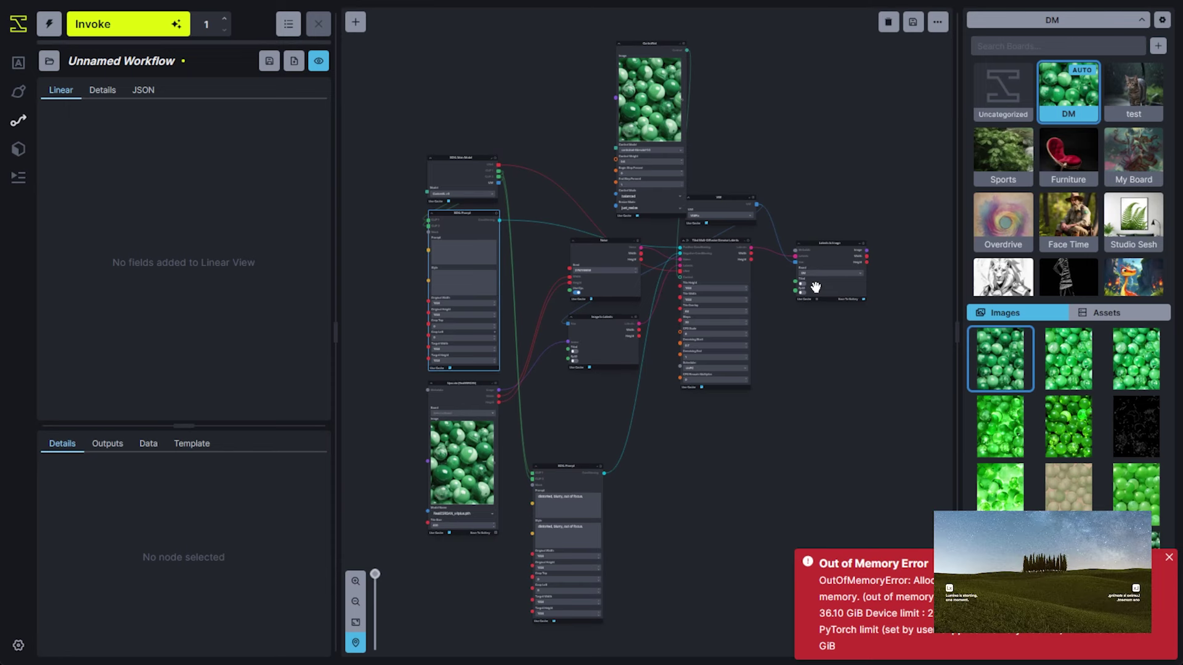
{"action": "scroll", "coordinate": [815, 287], "scroll_direction": "up", "scroll_amount": 3}
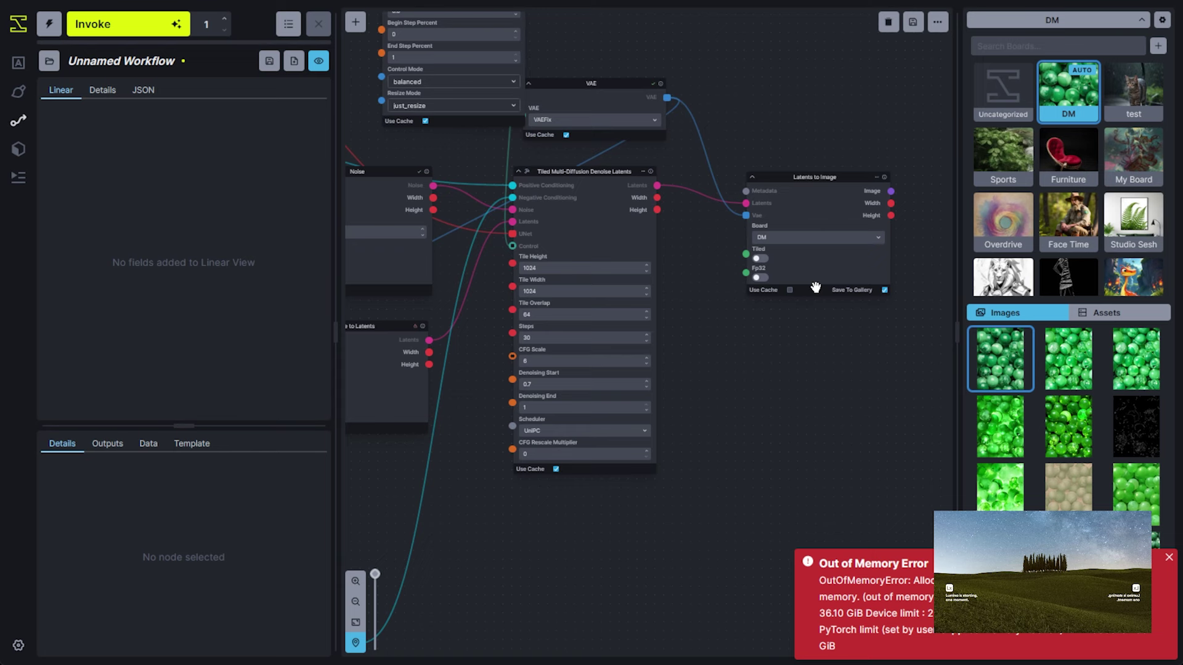
{"action": "left_click", "coordinate": [764, 269]}
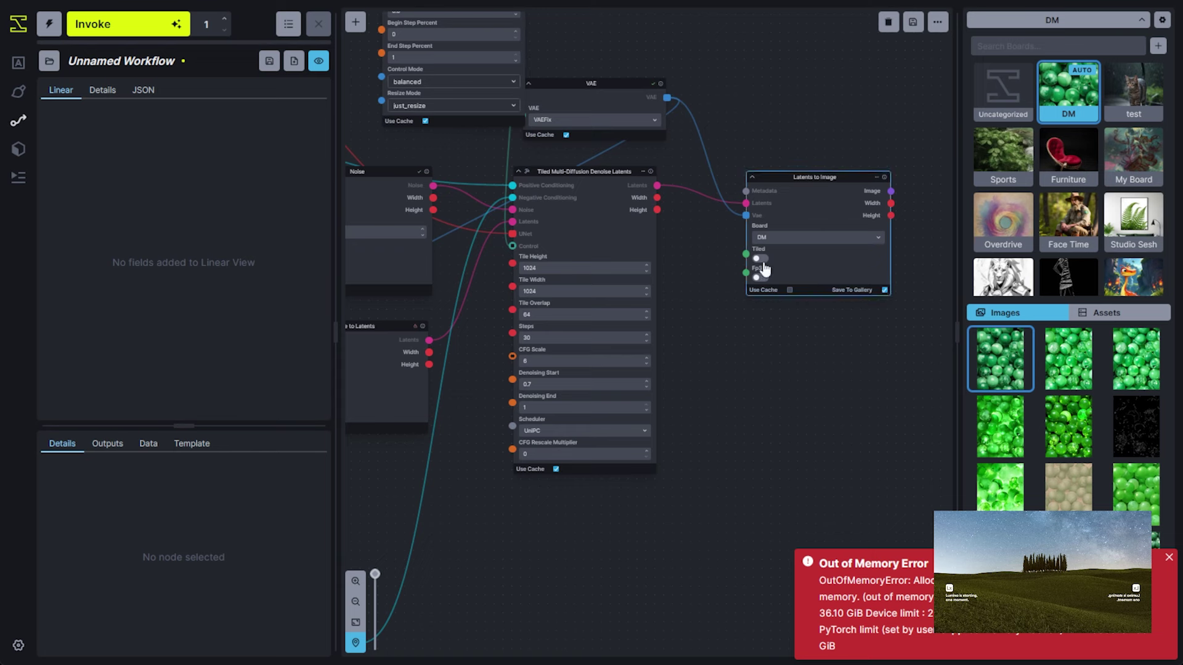
{"action": "left_click", "coordinate": [761, 261]}
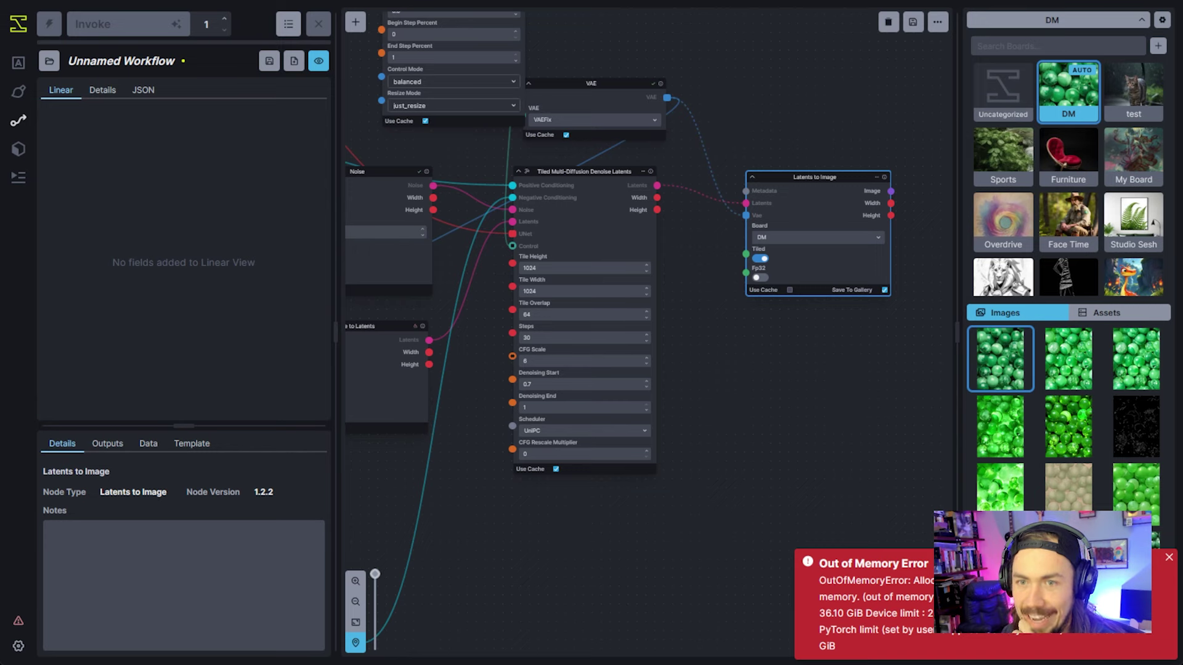
- Dismiss the error notification and reload the interface
{"action": "left_click", "coordinate": [531, 497]}
{"action": "left_click_drag", "start_coordinate": [530, 496], "coordinate": [781, 525]}
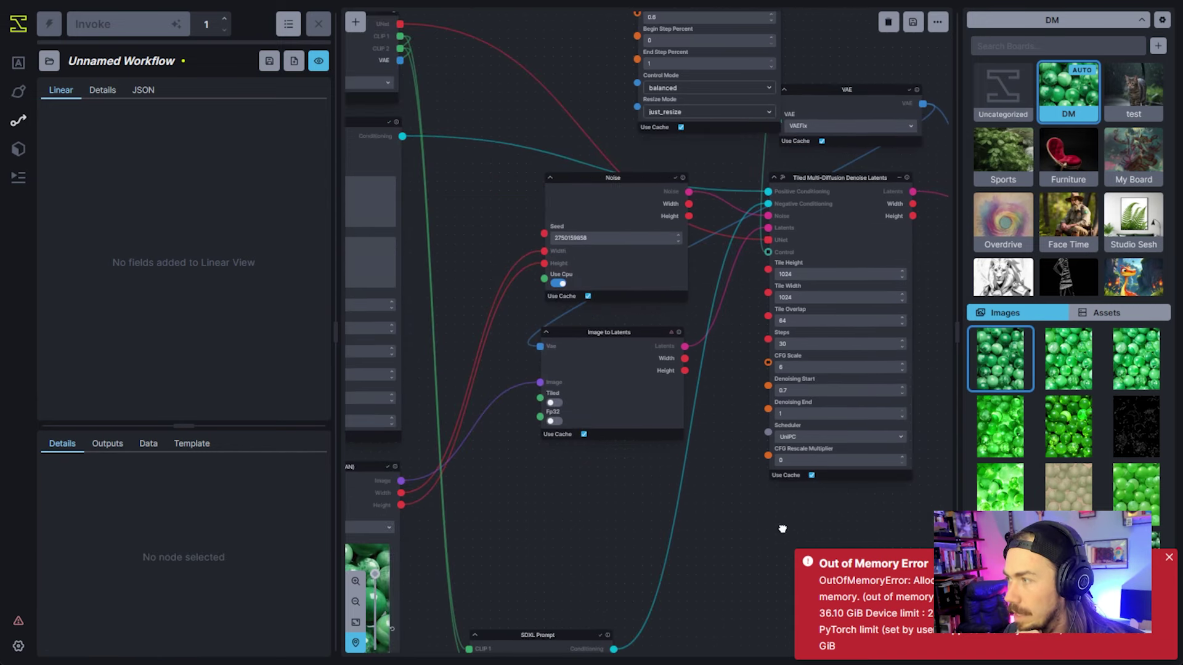
{"action": "left_click_drag", "start_coordinate": [534, 541], "coordinate": [747, 406]}
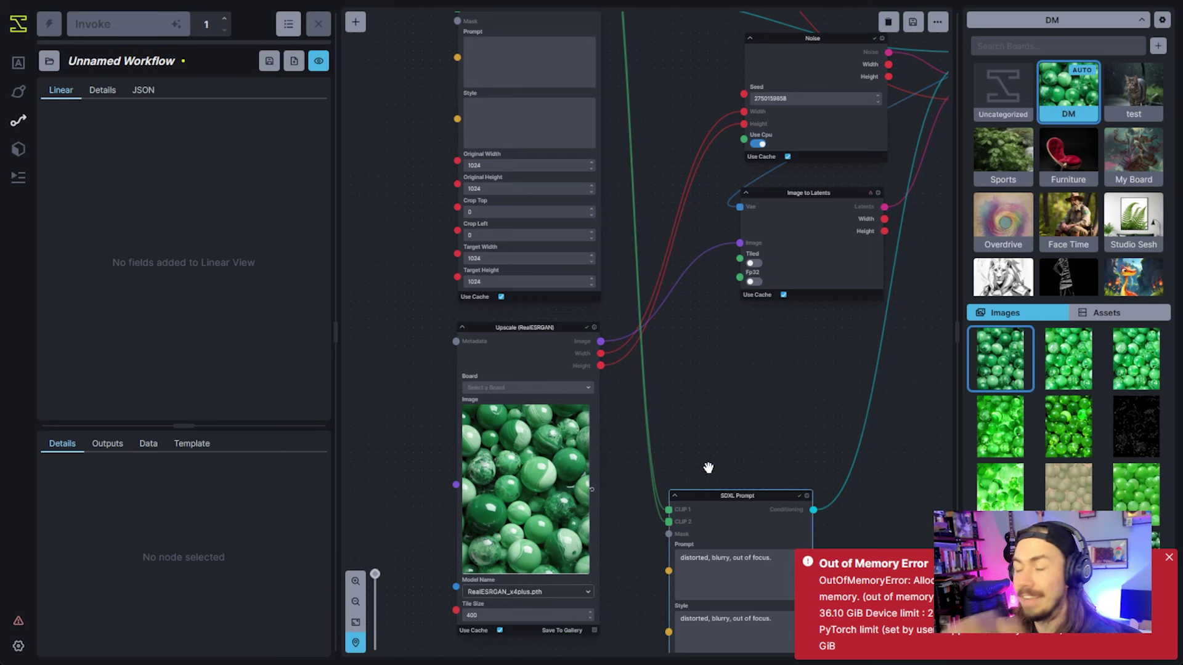
{"action": "left_click", "coordinate": [1174, 561]}
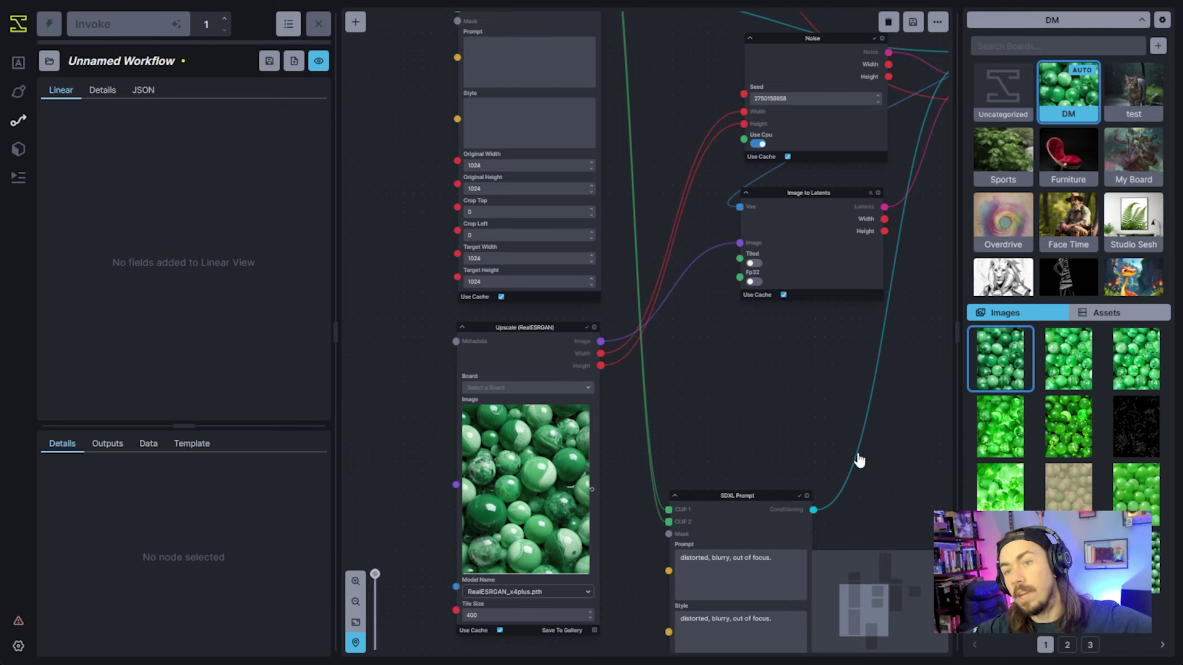
{"action": "key", "text": "F5"}
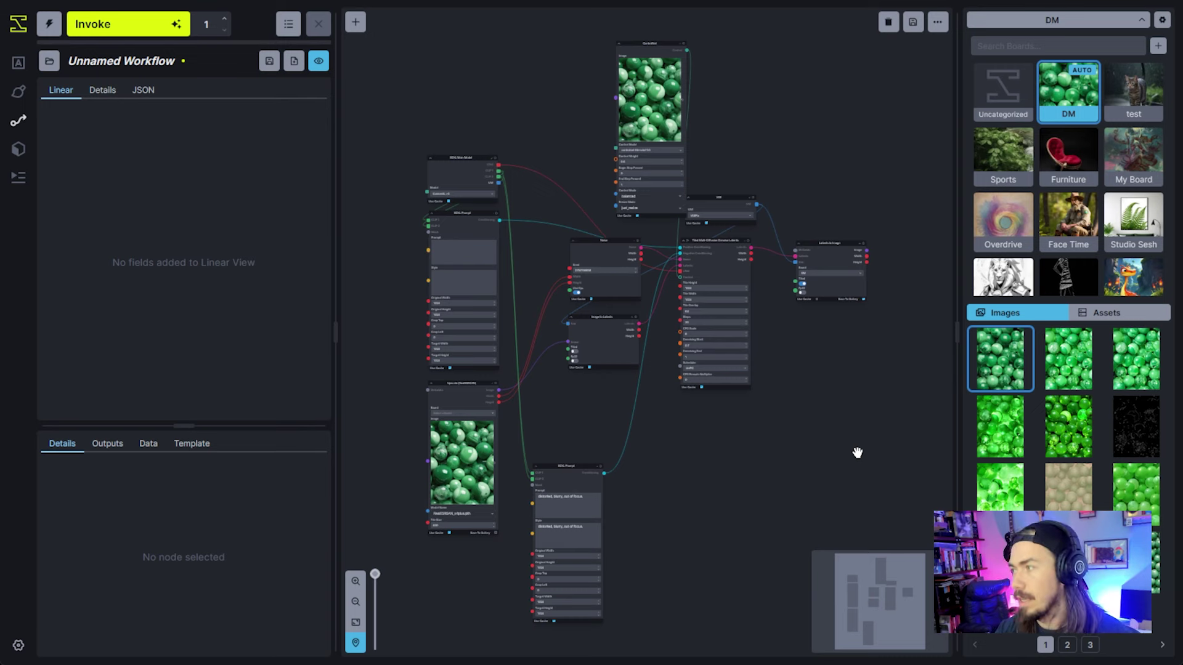
- Try RealESRGAN_x2plus.pth as the model of the Upscale node
{"action": "scroll", "coordinate": [855, 446], "scroll_direction": "up", "scroll_amount": 3}
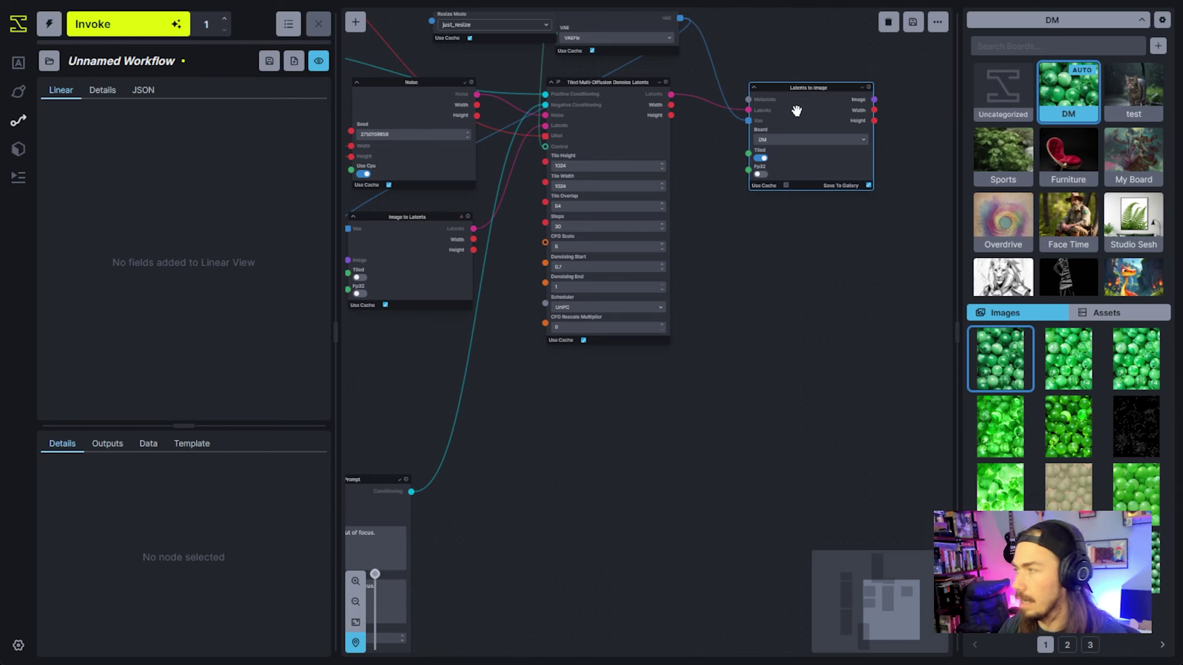
{"action": "scroll", "coordinate": [845, 245], "scroll_direction": "left", "scroll_amount": 3}
{"action": "scroll", "coordinate": [739, 437], "scroll_direction": "up", "scroll_amount": 1}
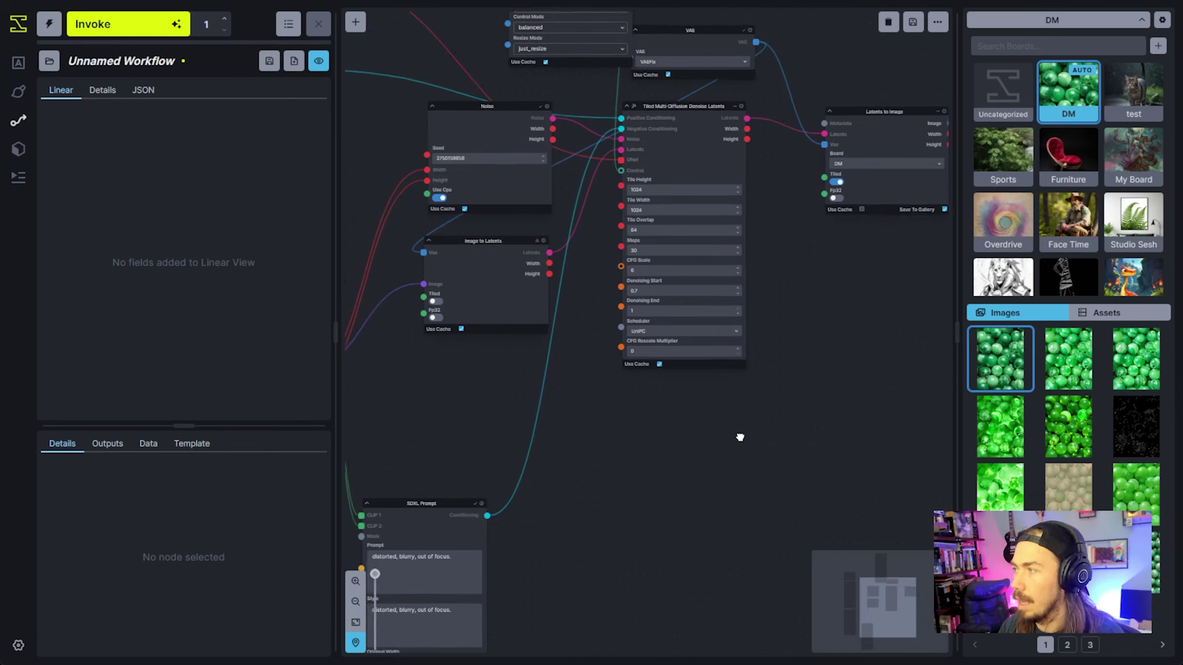
{"action": "scroll", "coordinate": [739, 437], "scroll_direction": "up", "scroll_amount": 1}
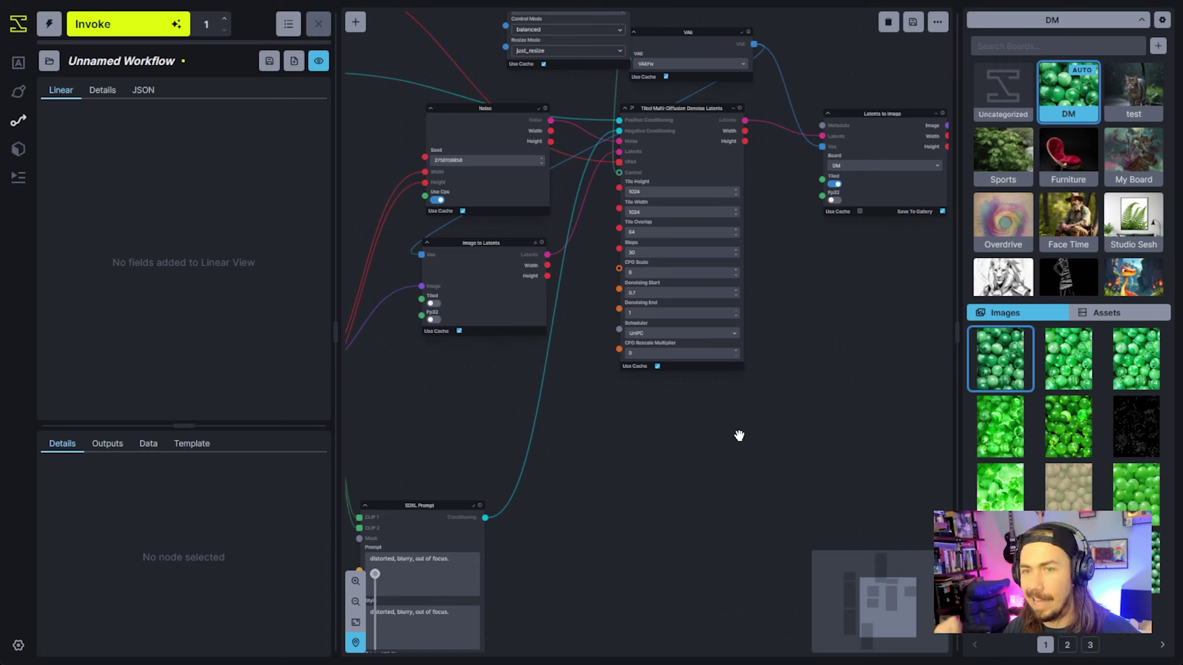
{"action": "scroll", "coordinate": [742, 438], "scroll_direction": "down", "scroll_amount": 4}
{"action": "scroll", "coordinate": [741, 438], "scroll_direction": "left", "scroll_amount": 4}
{"action": "scroll", "coordinate": [815, 375], "scroll_direction": "left", "scroll_amount": 5}
{"action": "scroll", "coordinate": [815, 375], "scroll_direction": "down", "scroll_amount": 2}
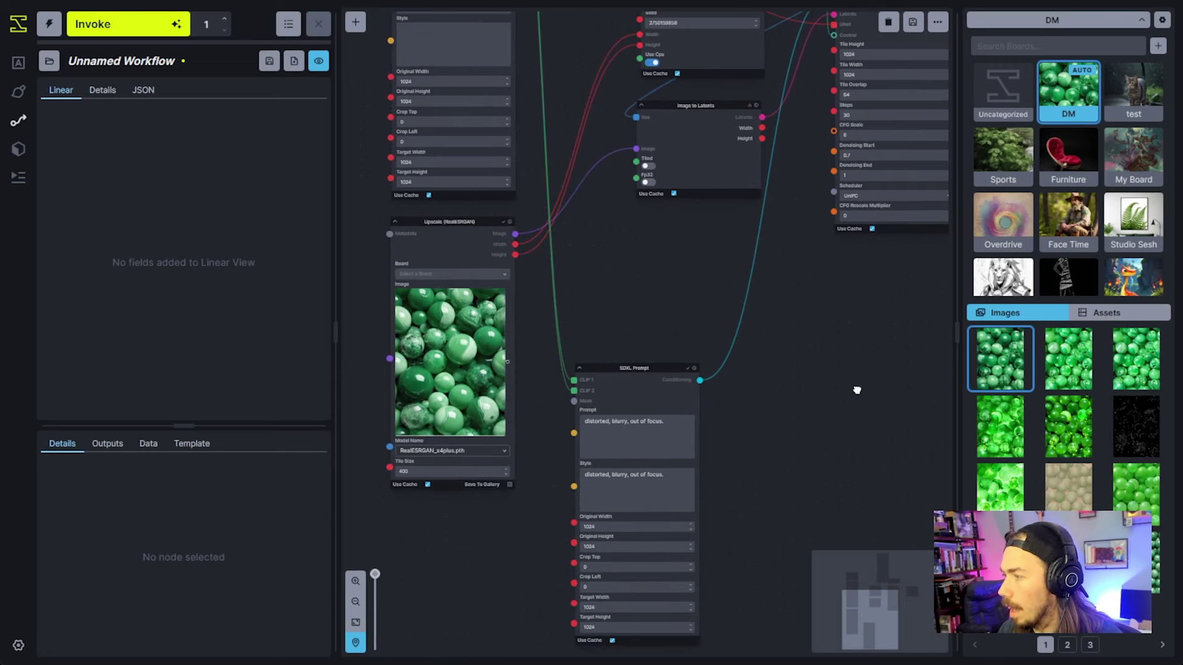
{"action": "left_click", "coordinate": [491, 449]}
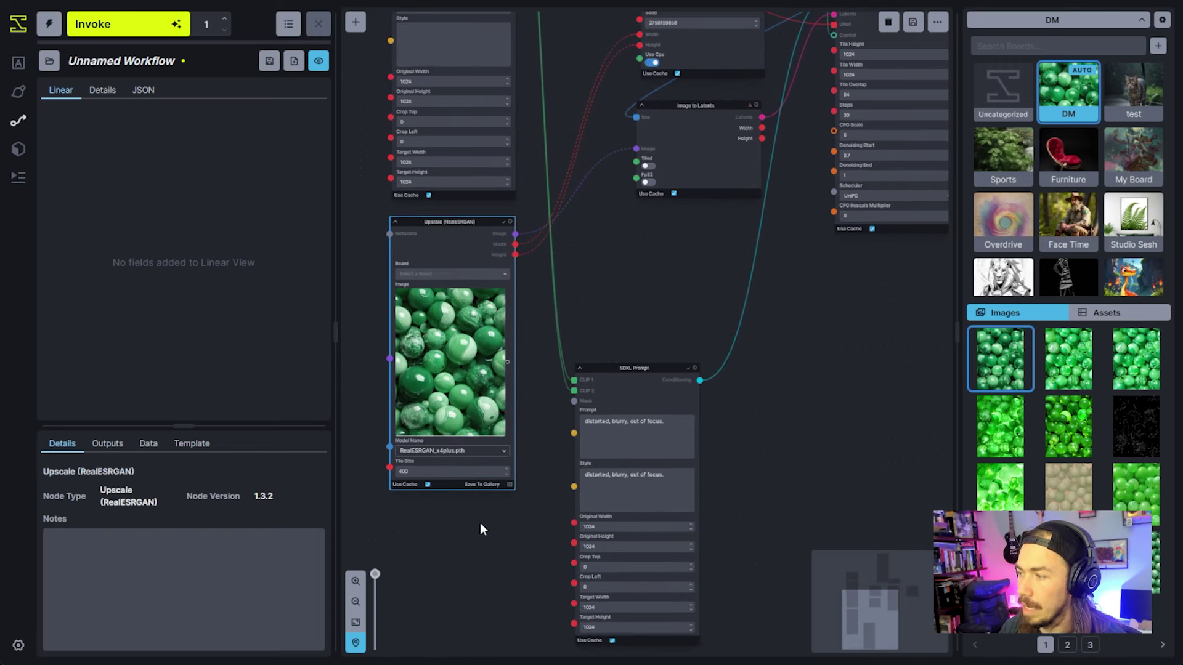
{"action": "key", "text": "Up"}
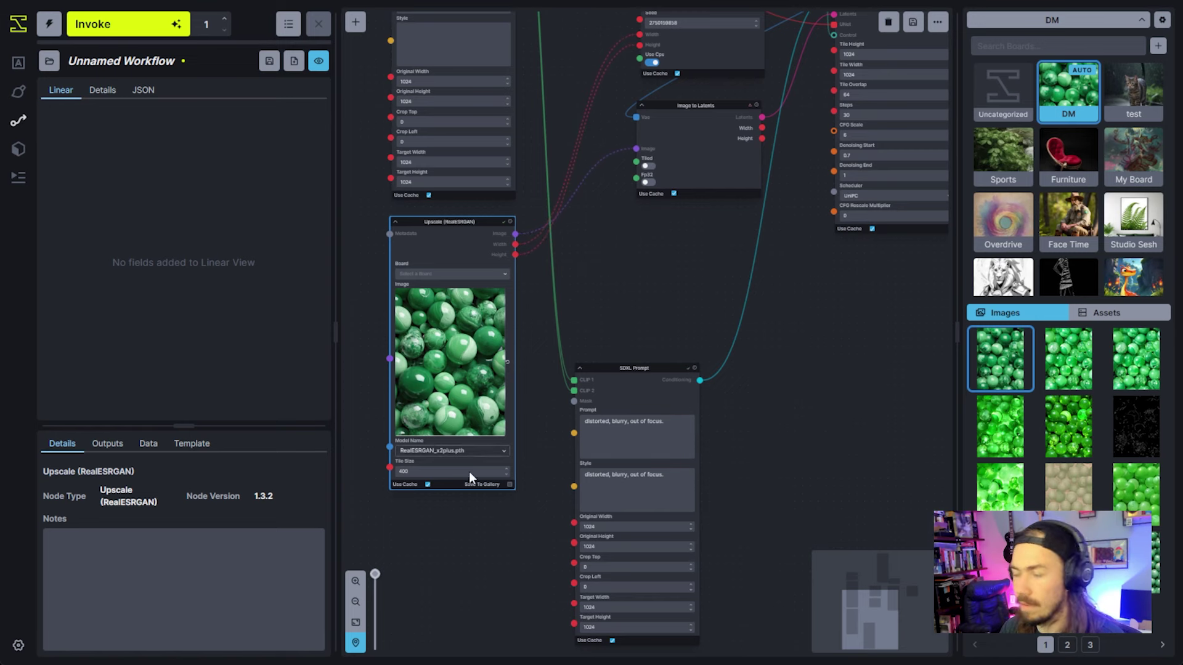
- Invoke the workflow again and switch to the generation viewer
{"action": "scroll", "coordinate": [797, 404], "scroll_direction": "down", "scroll_amount": 3}
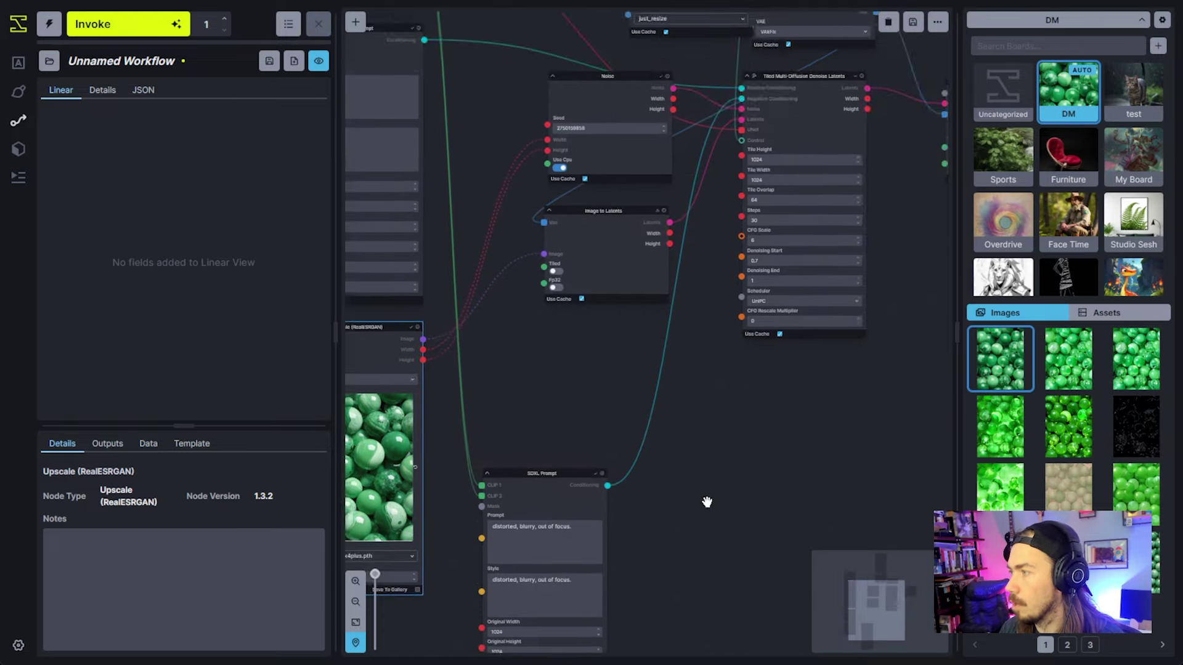
{"action": "scroll", "coordinate": [719, 464], "scroll_direction": "right", "scroll_amount": 3}
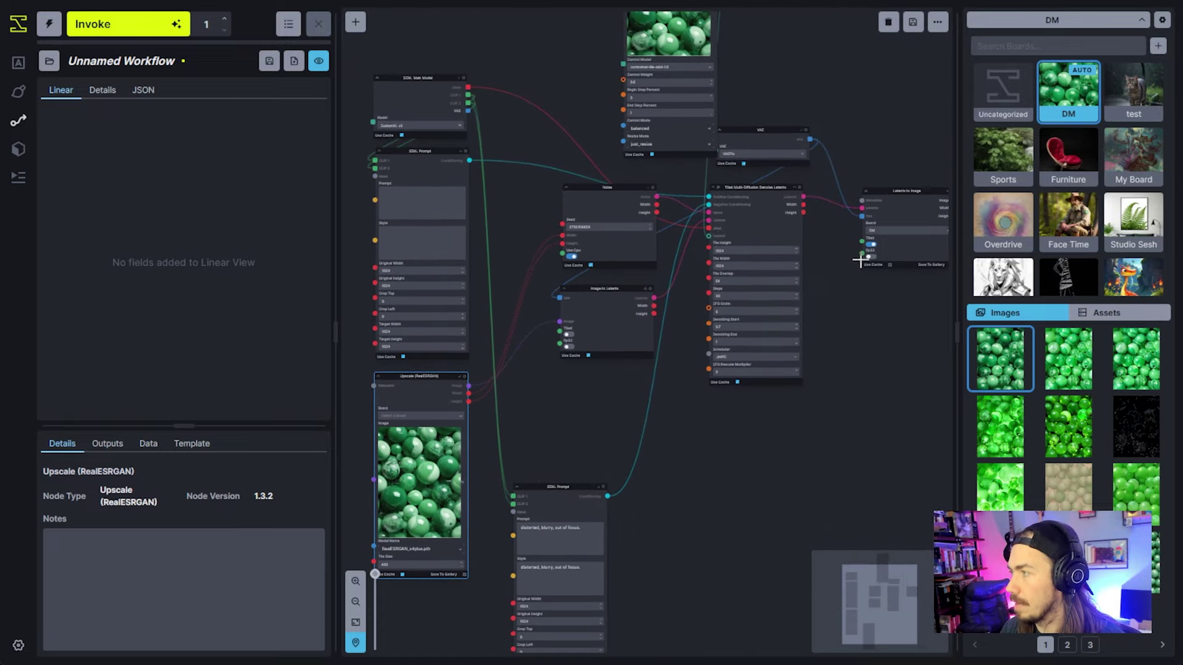
{"action": "left_click", "coordinate": [126, 23]}
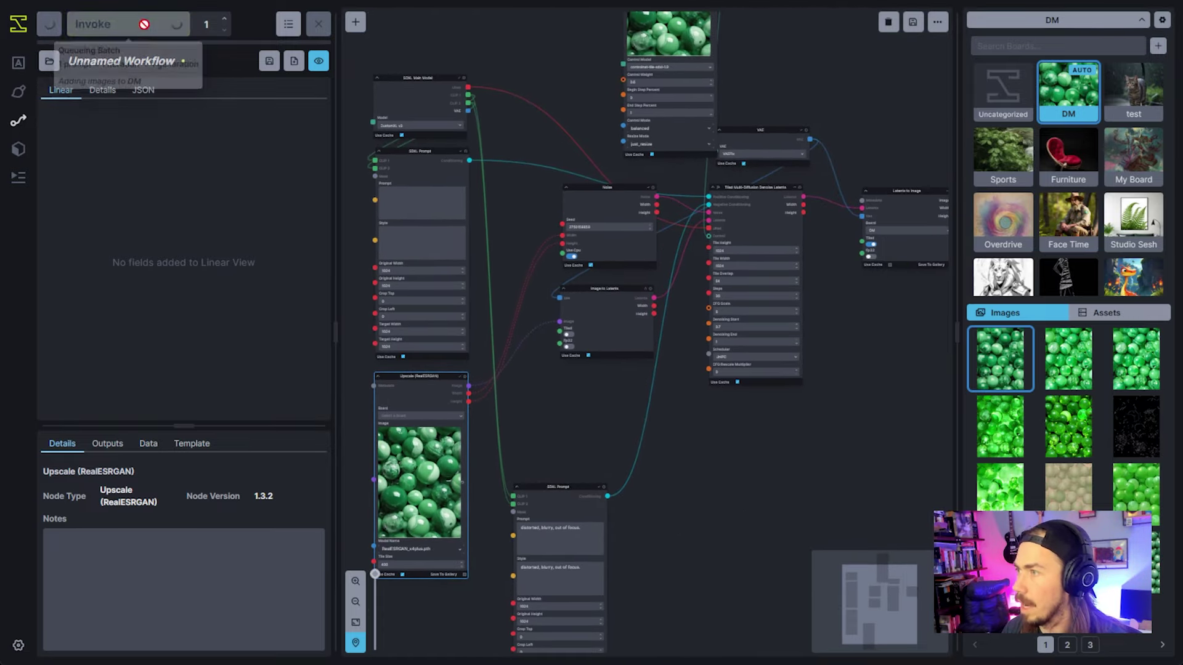
{"action": "left_click", "coordinate": [19, 64]}
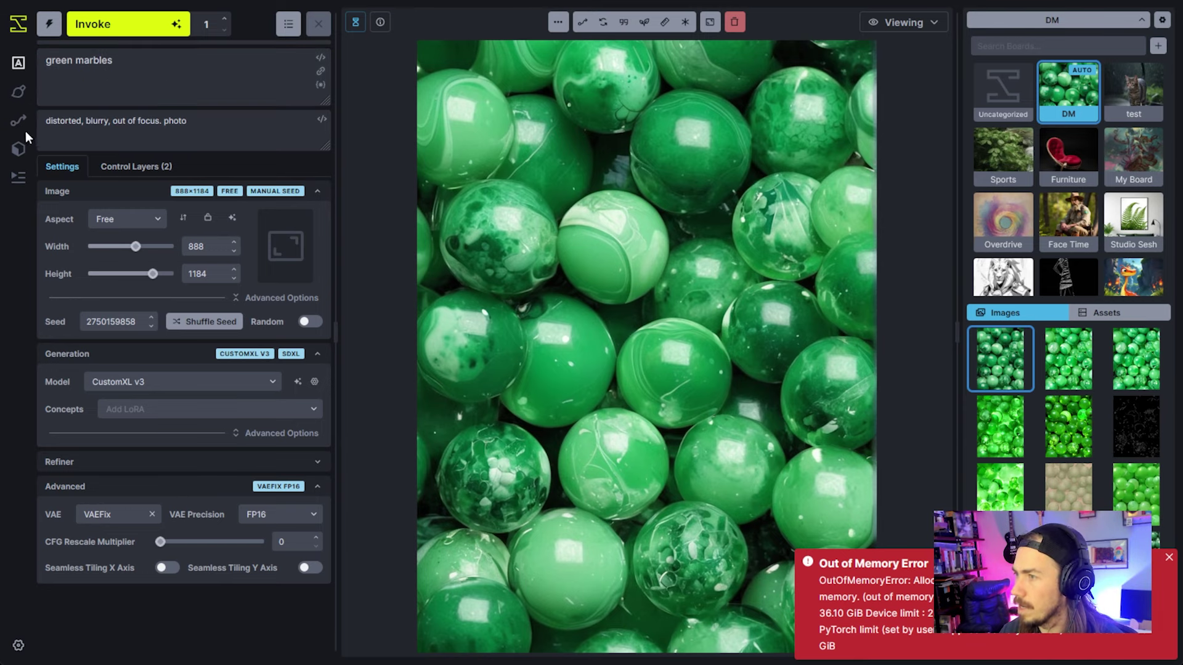
- Go back to the workflow editor and enable Tiled on the Image to Latents node
{"action": "key", "text": "3"}
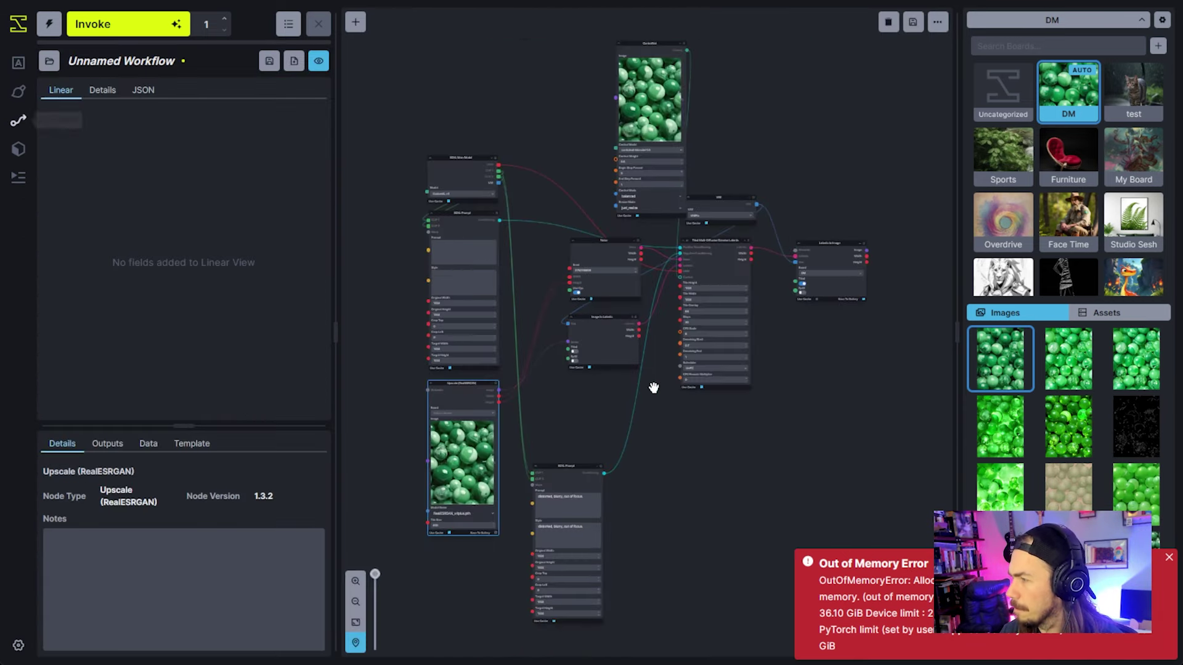
{"action": "scroll", "coordinate": [619, 377], "scroll_direction": "up", "scroll_amount": 3}
{"action": "scroll", "coordinate": [560, 376], "scroll_direction": "up", "scroll_amount": 2}
{"action": "left_click", "coordinate": [545, 316]}
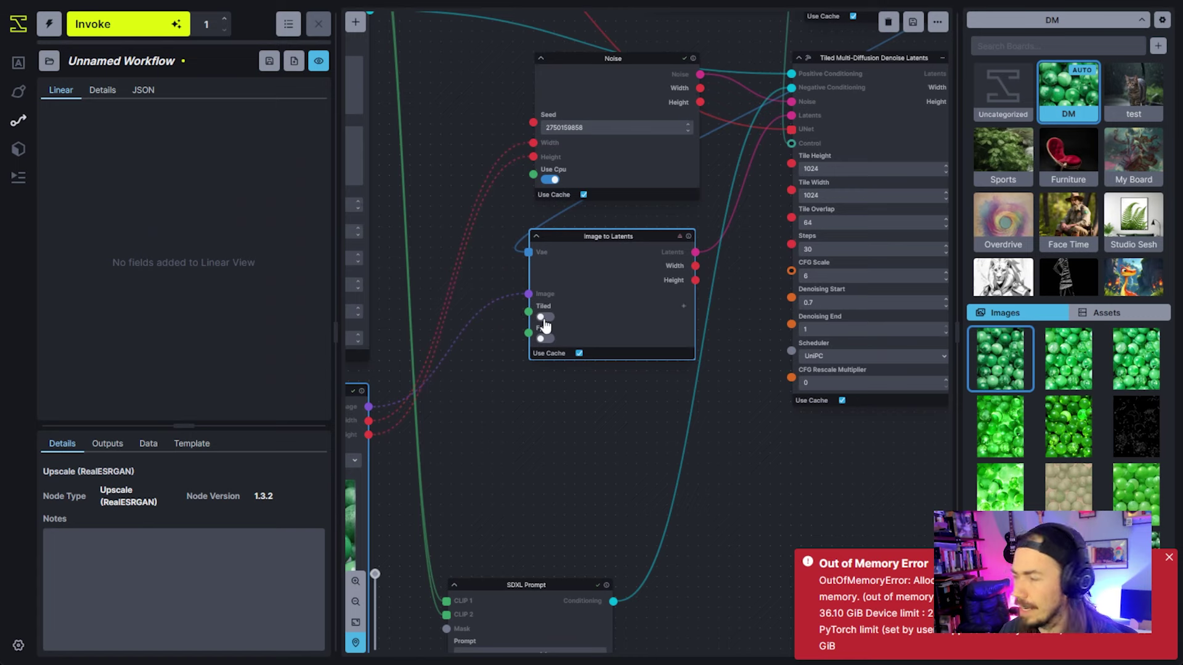
{"action": "scroll", "coordinate": [598, 383], "scroll_direction": "down", "scroll_amount": 4}
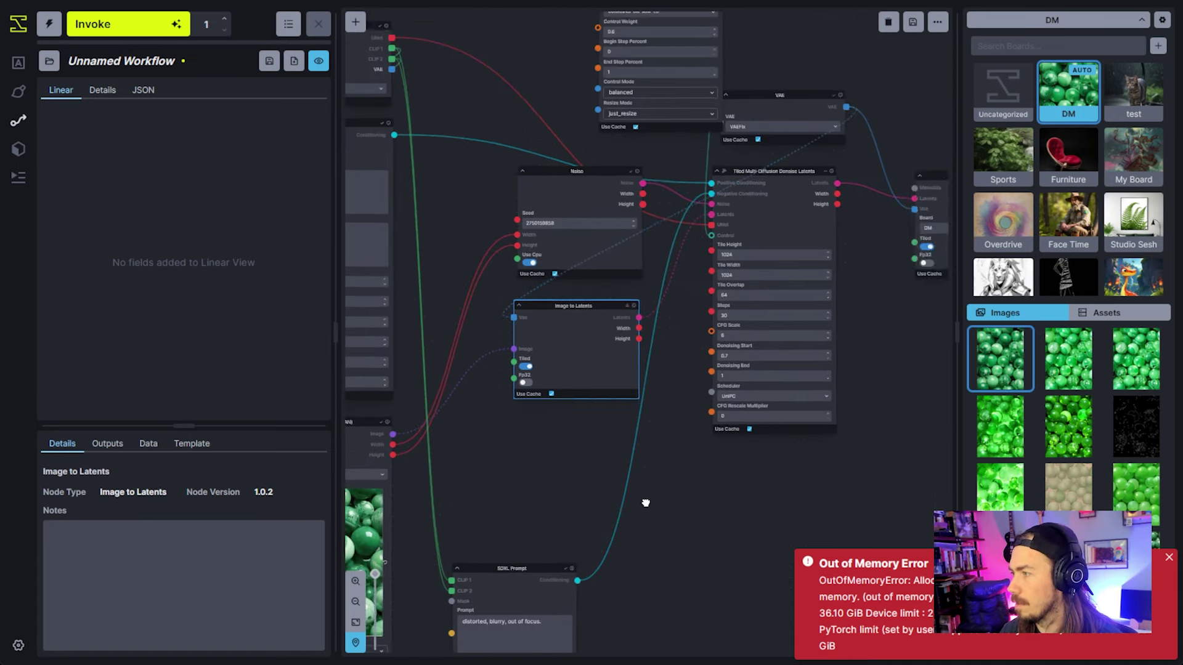
- Queue the workflow with the tiled Image to Latents node, dismiss the out-of-memory error, and open the generation viewer
{"action": "left_click", "coordinate": [123, 24]}
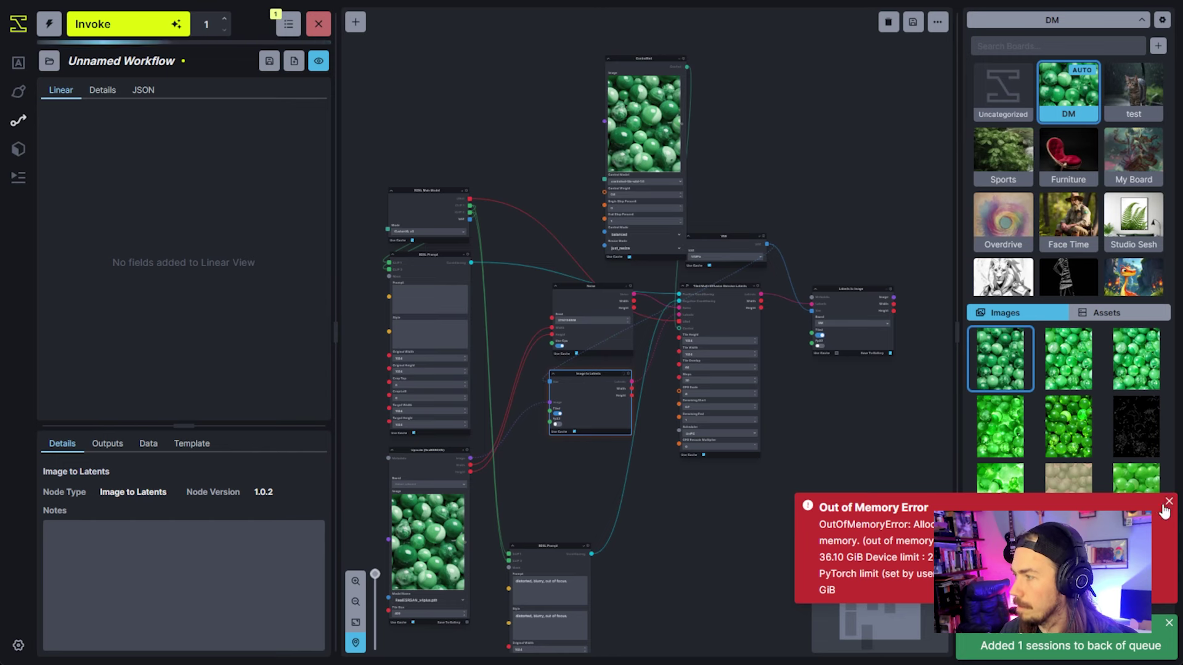
{"action": "left_click", "coordinate": [1168, 501]}
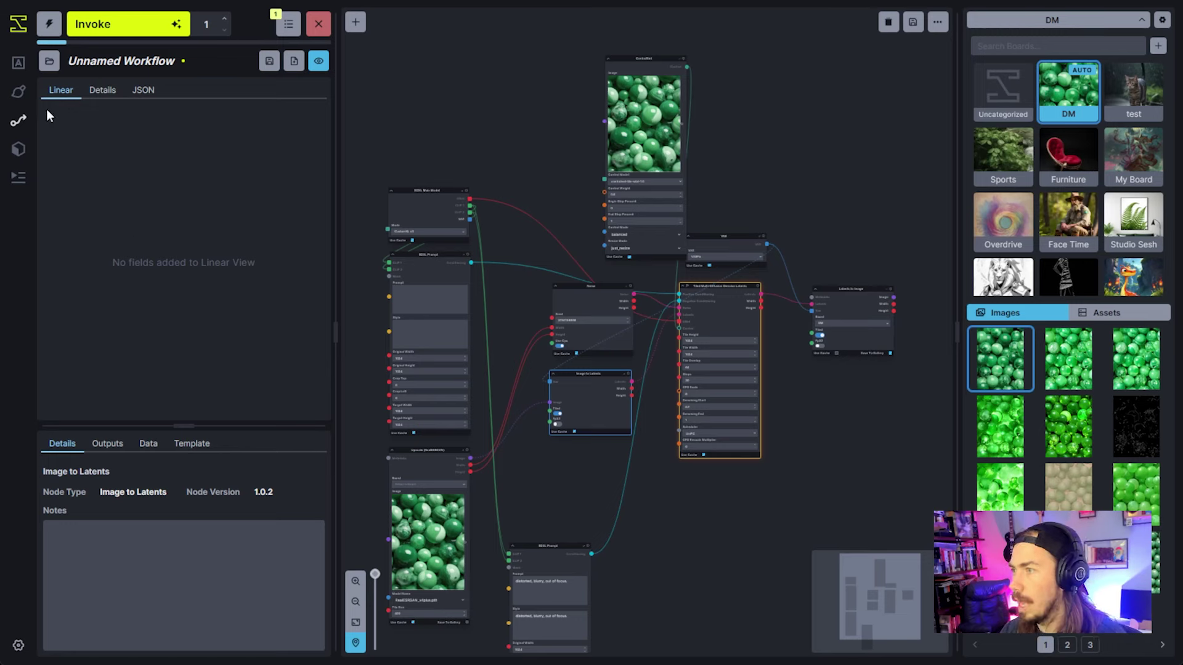
{"action": "left_click", "coordinate": [18, 62]}
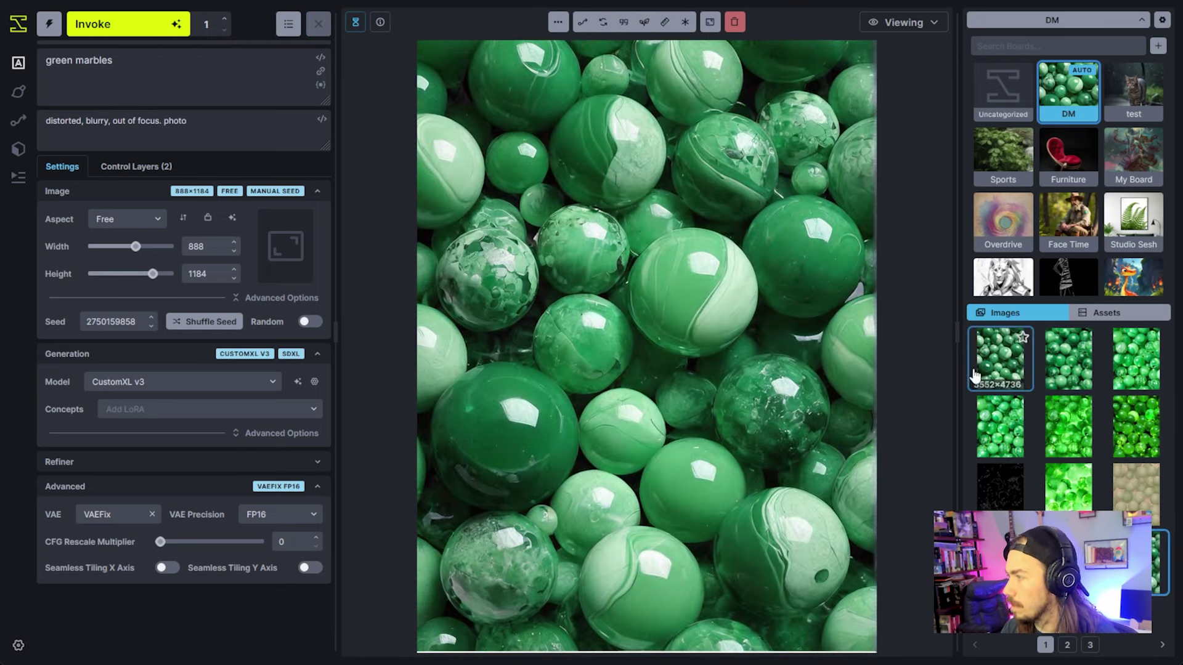
- Compare the first gallery image with the green marbles image in the viewer, sweeping the comparison slider back and forth to examine the detail
{"action": "left_click", "coordinate": [999, 359], "text": "alt"}
{"action": "left_click_drag", "start_coordinate": [637, 352], "coordinate": [897, 335]}
{"action": "left_click_drag", "start_coordinate": [572, 305], "coordinate": [783, 338]}
{"action": "left_click_drag", "start_coordinate": [688, 331], "coordinate": [588, 335]}
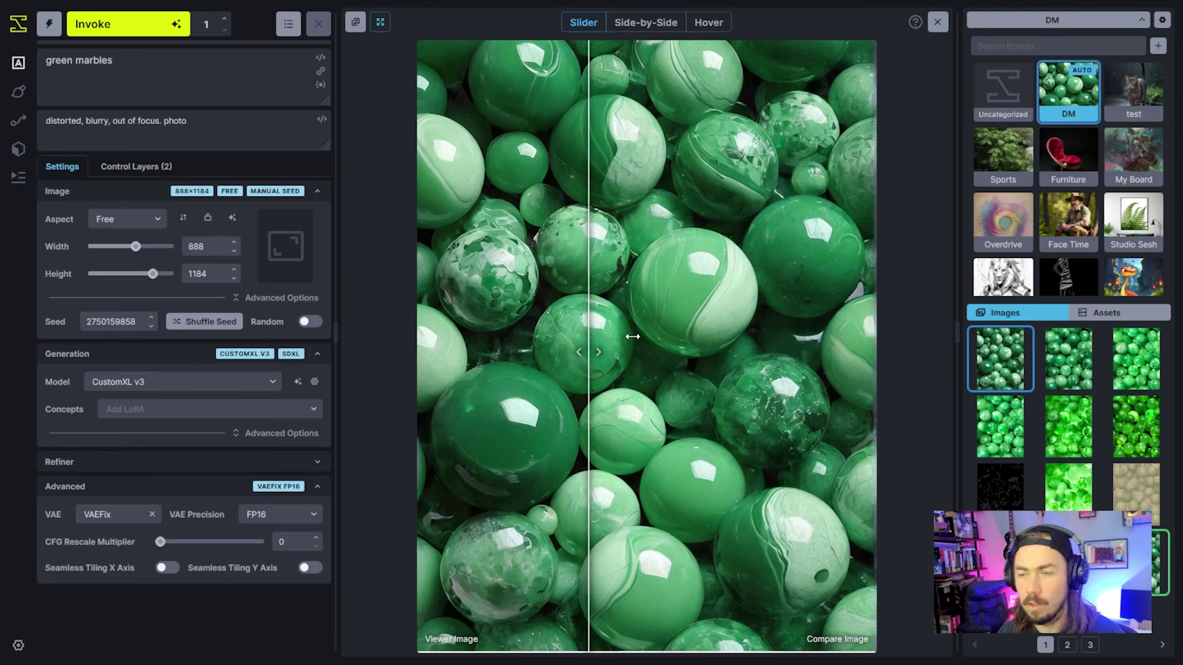
{"action": "left_click_drag", "start_coordinate": [634, 338], "coordinate": [701, 342]}
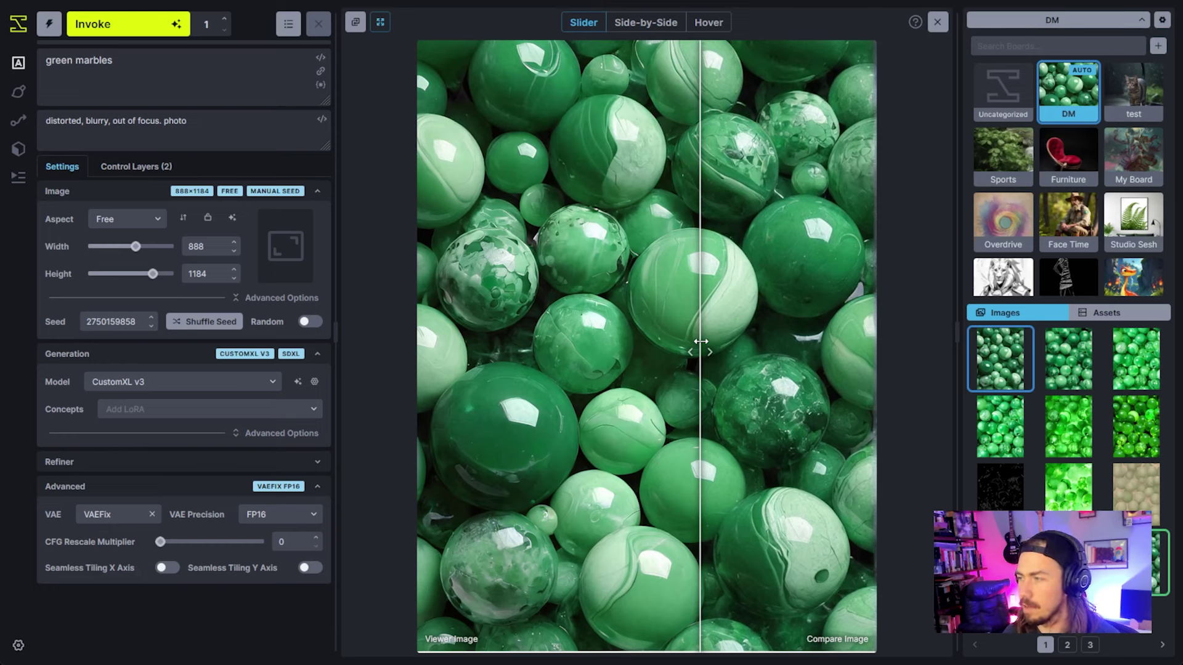
{"action": "left_click_drag", "start_coordinate": [701, 341], "coordinate": [663, 351]}
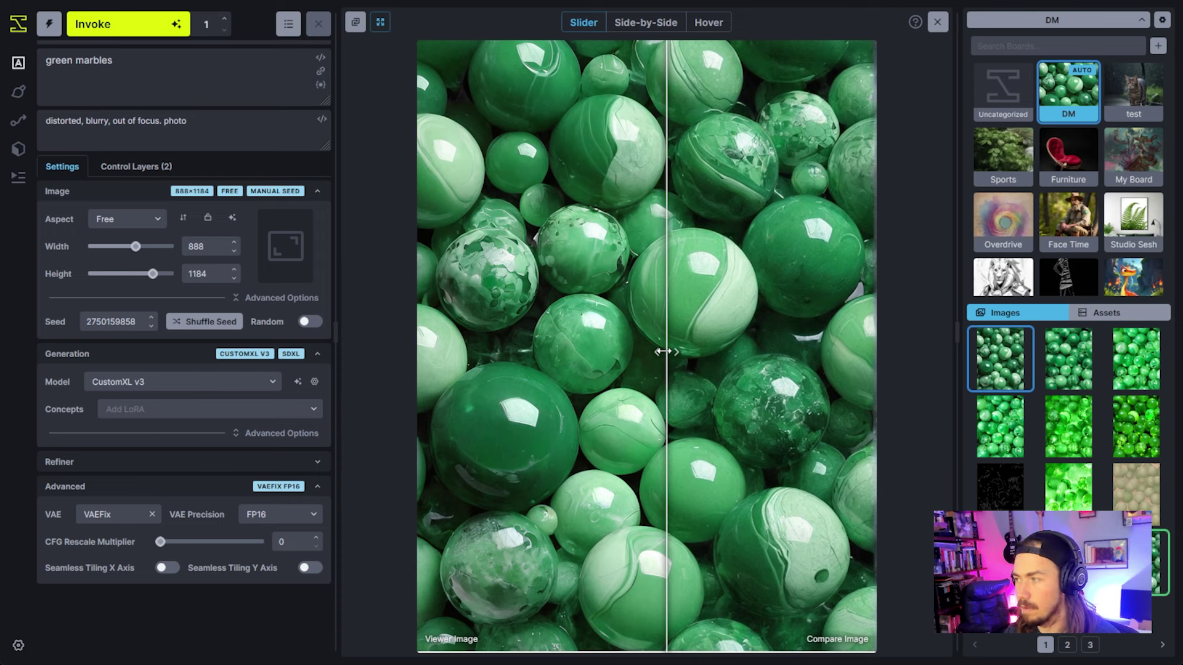
{"action": "left_click_drag", "start_coordinate": [663, 351], "coordinate": [593, 393]}
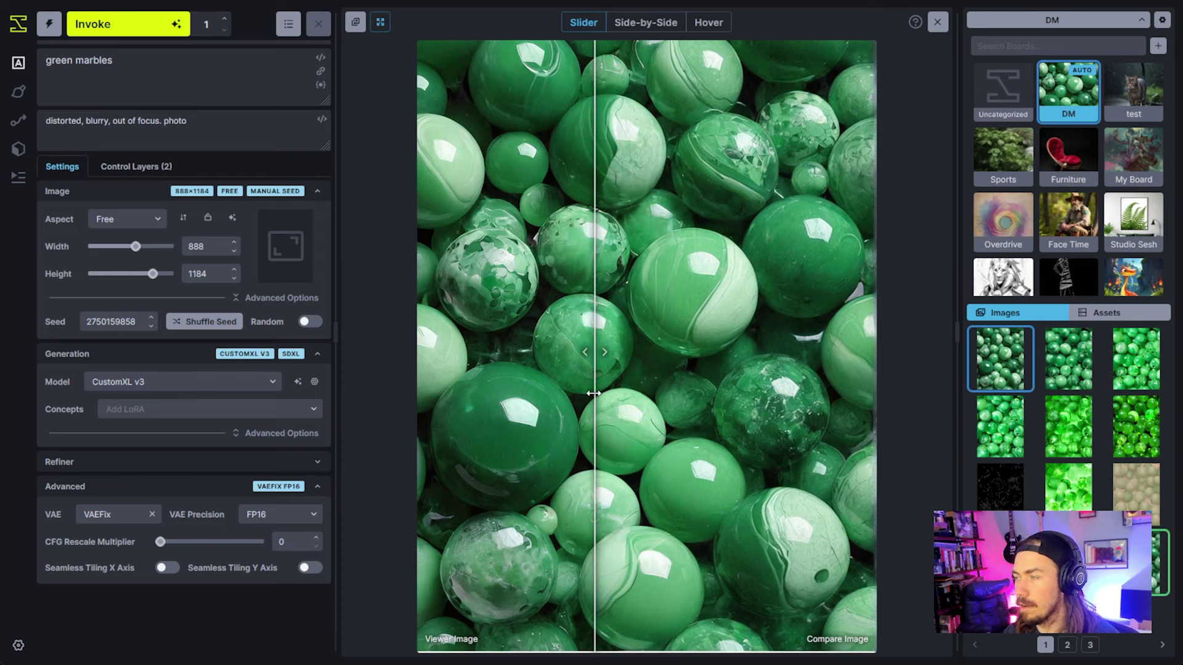